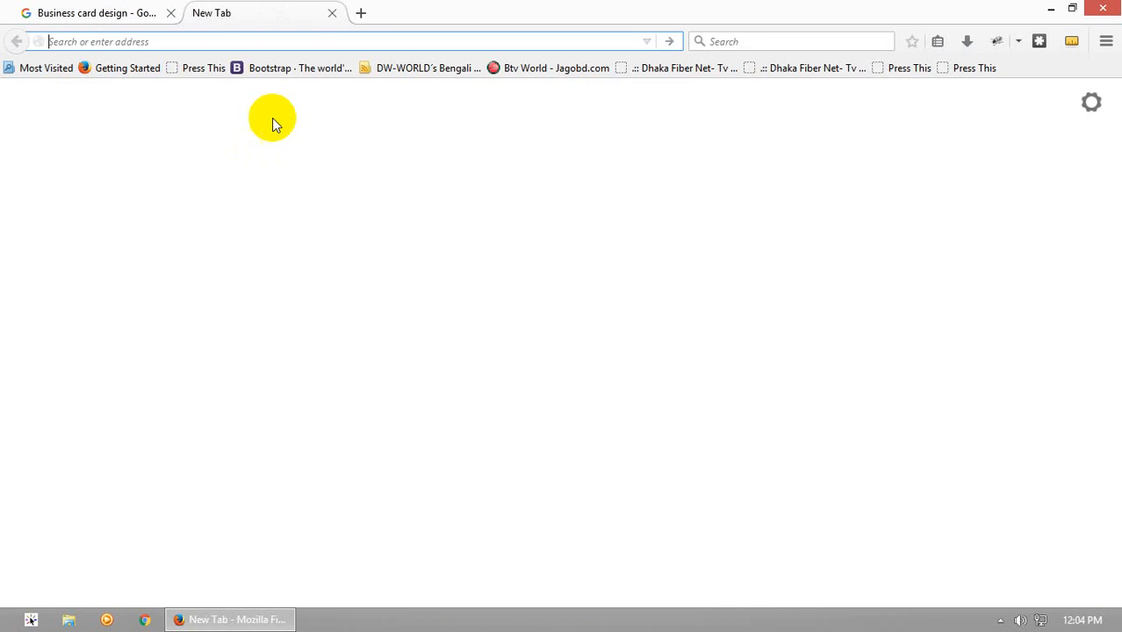
Load graphicriver.net and dismiss the promotional banner above the site header
type("graphi")
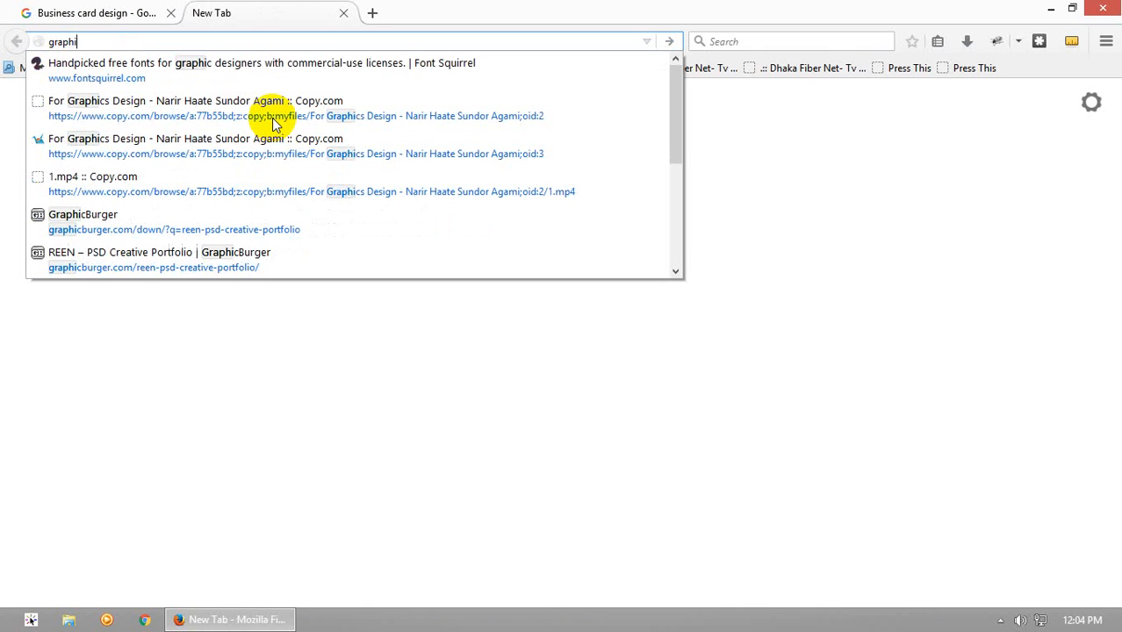
type("cr")
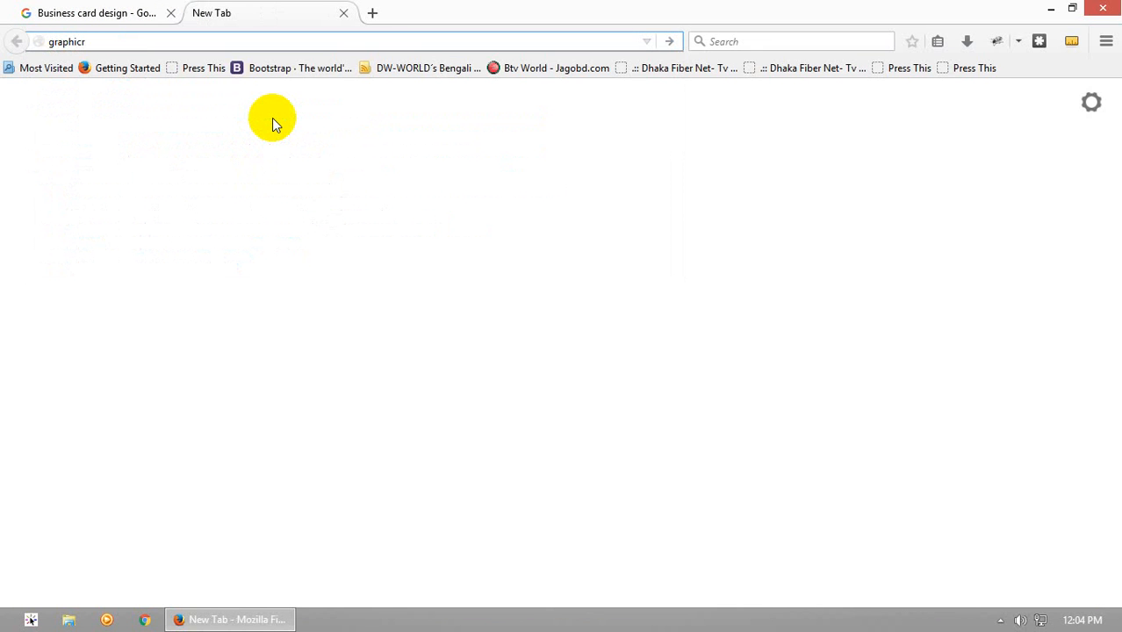
type("iver.ne")
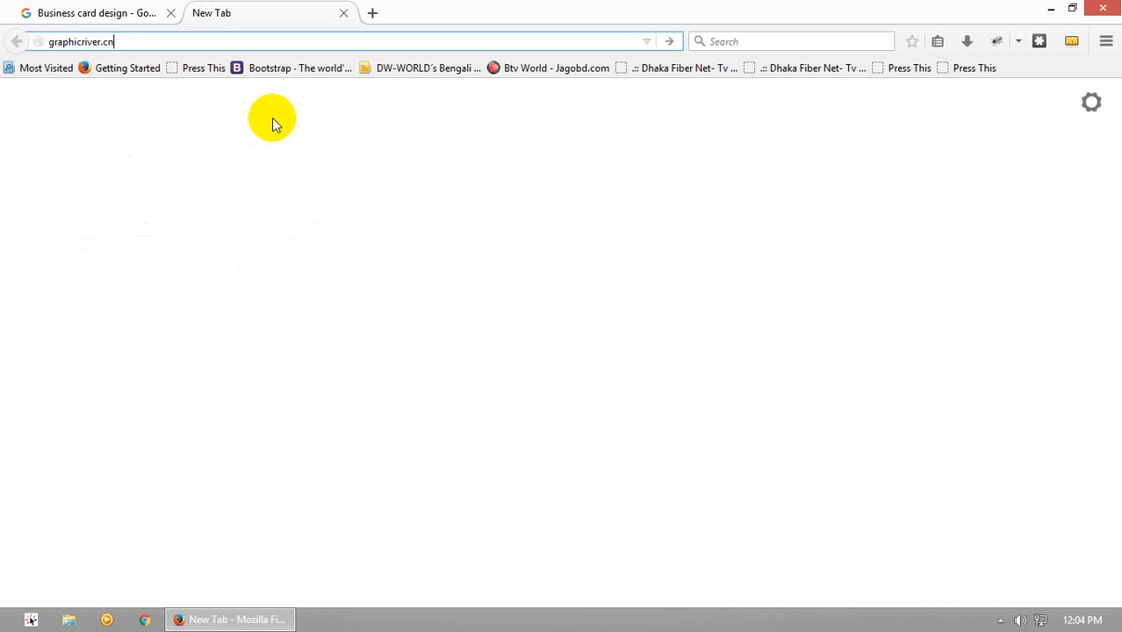
key("BackSpace")
key("BackSpace")
type("new")
key("BackSpace")
type("t")
key("Return")
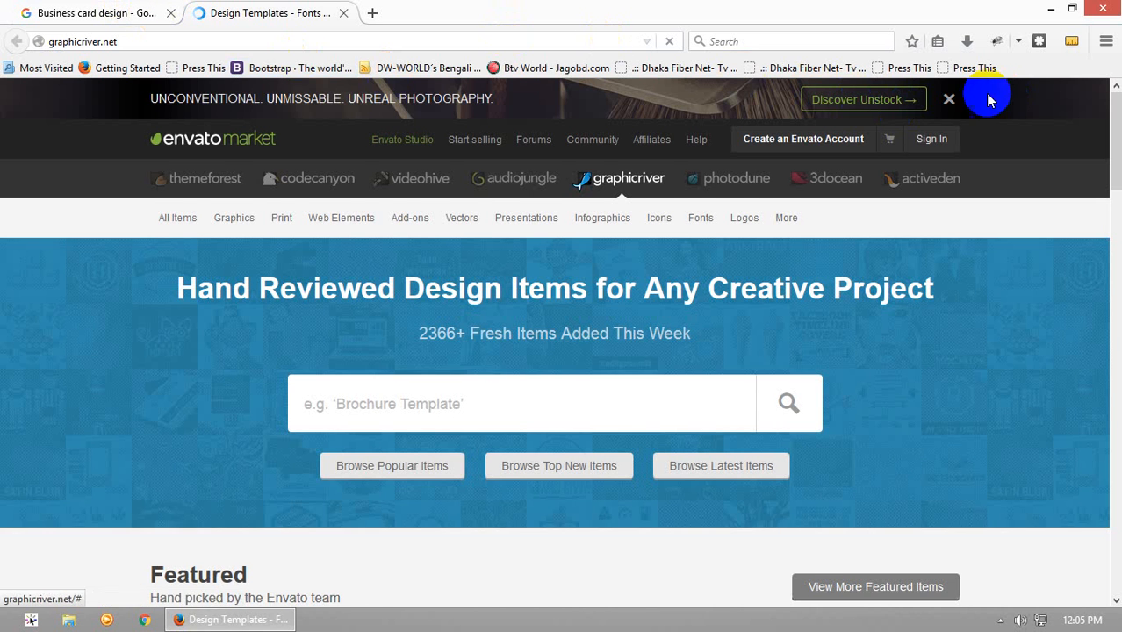
left_click(949, 99)
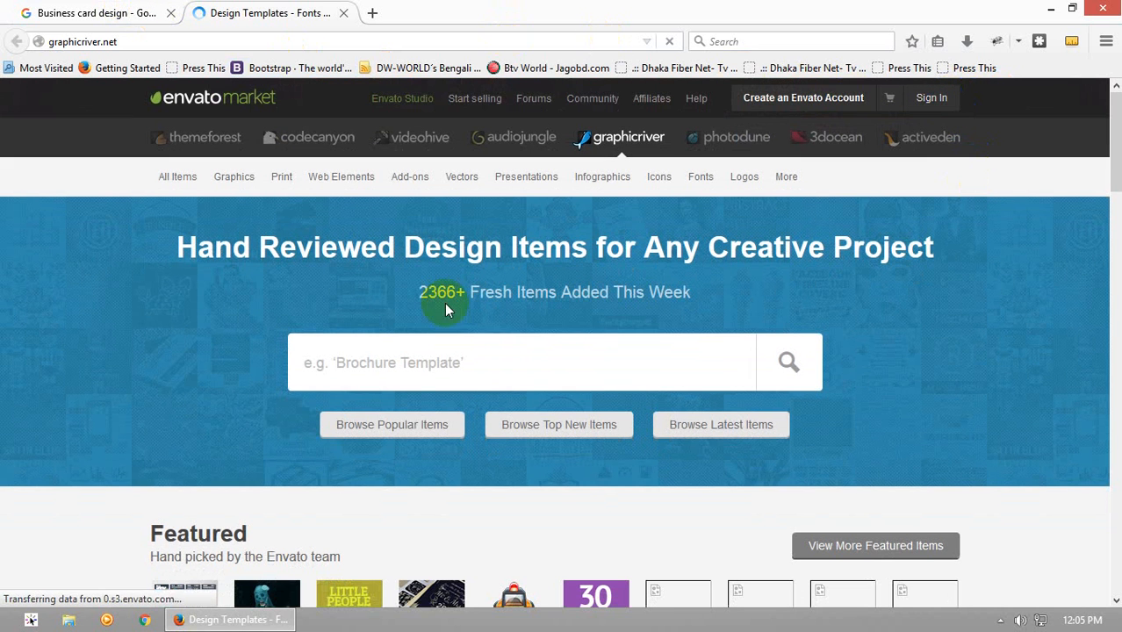
Go to the Business Cards category of the site's print templates
mouse_move(235, 187)
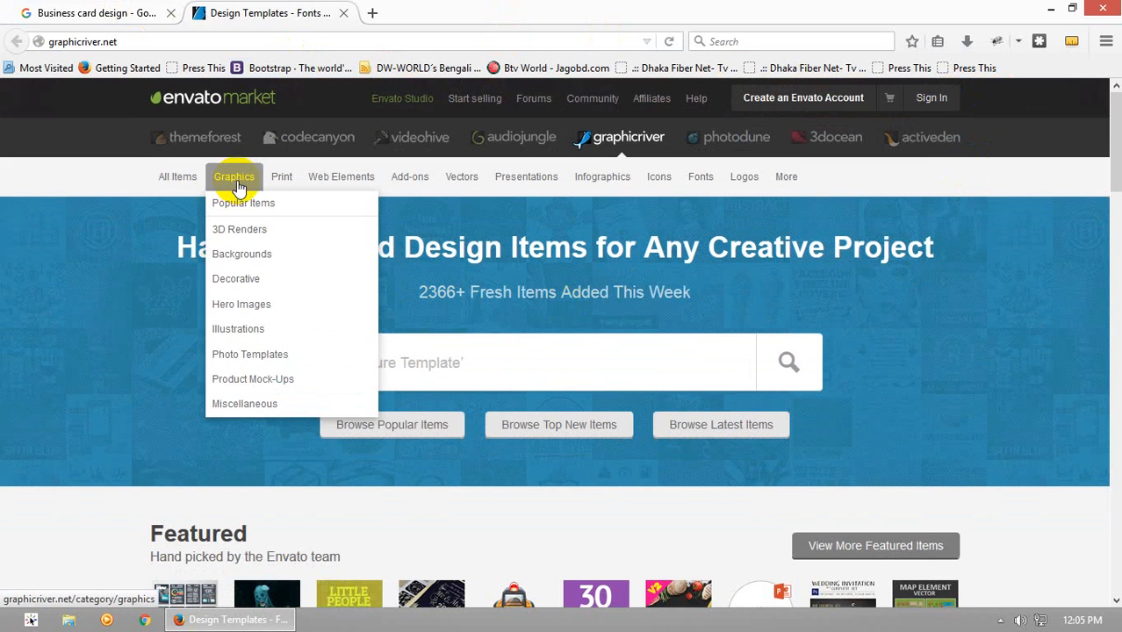
mouse_move(281, 179)
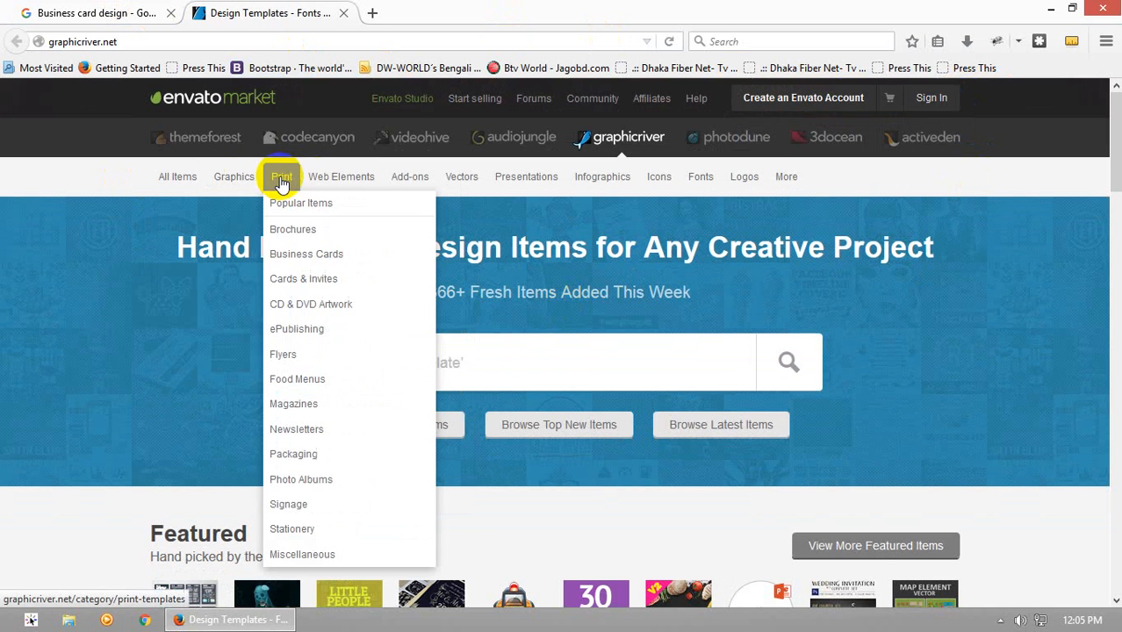
left_click(346, 263)
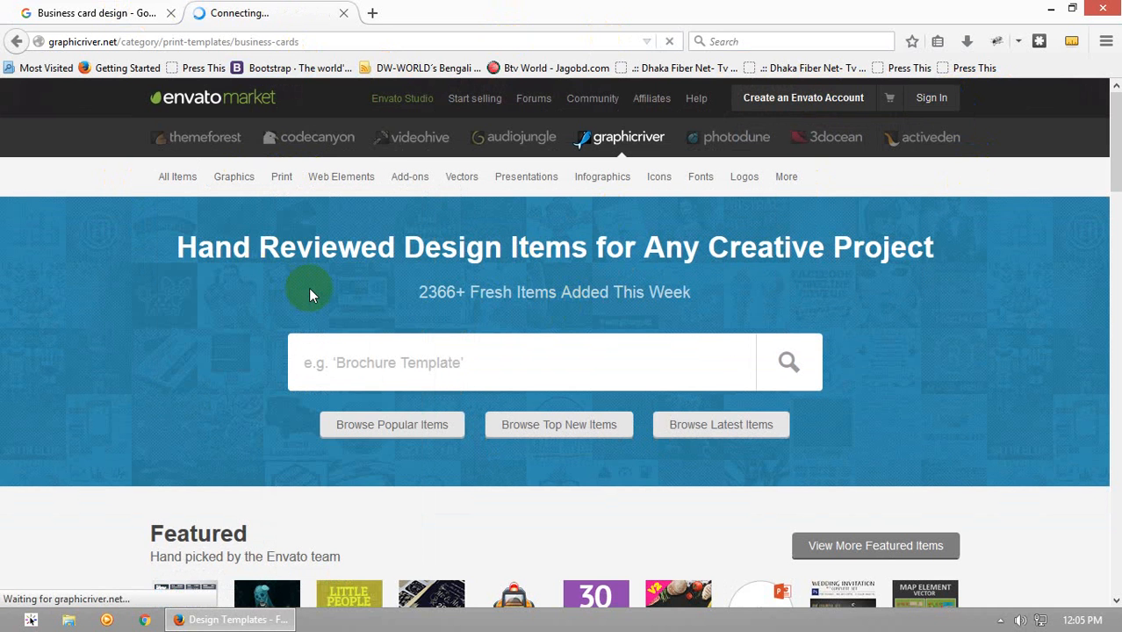
Browse the business card templates, preview the Creative Corporate Business Card, and glance at the Google image results for comparison
scroll(597, 356, "down", 3)
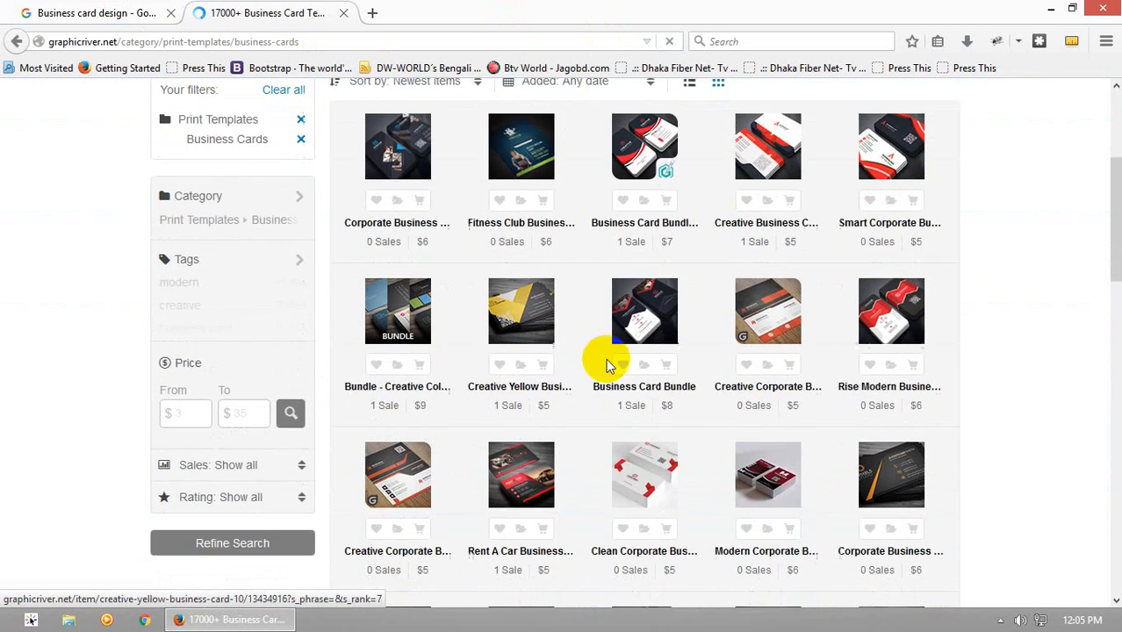
scroll(610, 365, "down", 4)
mouse_move(377, 333)
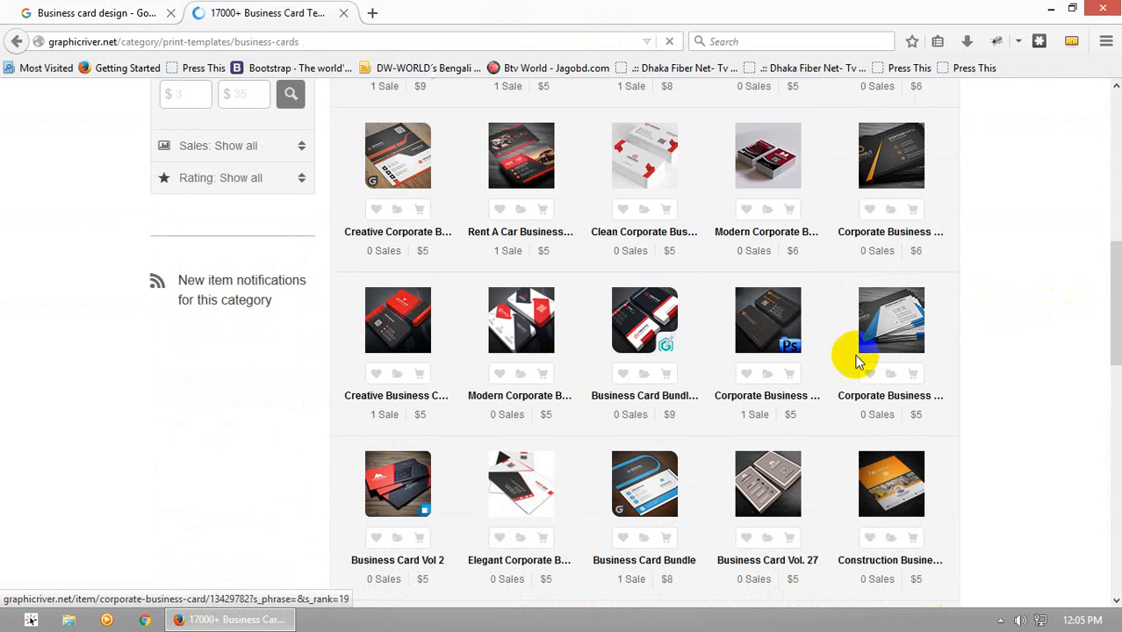
mouse_move(772, 350)
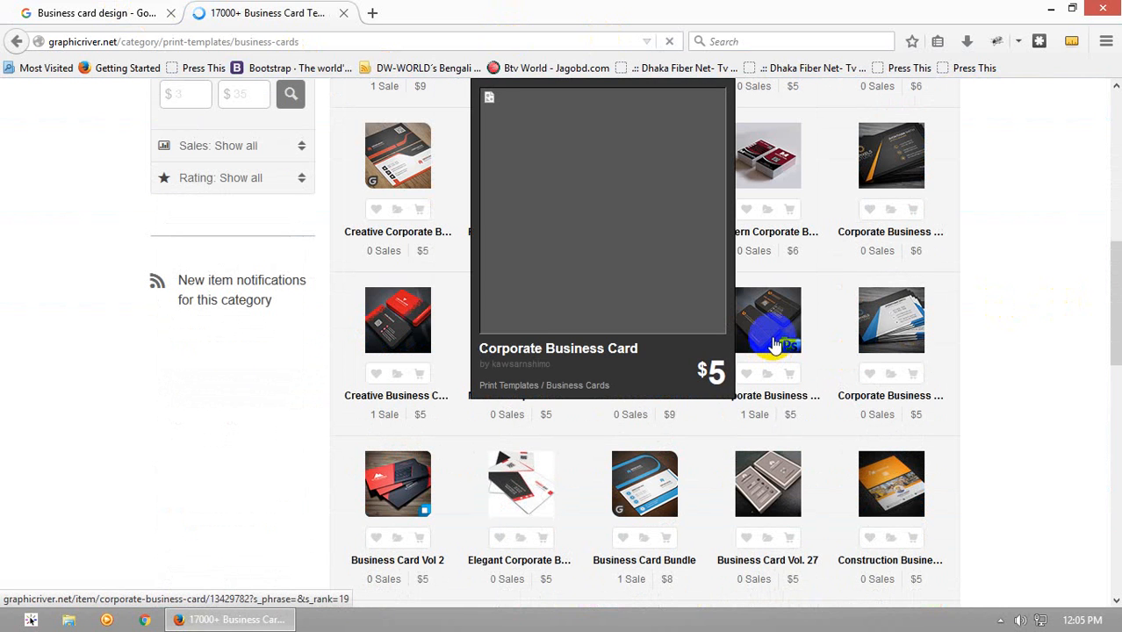
mouse_move(400, 165)
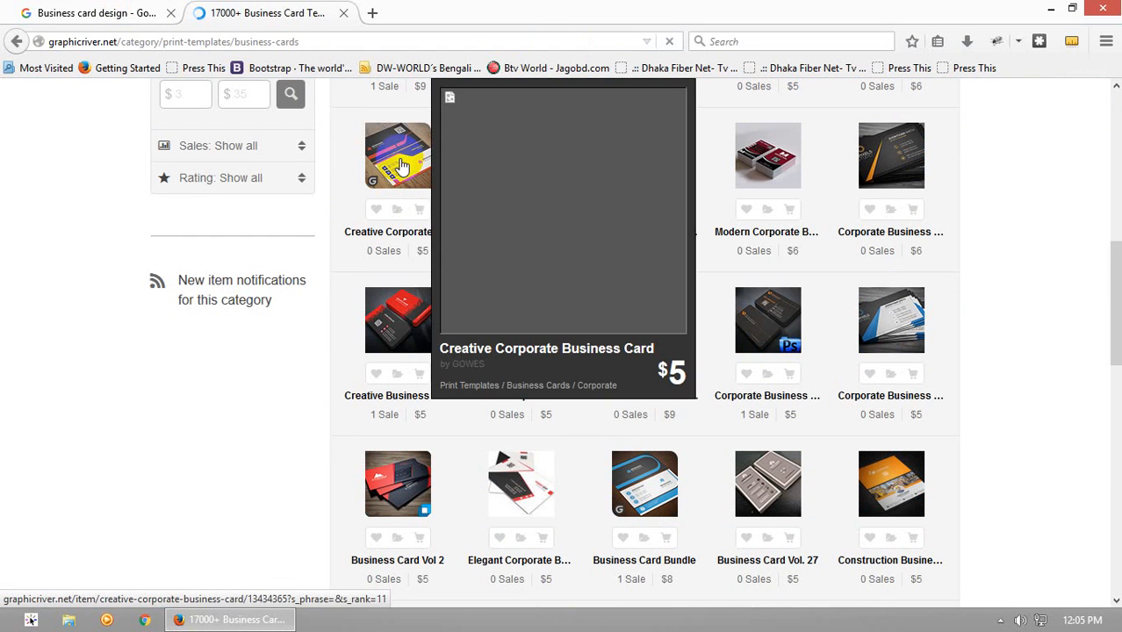
mouse_move(773, 139)
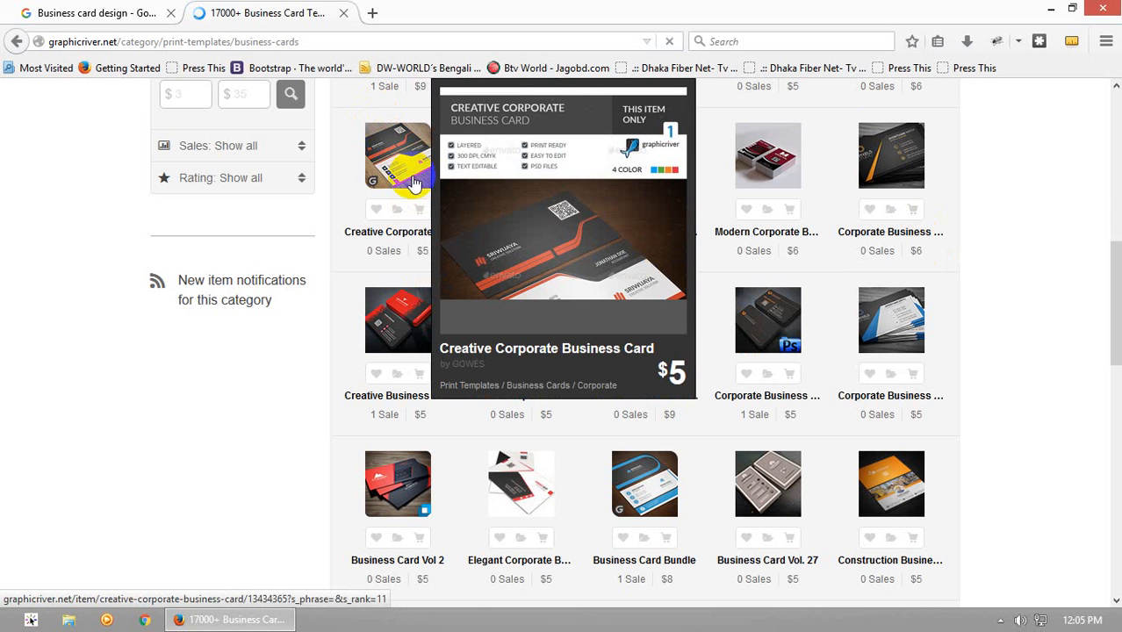
left_click(97, 13)
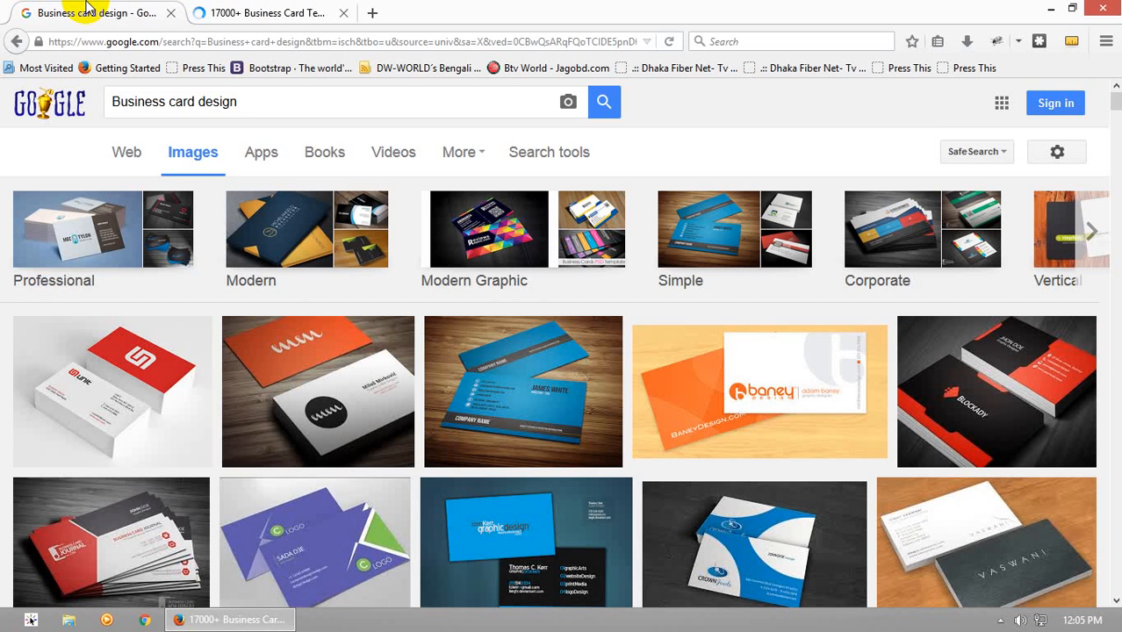
left_click(246, 10)
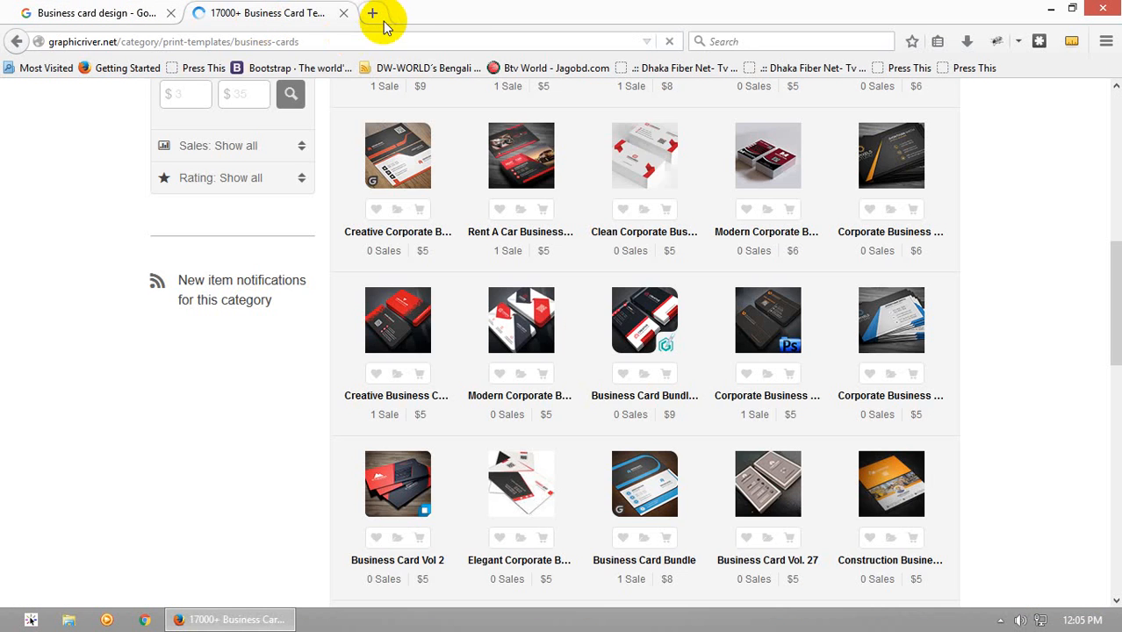
Load 99designs.com in a new browser tab
left_click(373, 13)
type("99")
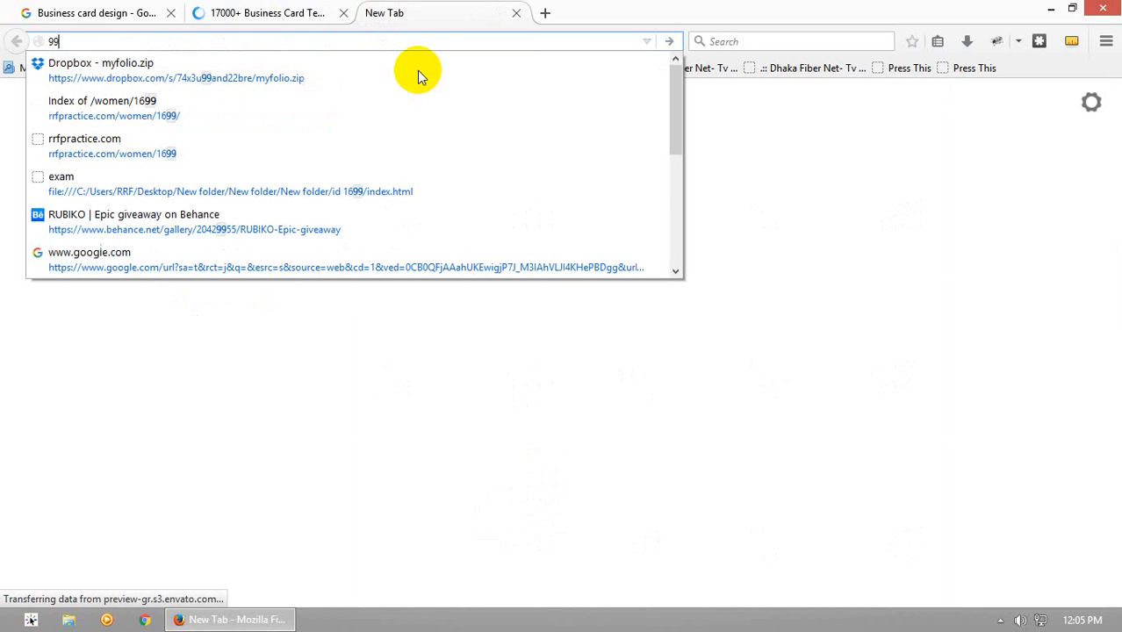
type("designs.")
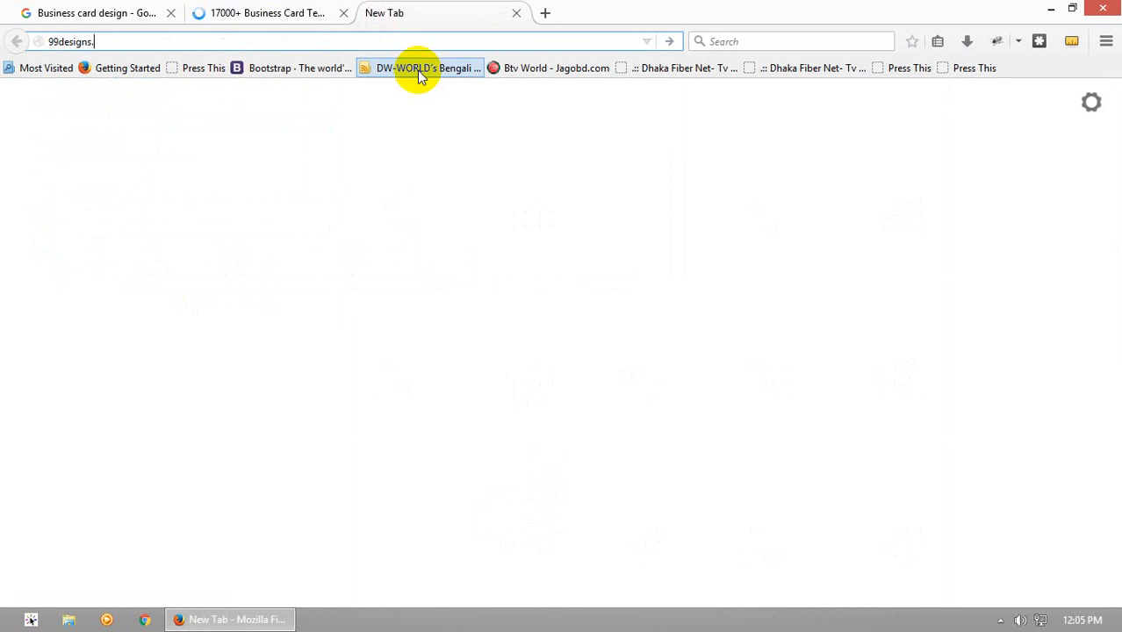
type("com")
key("Return")
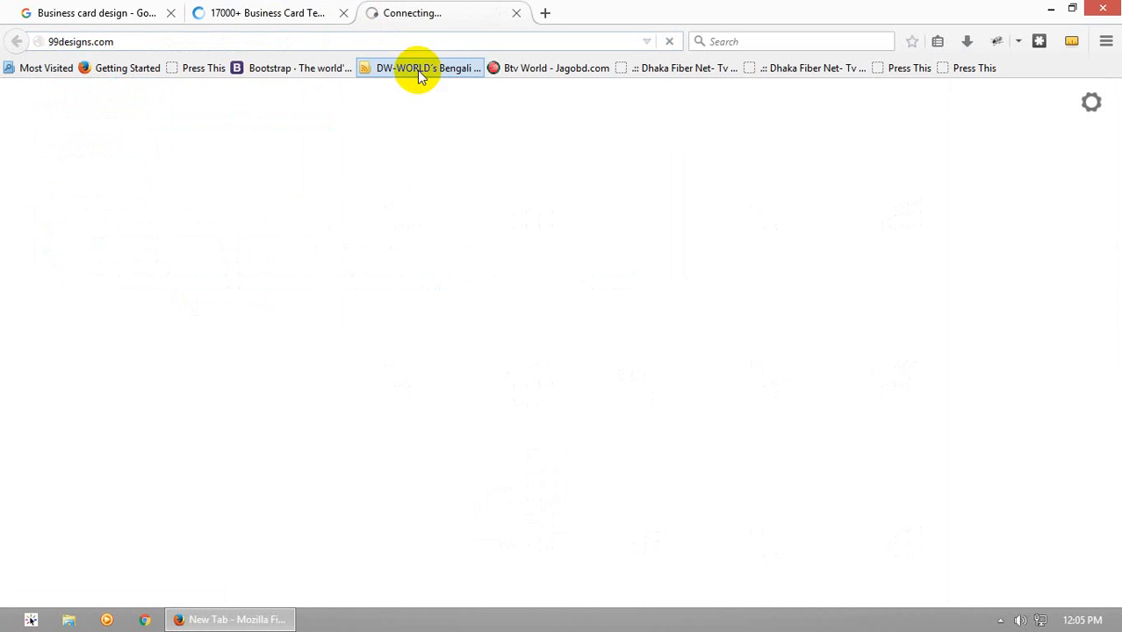
left_click(283, 13)
left_click(376, 13)
left_click(224, 12)
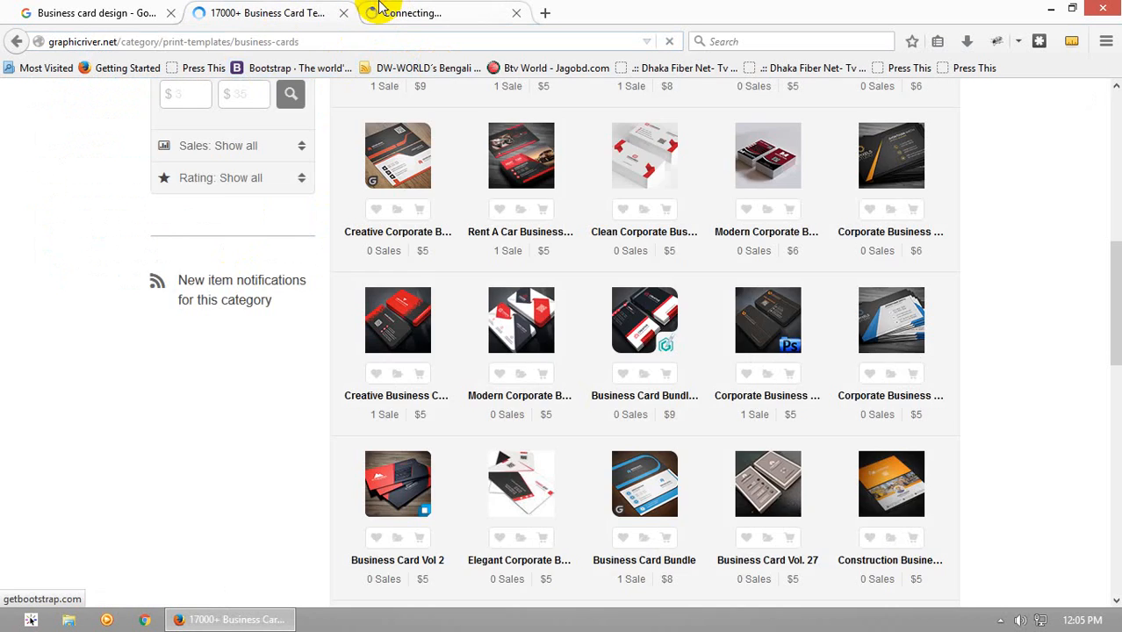
left_click(380, 9)
left_click(267, 10)
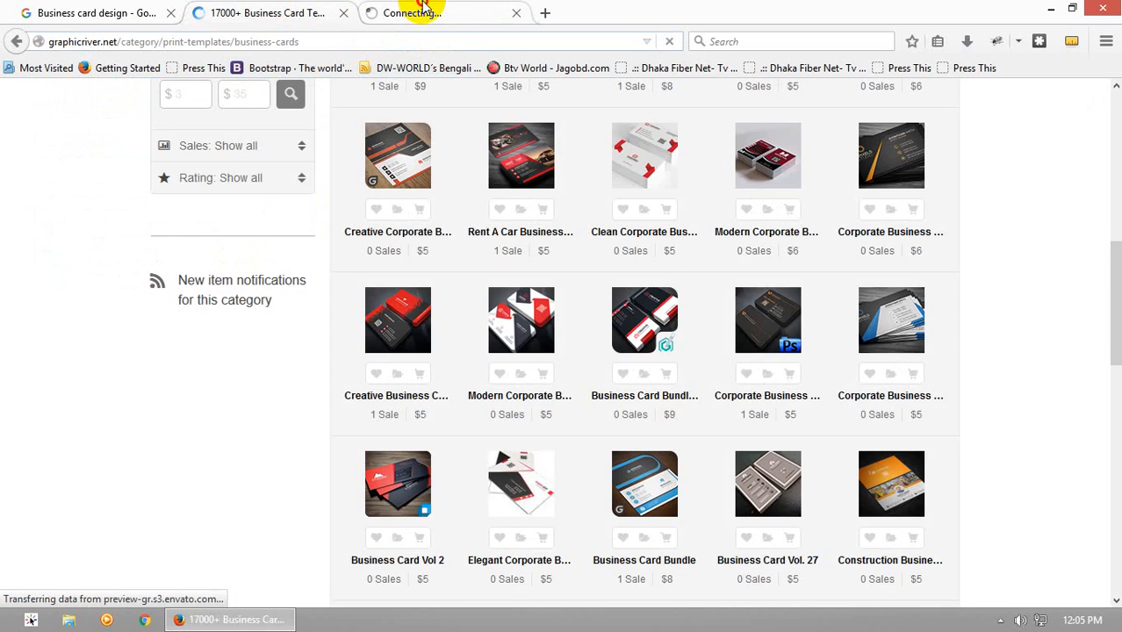
left_click(424, 9)
left_click(264, 12)
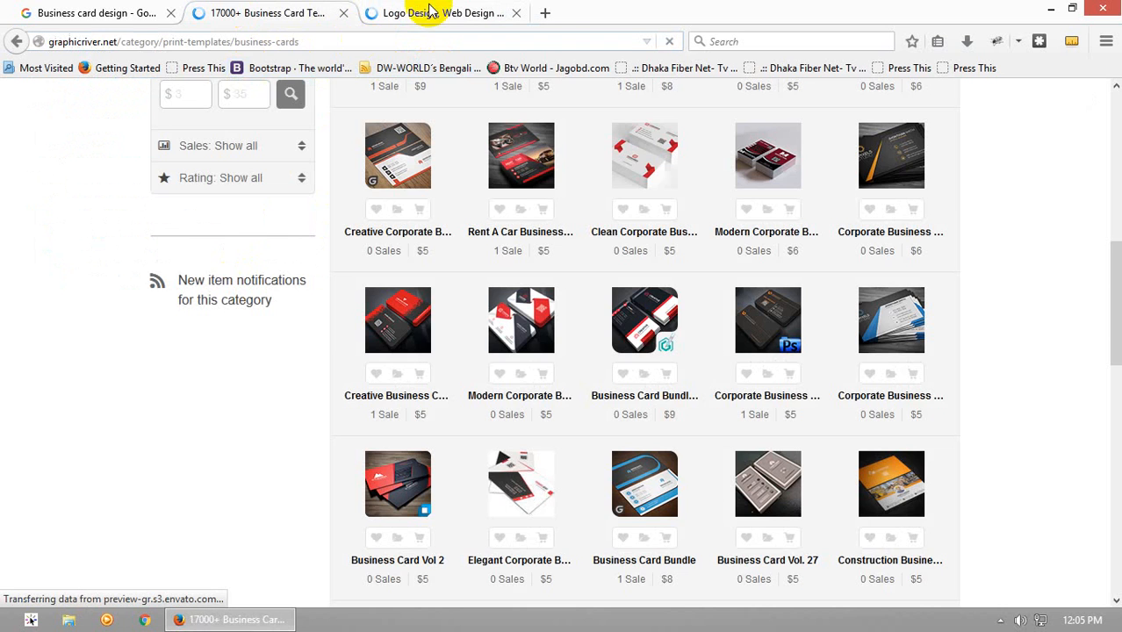
left_click(430, 11)
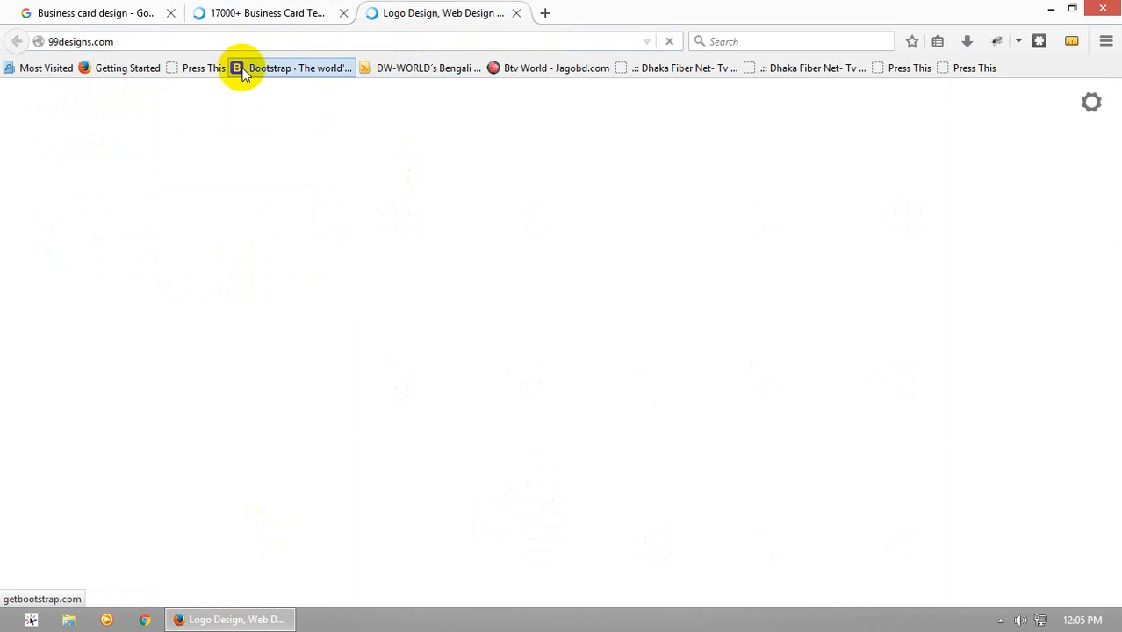
left_click(209, 12)
left_click(407, 9)
left_click(291, 7)
left_click(446, 10)
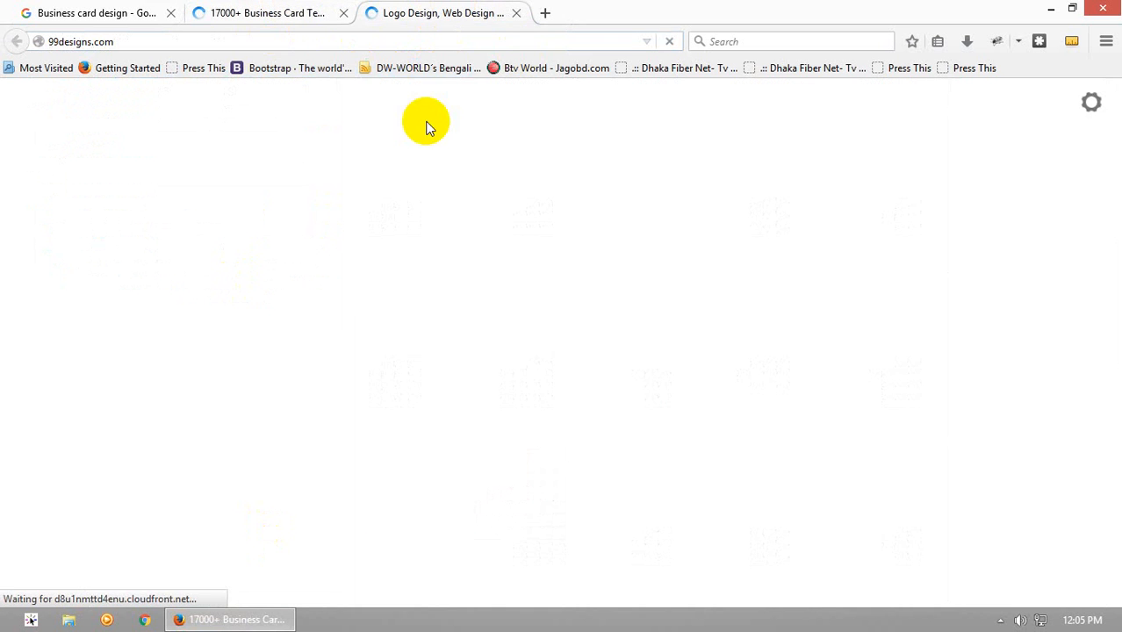
left_click(307, 7)
left_click(446, 8)
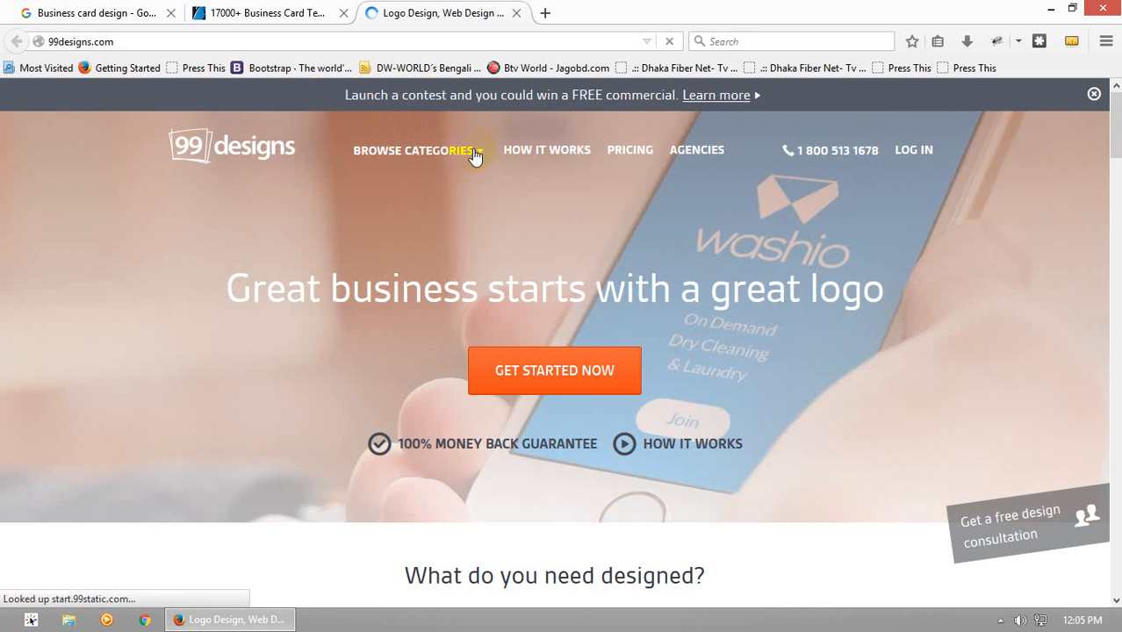
Go to the Business card category under Logo & Identity on 99designs
left_click(474, 155)
mouse_move(476, 190)
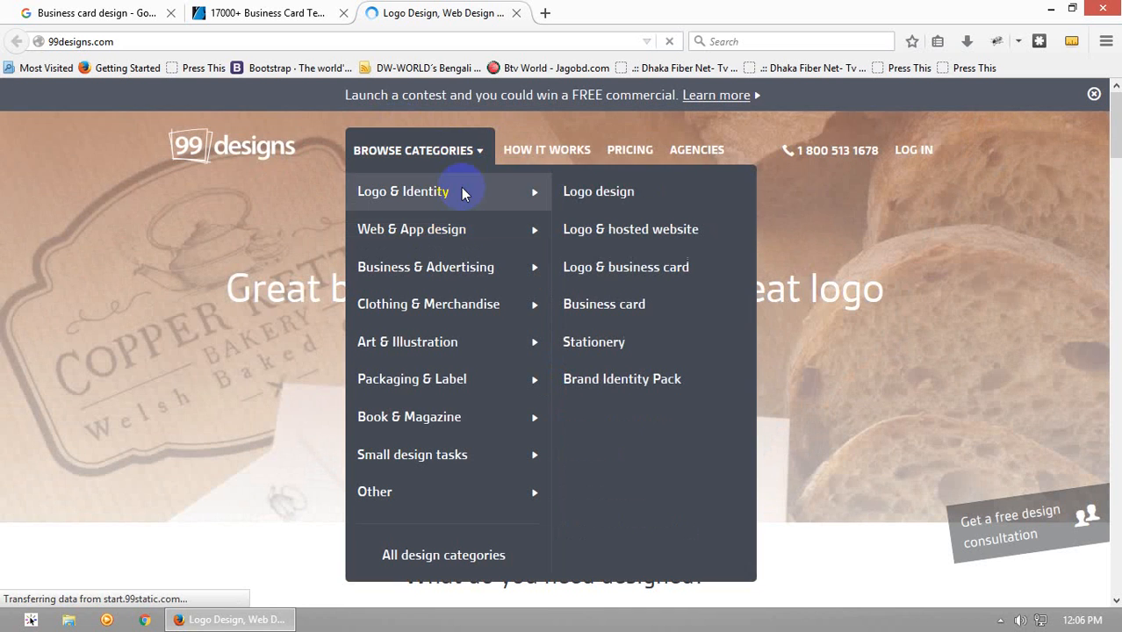
left_click(608, 323)
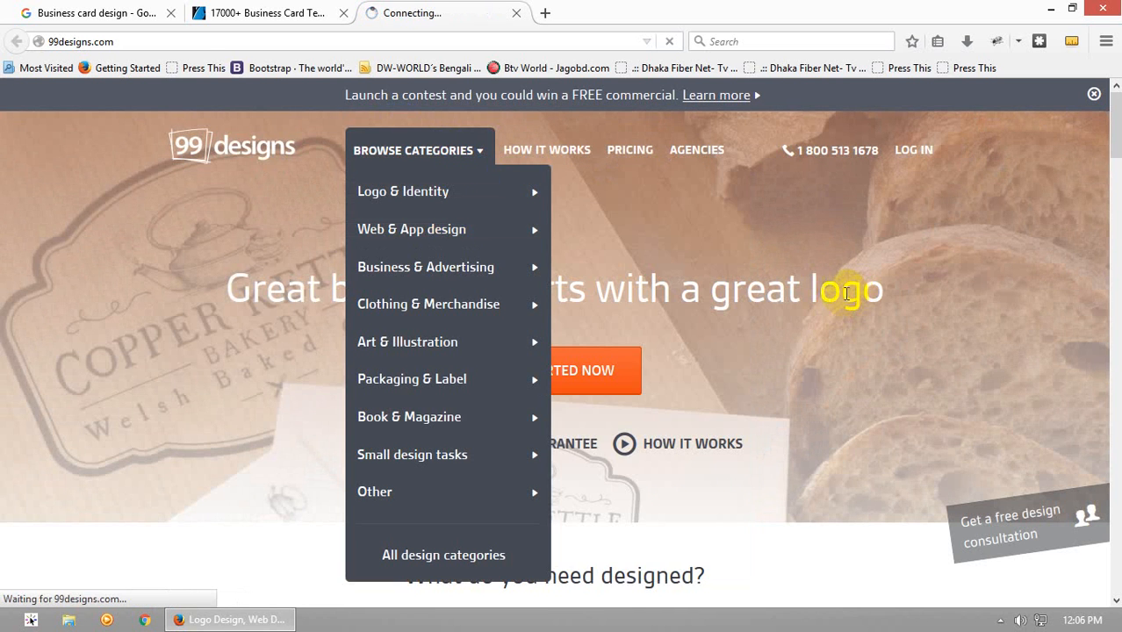
Open the yellow loveled card among the business card design examples and bring up all of its contest entries
scroll(476, 413, "down", 5)
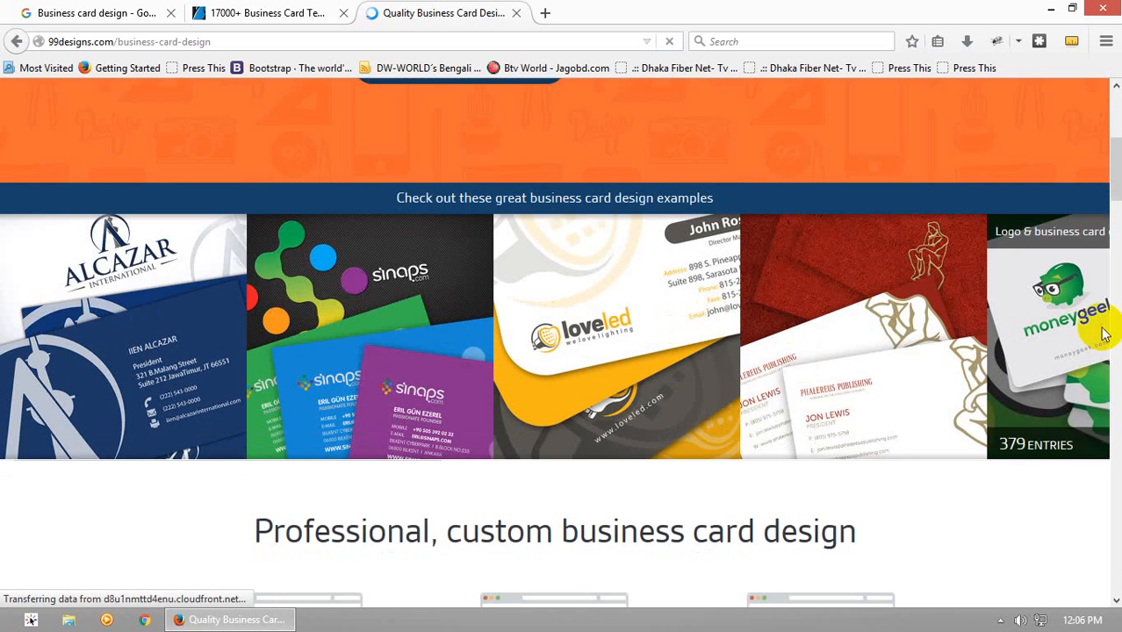
scroll(500, 338, "down", 4)
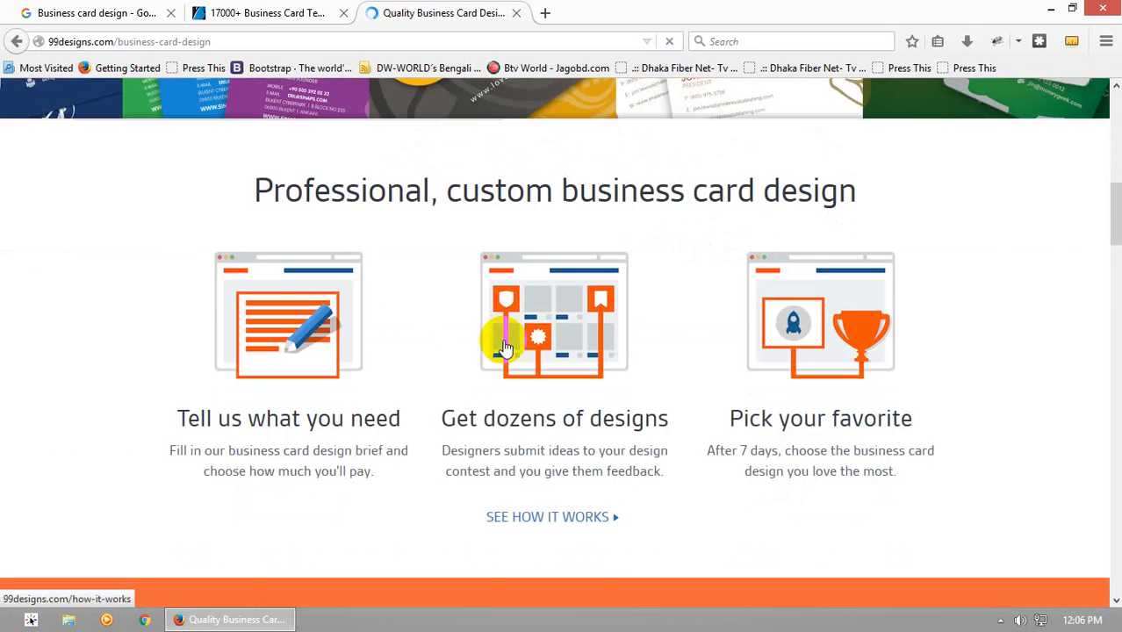
scroll(502, 343, "up", 6)
scroll(501, 340, "up", 2)
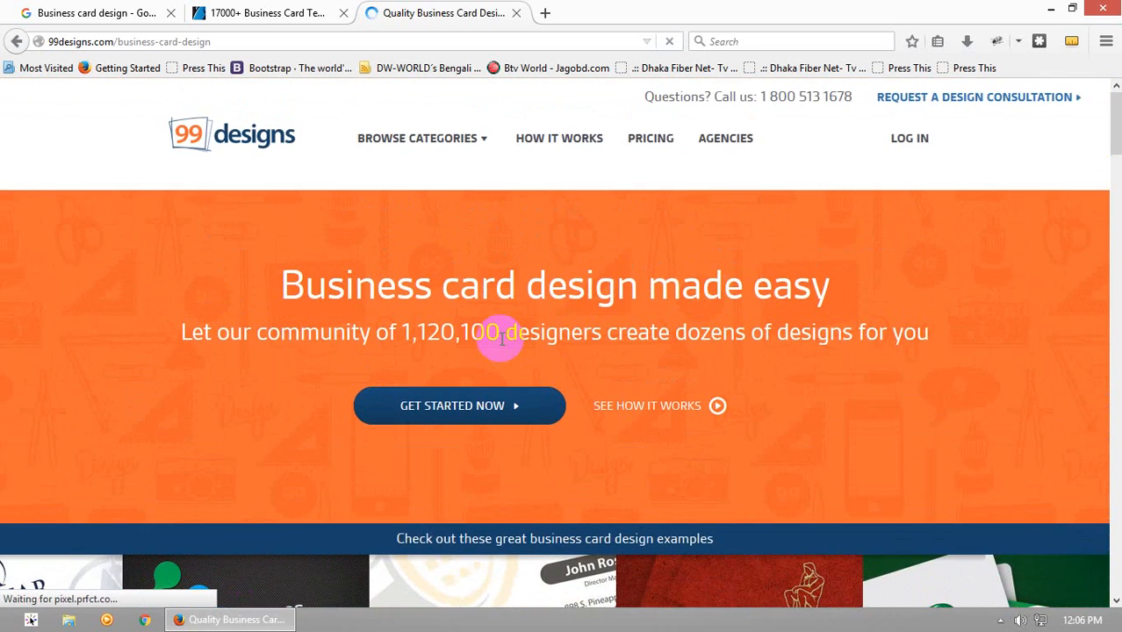
scroll(496, 342, "down", 5)
left_click(484, 140)
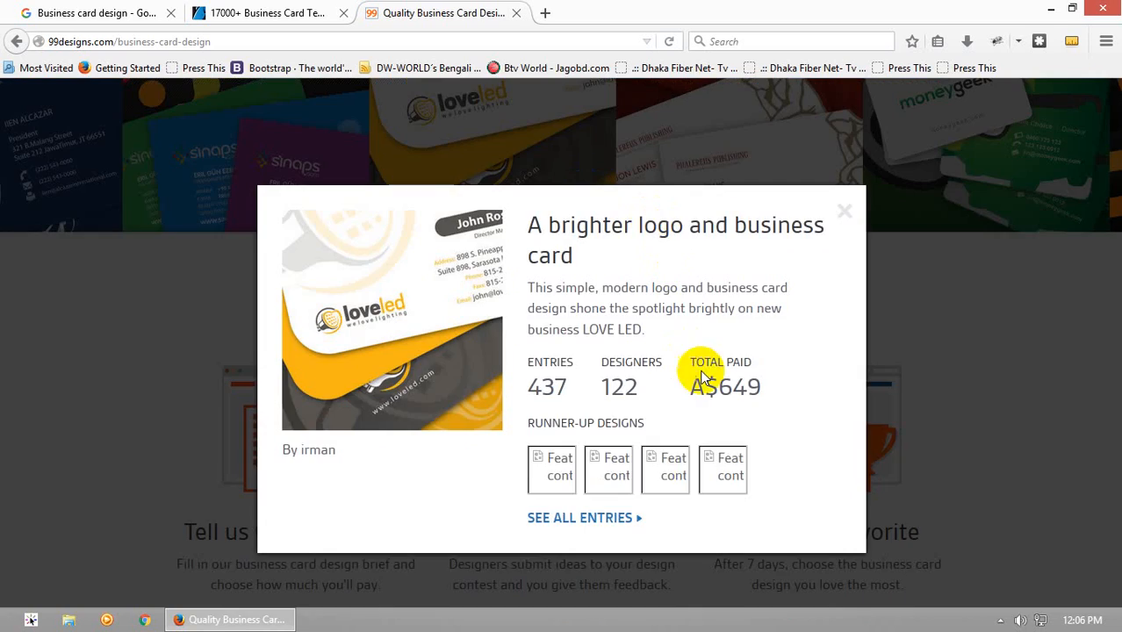
left_click(572, 517)
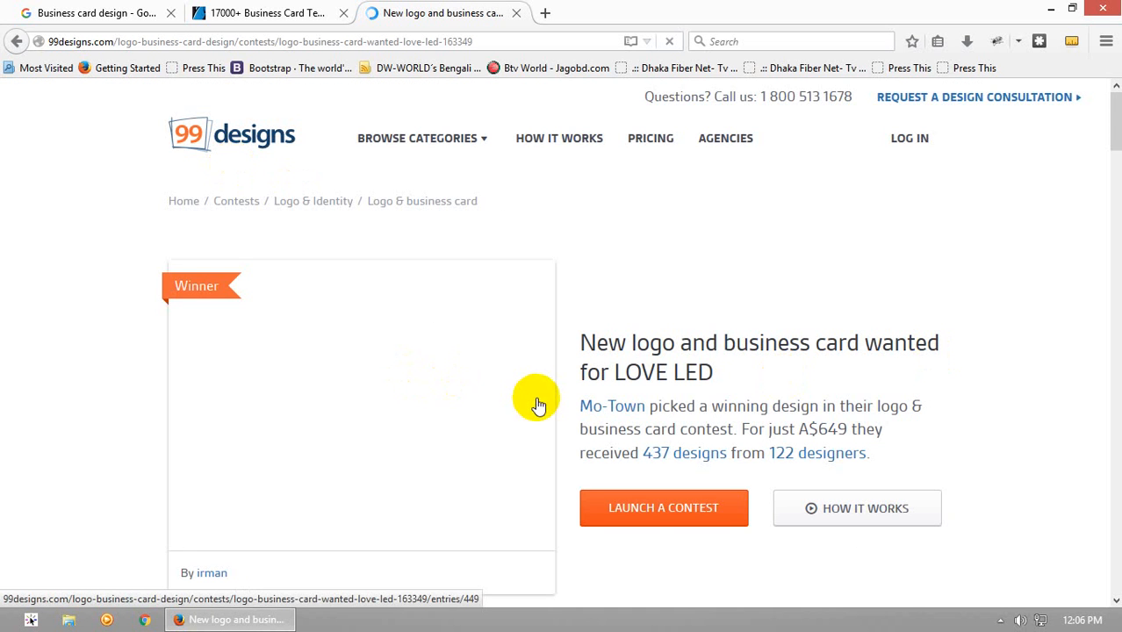
Examine the LOVE LED contest's winning design, the other top designs and the start of the client's brief
scroll(535, 400, "down", 3)
scroll(536, 400, "down", 7)
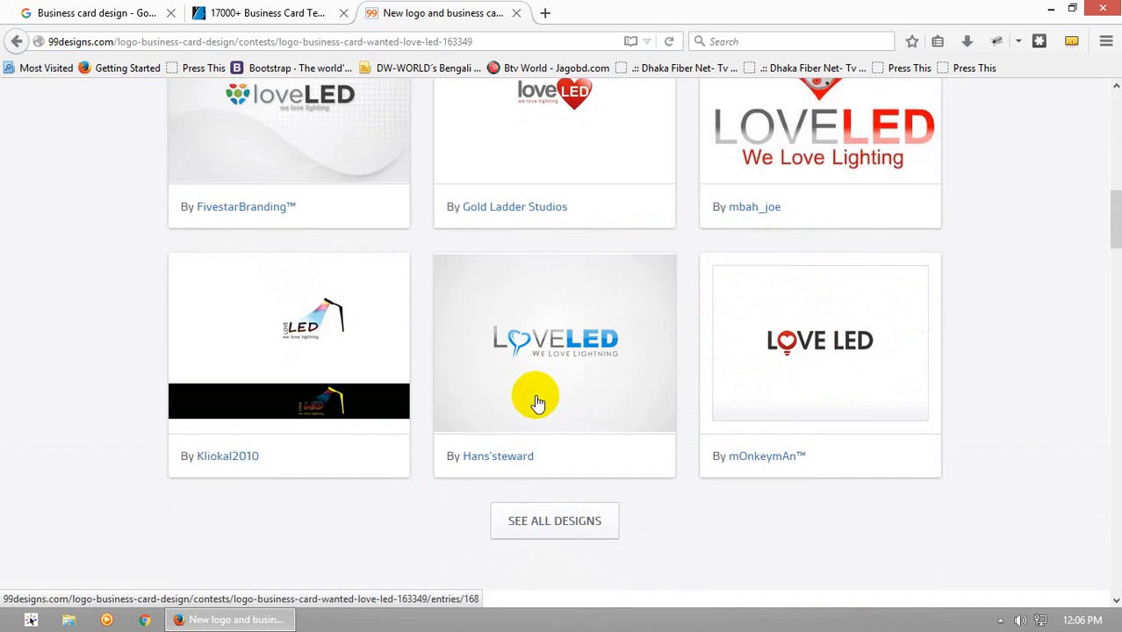
scroll(535, 399, "up", 3)
scroll(543, 377, "up", 6)
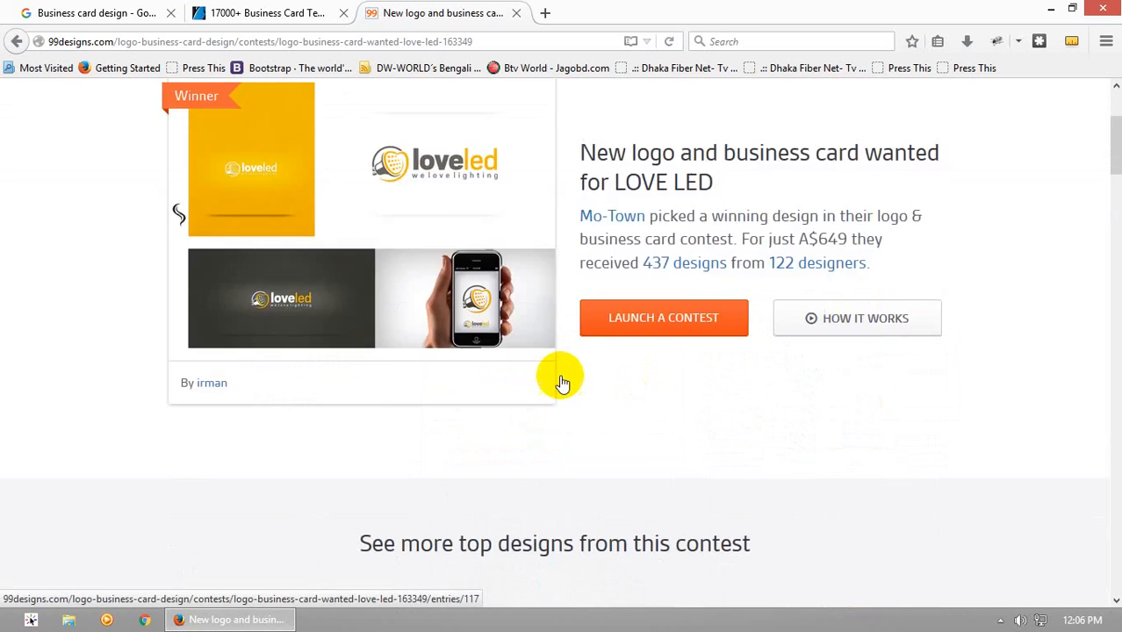
scroll(557, 380, "down", 2)
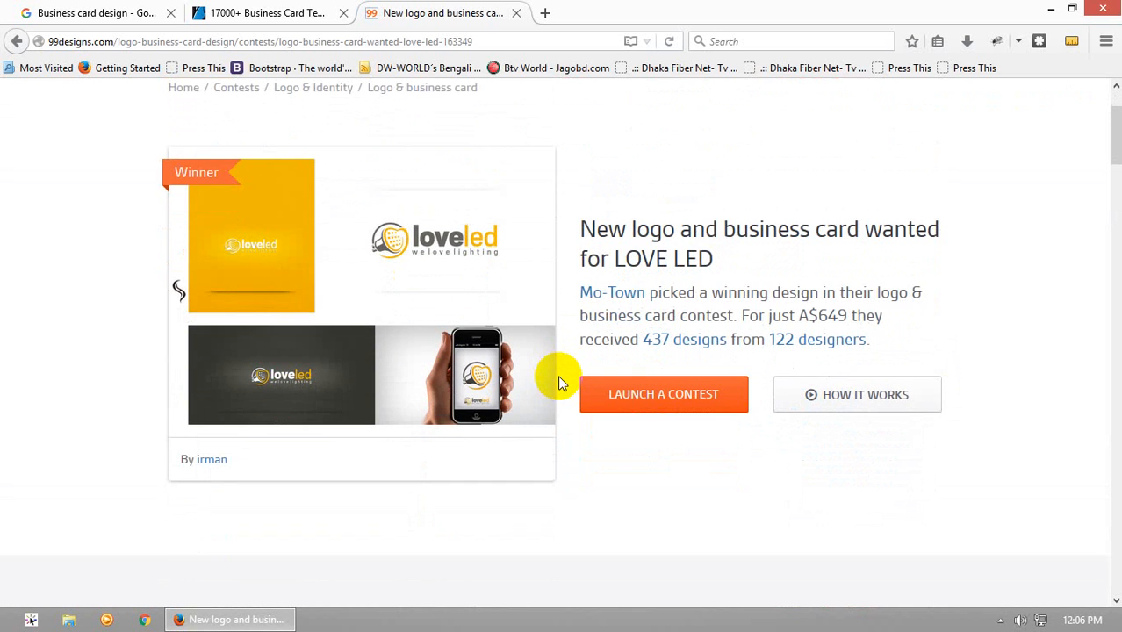
scroll(558, 381, "down", 12)
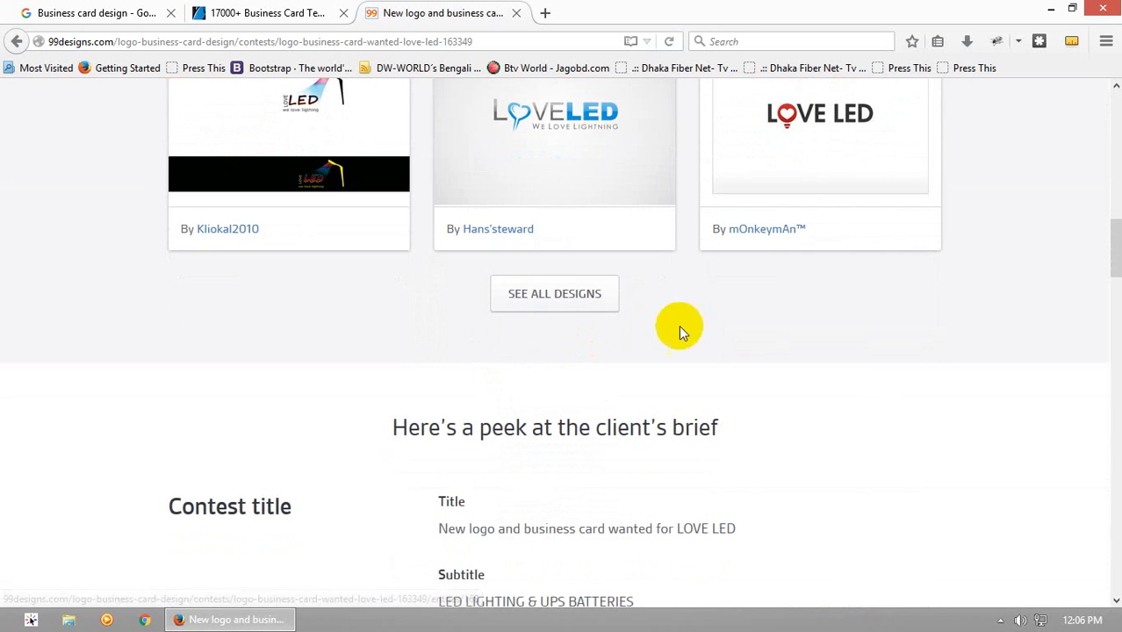
Review the LOVE LED contest's top designs and winning entry once more, and close the 99designs page
scroll(629, 368, "up", 6)
scroll(696, 401, "down", 1)
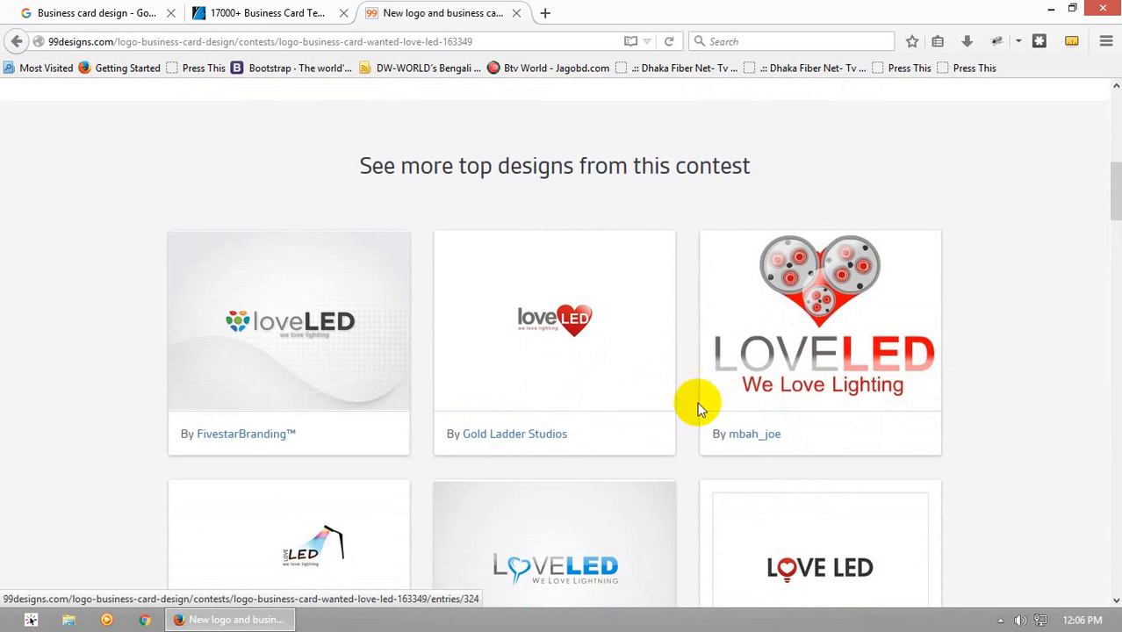
scroll(620, 403, "up", 3)
scroll(620, 403, "up", 3)
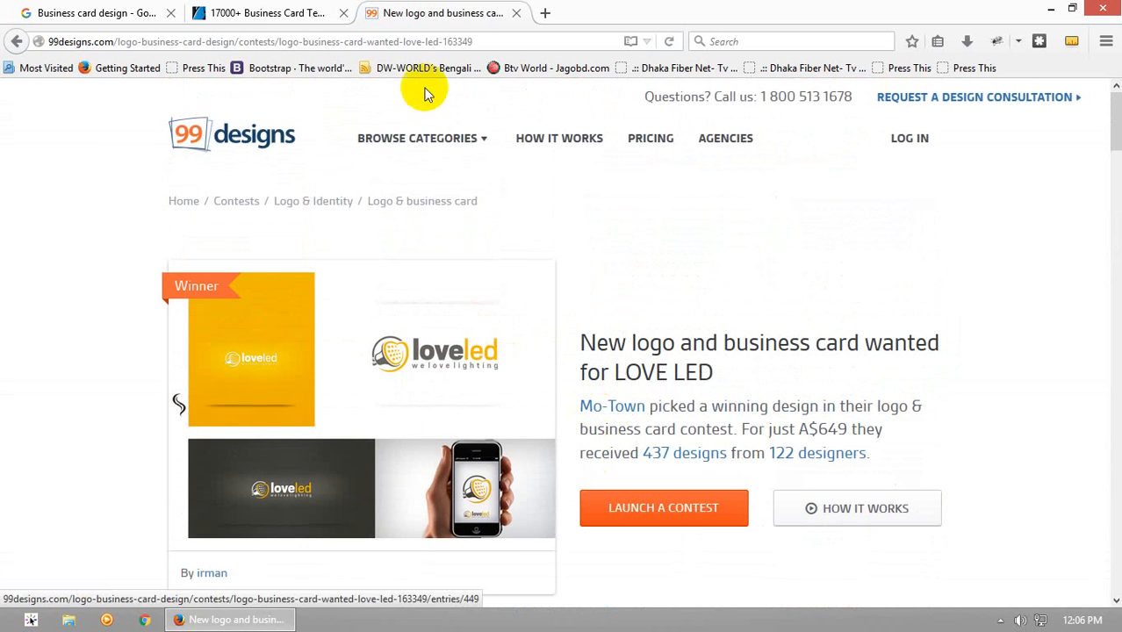
left_click(516, 13)
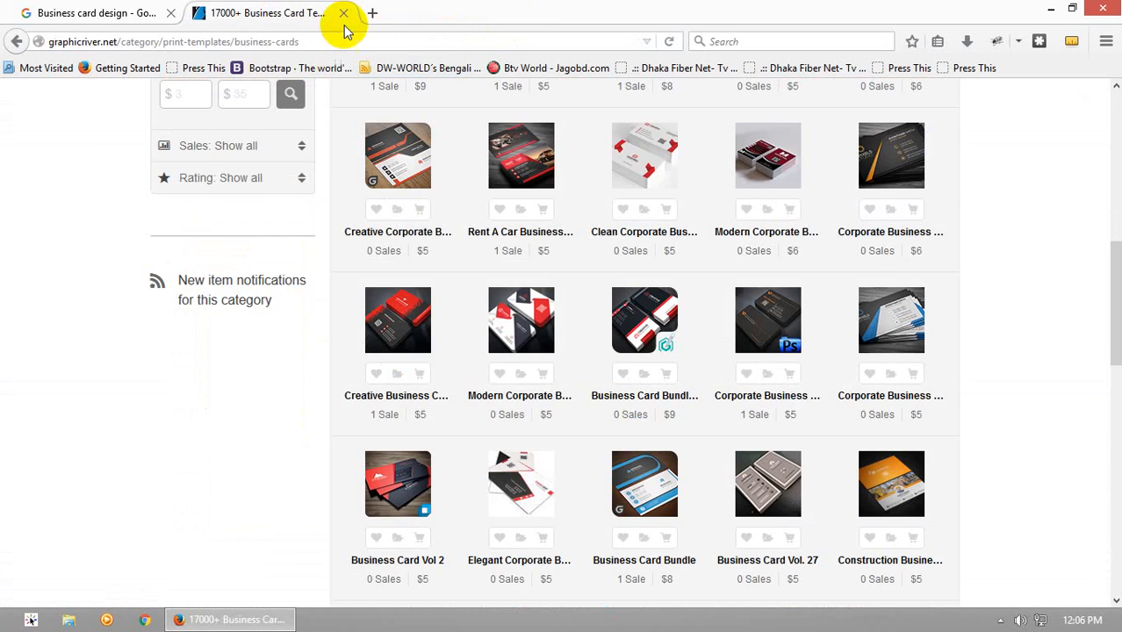
Examine the business card designs in the Google Images results again
left_click(143, 12)
scroll(619, 316, "down", 2)
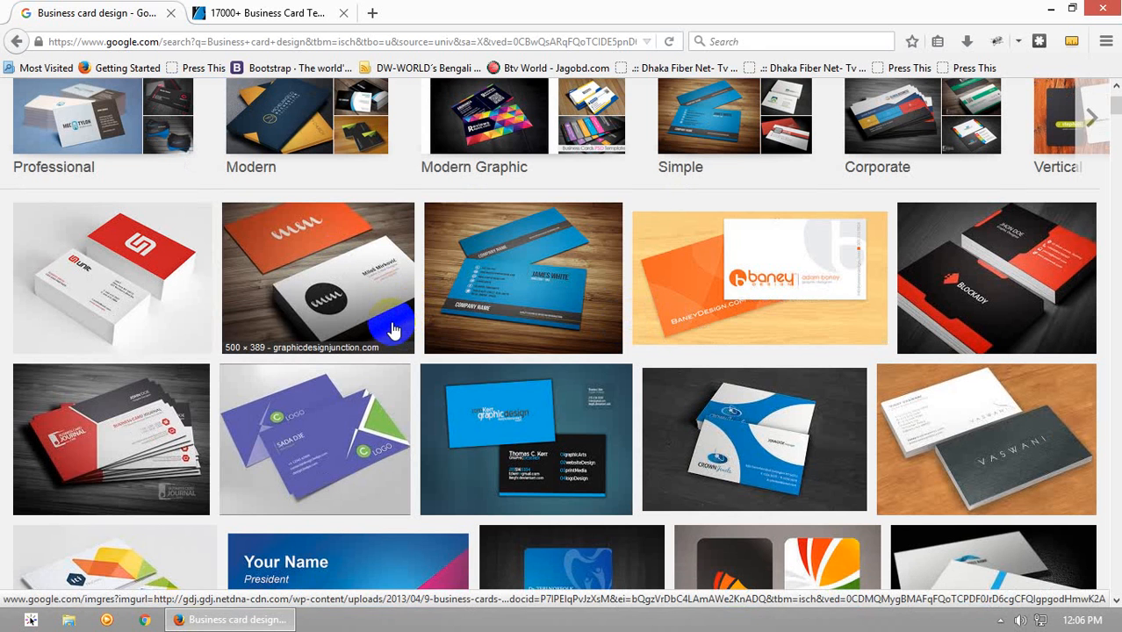
scroll(393, 330, "up", 2)
scroll(393, 325, "down", 6)
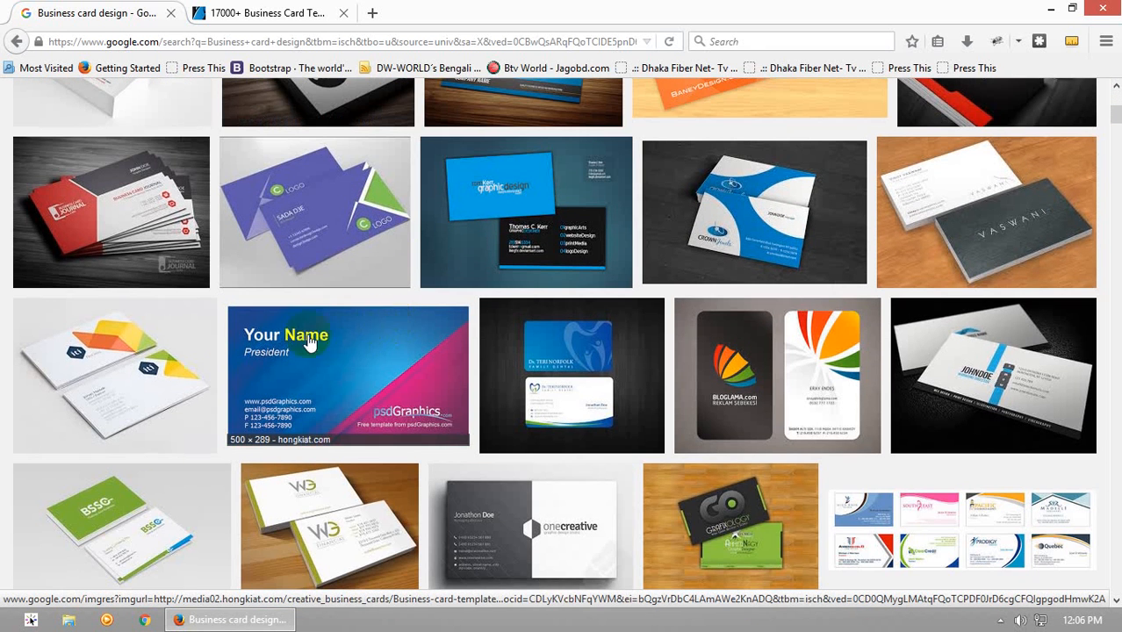
scroll(224, 342, "down", 4)
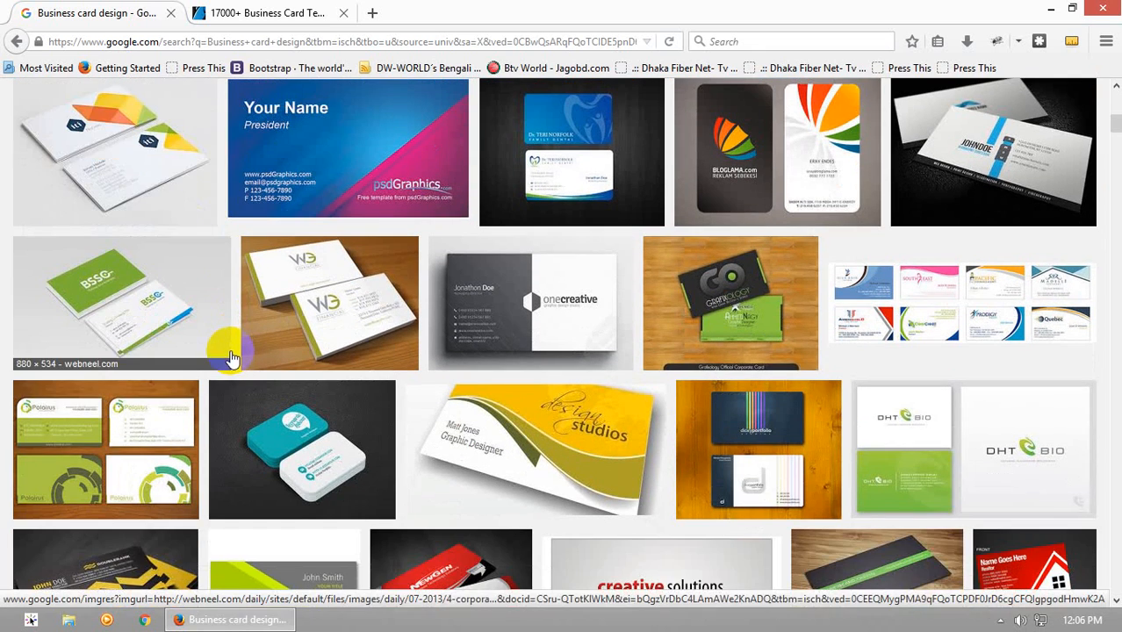
scroll(232, 355, "up", 1)
scroll(232, 355, "up", 10)
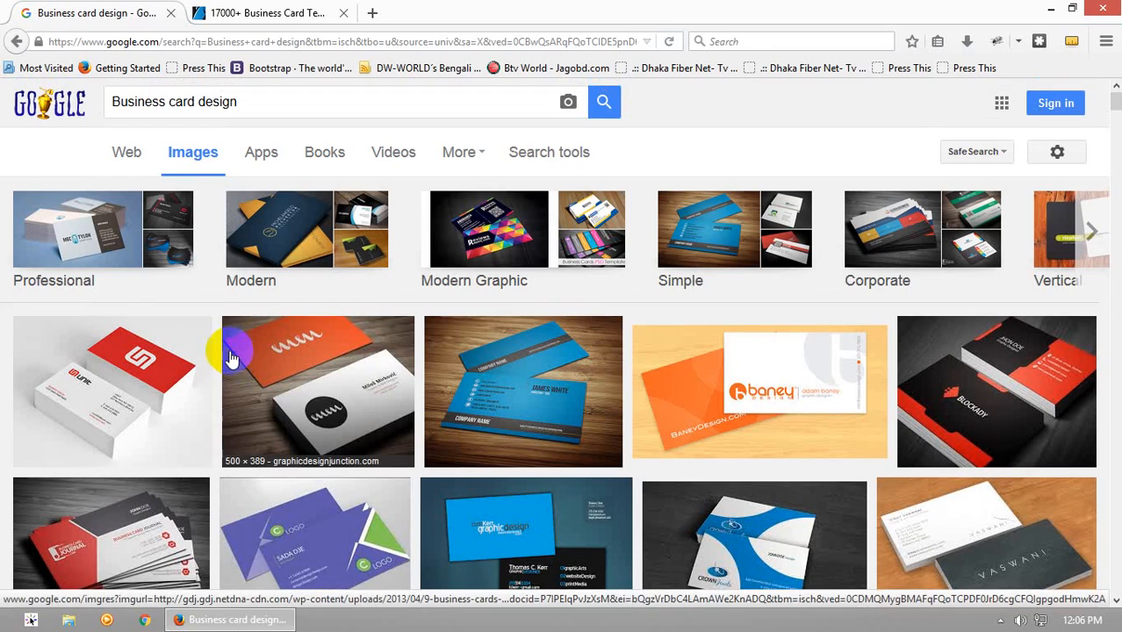
Search Google for "creative logo design" in a new browser tab and show the image results
left_click(289, 12)
left_click(372, 12)
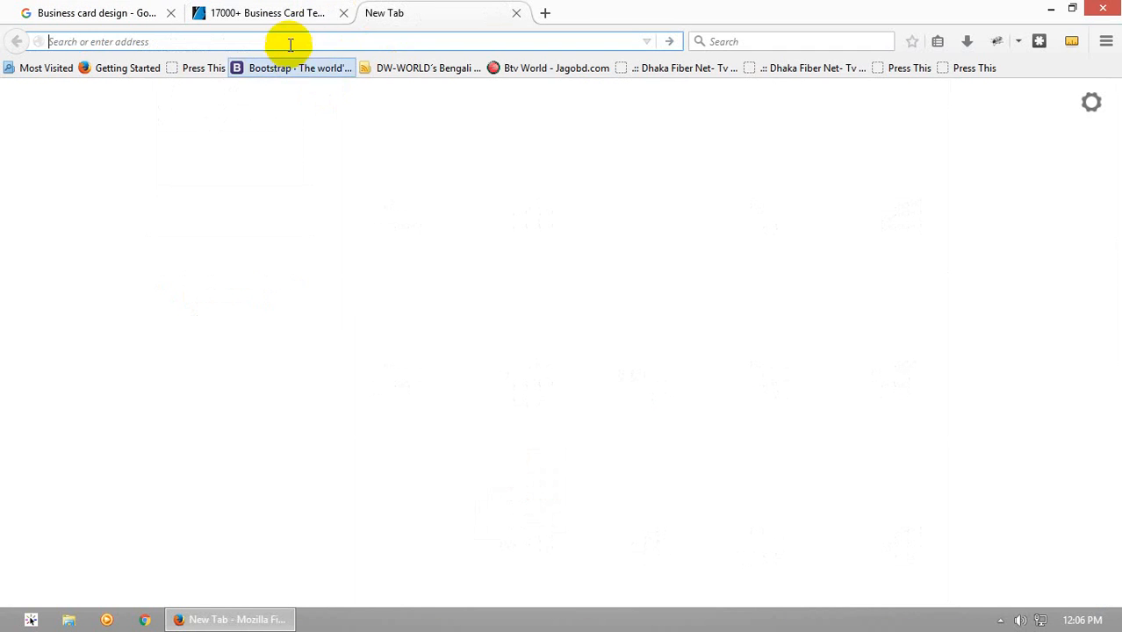
left_click(709, 42)
left_click(224, 41)
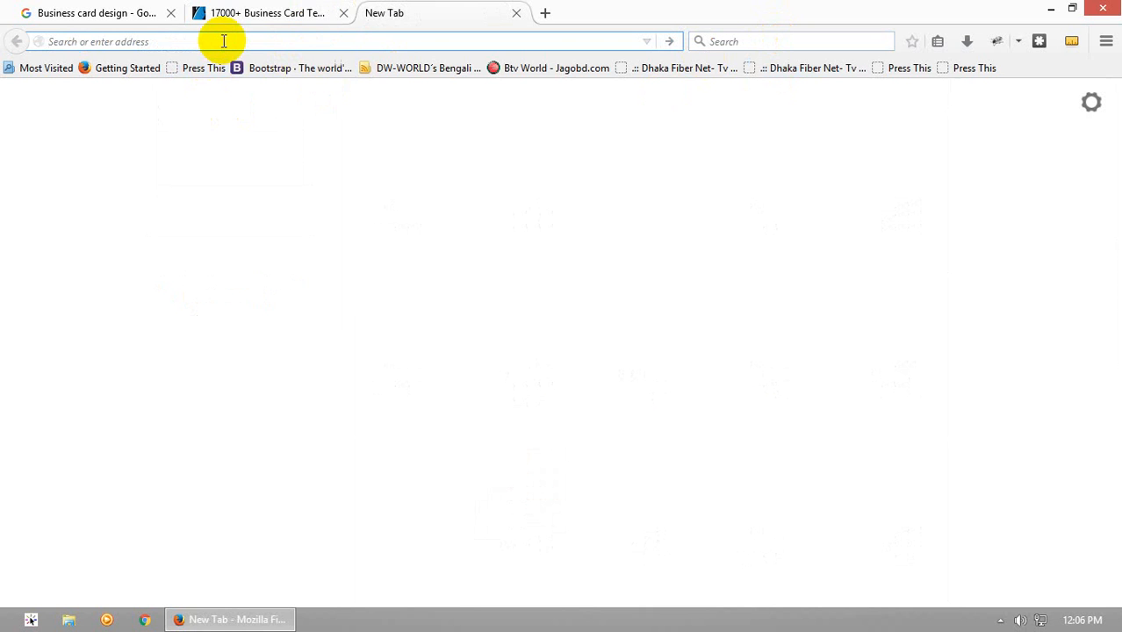
type("creati")
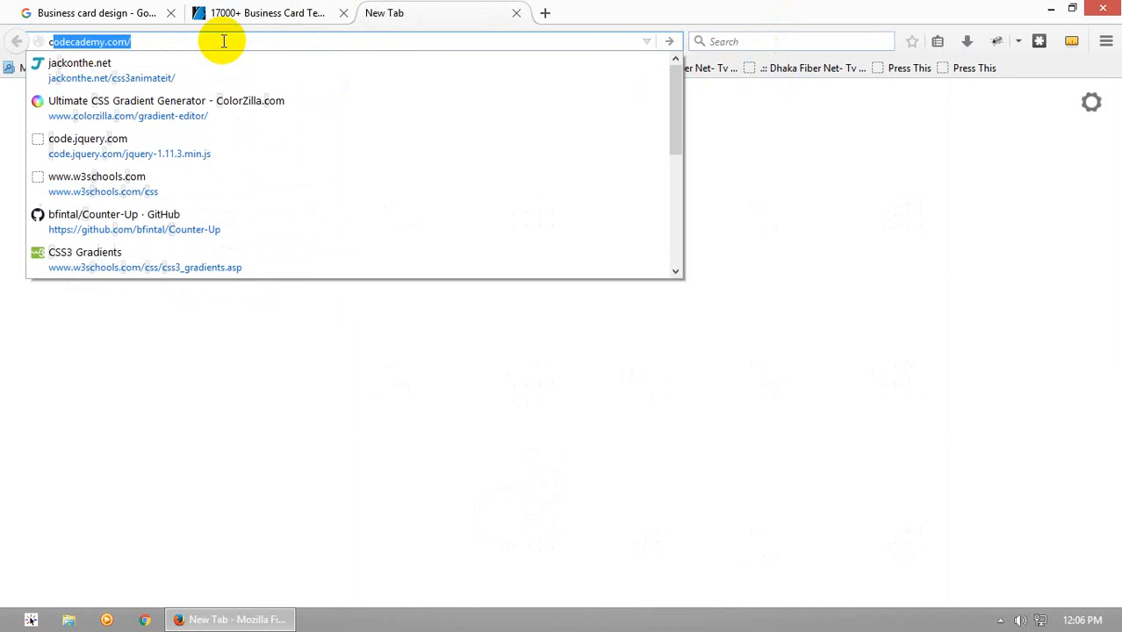
type("ve logo")
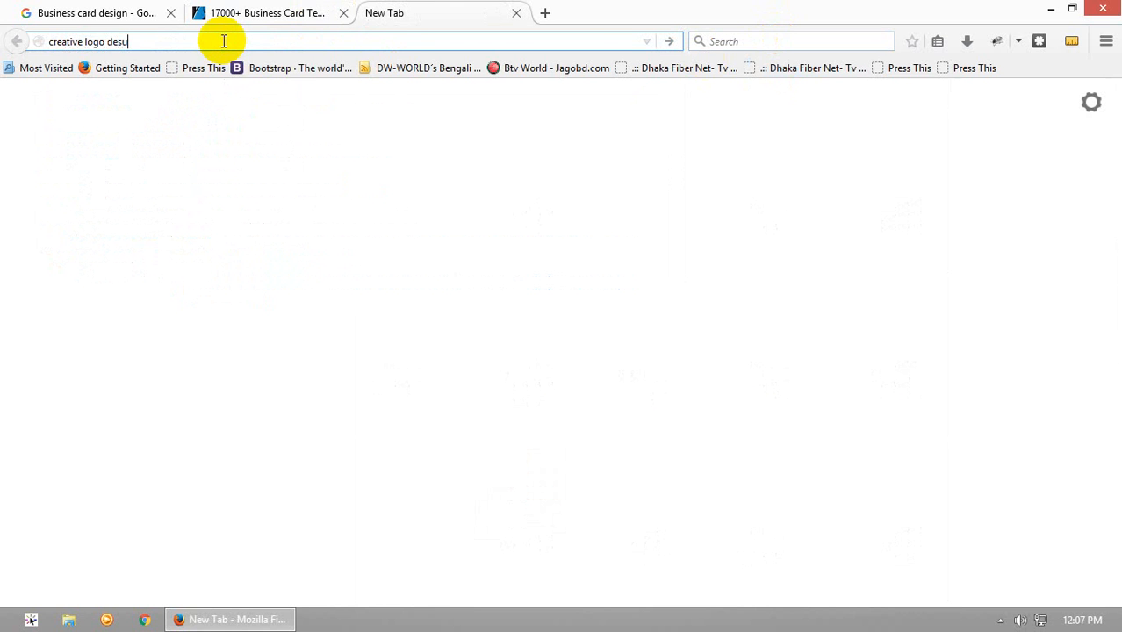
type("design")
key("Return")
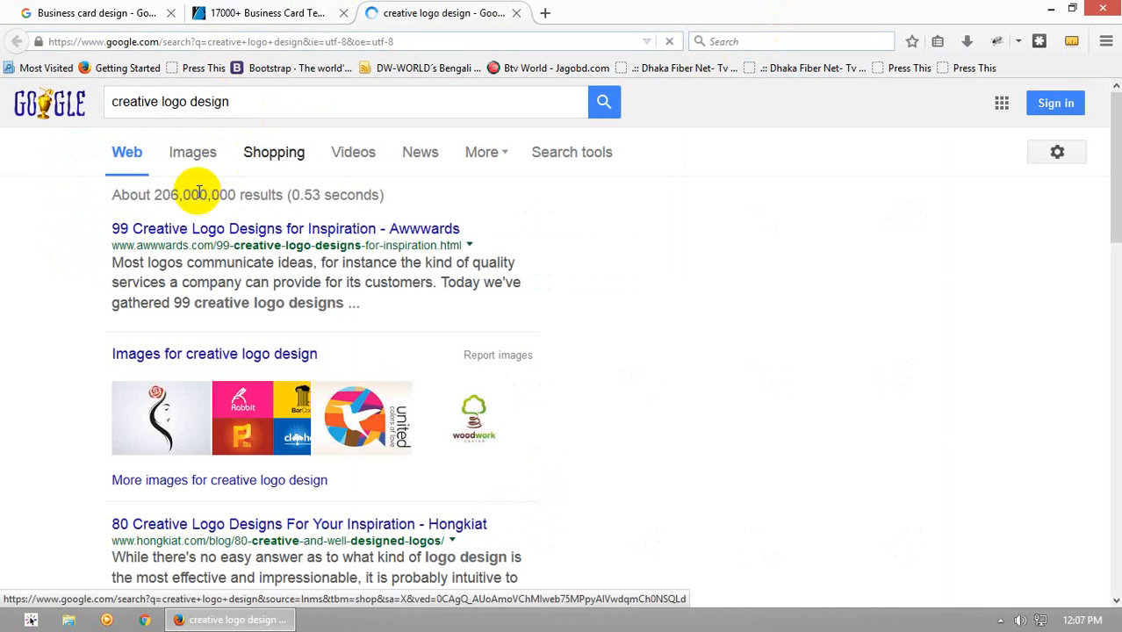
left_click(193, 154)
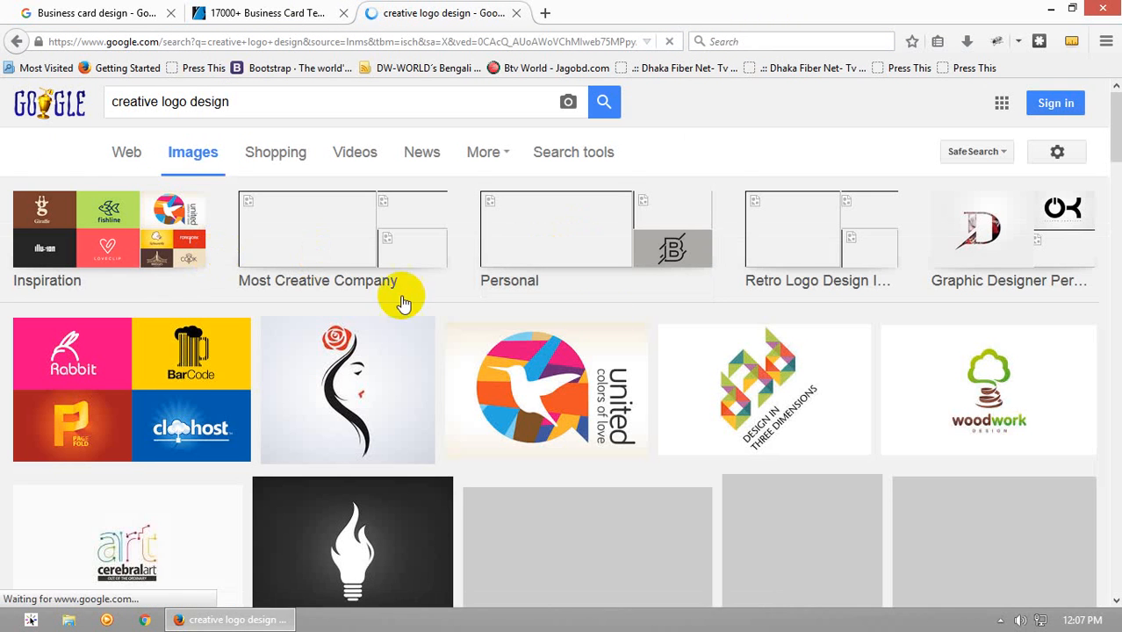
Open the Frisco tree logo and the G&G Design Engineering logo from the image results in separate background tabs
scroll(610, 330, "down", 1)
scroll(1021, 300, "down", 2)
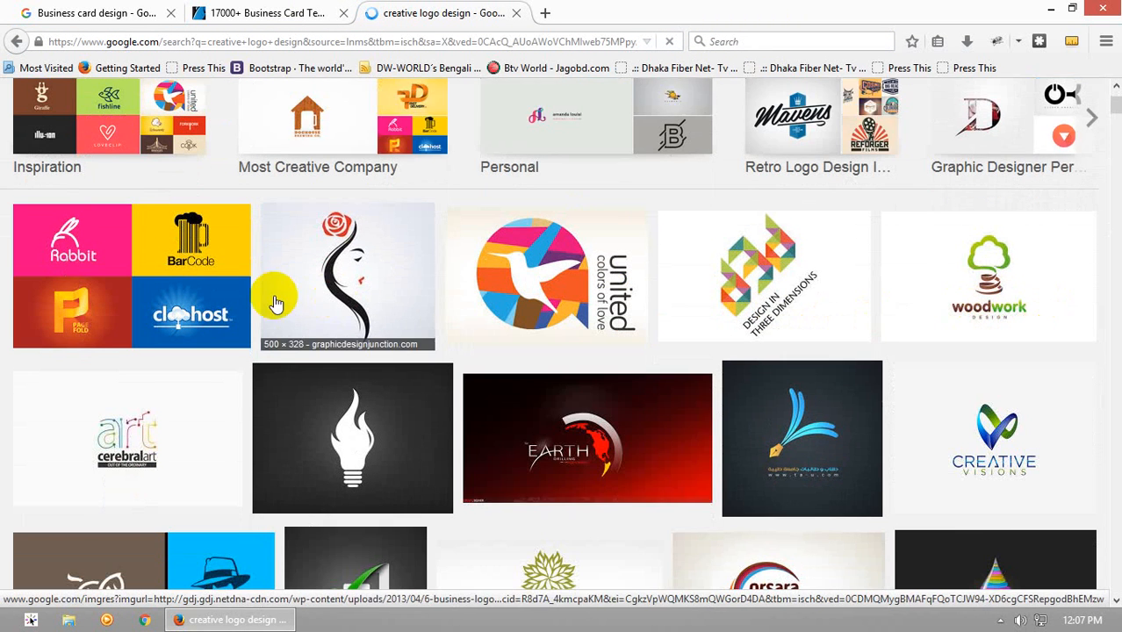
scroll(290, 297, "down", 5)
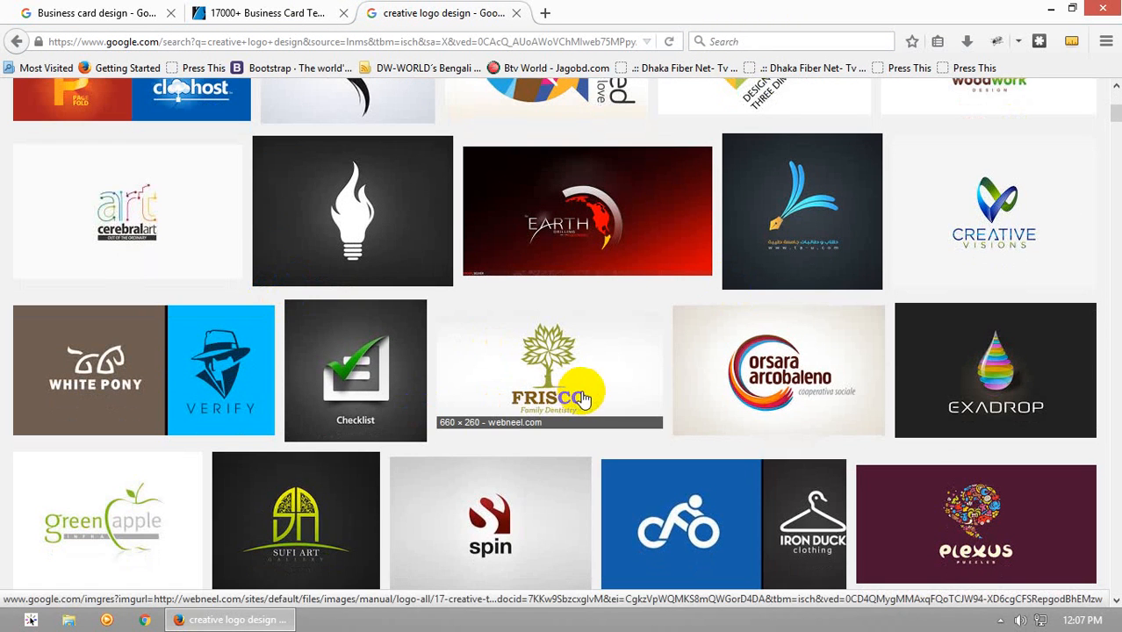
middle_click(531, 393)
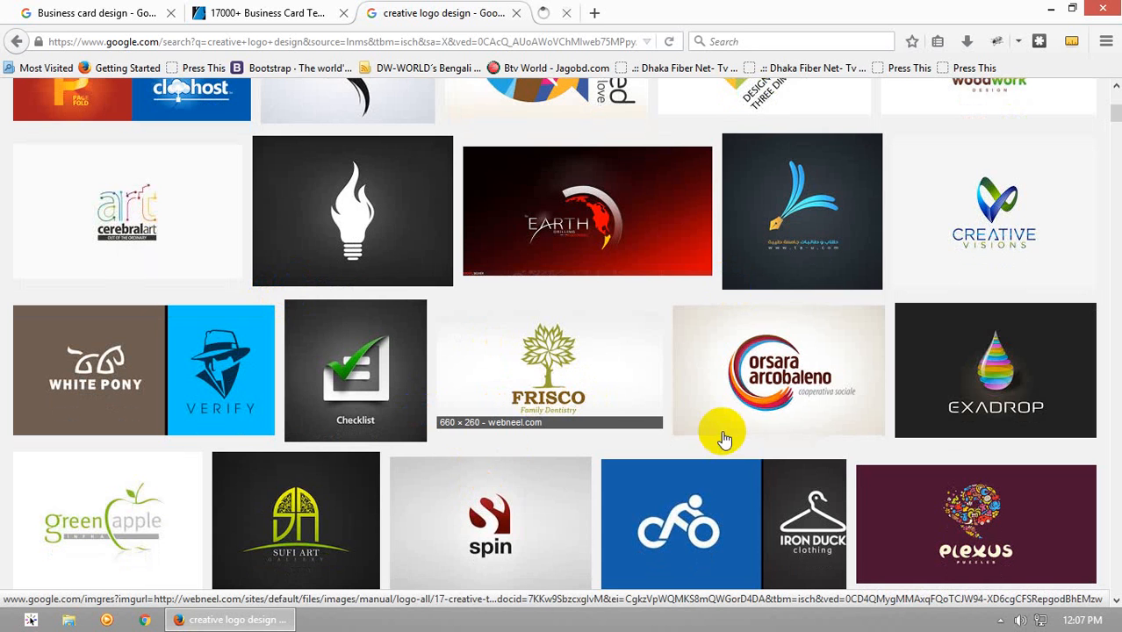
scroll(322, 431, "down", 5)
scroll(296, 432, "up", 3)
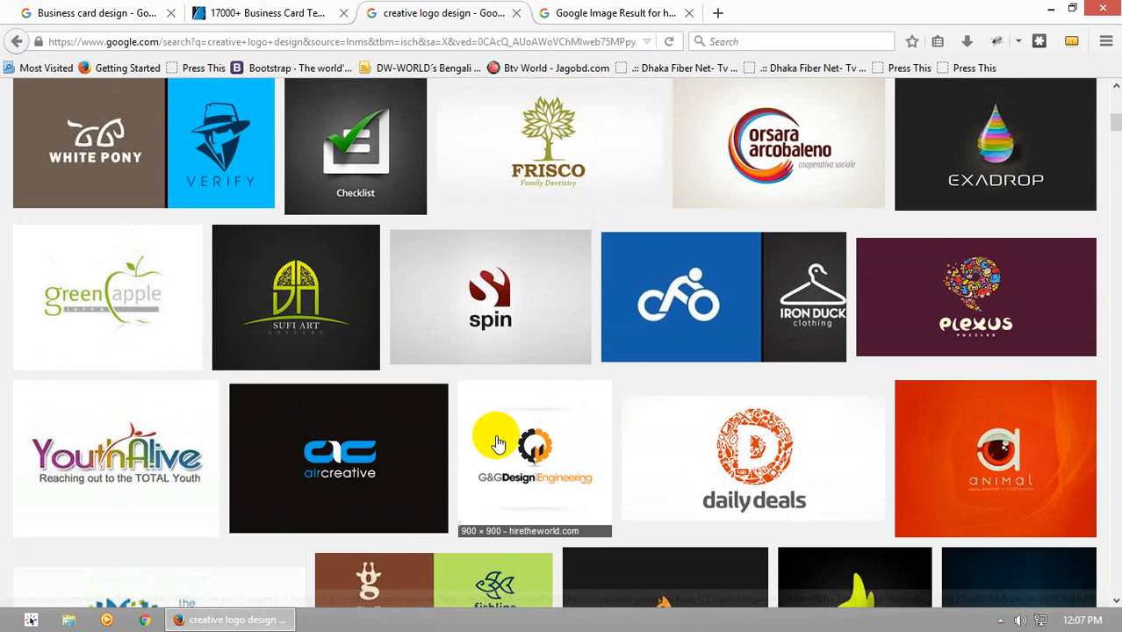
middle_click(524, 444)
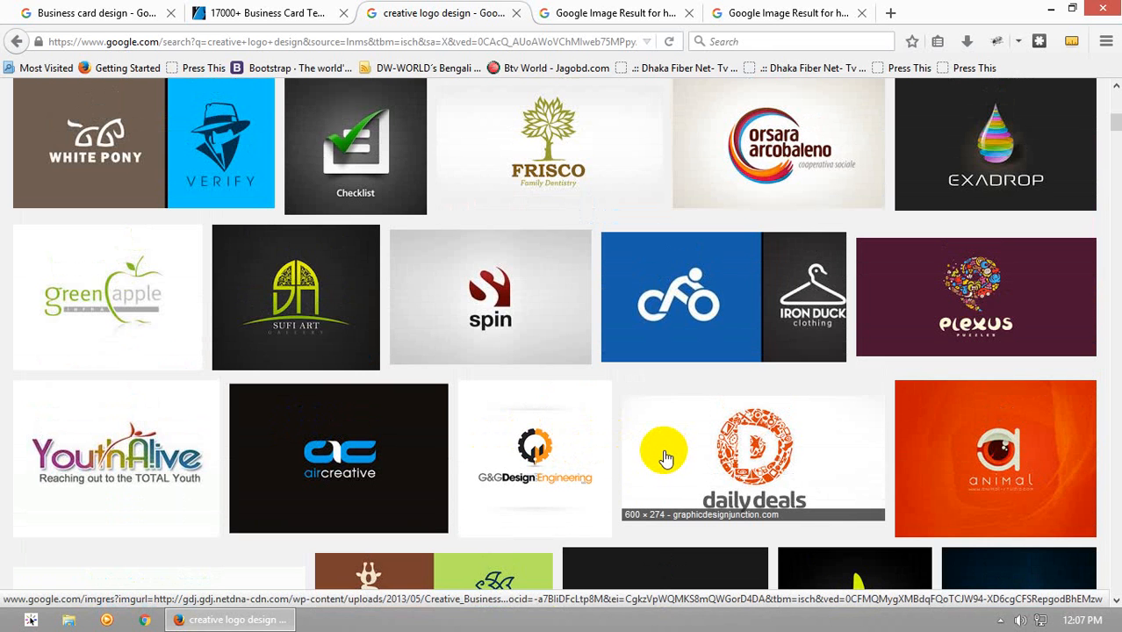
scroll(664, 456, "down", 4)
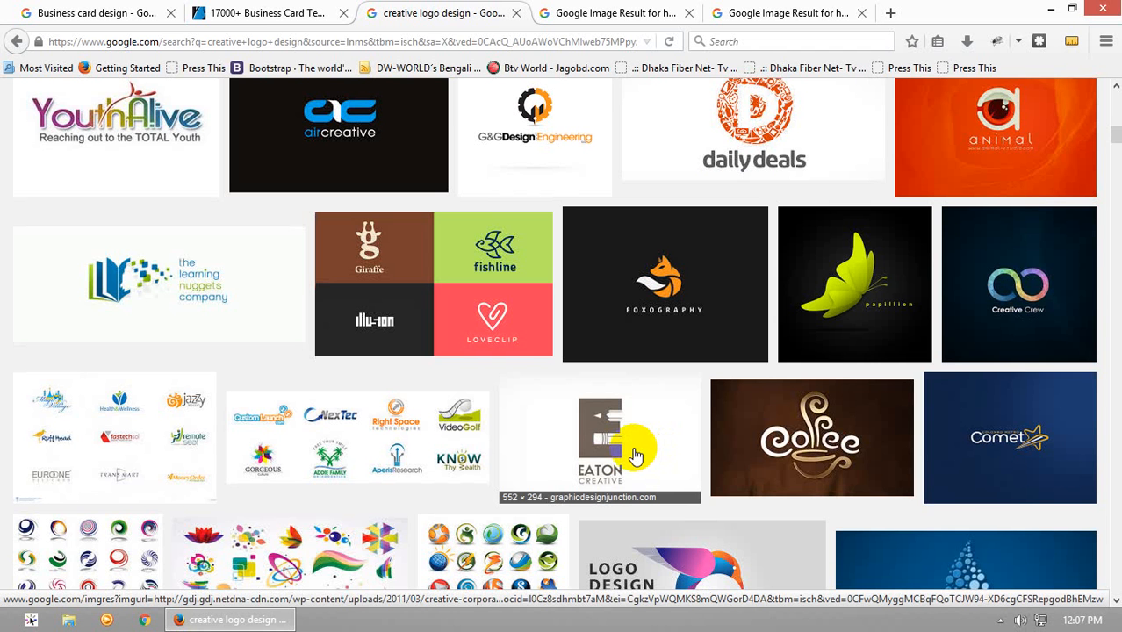
Compare the two opened logo previews and display the original image of the G&G Design and Engineering logo
left_click(648, 10)
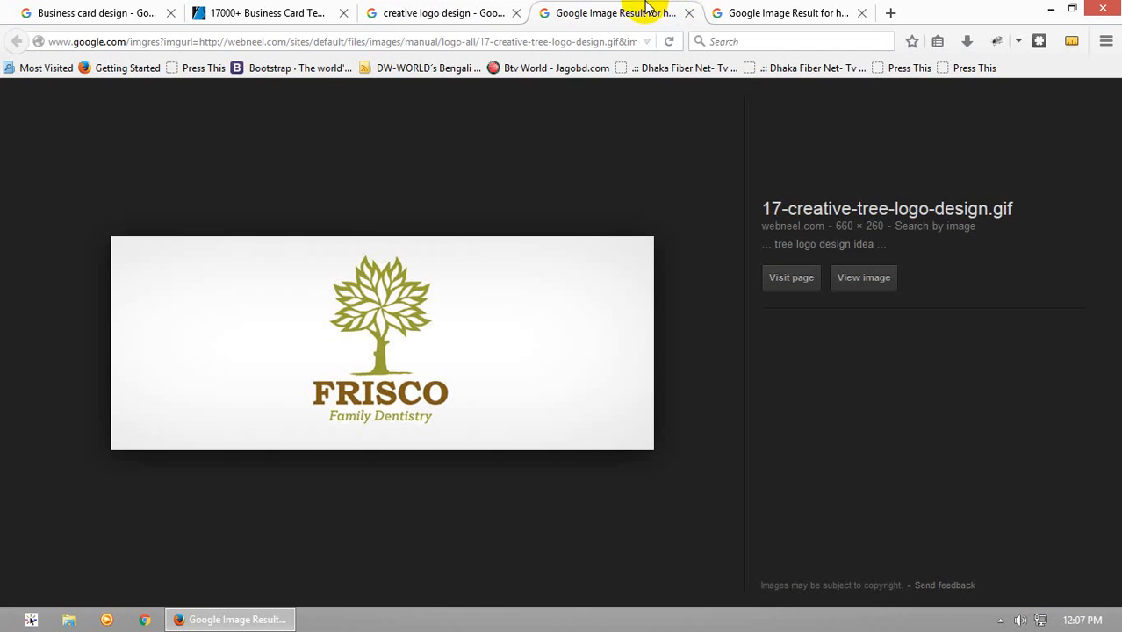
left_click(746, 9)
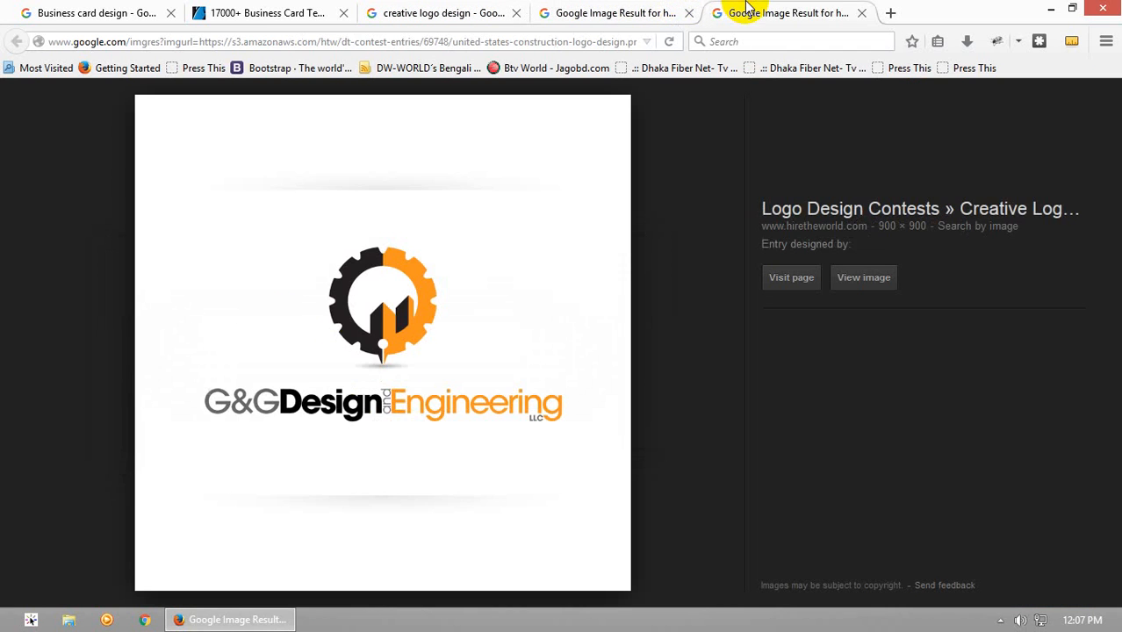
left_click(608, 13)
left_click(728, 10)
left_click(865, 278)
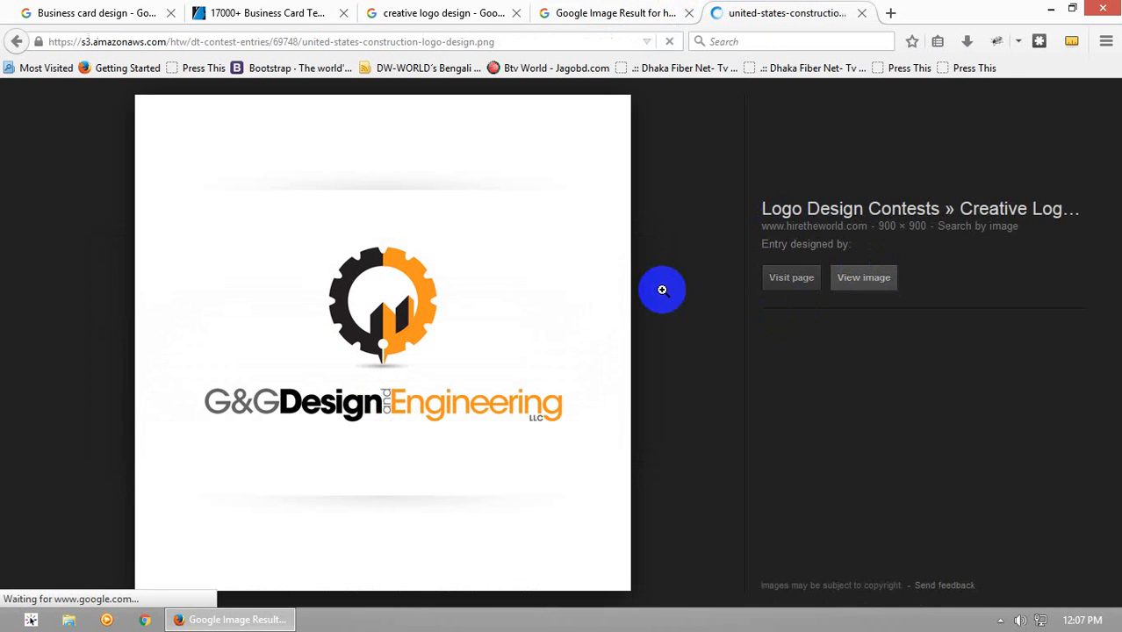
Start saving the G&G logo image and set the destination to the Platinum folder inside Graphic on the Desktop
right_click(527, 299)
left_click(562, 355)
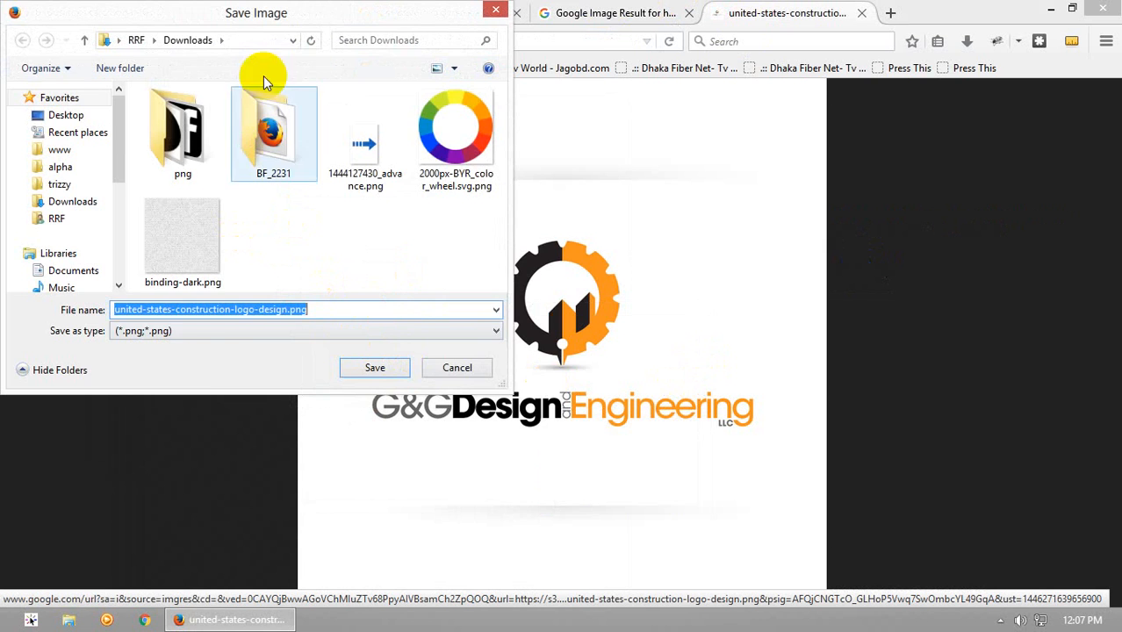
left_click_drag(218, 10, 309, 56)
left_click_drag(210, 230, 205, 188)
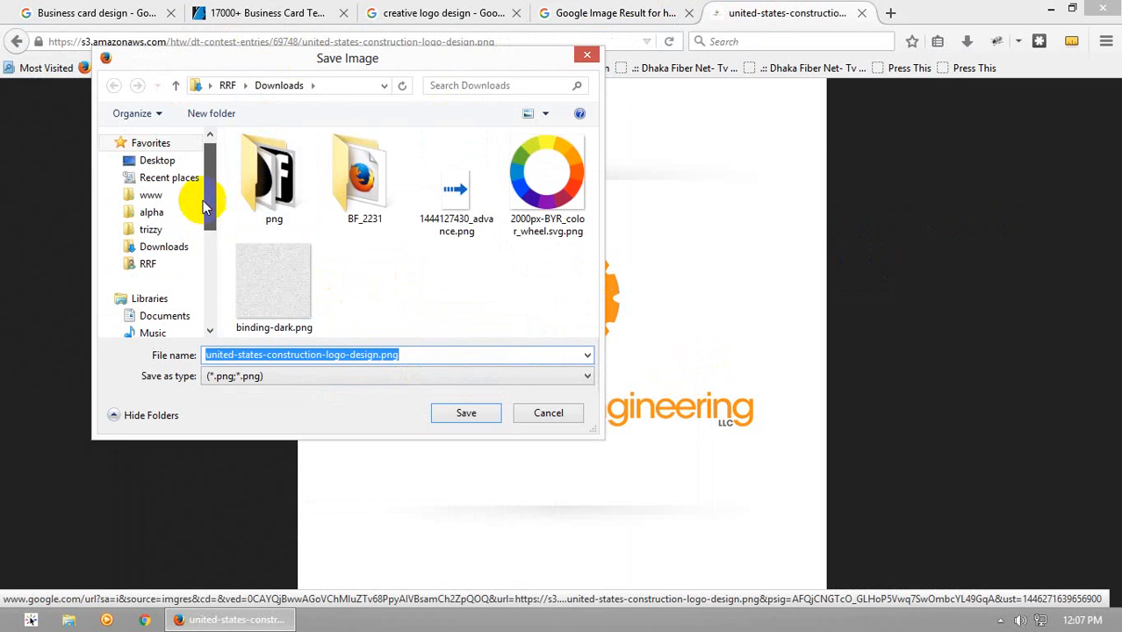
left_click(140, 160)
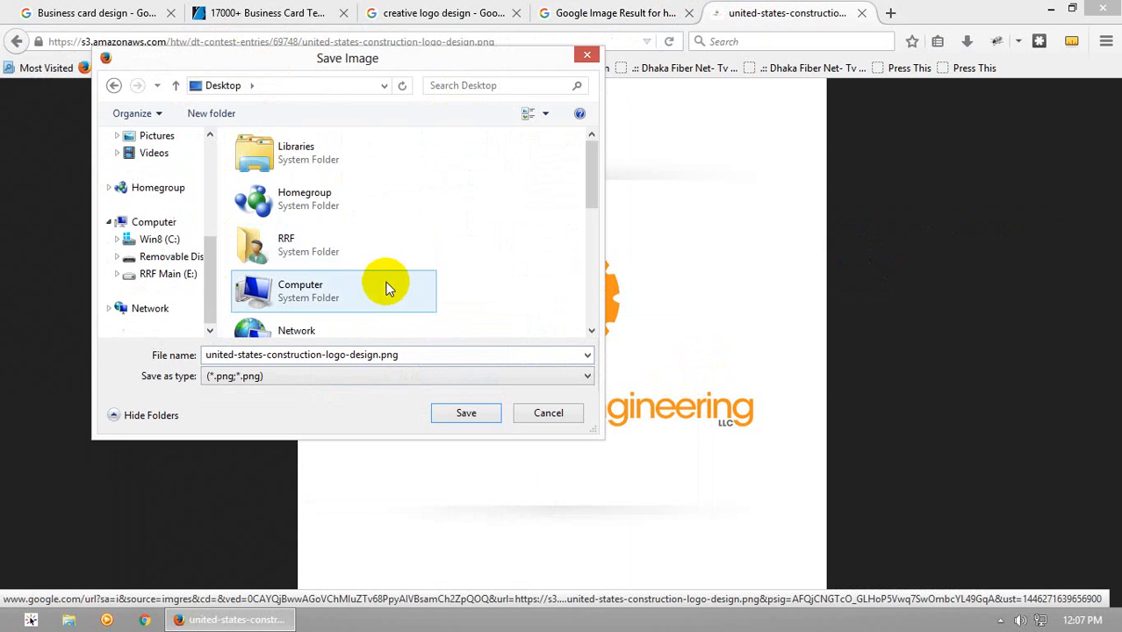
left_click(420, 291)
scroll(390, 294, "down", 5)
scroll(336, 277, "up", 3)
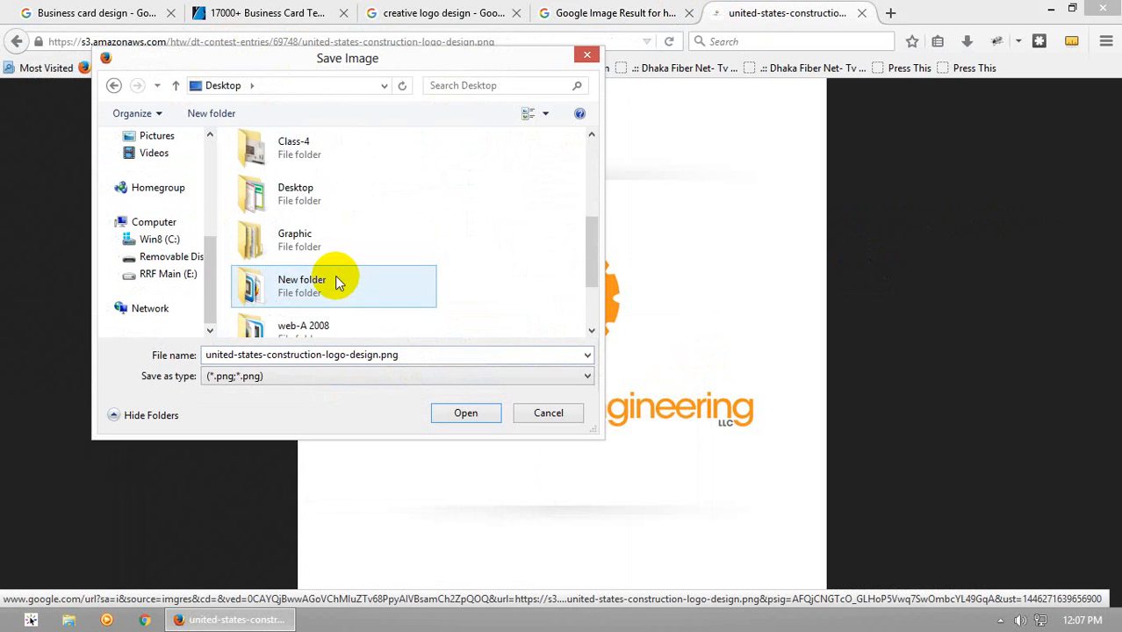
double_click(331, 238)
left_click(277, 180)
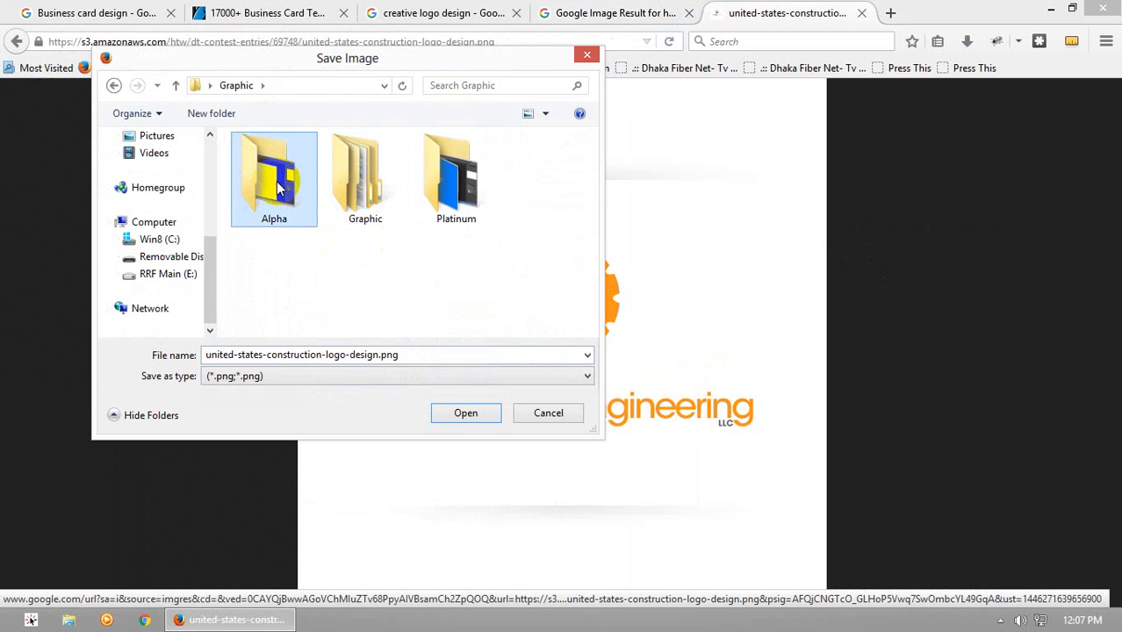
double_click(444, 182)
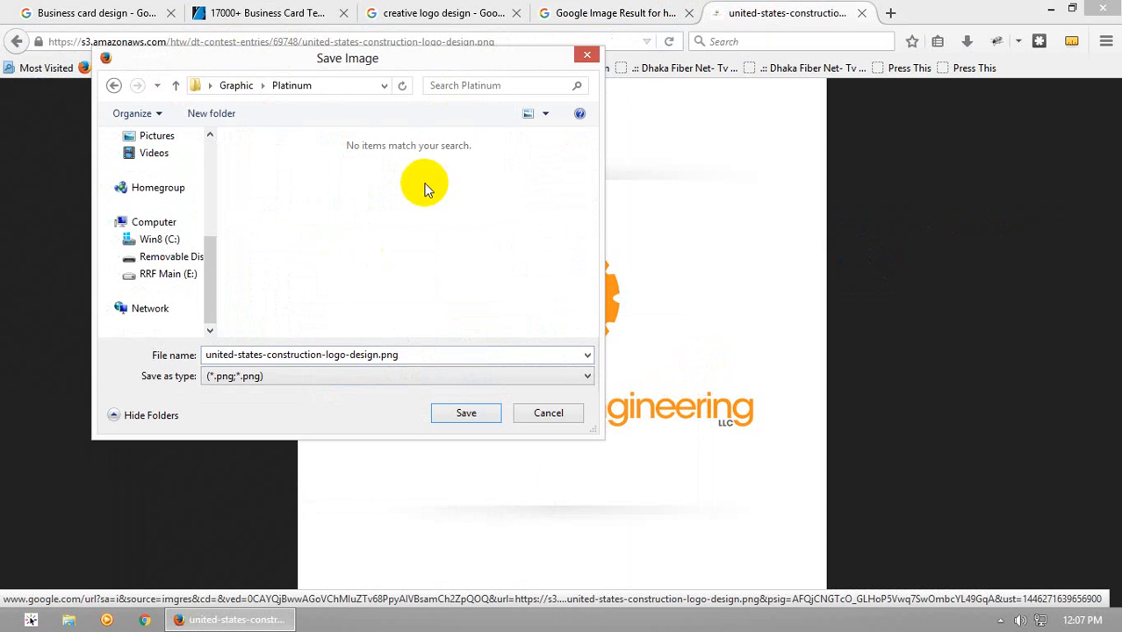
Create a folder named "Class 10" inside Platinum and open it
left_click(196, 115)
type("Cl")
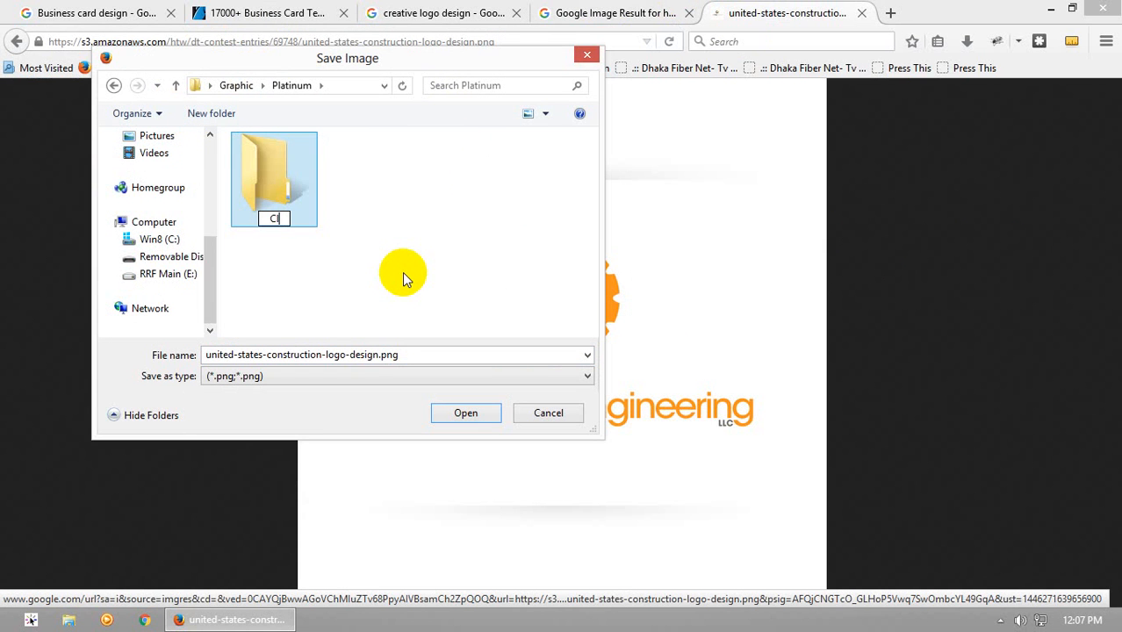
type("ass 10")
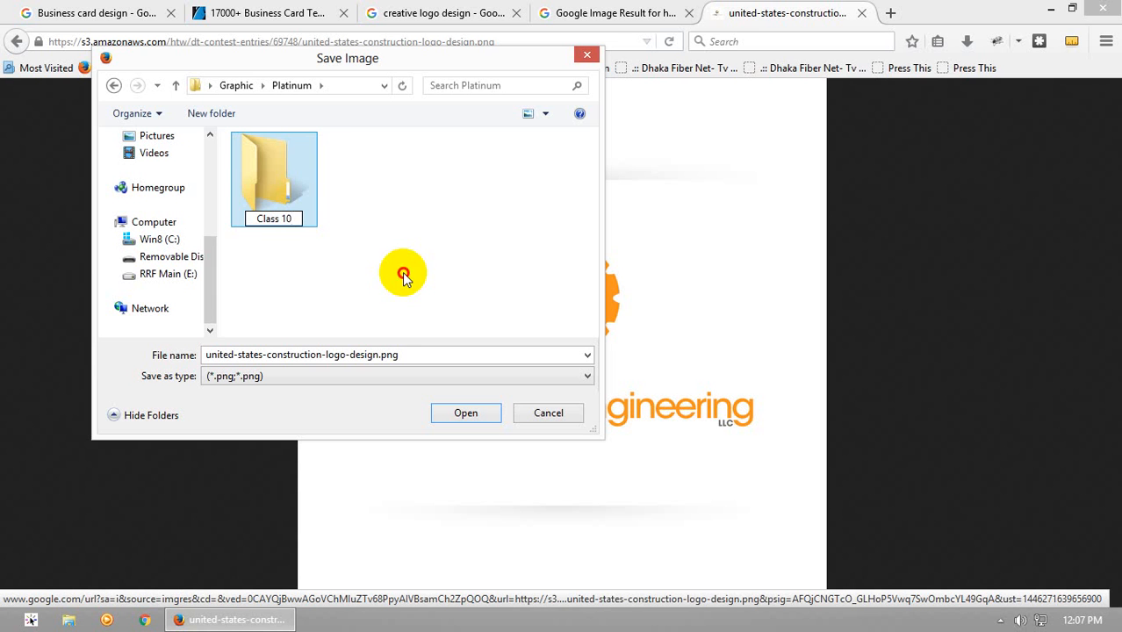
key("Return")
double_click(282, 162)
Create a subfolder named "Files" in Class 10 and save the G&G logo image in it
left_click(210, 113)
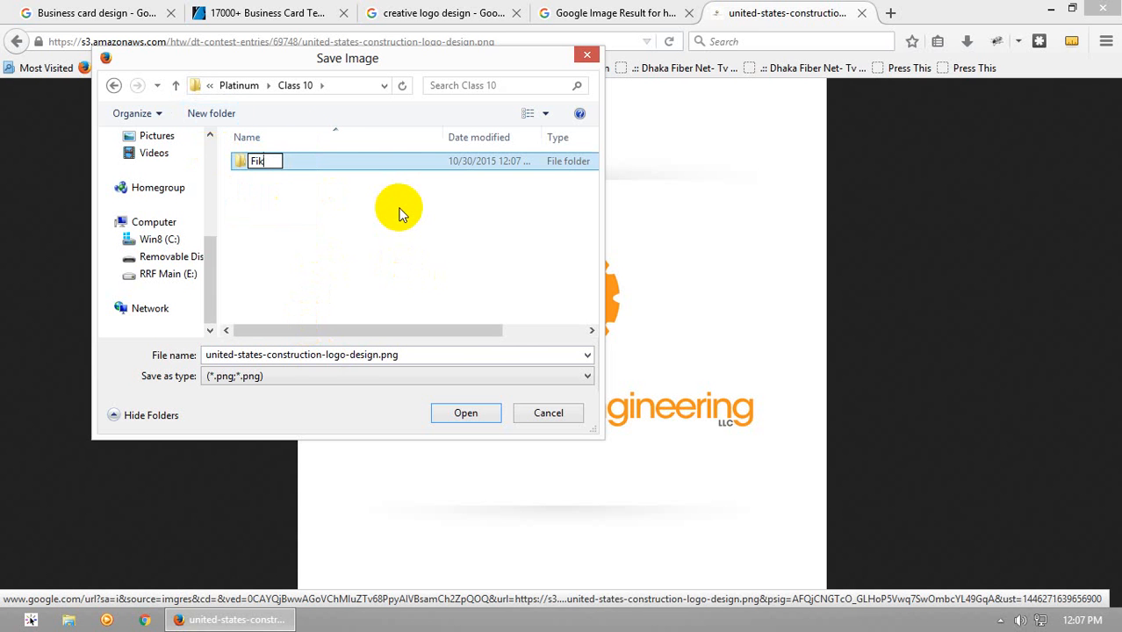
left_click(431, 192)
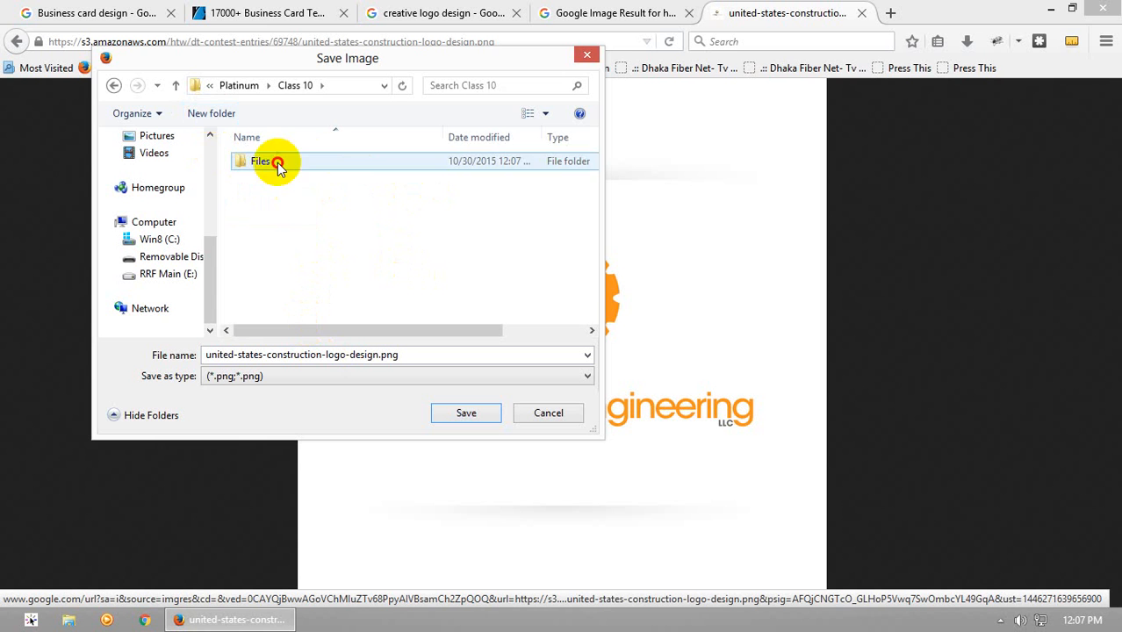
double_click(275, 162)
left_click(466, 412)
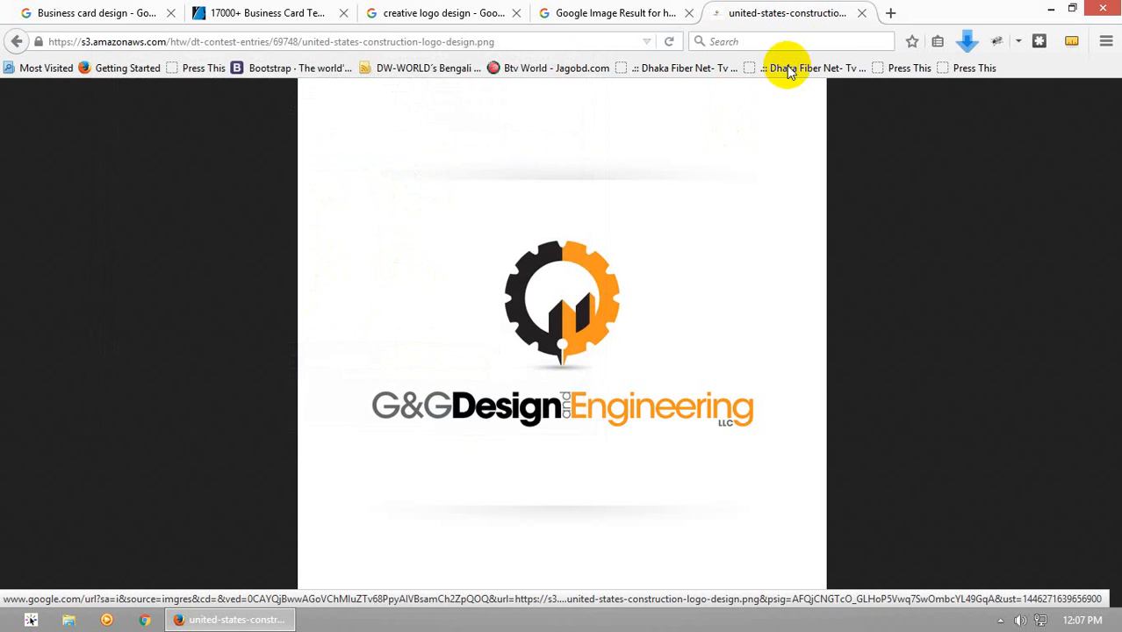
Display the original image of the Frisco Family Dentistry tree logo and save it in the Files folder
left_click(861, 13)
left_click(864, 277)
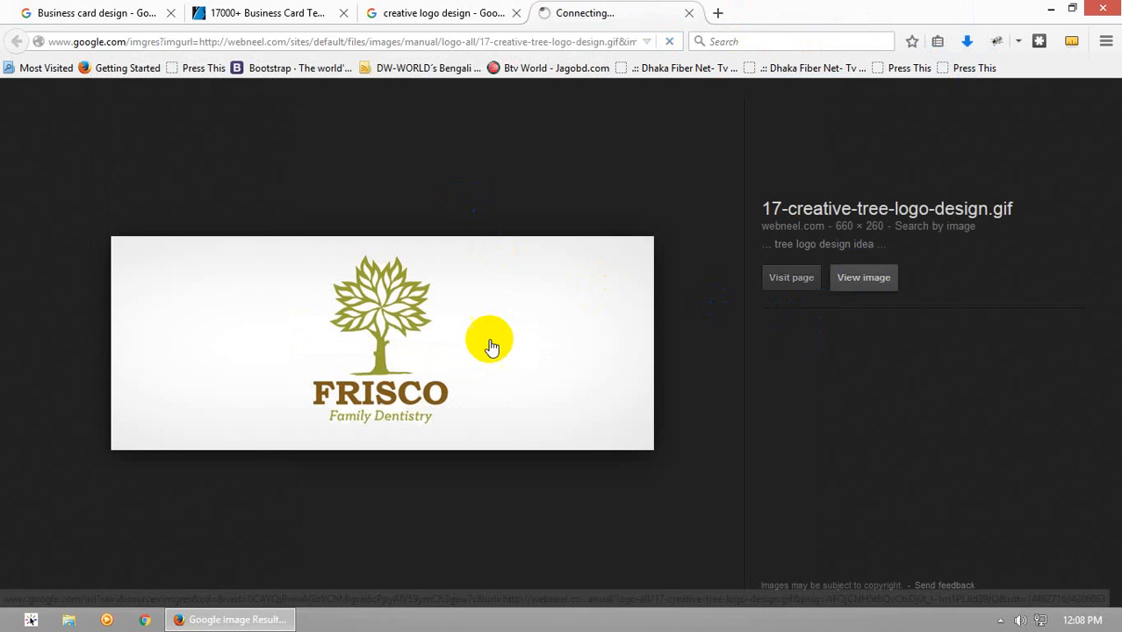
right_click(505, 288)
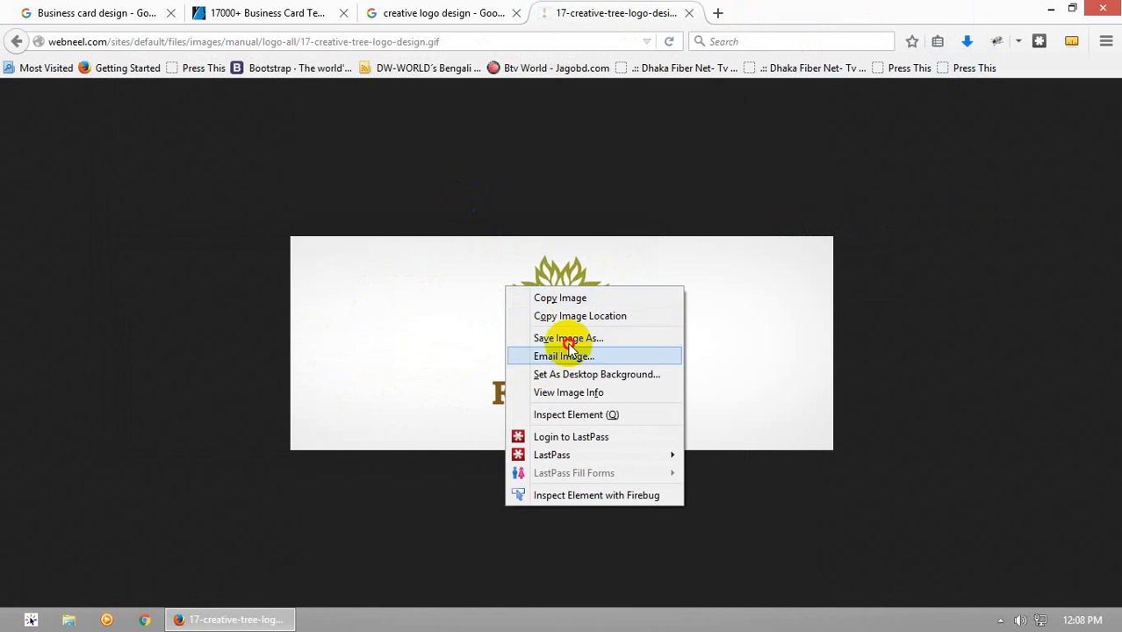
left_click(566, 339)
left_click(465, 413)
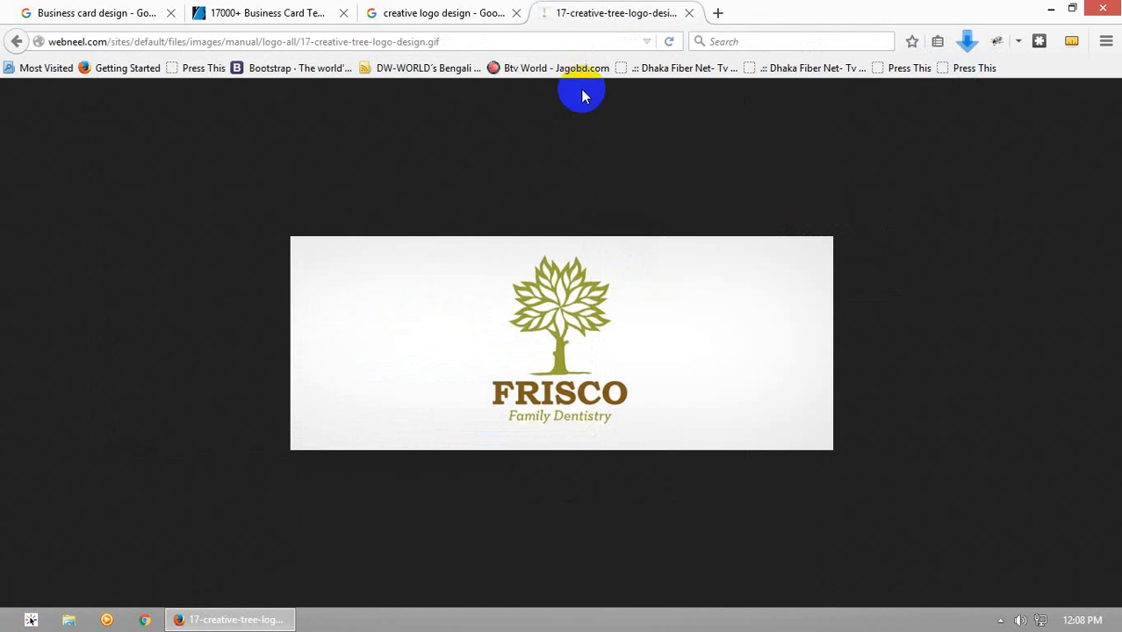
left_click(688, 13)
Return to the creative logo search results, minimize the browser and launch Adobe Photoshop CS6
left_click(327, 12)
left_click(470, 17)
left_click(288, 620)
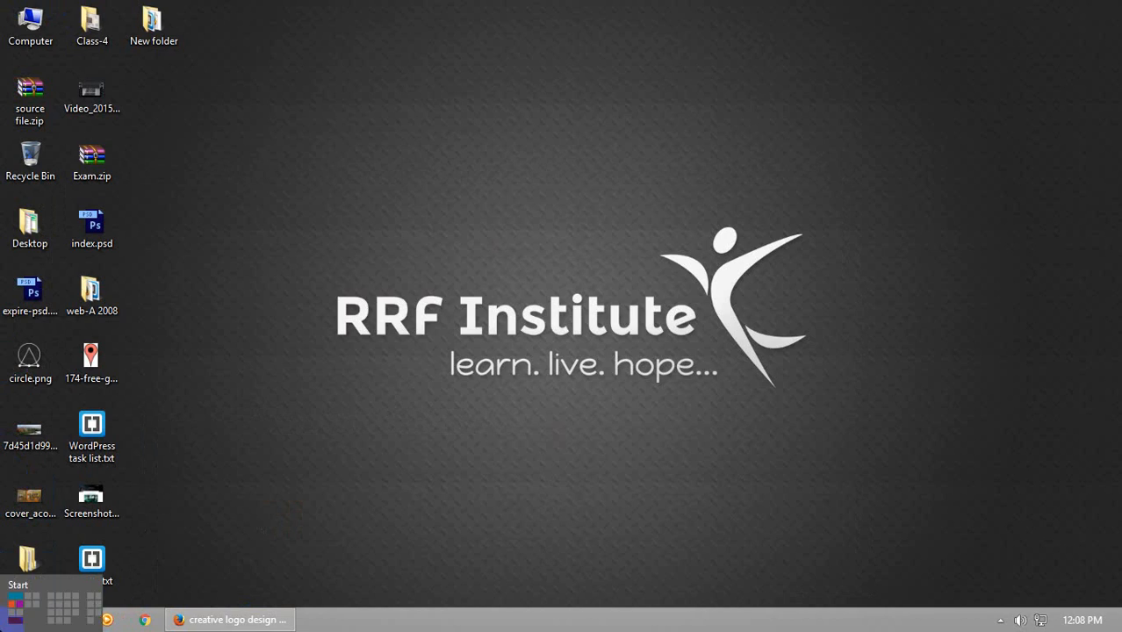
left_click(13, 619)
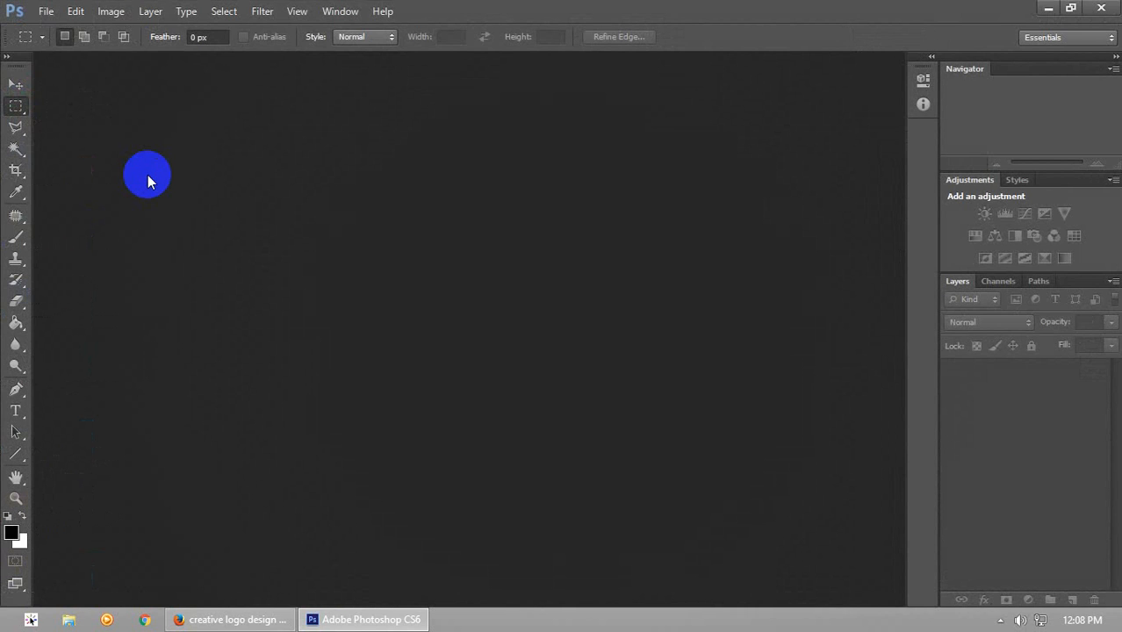
Start a new document and set its size to 3.5 inches wide by 2 inches high
left_click(42, 13)
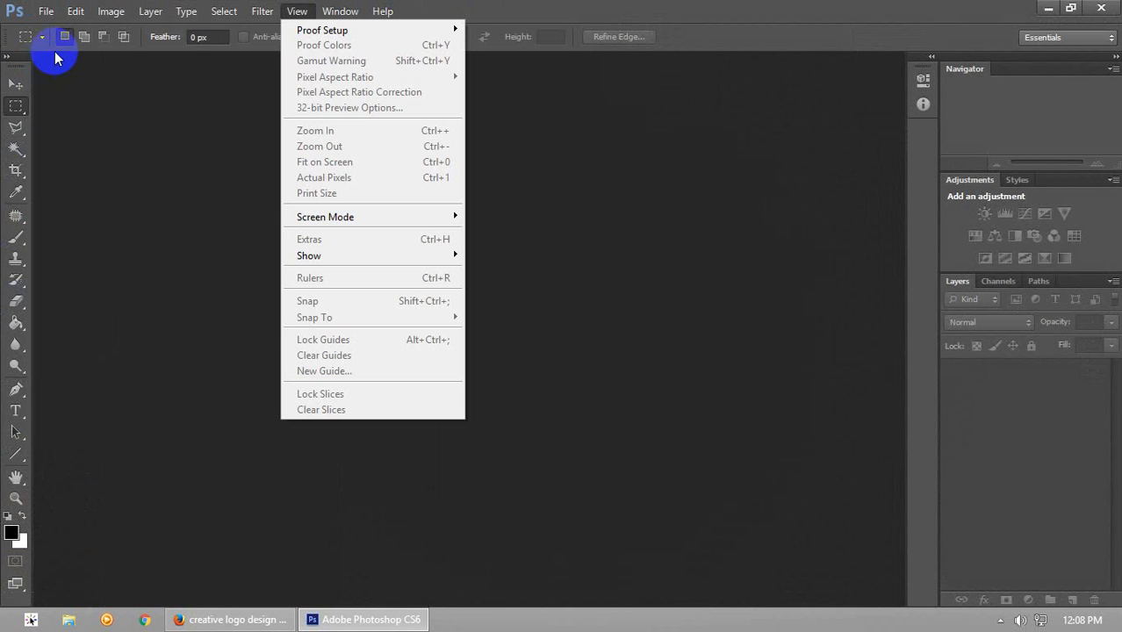
left_click(46, 10)
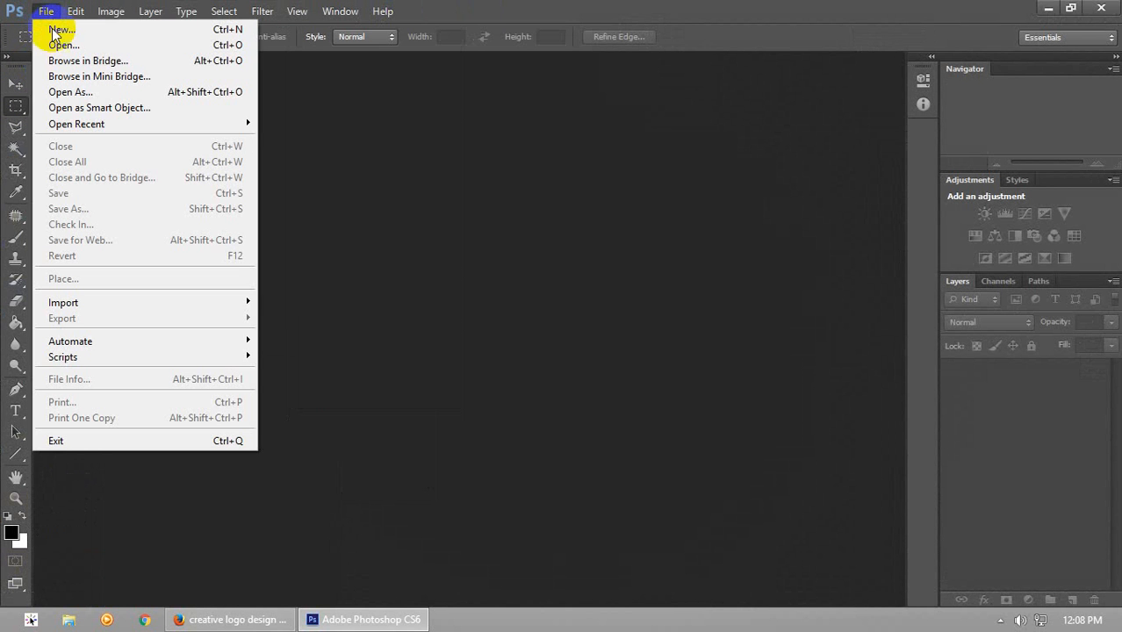
left_click(64, 30)
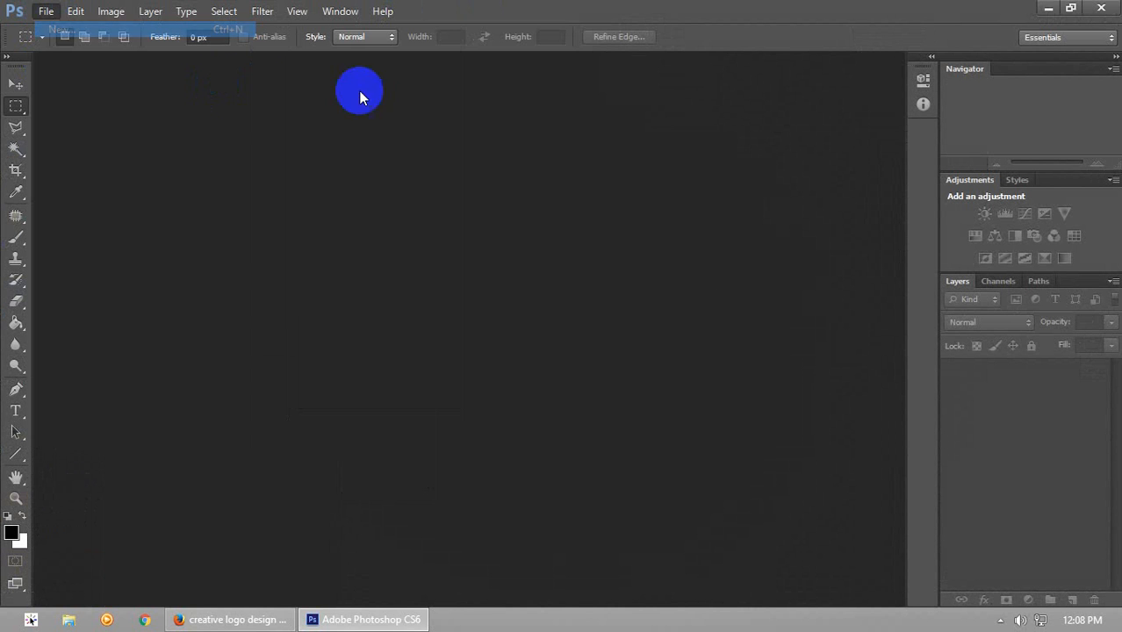
left_click_drag(455, 68, 505, 134)
double_click(514, 238)
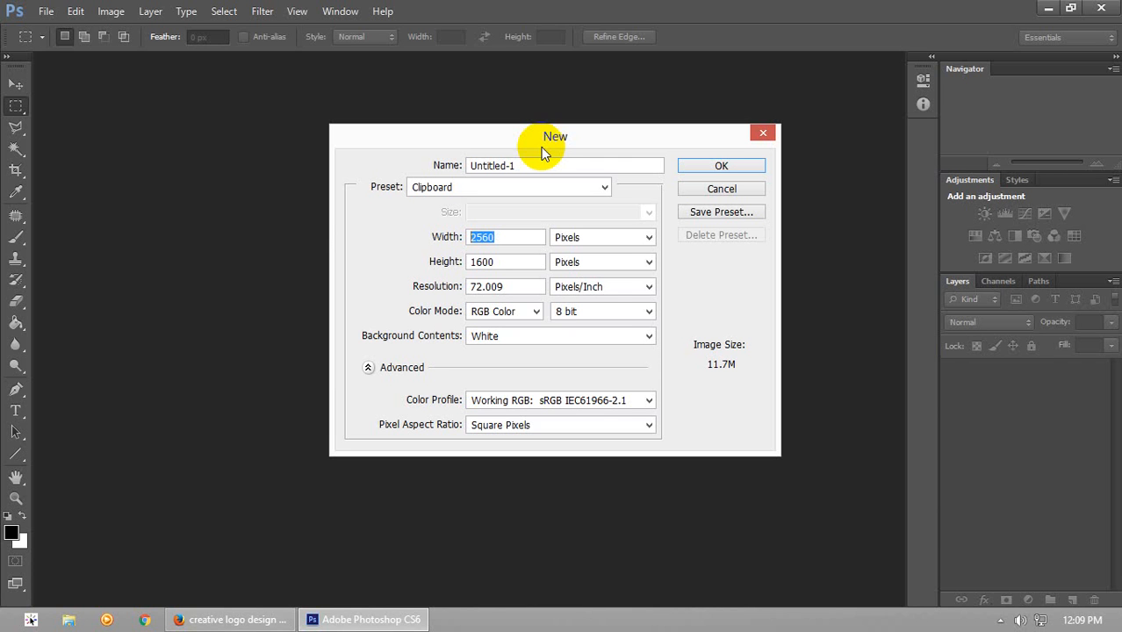
left_click(491, 239)
left_click_drag(547, 140, 554, 153)
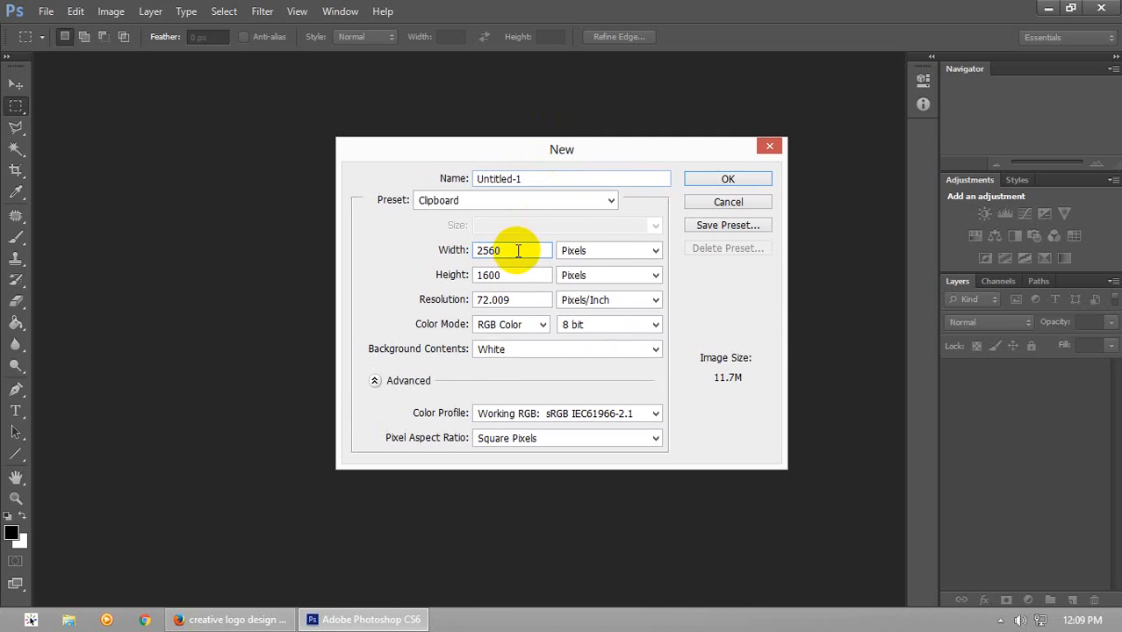
left_click(625, 251)
left_click(587, 280)
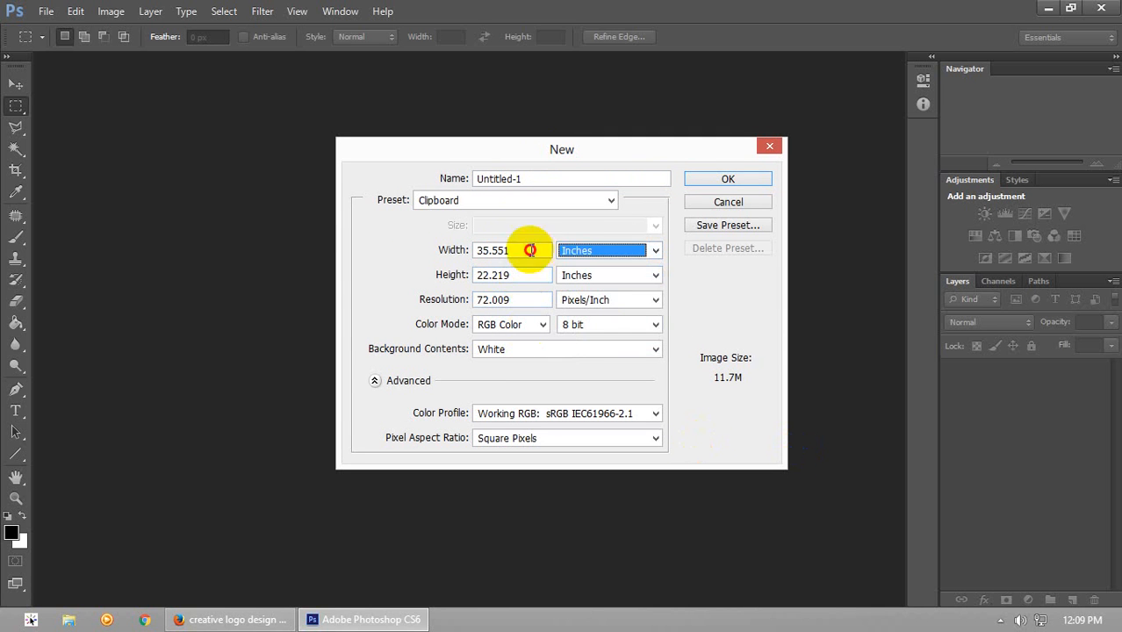
left_click(471, 250)
type("3.5")
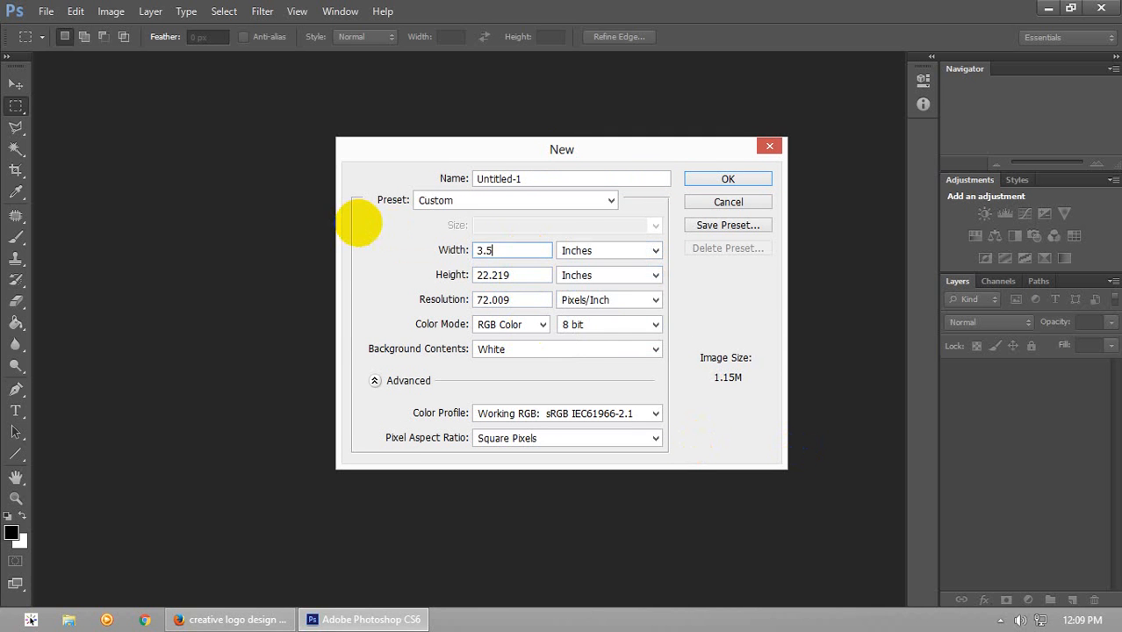
left_click(438, 280)
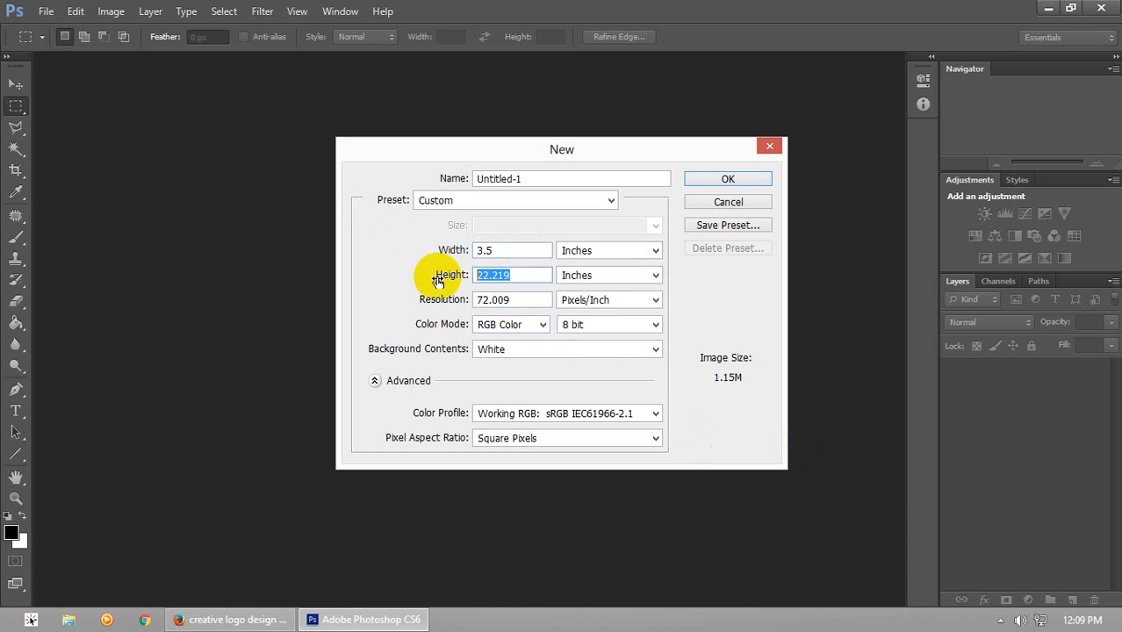
type("2")
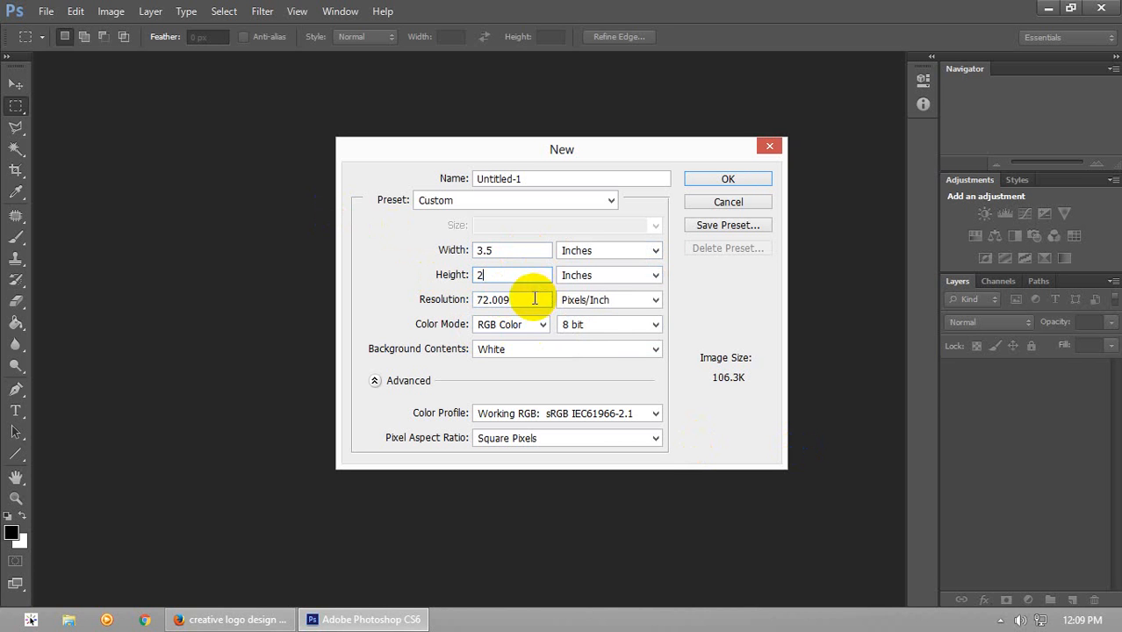
Set the resolution to 300 pixels/inch and the color mode to CMYK Color, and create the document
left_click_drag(533, 296, 247, 293)
type("3000")
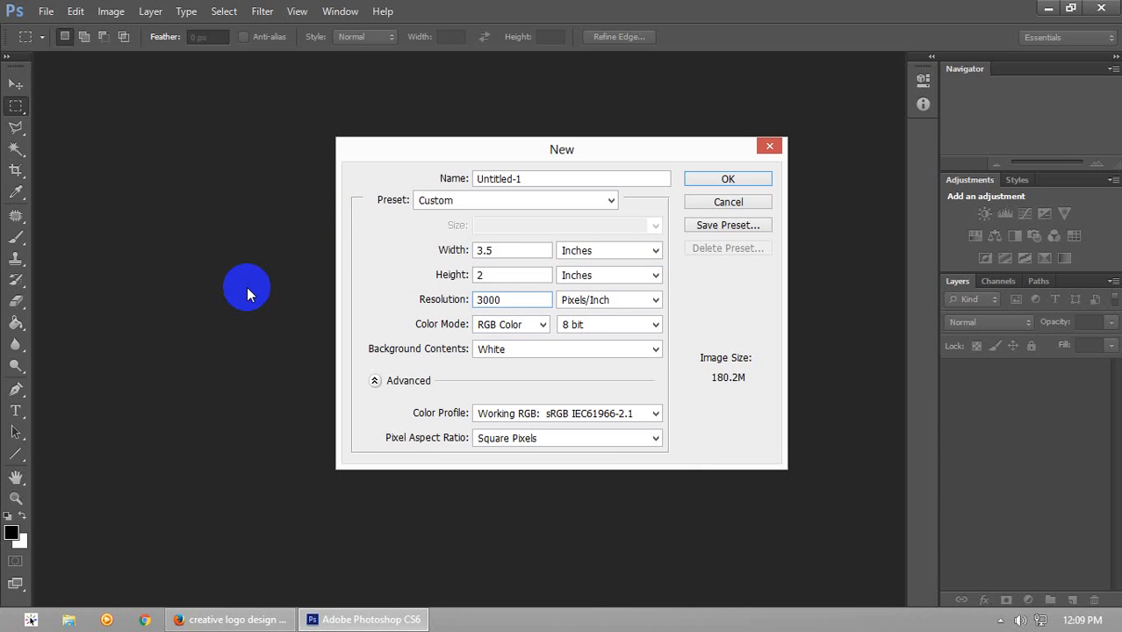
key("BackSpace")
left_click(518, 324)
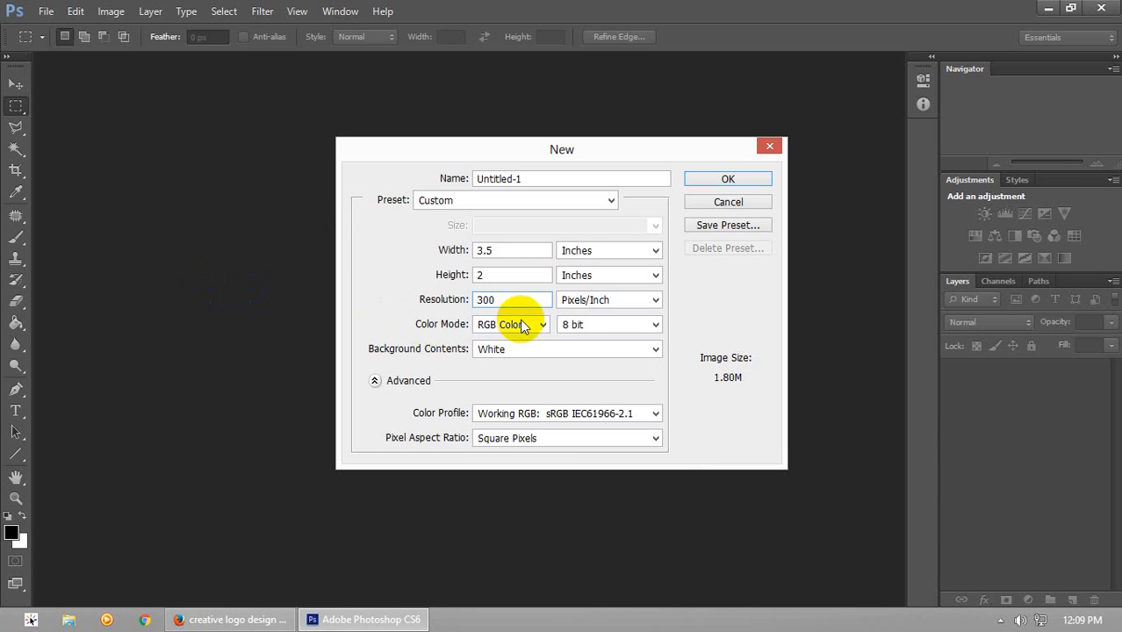
left_click(490, 302)
left_click(491, 303)
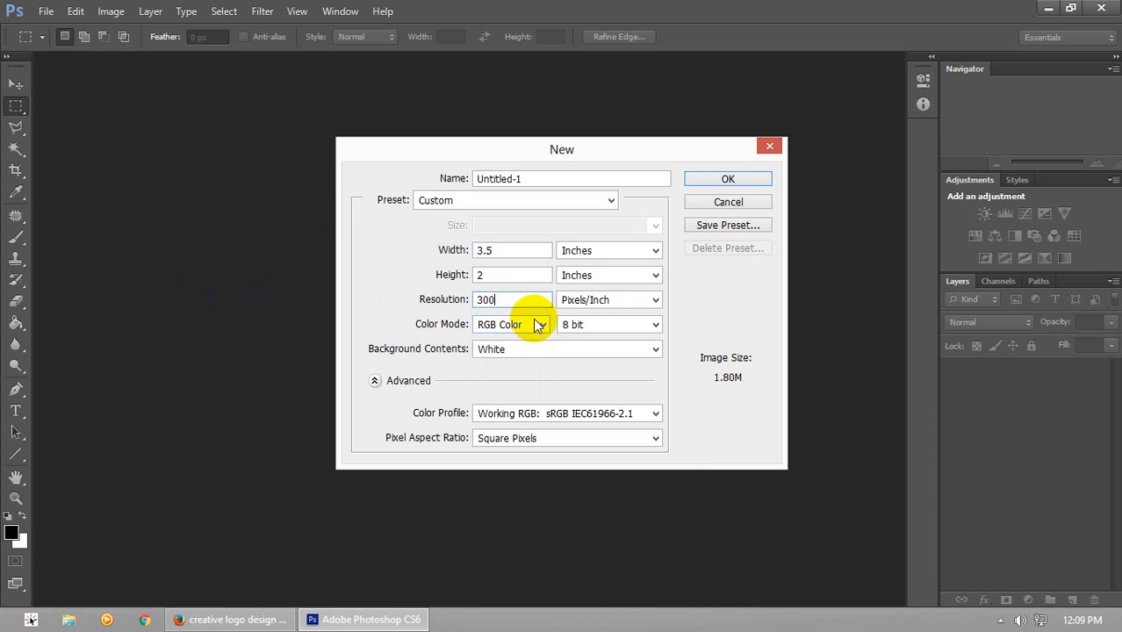
left_click(509, 325)
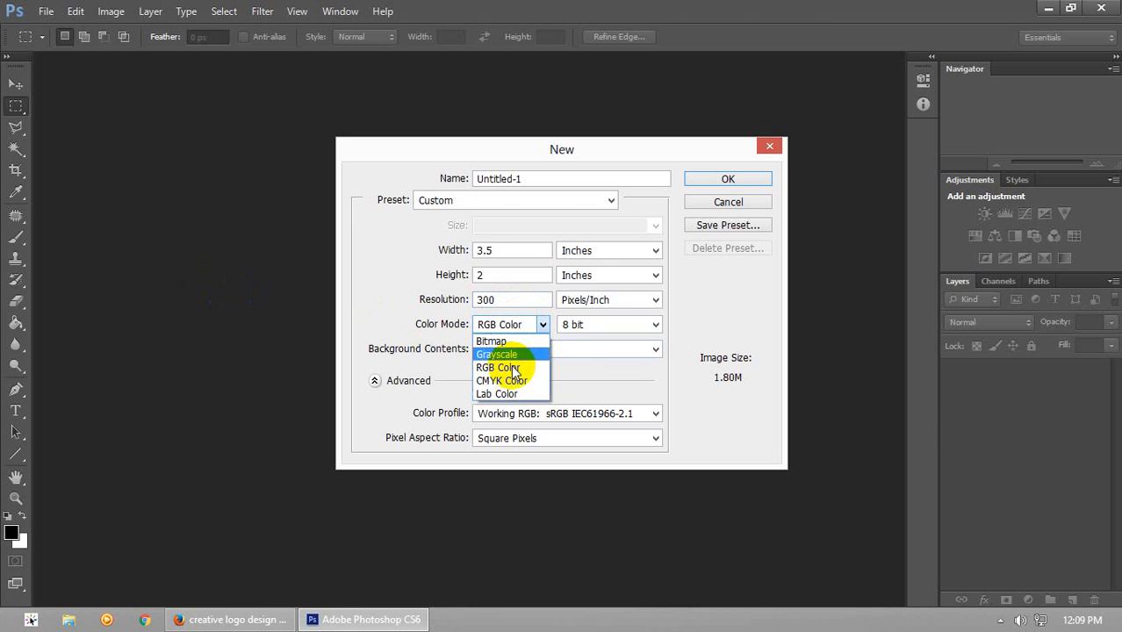
left_click(522, 380)
left_click(727, 180)
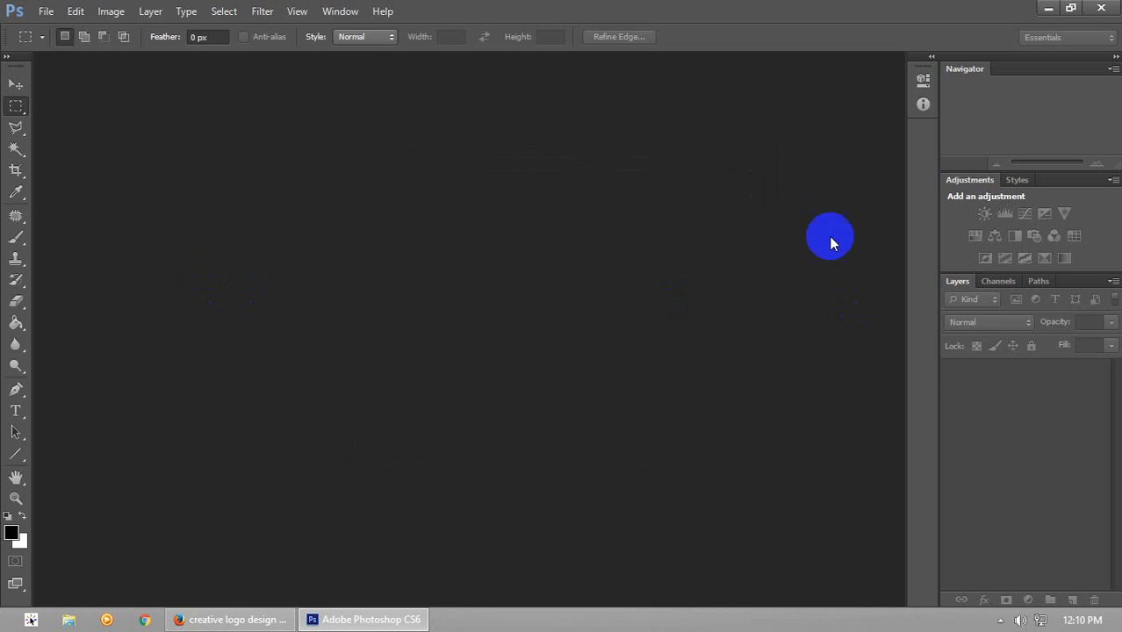
Convert the locked Background into a regular layer named "main bg"
double_click(1060, 376)
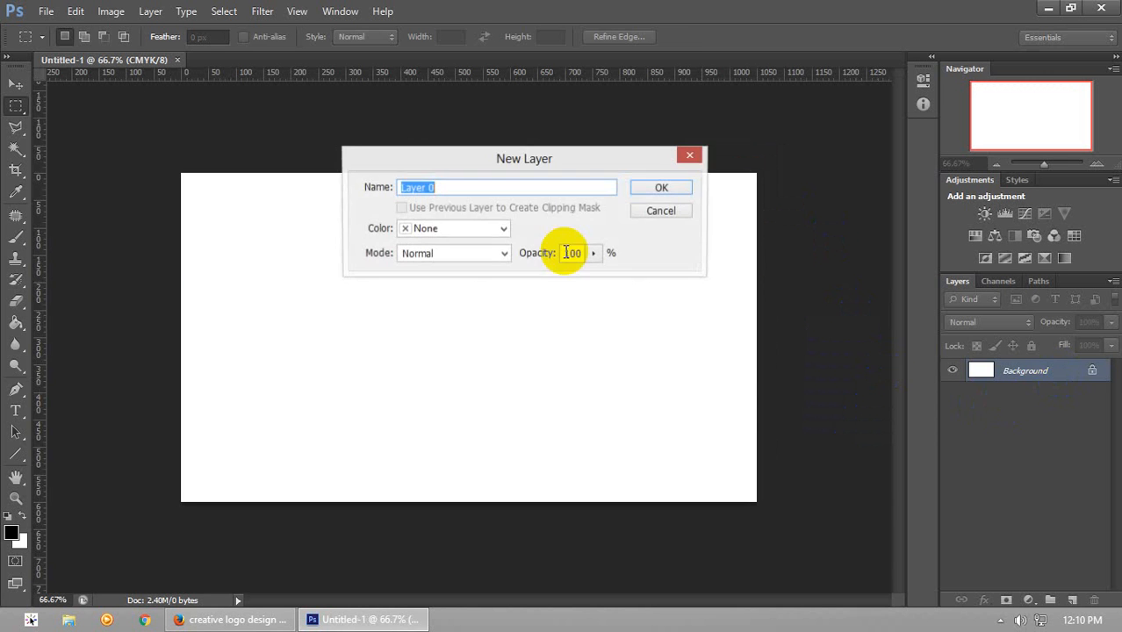
type("bg")
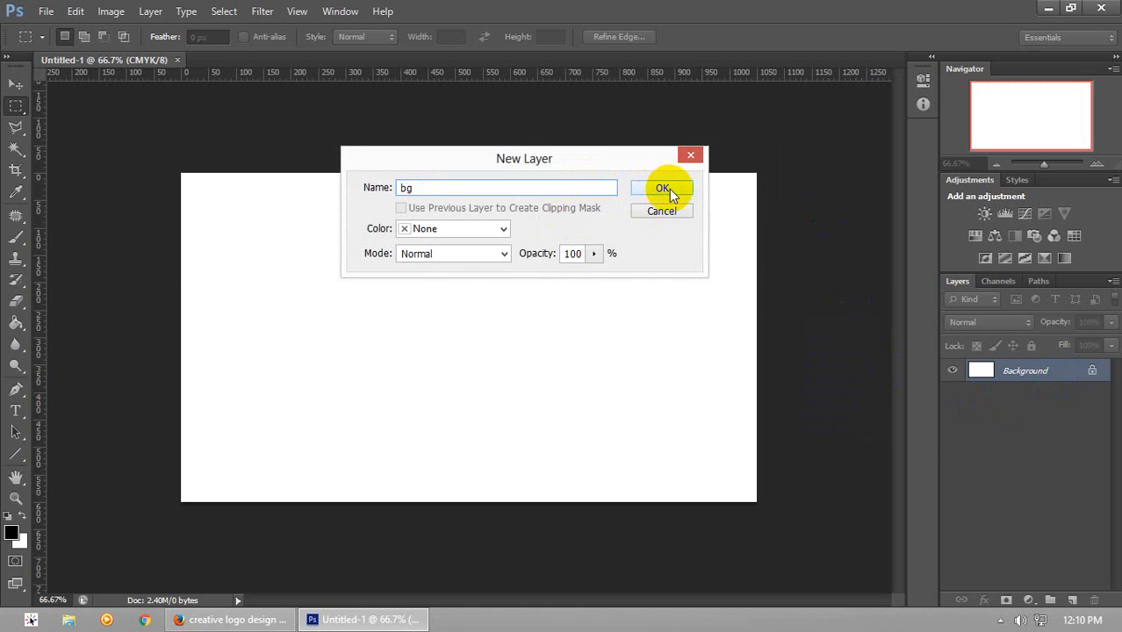
left_click(379, 192)
type("main")
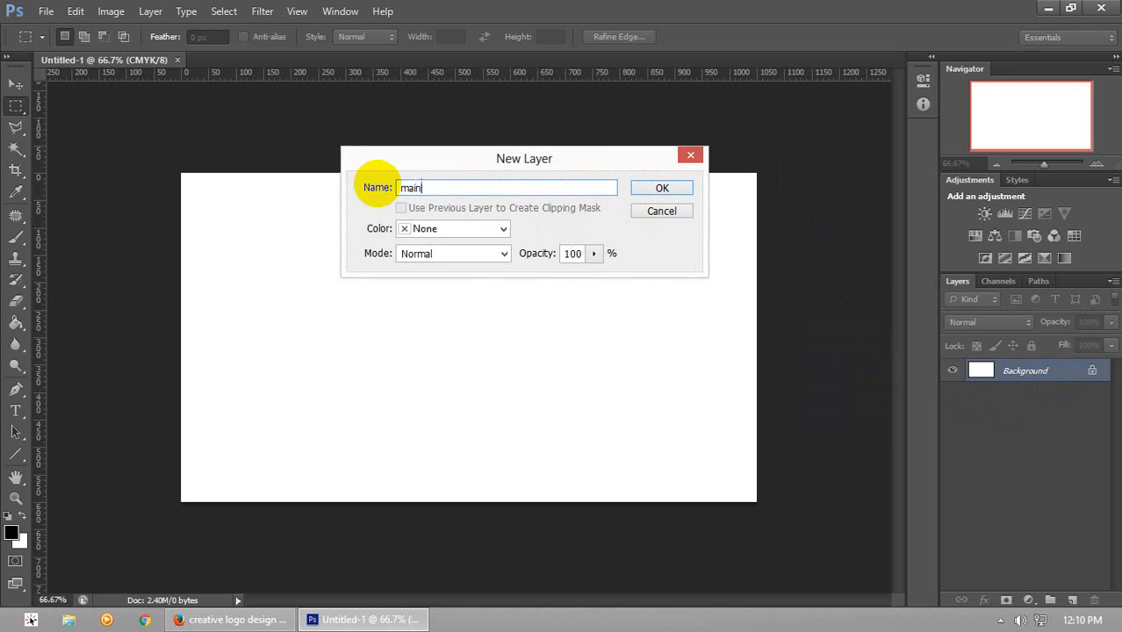
type(" bg")
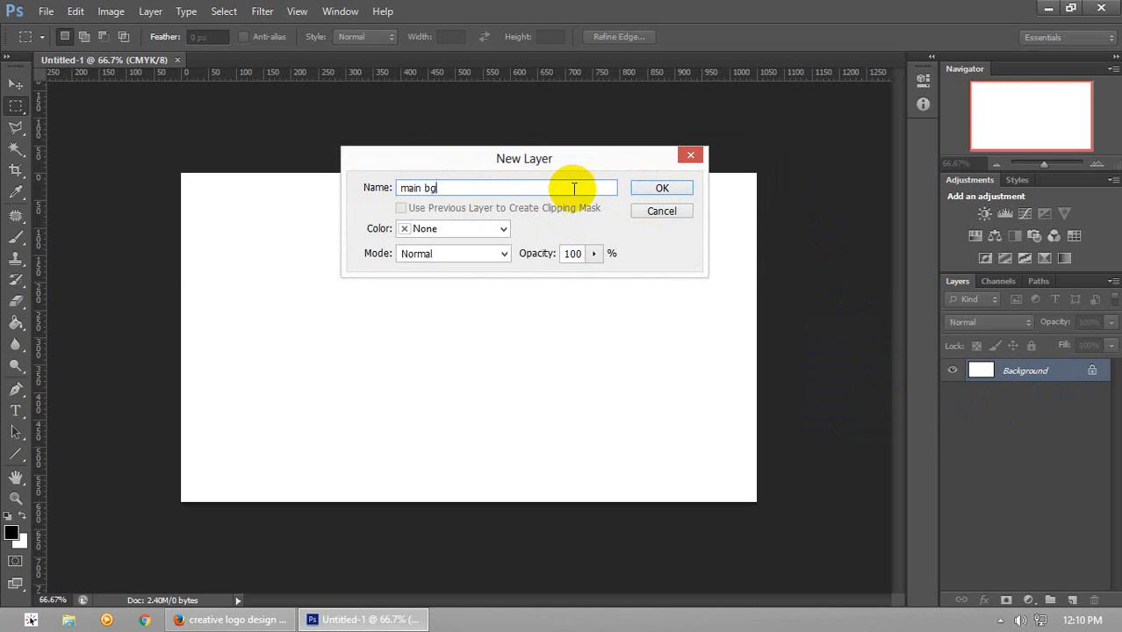
left_click(665, 187)
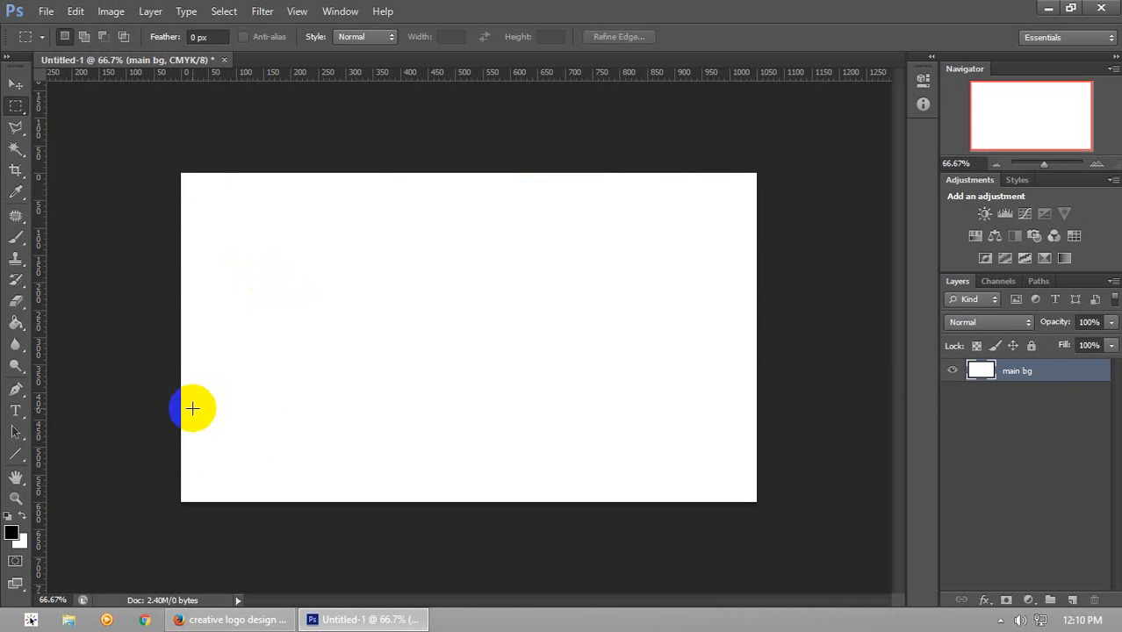
Place four guides along the top, left, bottom and right edges of the white canvas
left_click(113, 11)
left_click(381, 126)
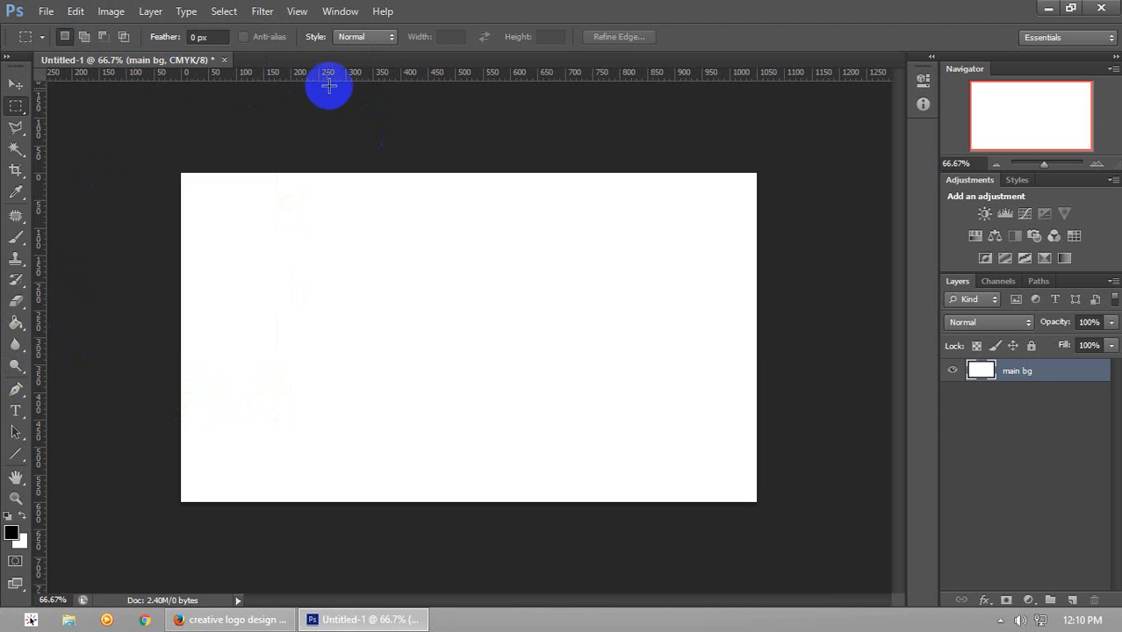
left_click_drag(353, 79, 394, 172)
left_click_drag(41, 381, 182, 393)
left_click_drag(371, 77, 414, 504)
left_click_drag(50, 389, 756, 432)
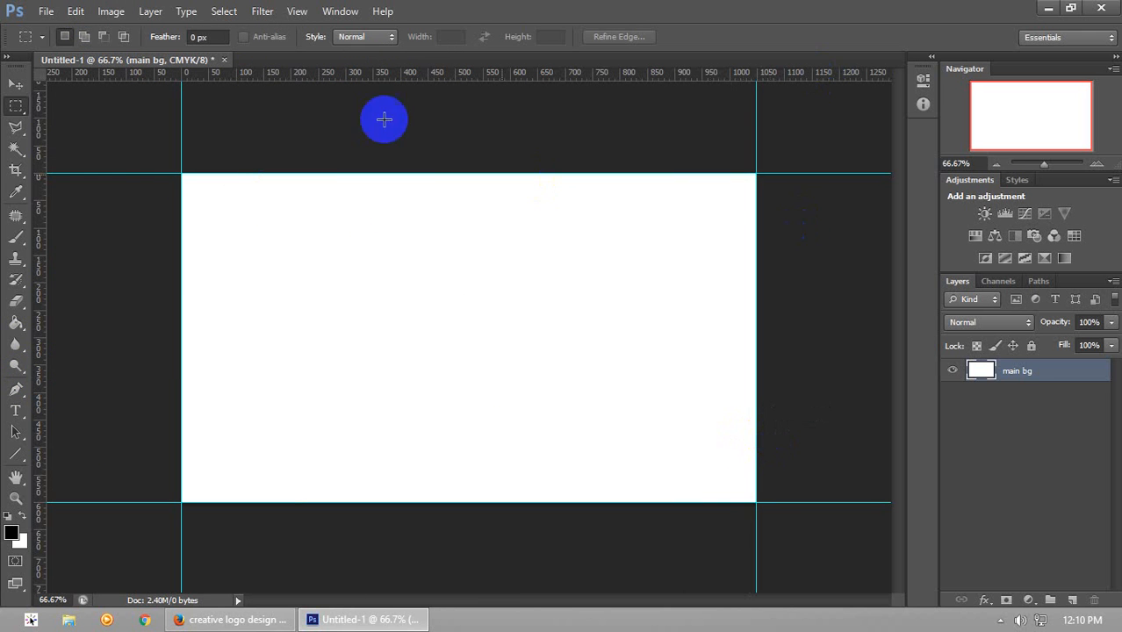
Open the Canvas Size settings and switch the new size units to inches
left_click(110, 11)
left_click(127, 147)
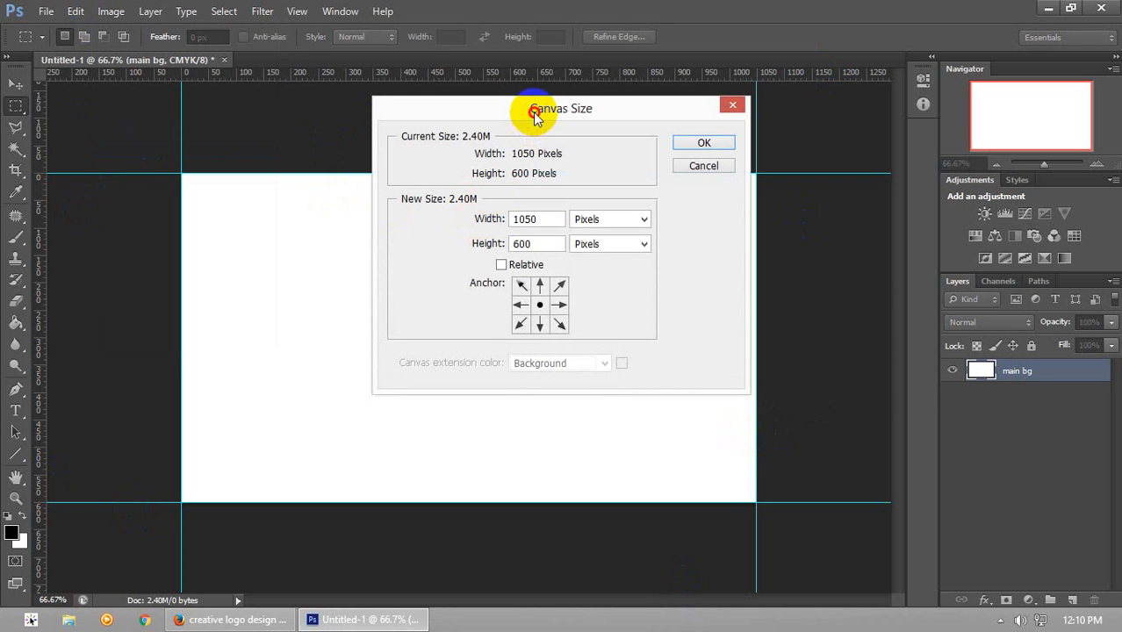
left_click_drag(536, 109, 506, 101)
left_click(572, 212)
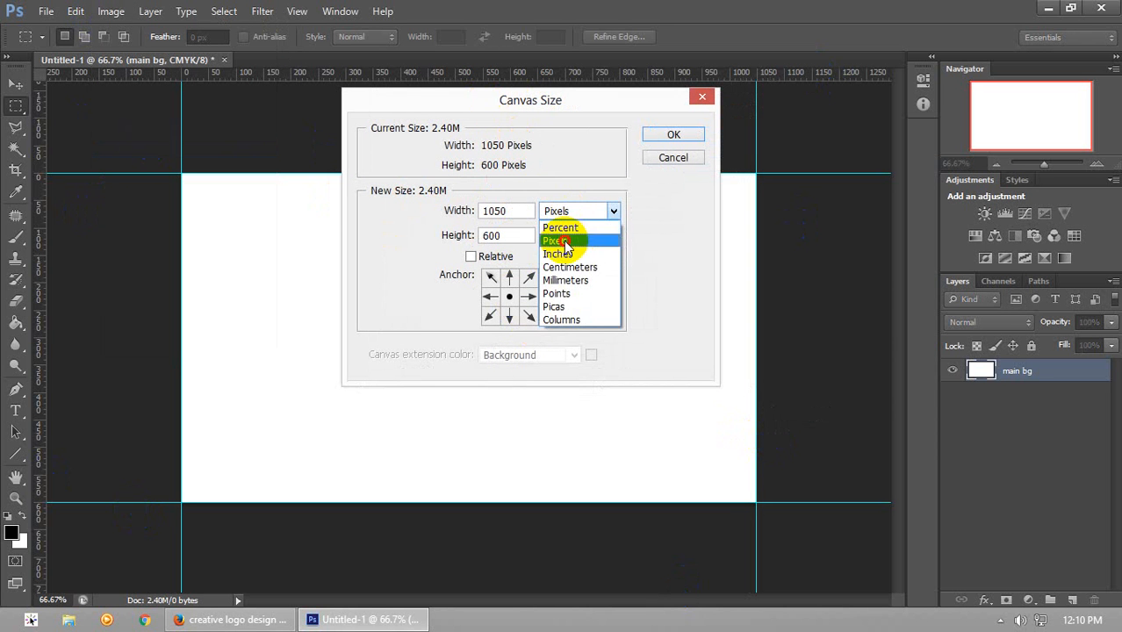
left_click(565, 241)
left_click(565, 235)
left_click(566, 216)
left_click(565, 235)
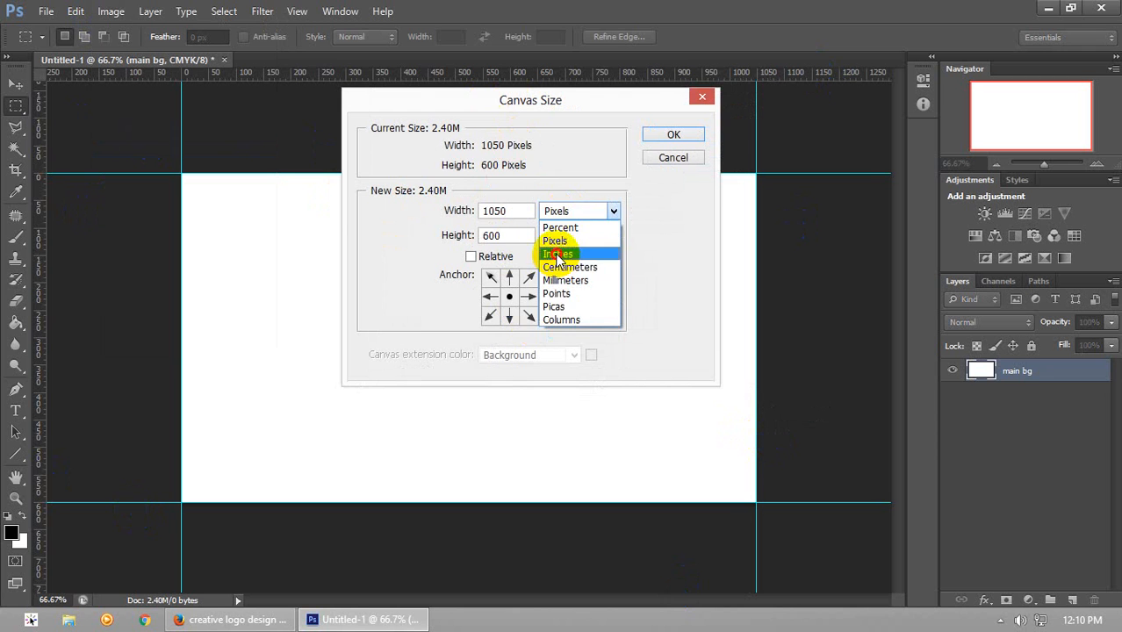
left_click(561, 261)
Set the new canvas size to 3.75 inches wide by 2.25 inches high and apply it
double_click(499, 209)
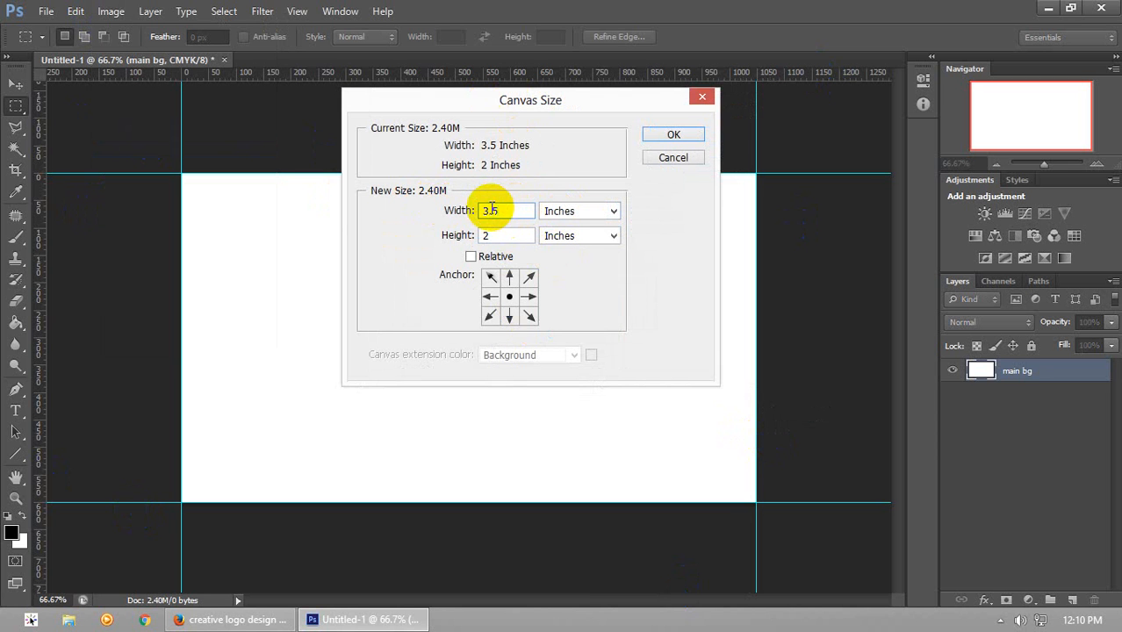
left_click(493, 210)
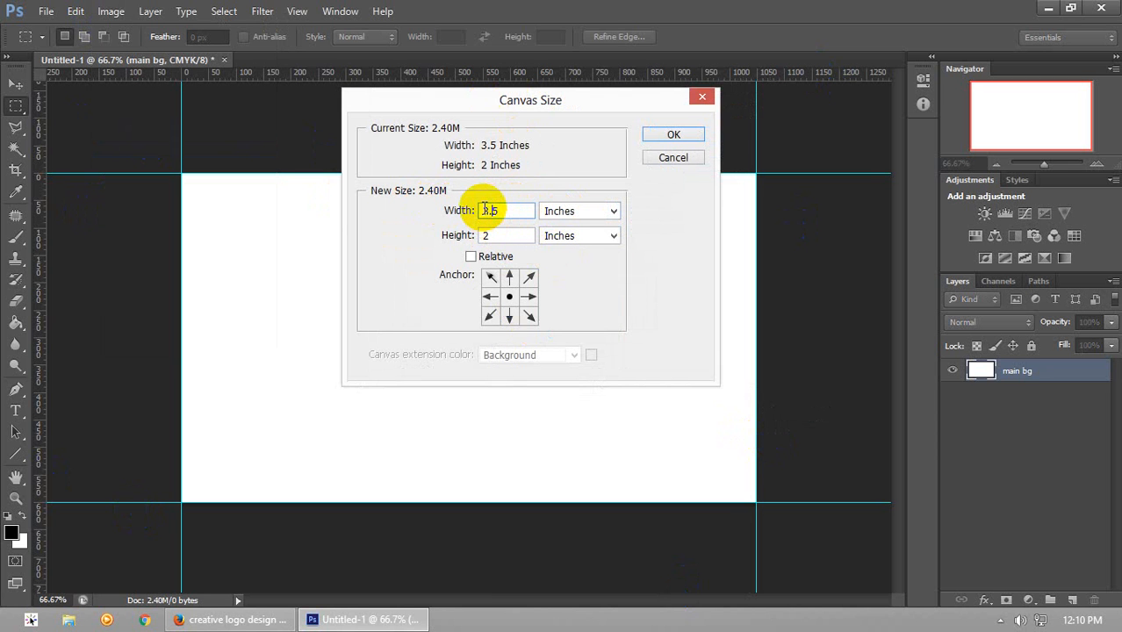
type("2")
left_click(497, 237)
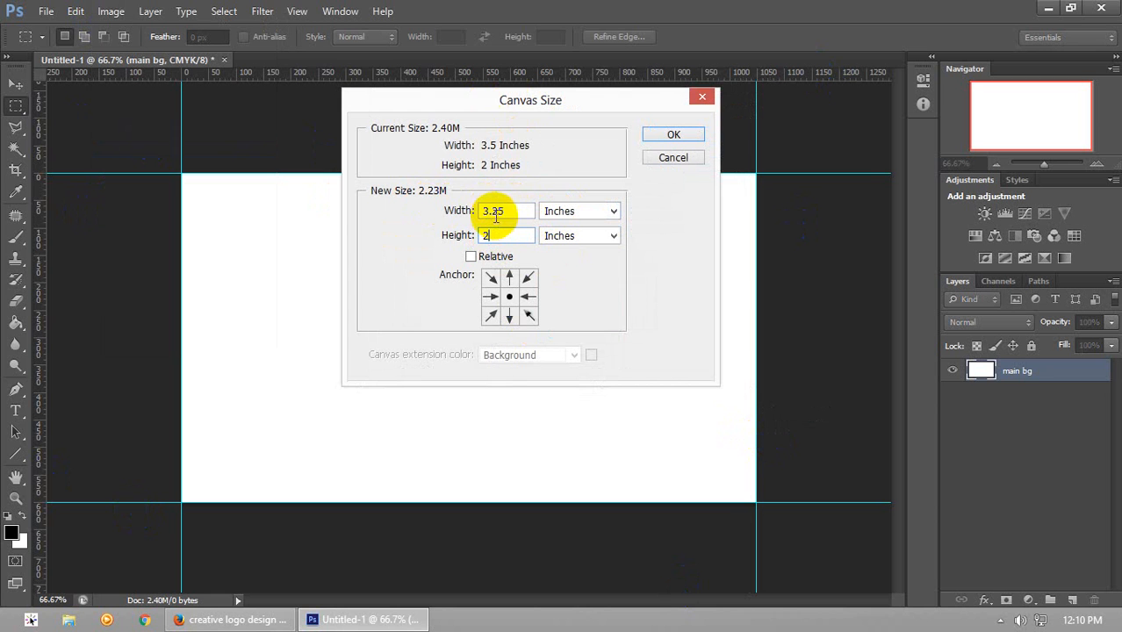
key("BackSpace")
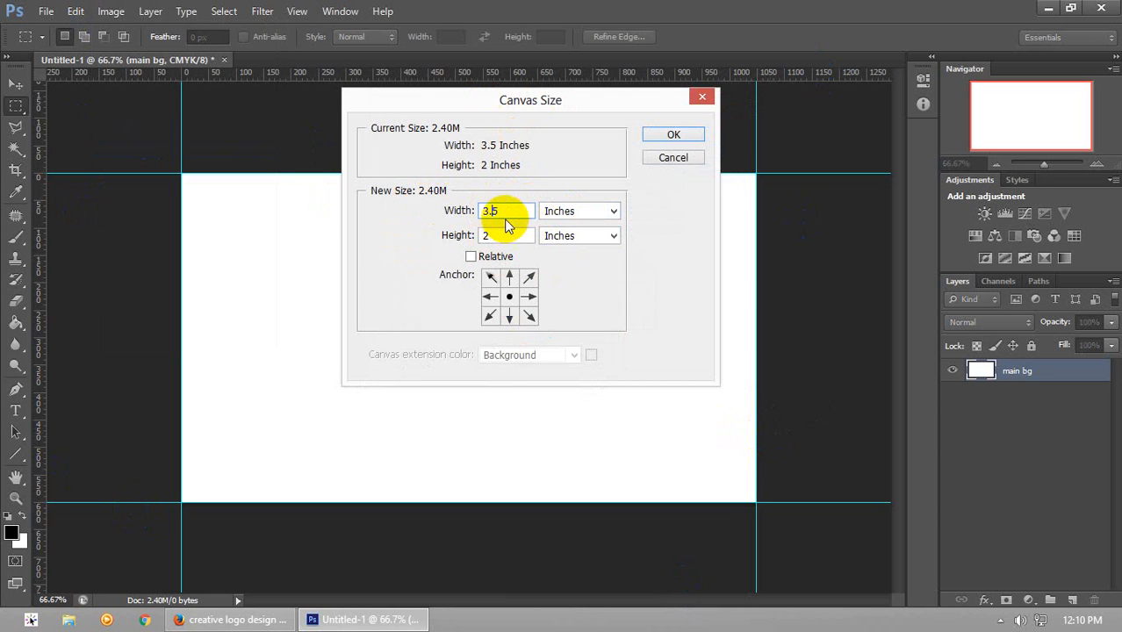
type("7")
left_click(491, 237)
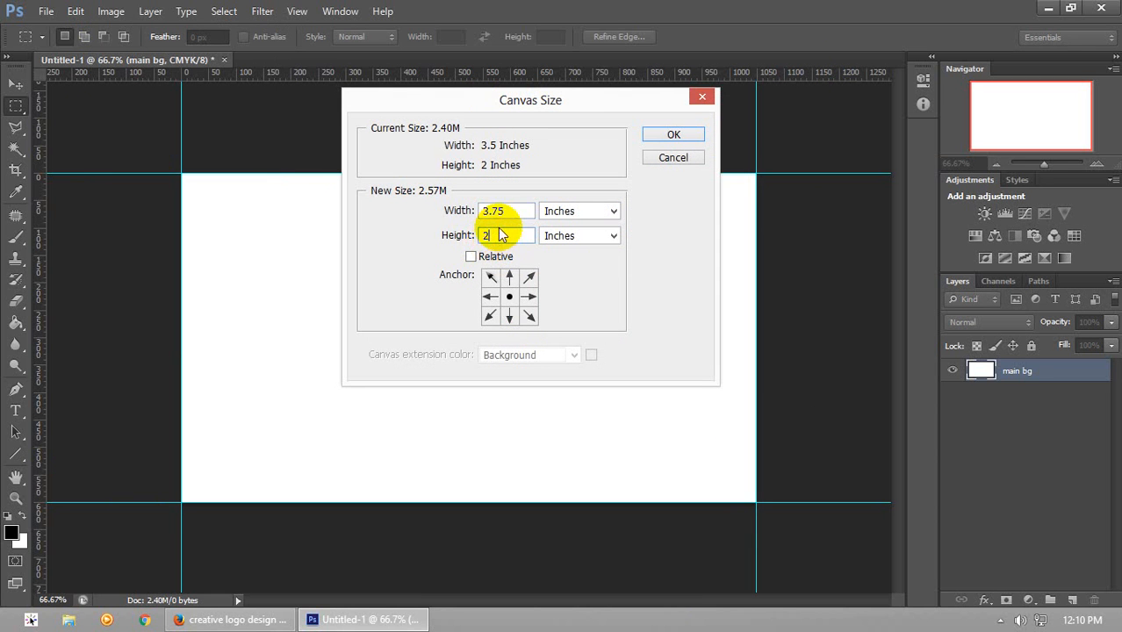
type(".25")
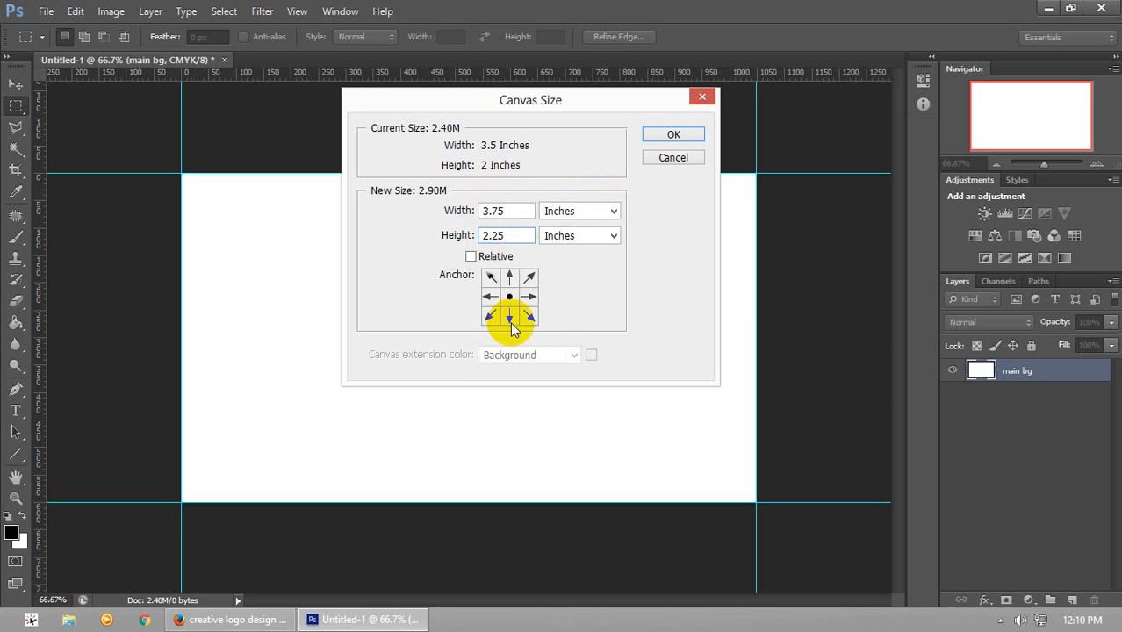
left_click(670, 136)
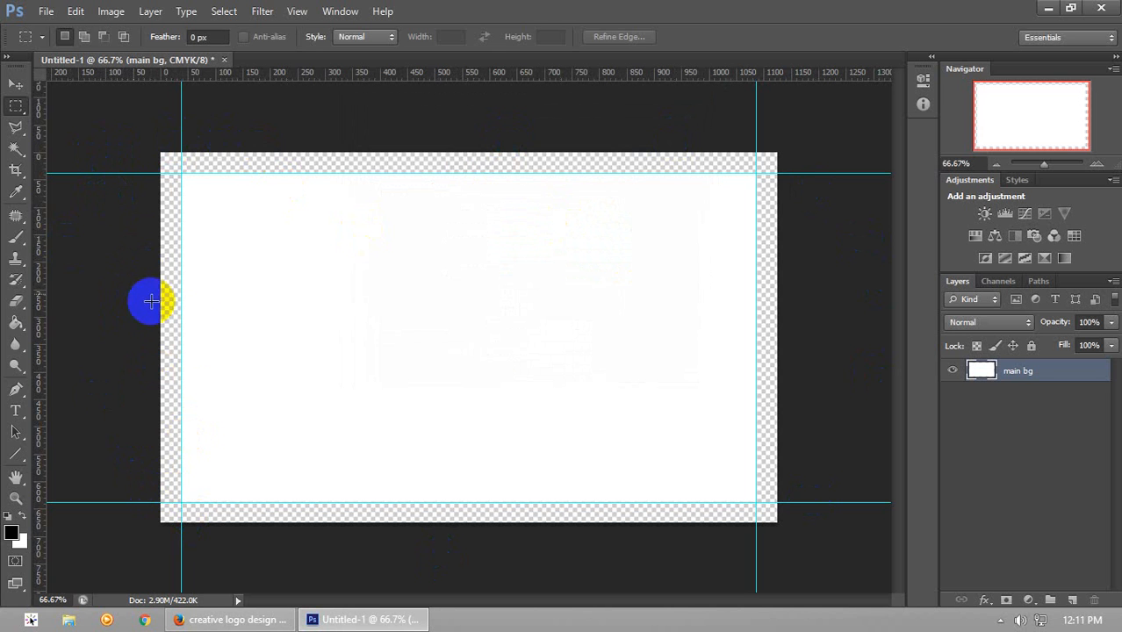
Create a new layer beneath "main bg" and name it "bleed"
left_click(1071, 599)
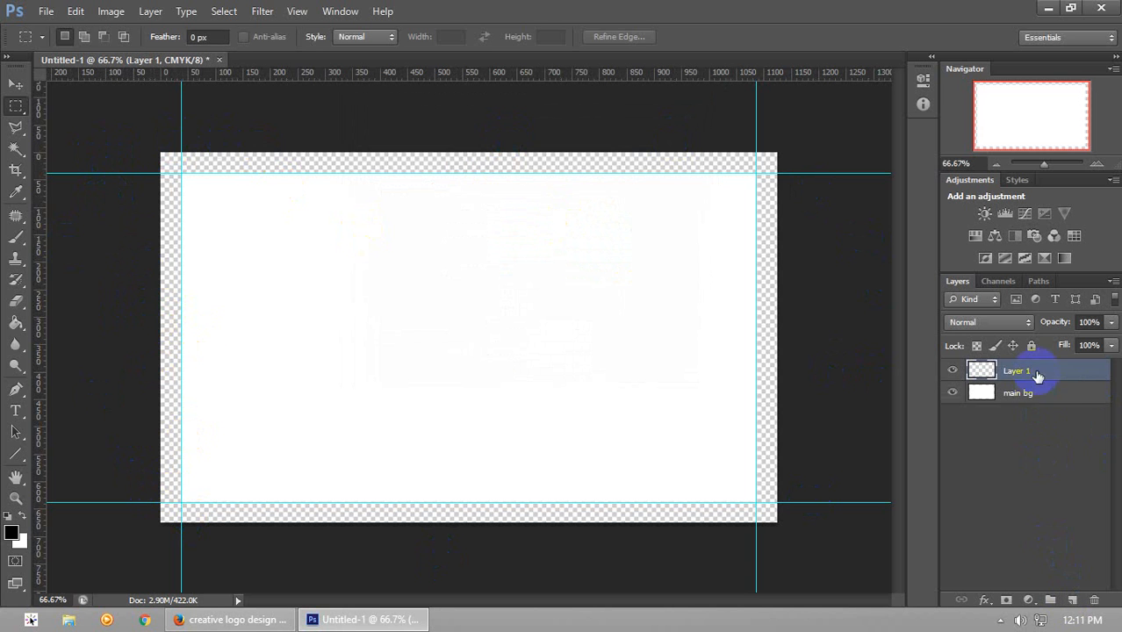
left_click_drag(1025, 376, 1015, 403)
double_click(1015, 392)
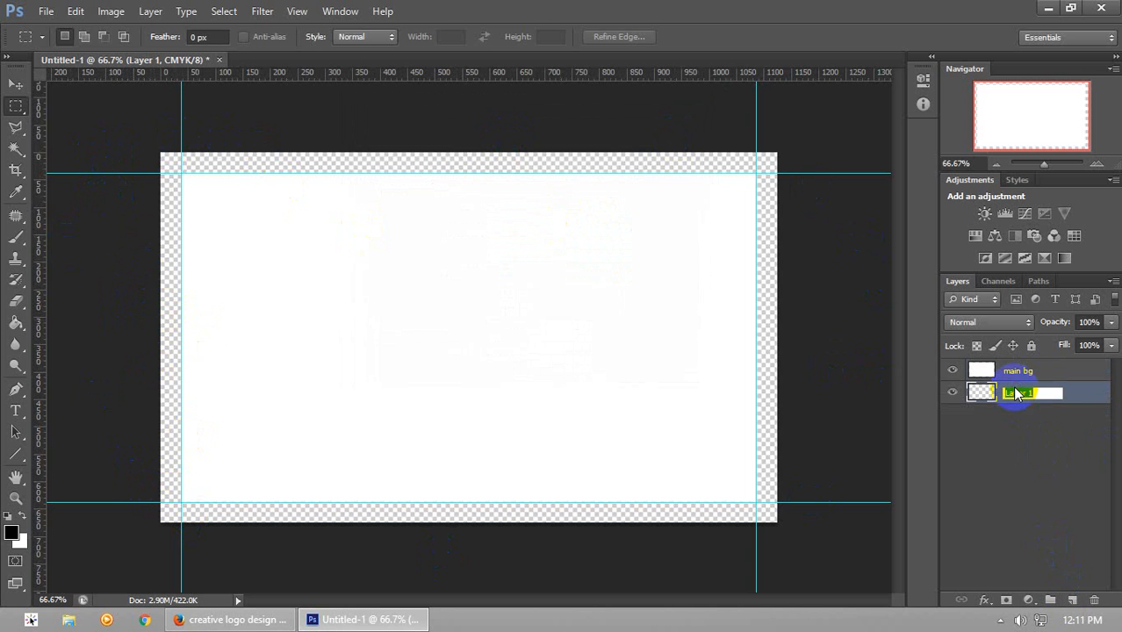
type("bleed")
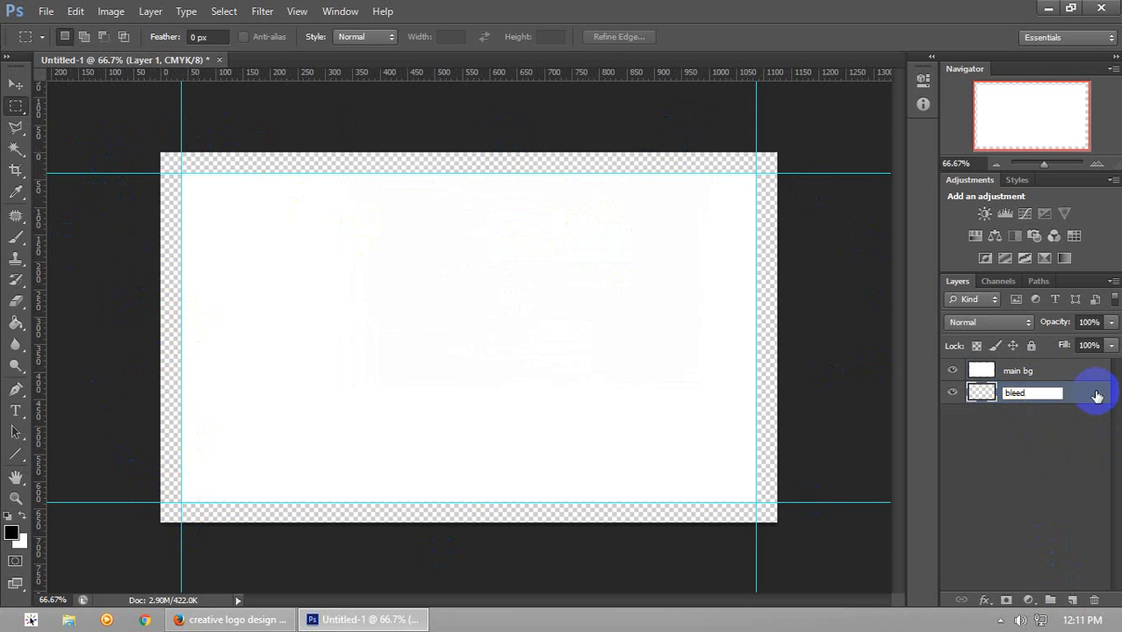
key("Return")
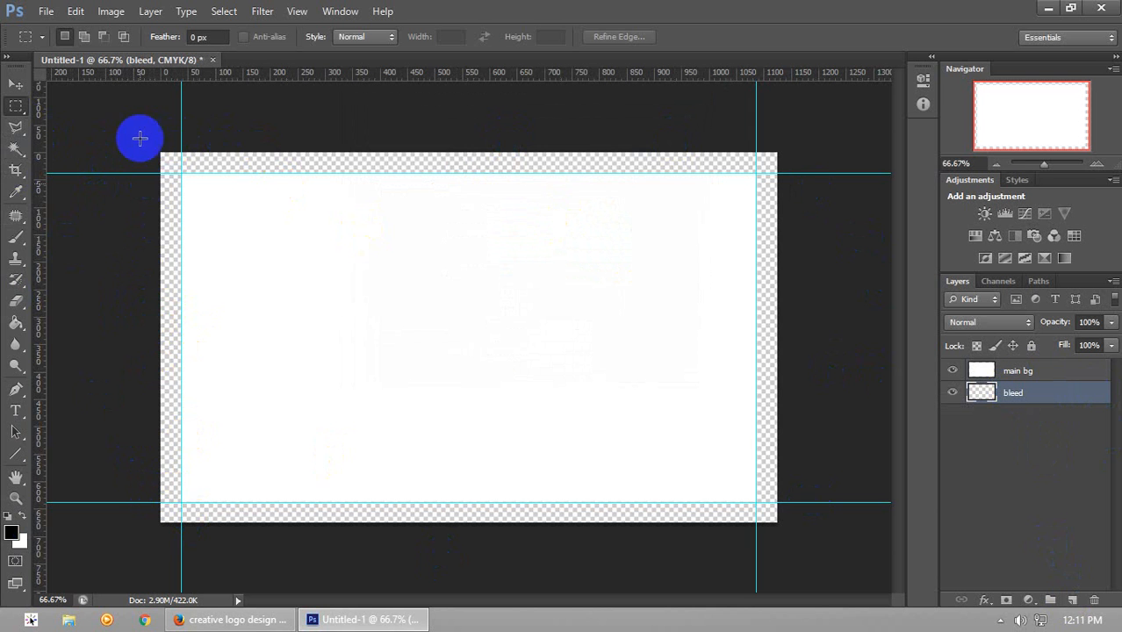
Select the entire canvas and fill the bleed layer with grey #979797 using the Paint Bucket tool
left_click_drag(139, 137, 1036, 449)
left_click(12, 531)
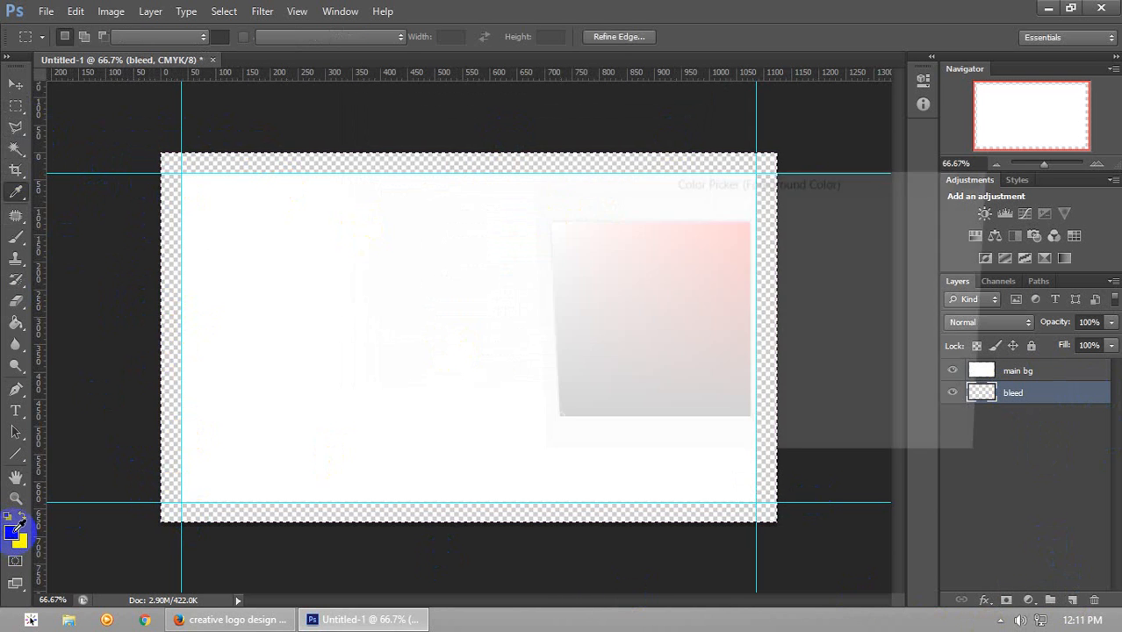
left_click(218, 300)
left_click_drag(558, 232, 422, 307)
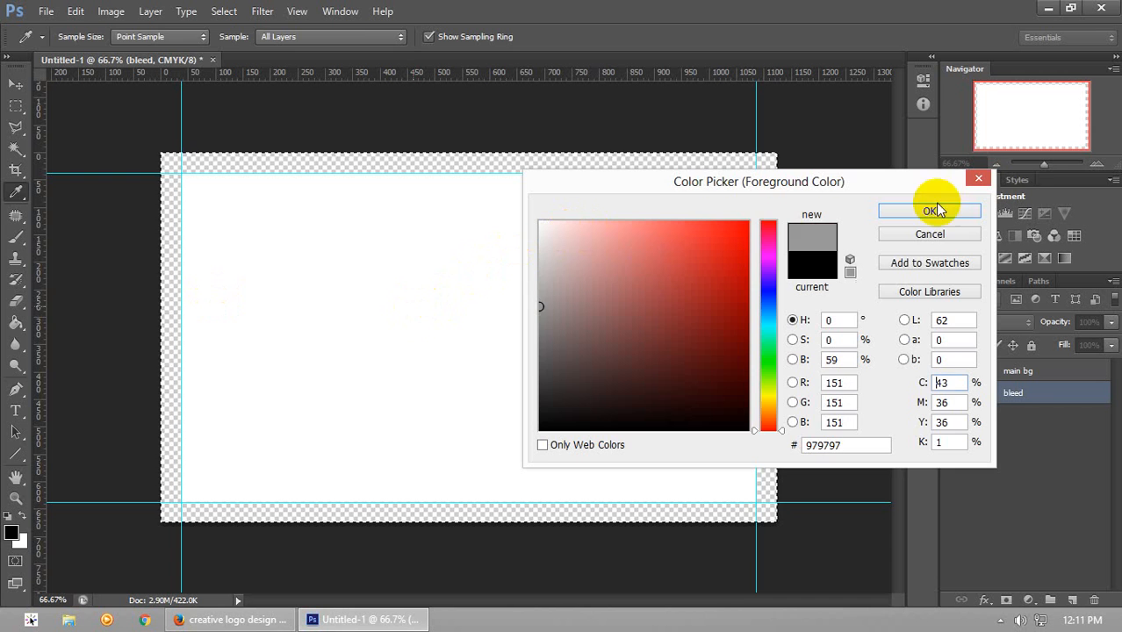
left_click(935, 211)
key("g")
left_click(210, 265)
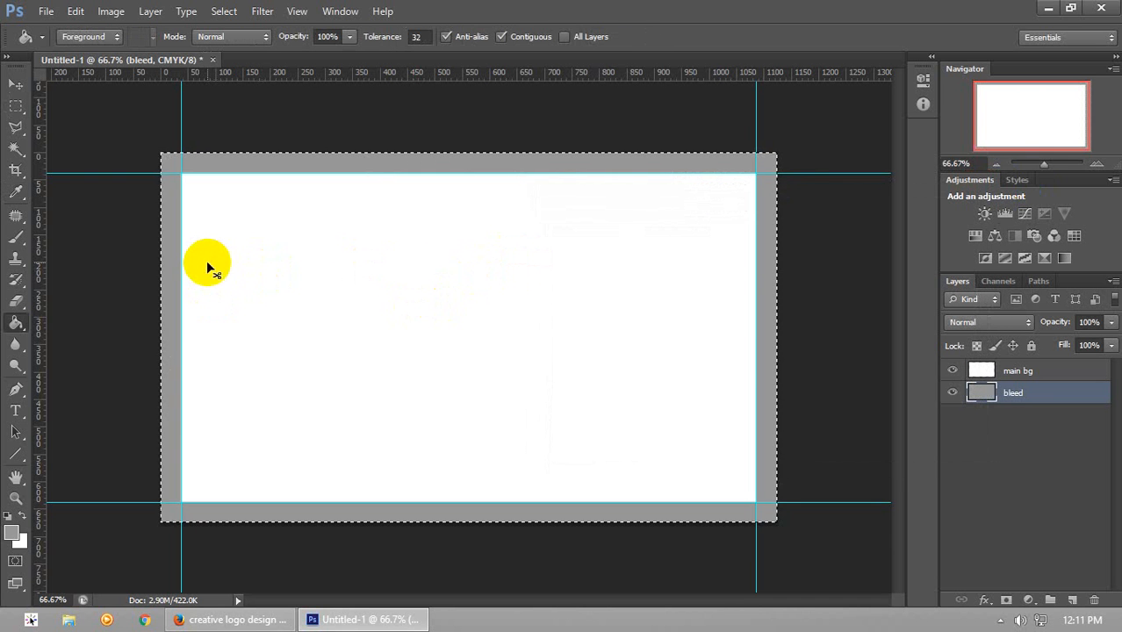
Hide the guides to inspect the grey bleed border, switch to the Move tool and show the guides again
key("ctrl+h")
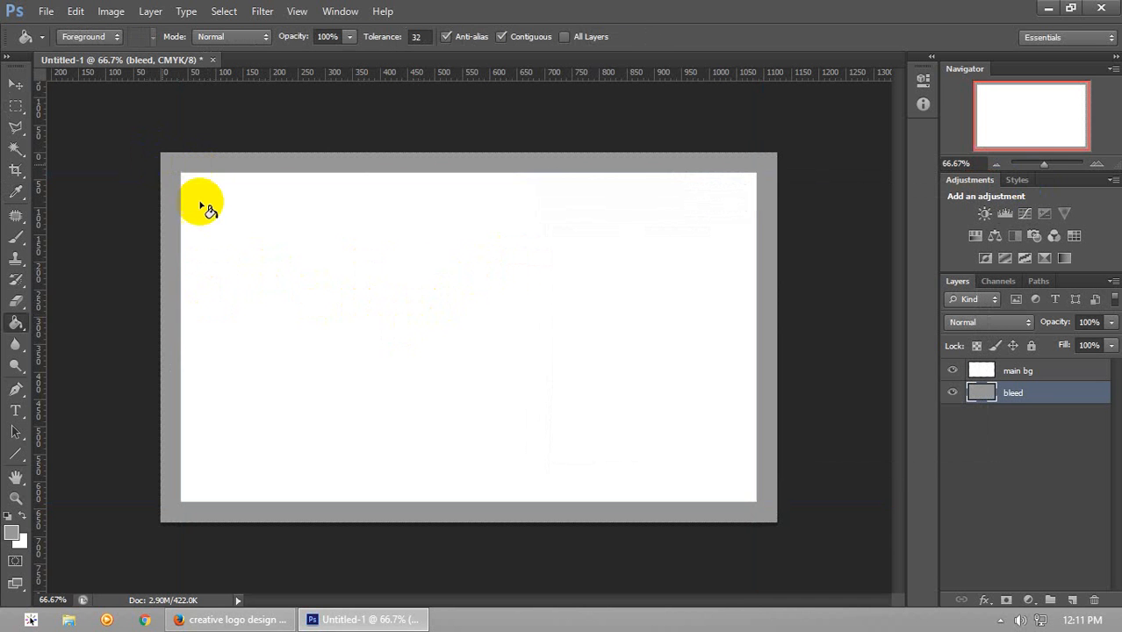
left_click(16, 82)
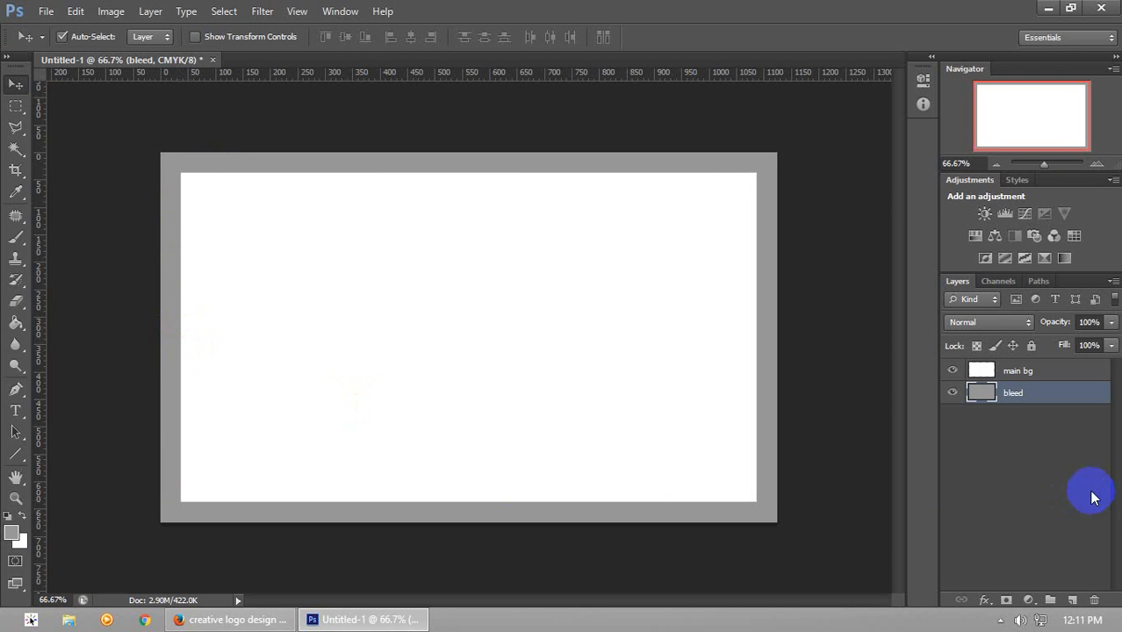
key("ctrl+semicolon")
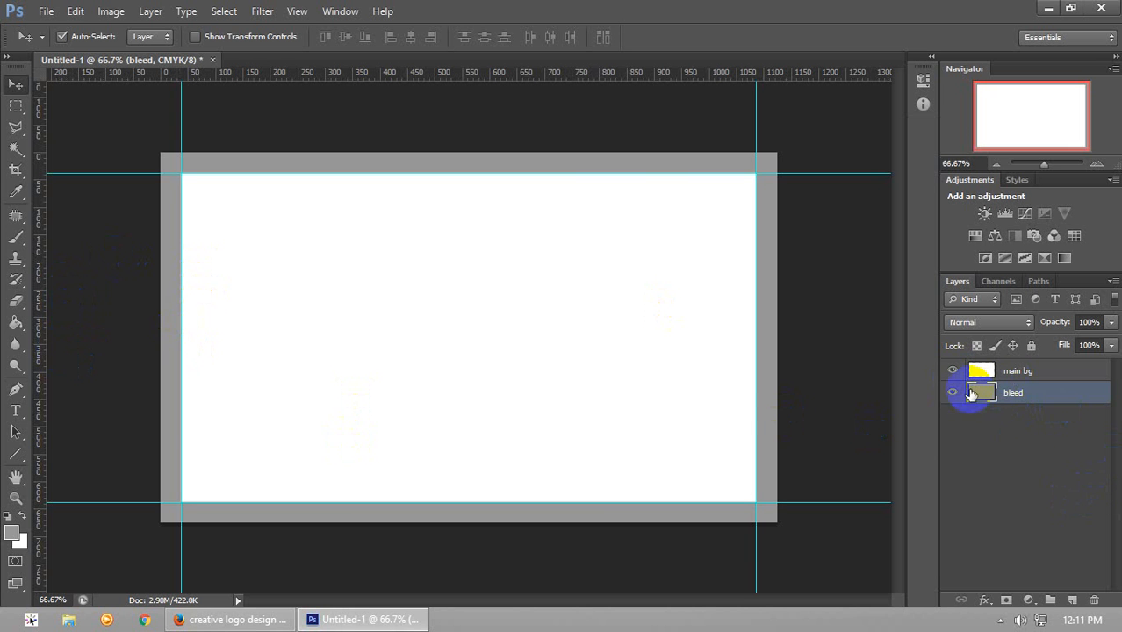
Apply a white #ffffff Color Overlay to the bleed layer and toggle the guides to compare the result
double_click(1053, 395)
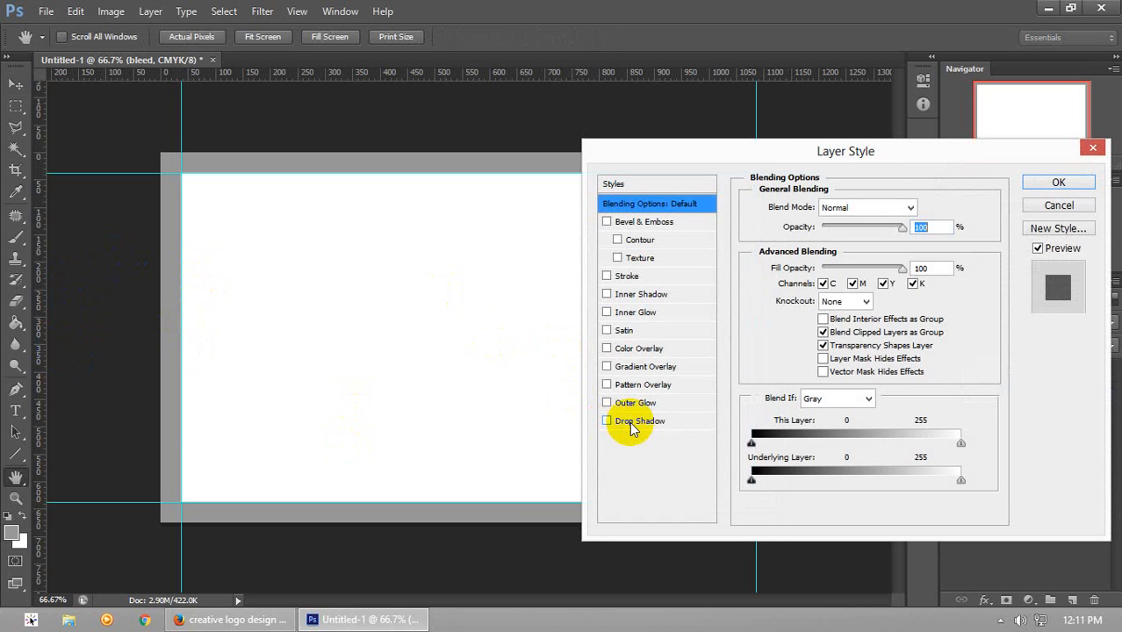
left_click(634, 350)
left_click(924, 213)
left_click(326, 364)
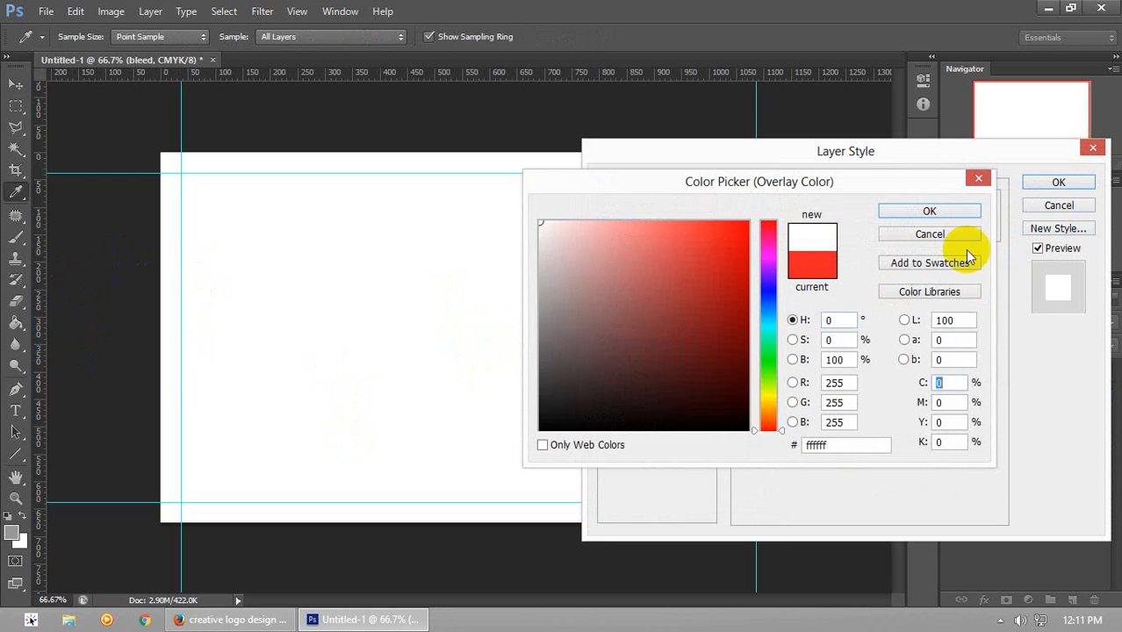
left_click(963, 211)
left_click(1041, 186)
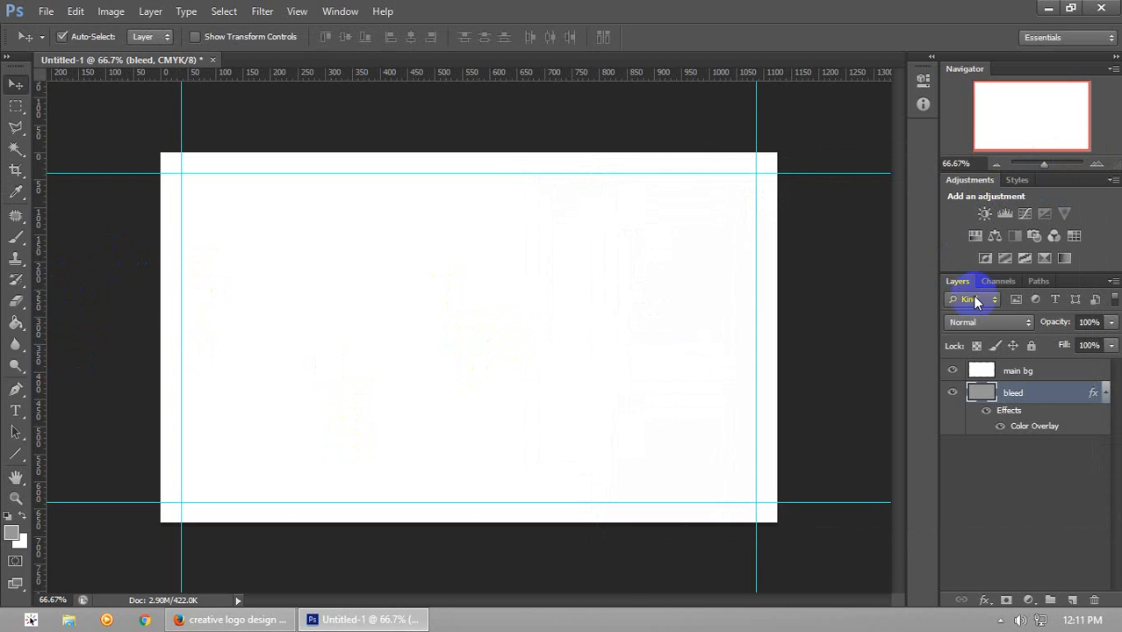
key("ctrl+;")
key("ctrl+;")
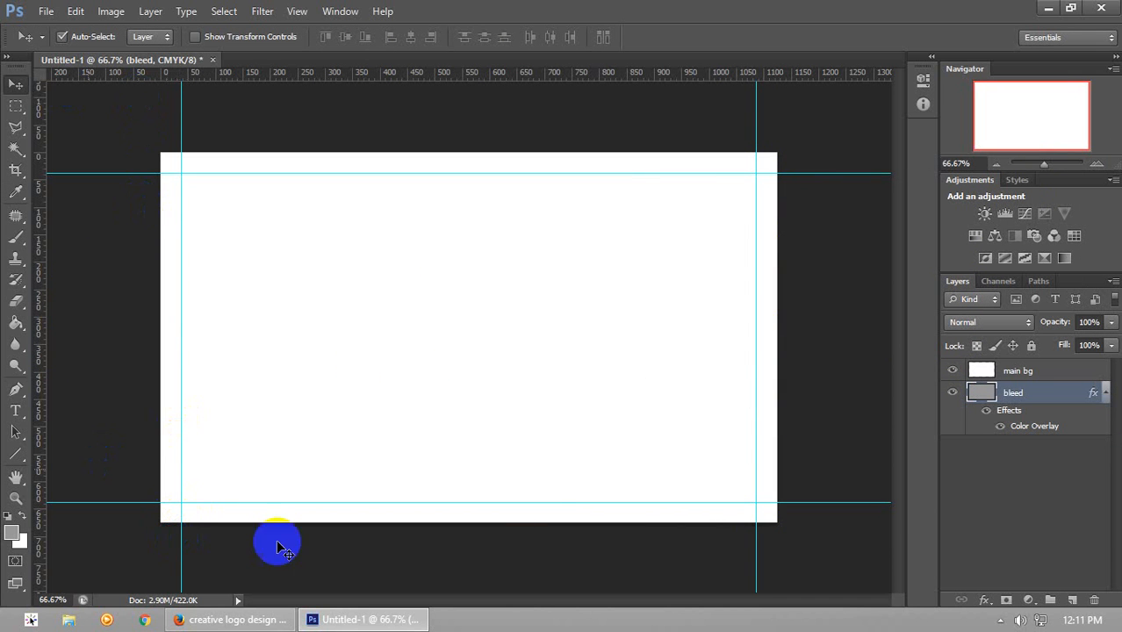
Select the main bg layer, open united-states-construction-logo-design.png from the Files folder, and start a crop around the logo
left_click(1045, 377)
left_click(1046, 397)
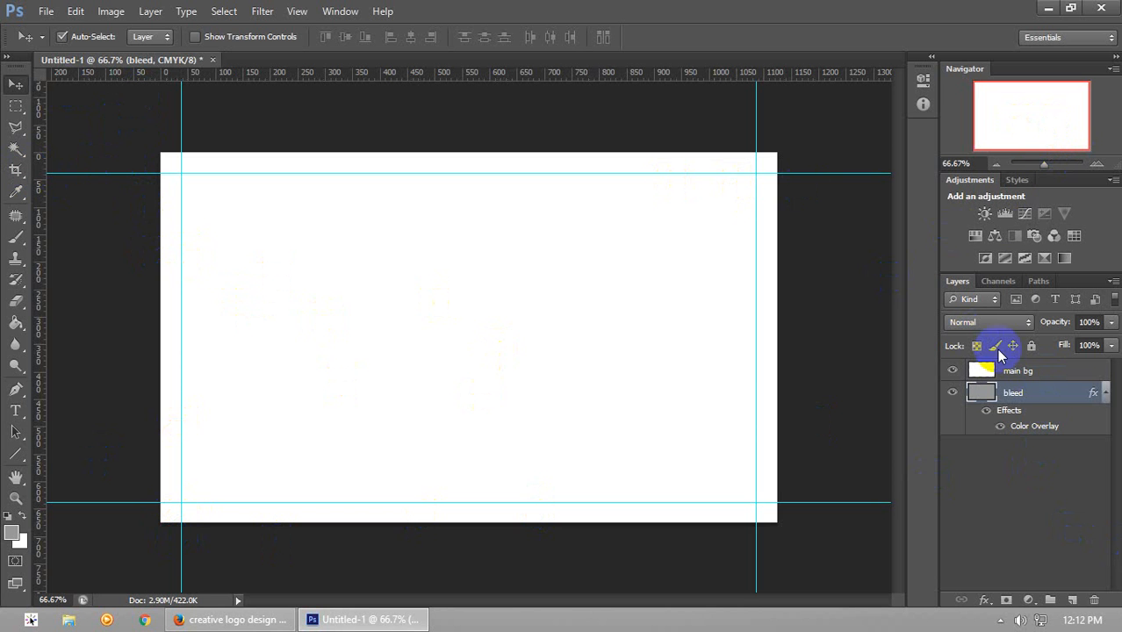
left_click(1046, 371)
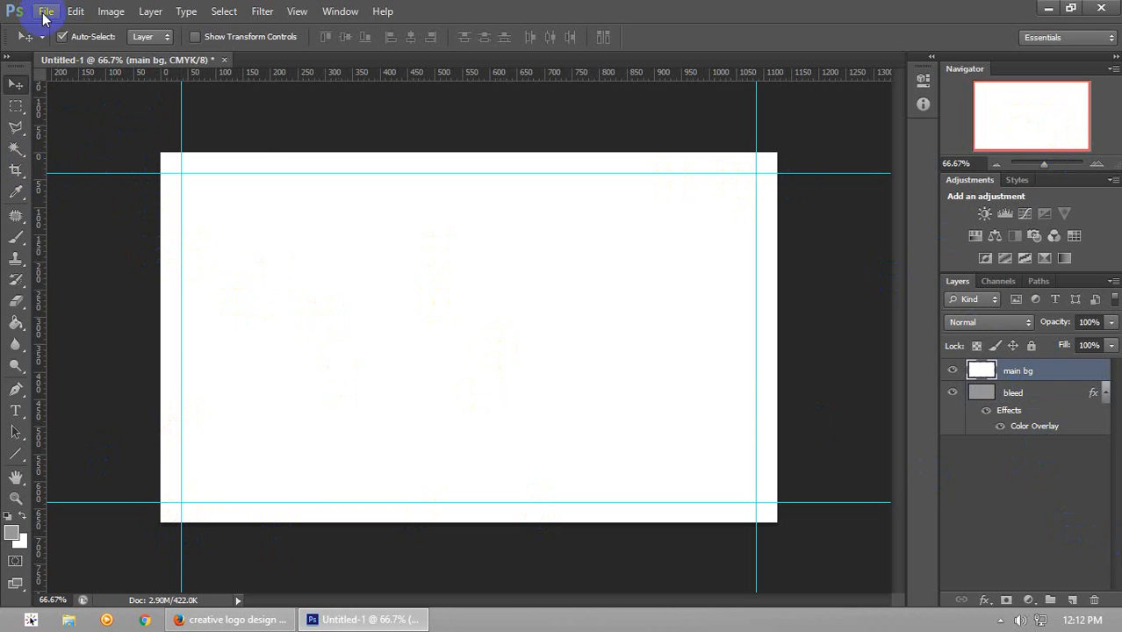
left_click(46, 10)
left_click(60, 46)
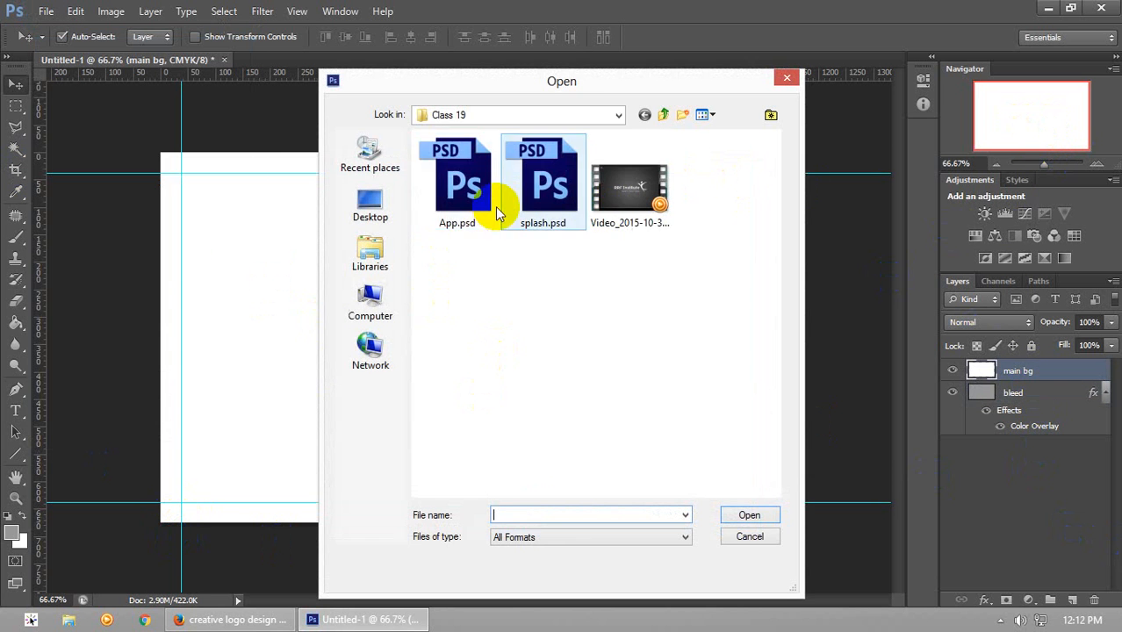
left_click(664, 115)
left_click(641, 189)
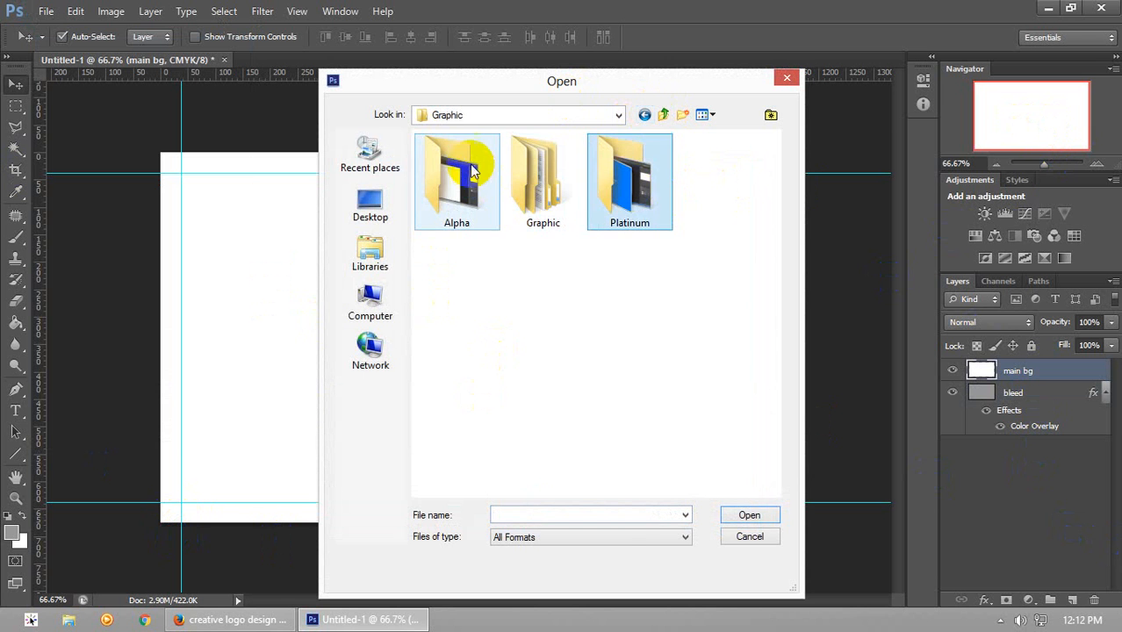
double_click(647, 190)
double_click(451, 170)
double_click(443, 155)
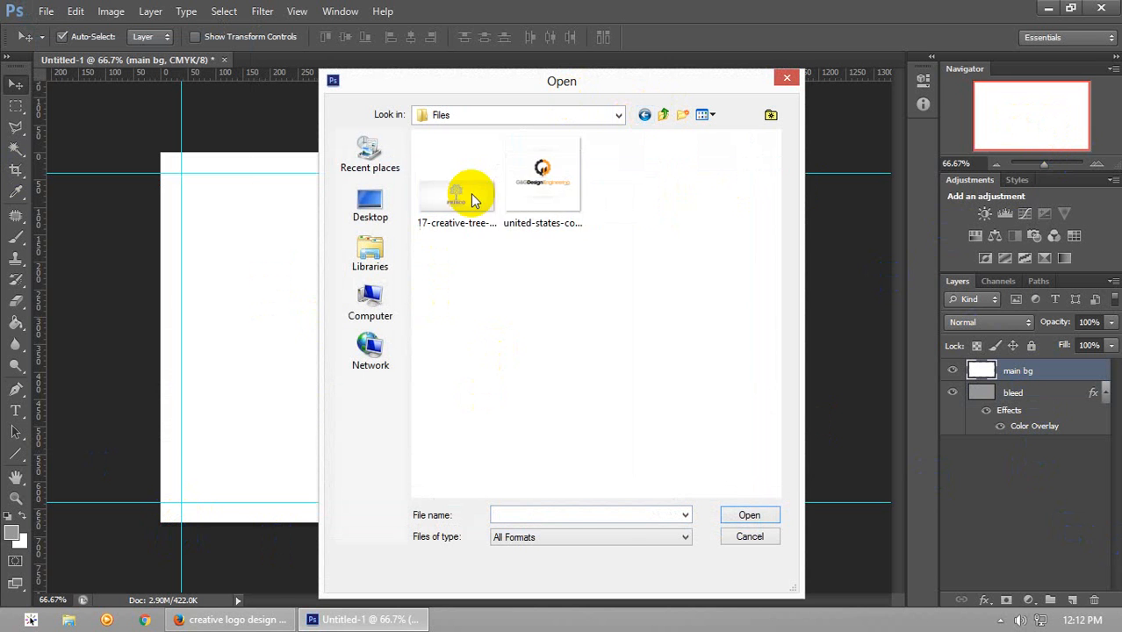
double_click(535, 193)
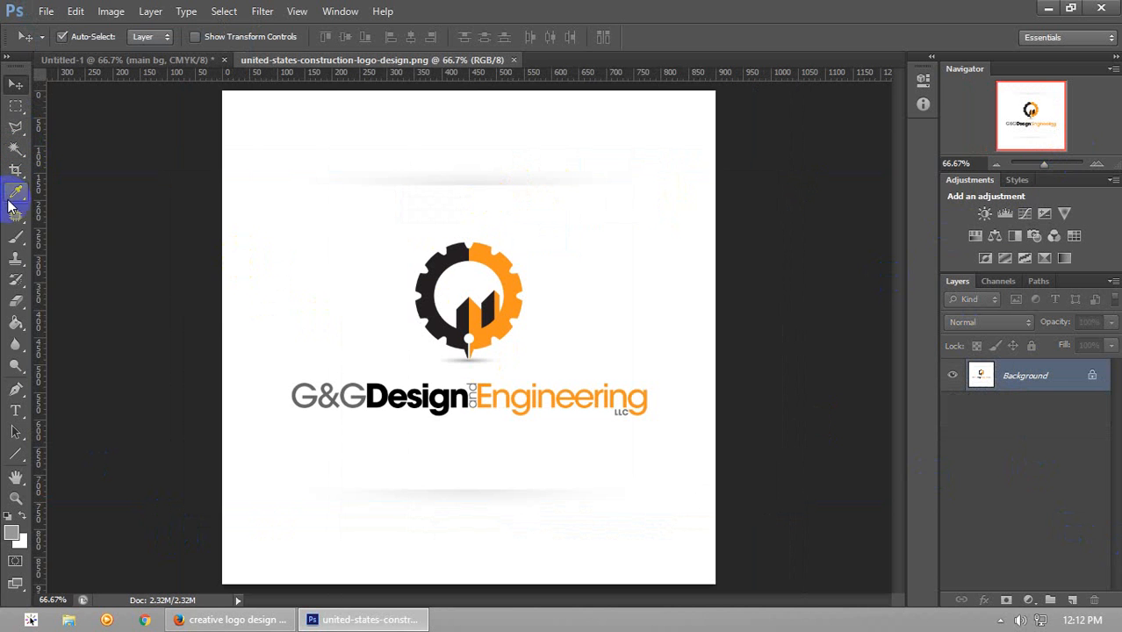
left_click(15, 170)
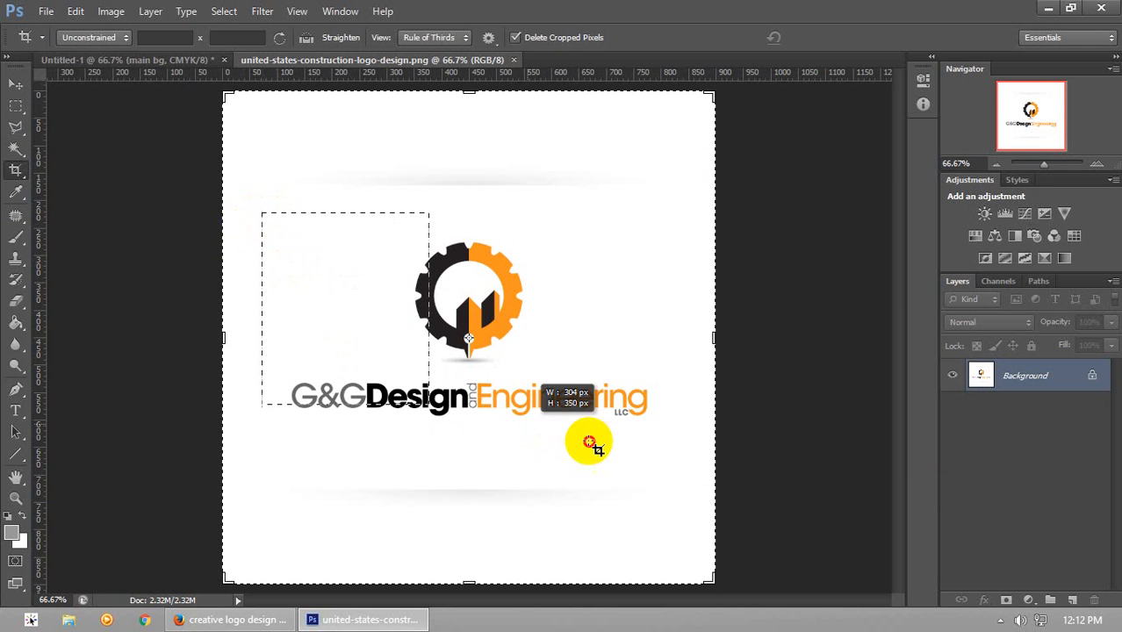
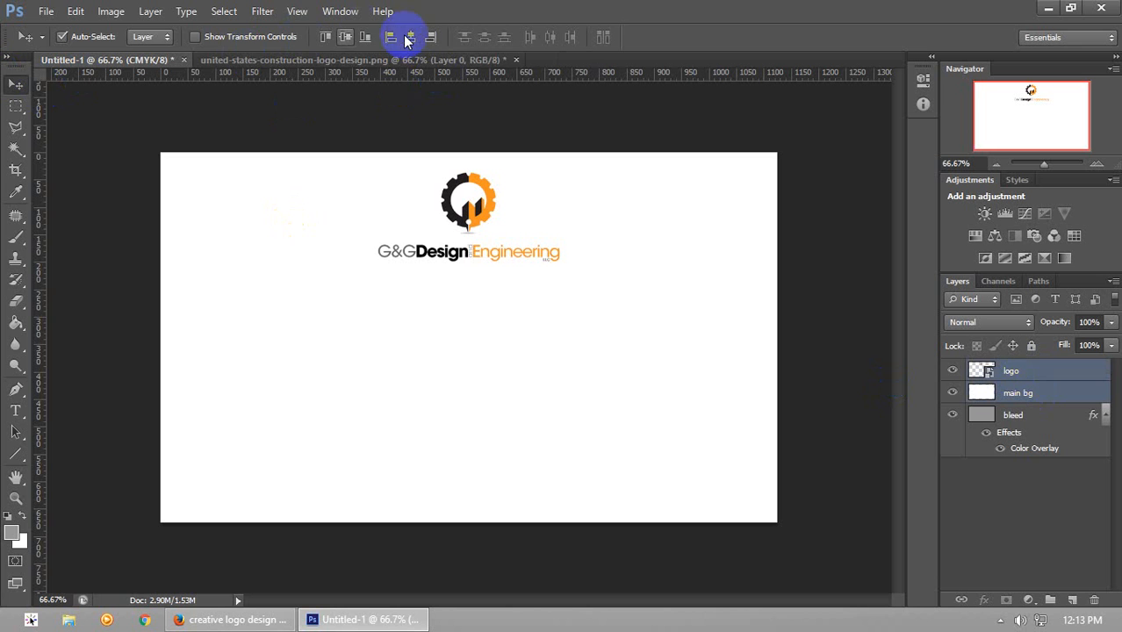
With the guides shown, nudge the logo layer down 36 px and add a horizontal guide just above the existing top guide
left_click(1069, 374)
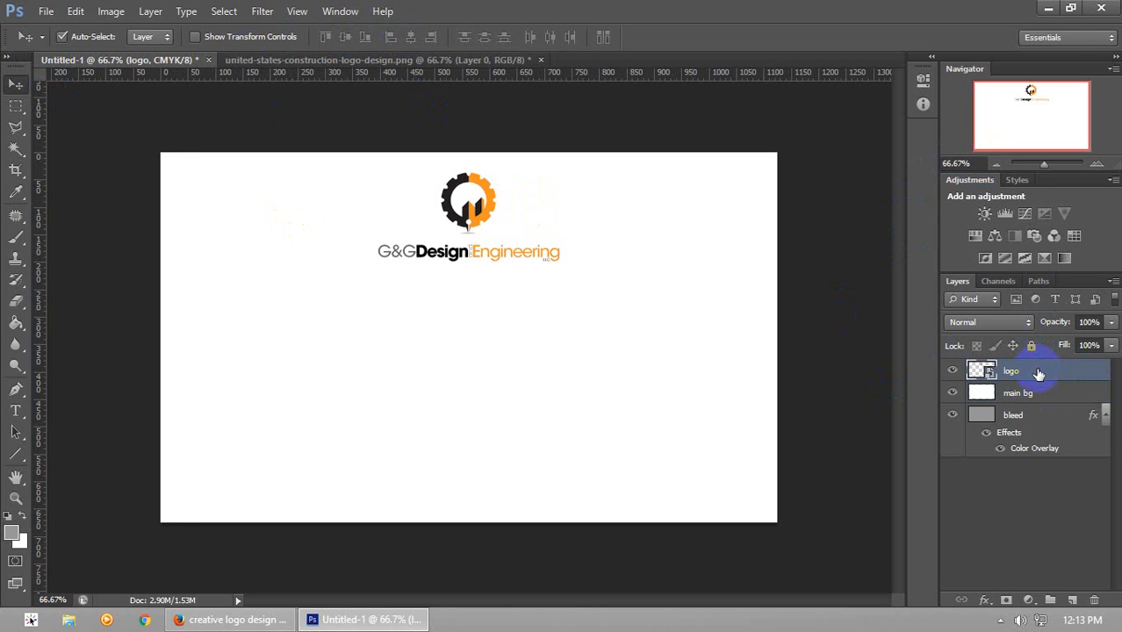
key("ctrl+semicolon")
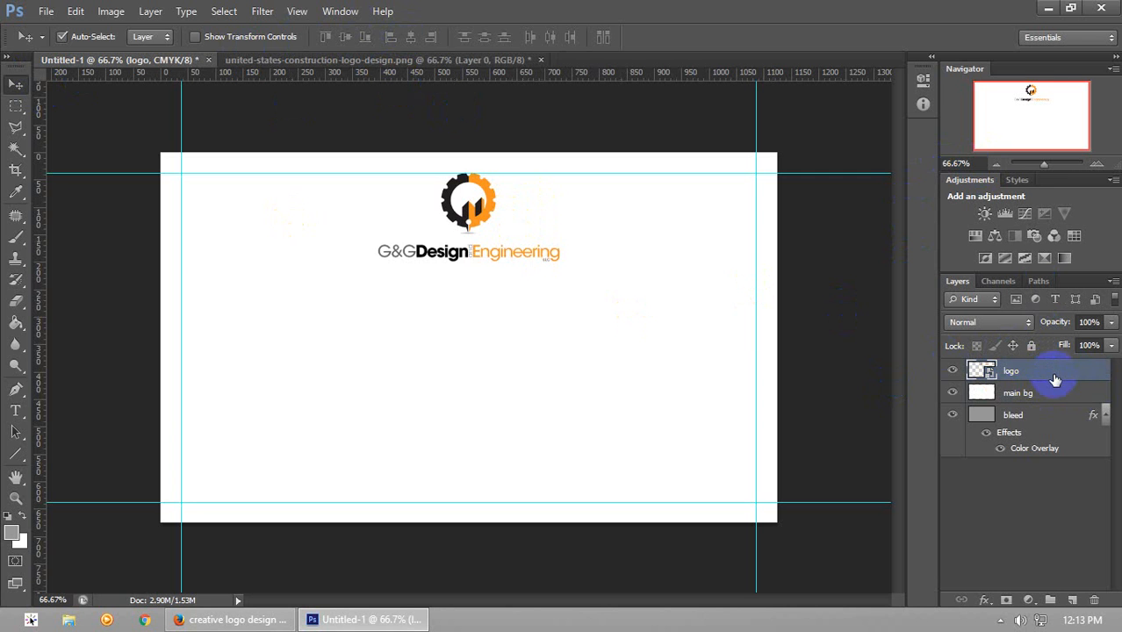
key("shift+Down")
key("shift+Down")
key("shift+Down")
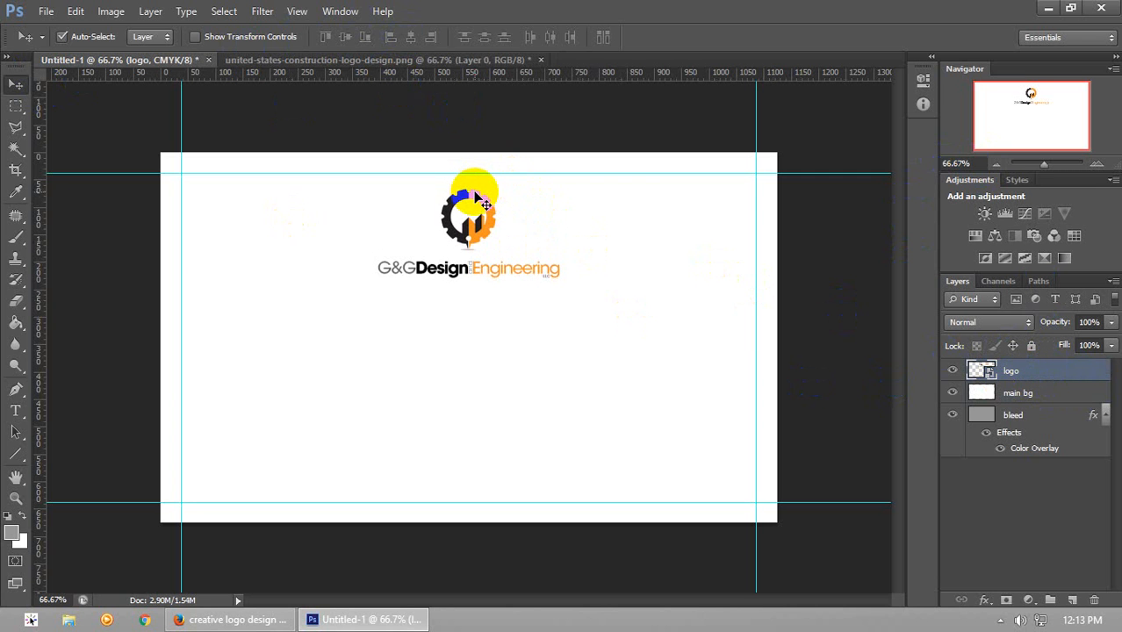
key("Down")
key("Down")
key("Down")
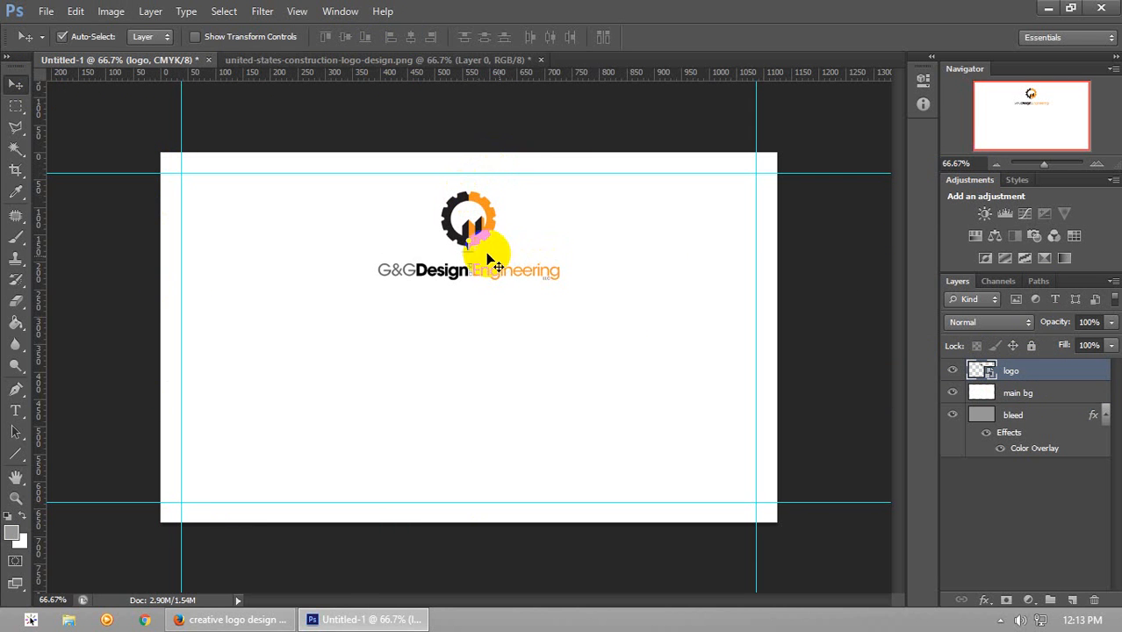
key("Down")
key("Down")
key("Down")
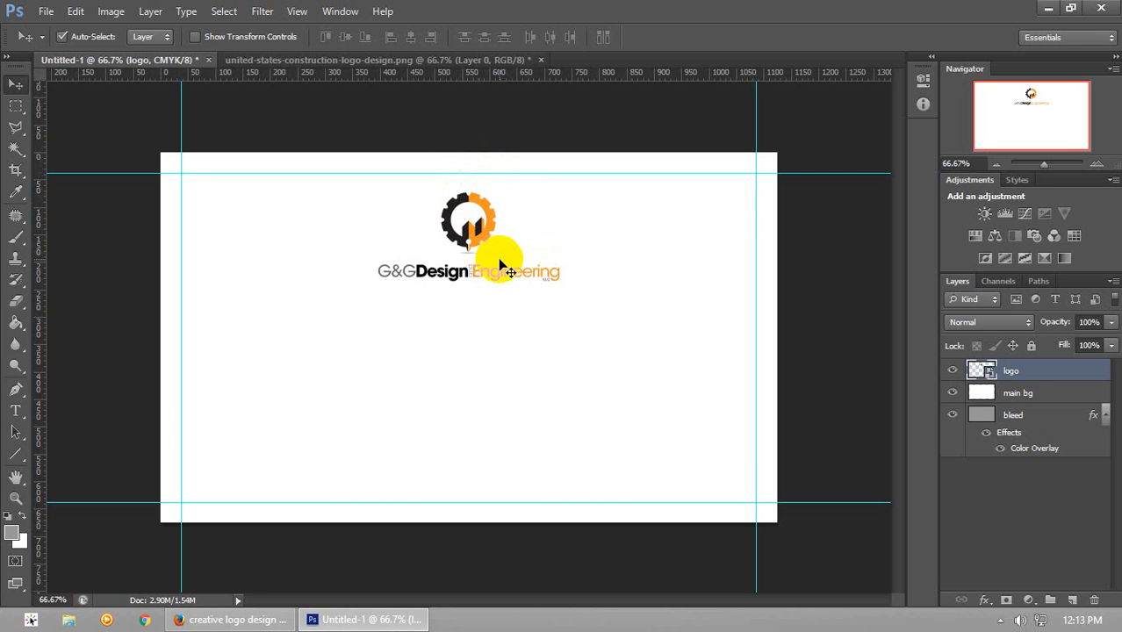
left_click_drag(477, 74, 485, 171)
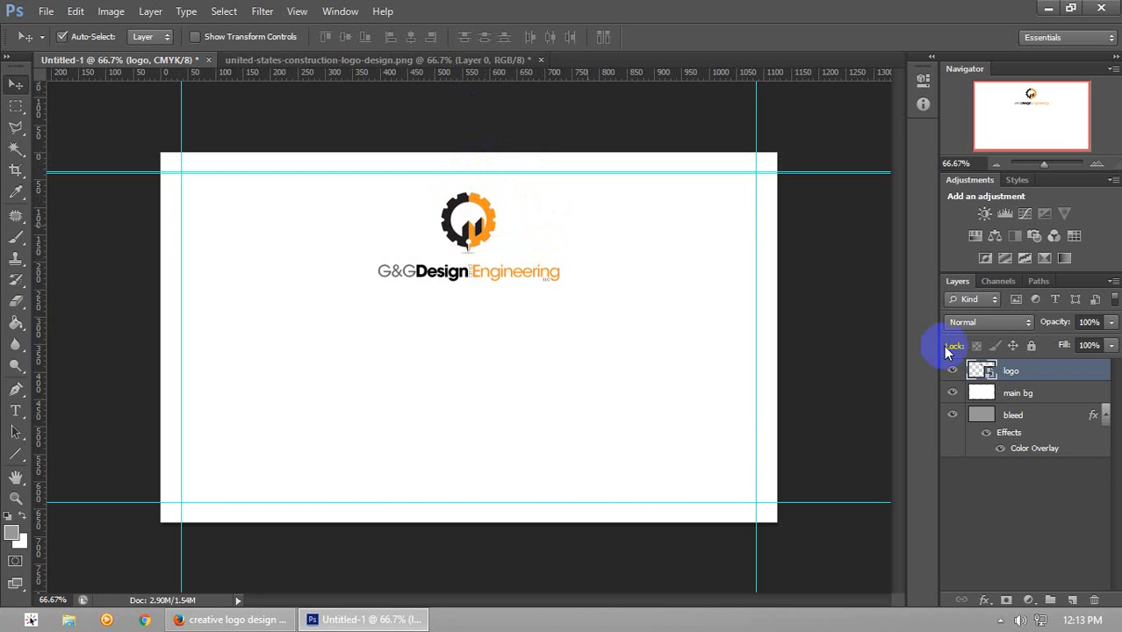
Hide the logo layer and switch the ruler units to inches
left_click(952, 370)
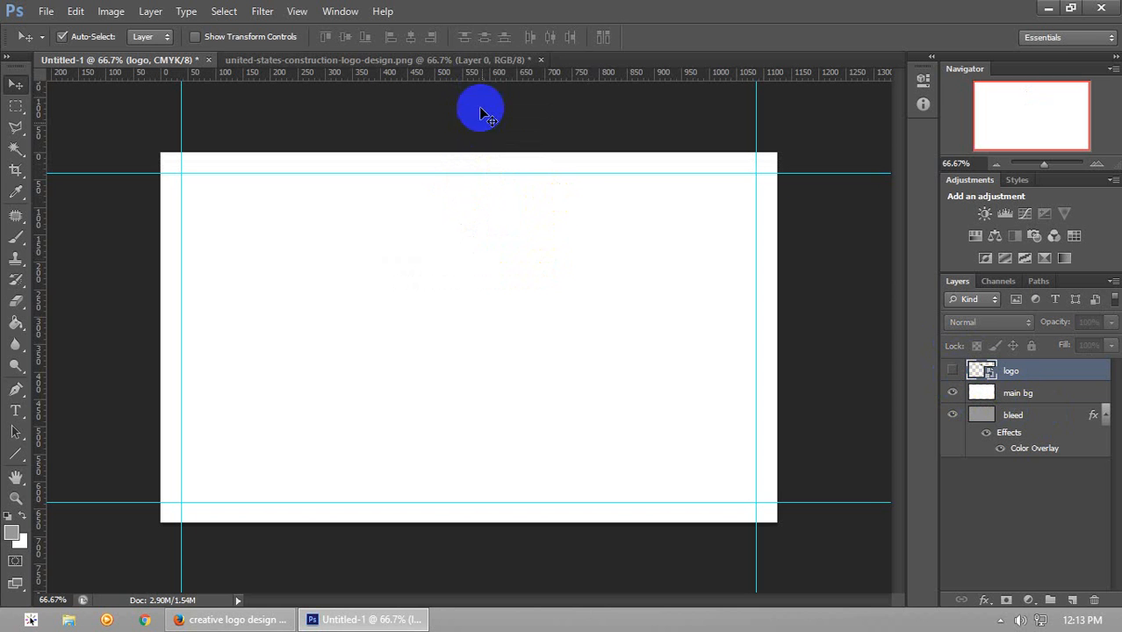
left_click_drag(471, 94, 478, 175)
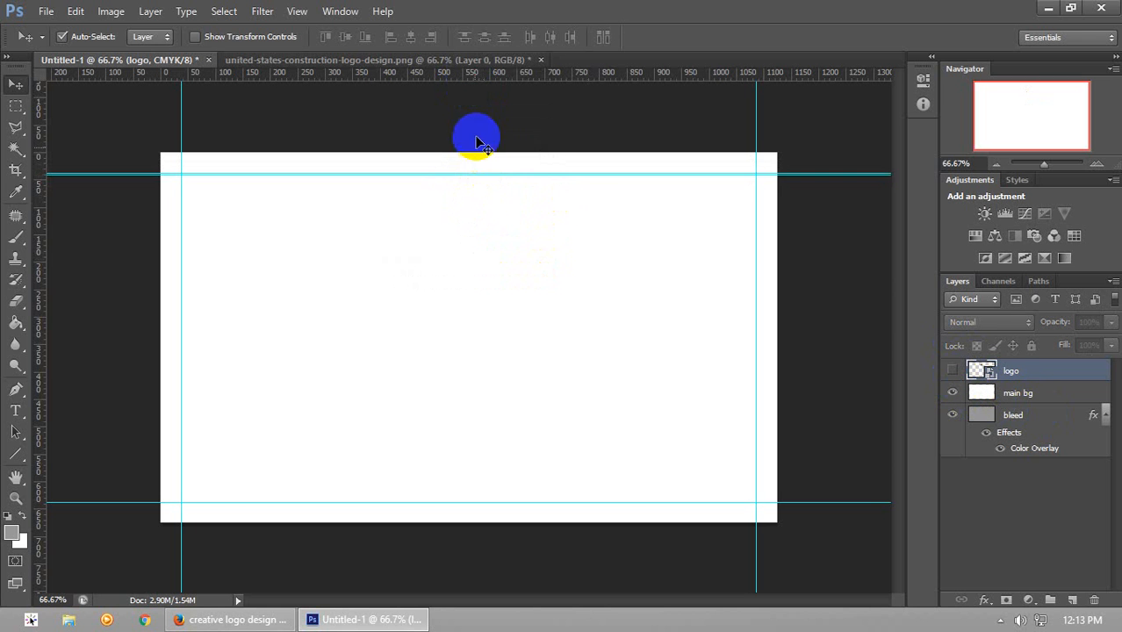
right_click(473, 74)
left_click(513, 101)
Place inner margin guides about 0.125 in inside the top, left, bottom and right edge guides, then toggle the bleed layer to compare the areas
left_click_drag(466, 75, 485, 192)
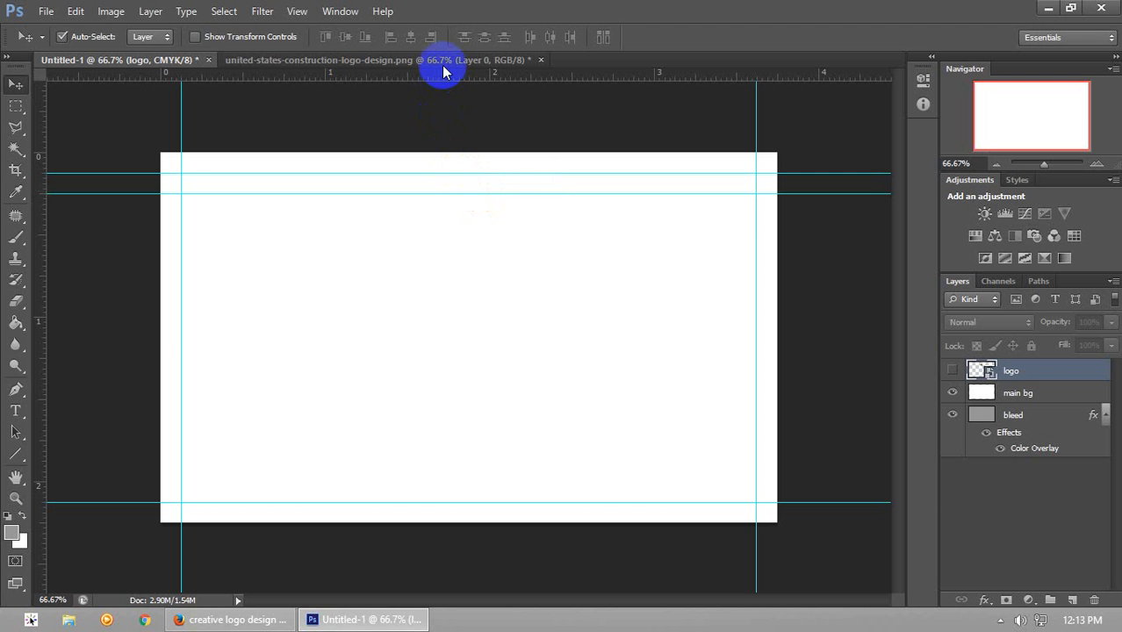
left_click_drag(42, 412, 201, 430)
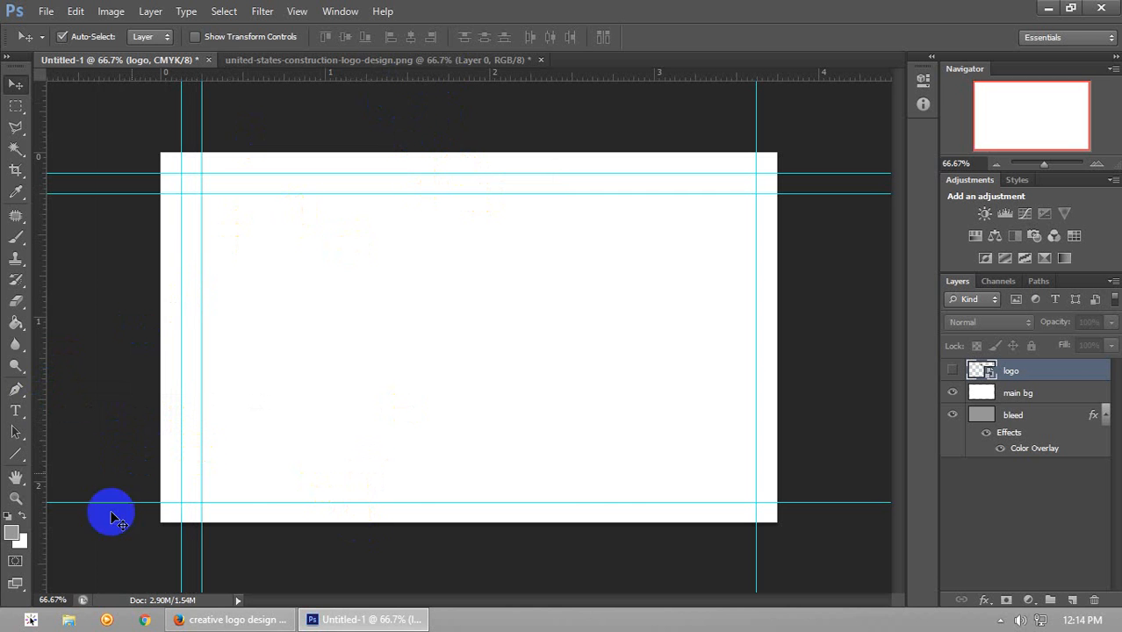
left_click_drag(472, 76, 484, 481)
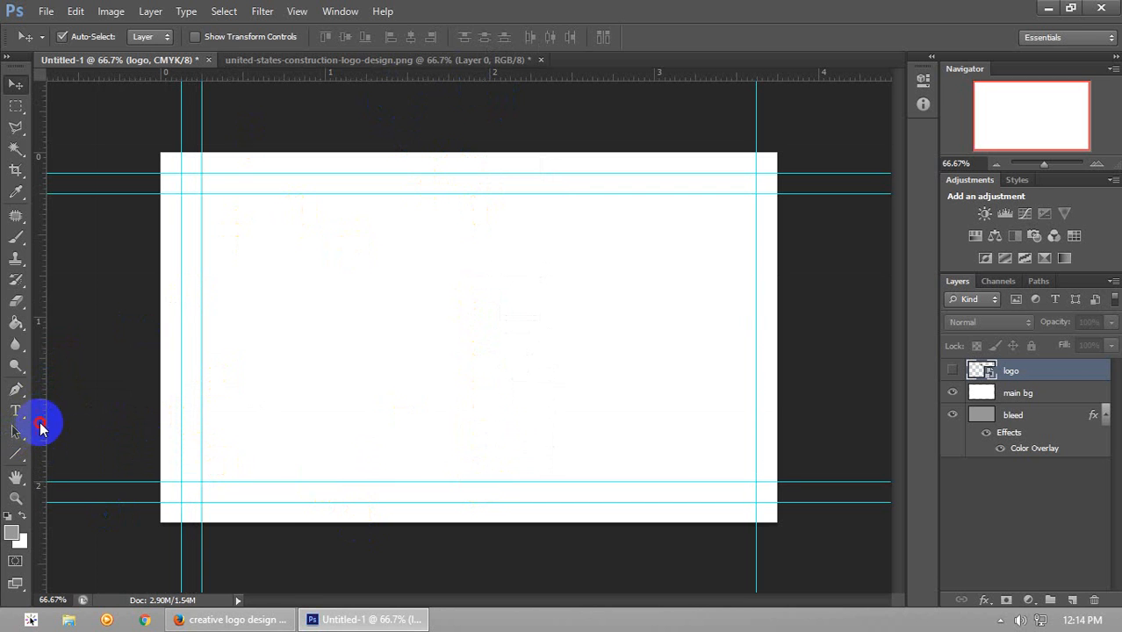
left_click_drag(40, 426, 734, 418)
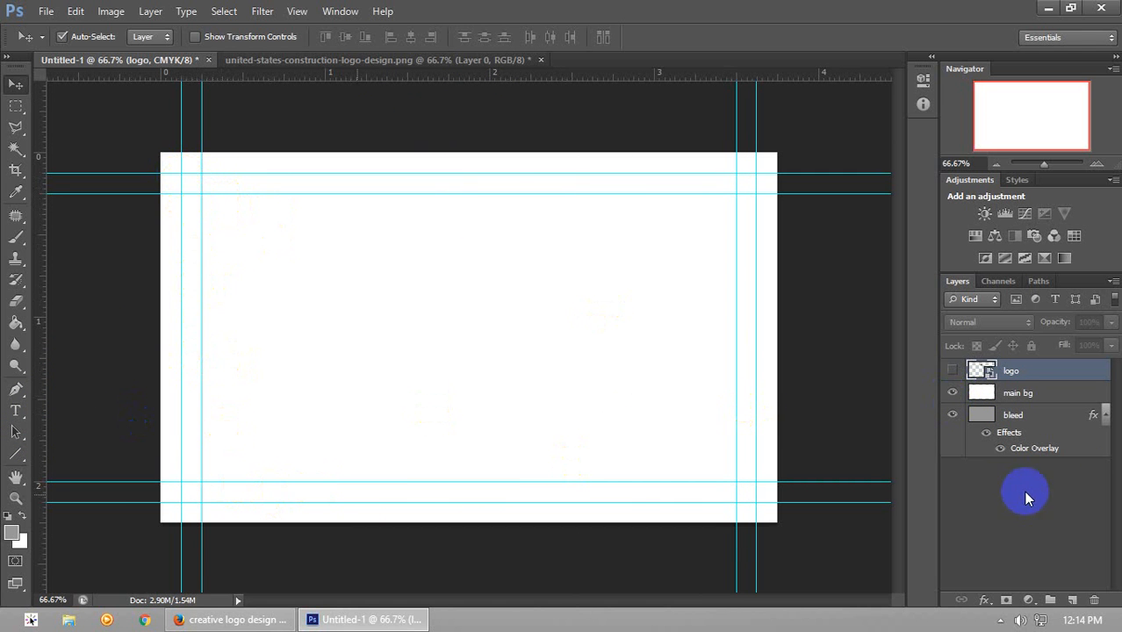
left_click(952, 415)
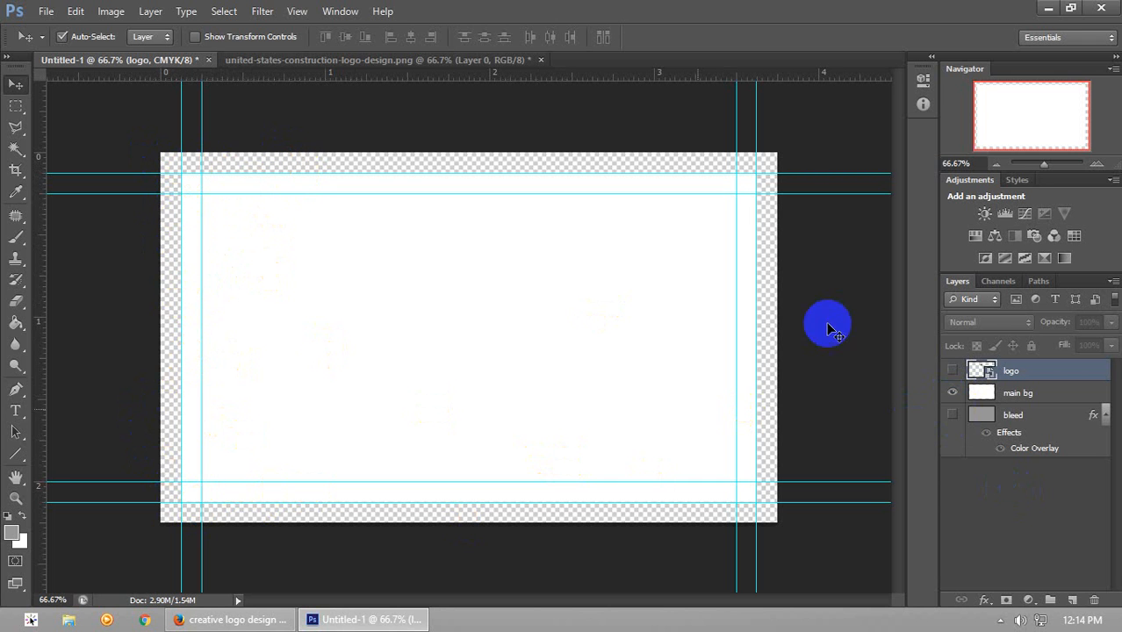
left_click(952, 415)
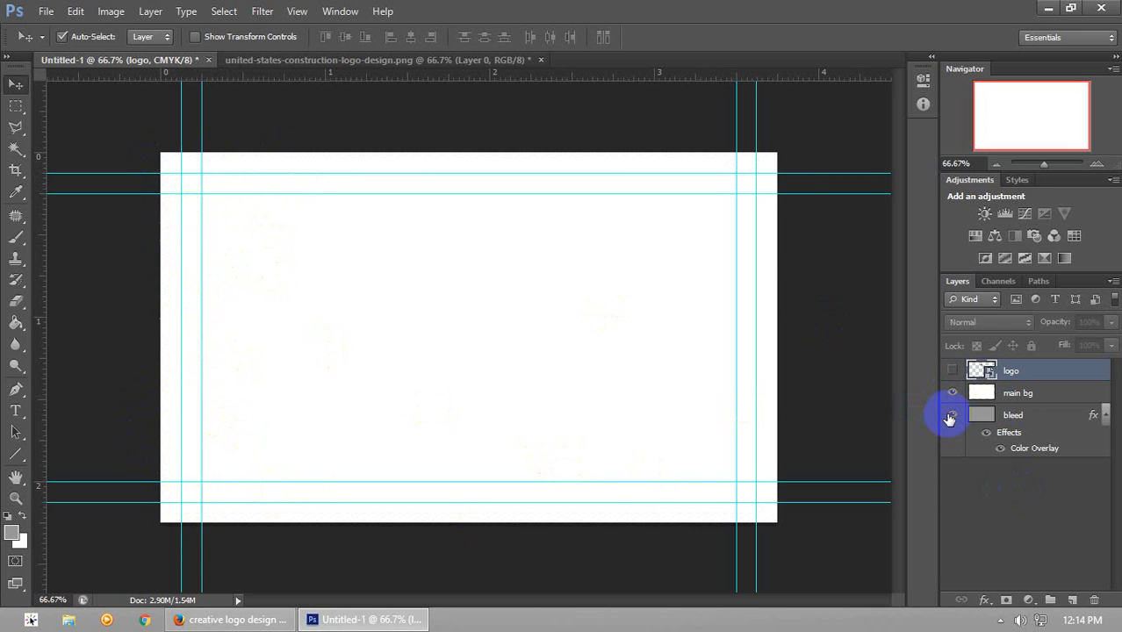
Show the logo layer again and nudge it down 3 px to sit just below the inner top guide
left_click(951, 372)
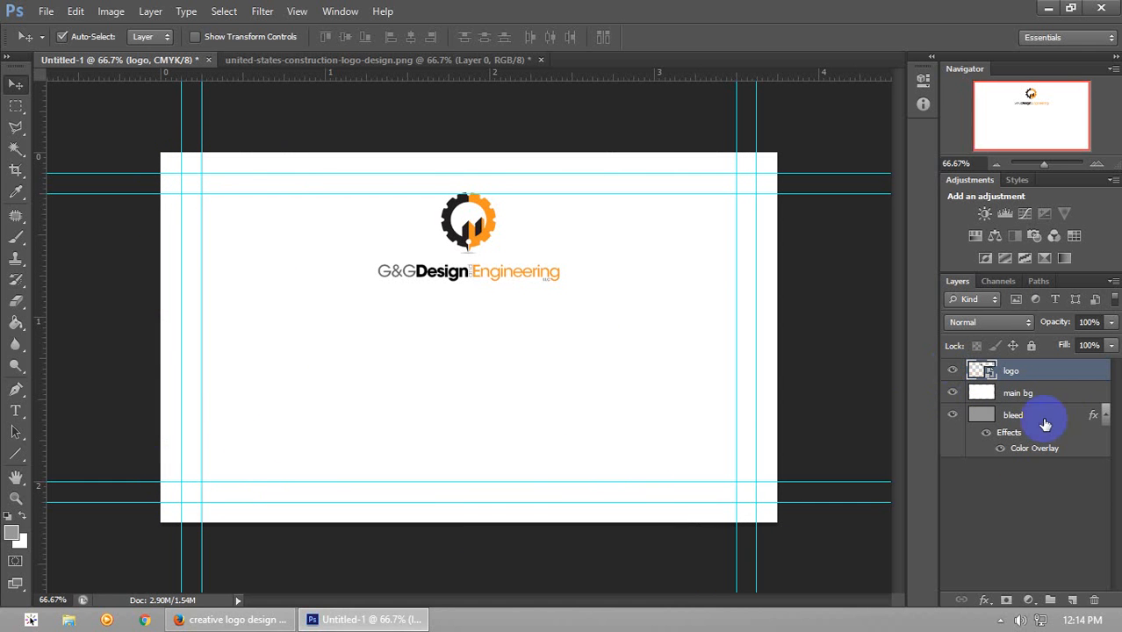
key("Down")
key("Down")
key("Down")
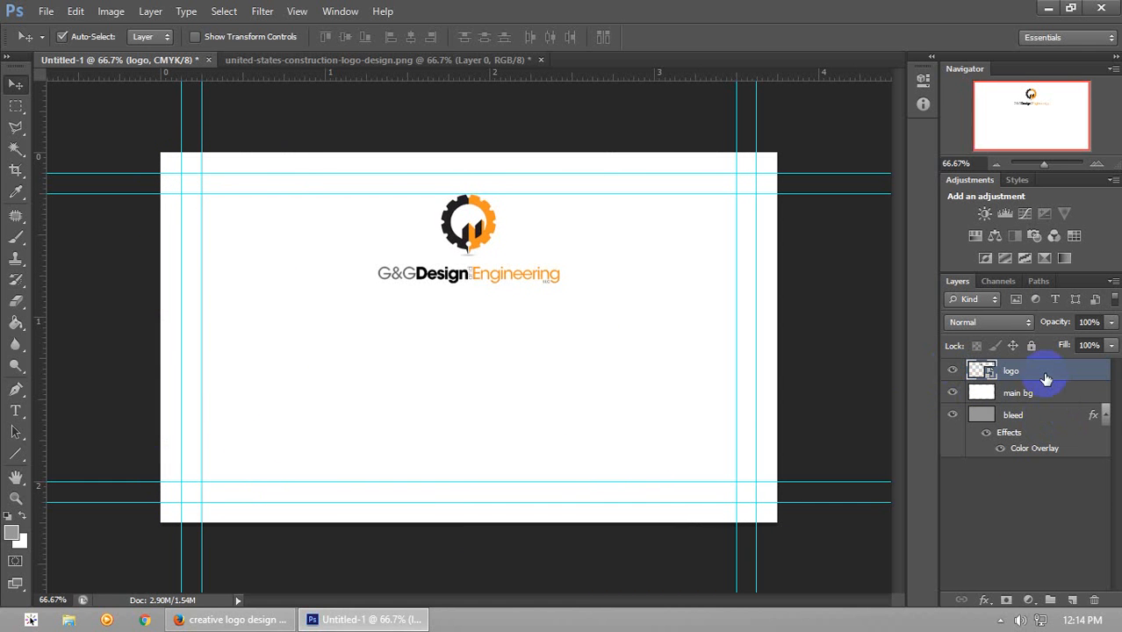
Save the document as Business Card in Photoshop format in the Class 10 folder with Maximize Compatibility, and hide the guides to check the card
key("ctrl+s")
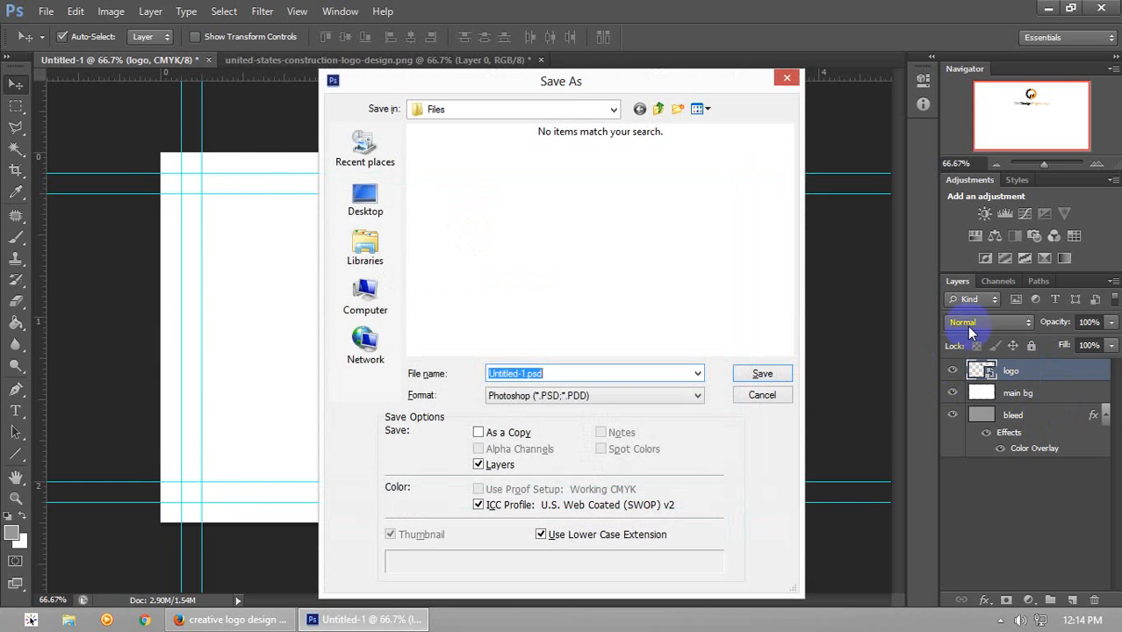
left_click(657, 109)
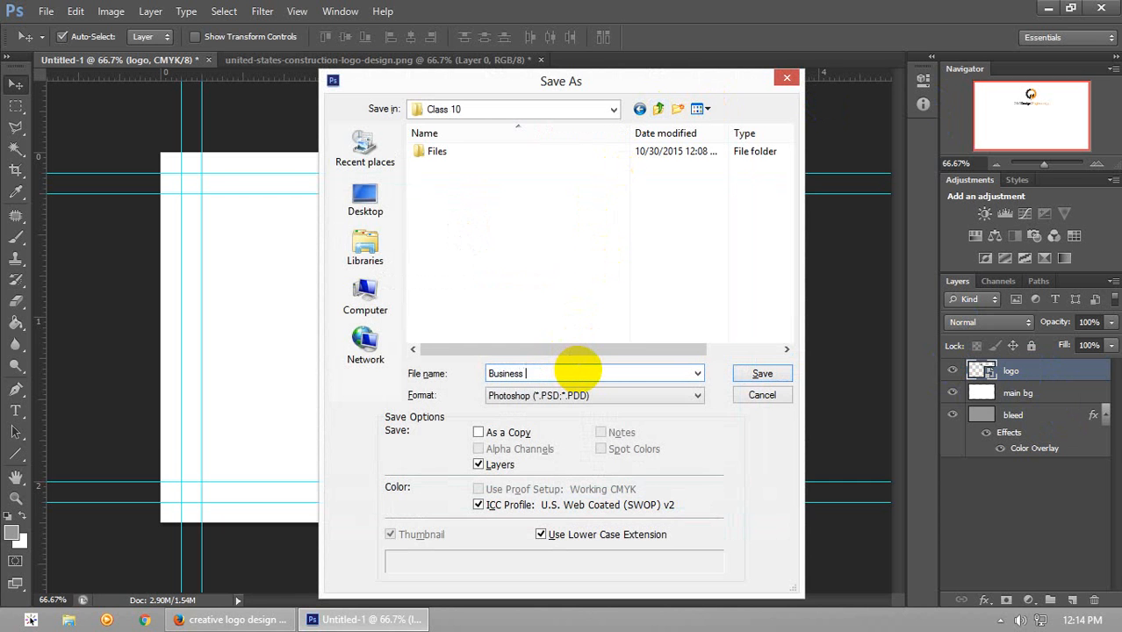
type("Business Card")
left_click(759, 373)
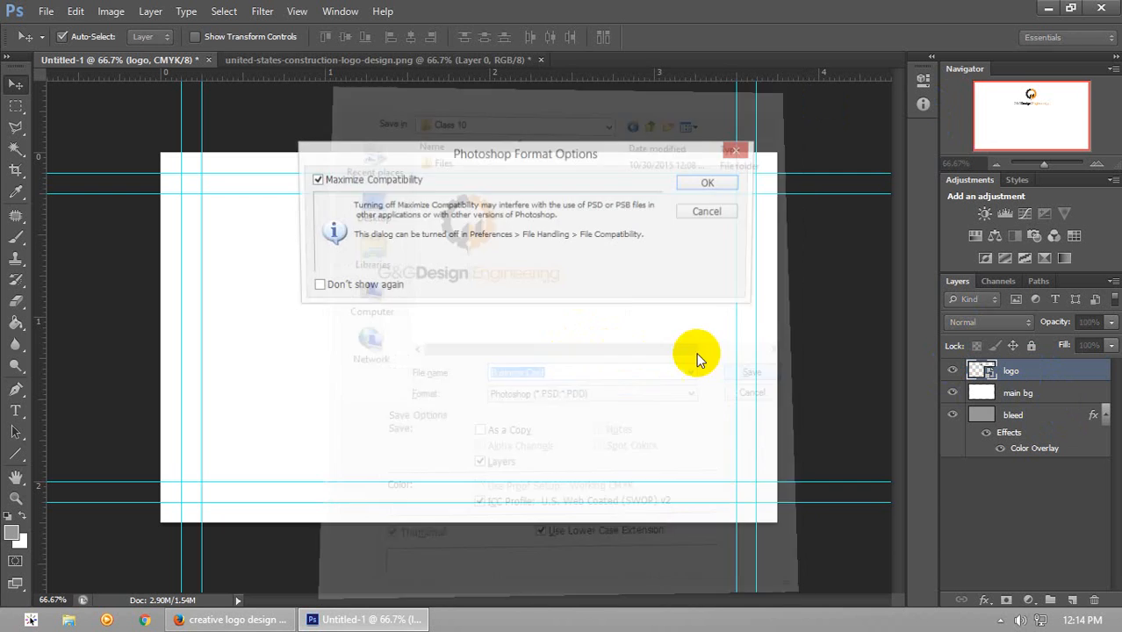
left_click(707, 181)
key("ctrl+semicolon")
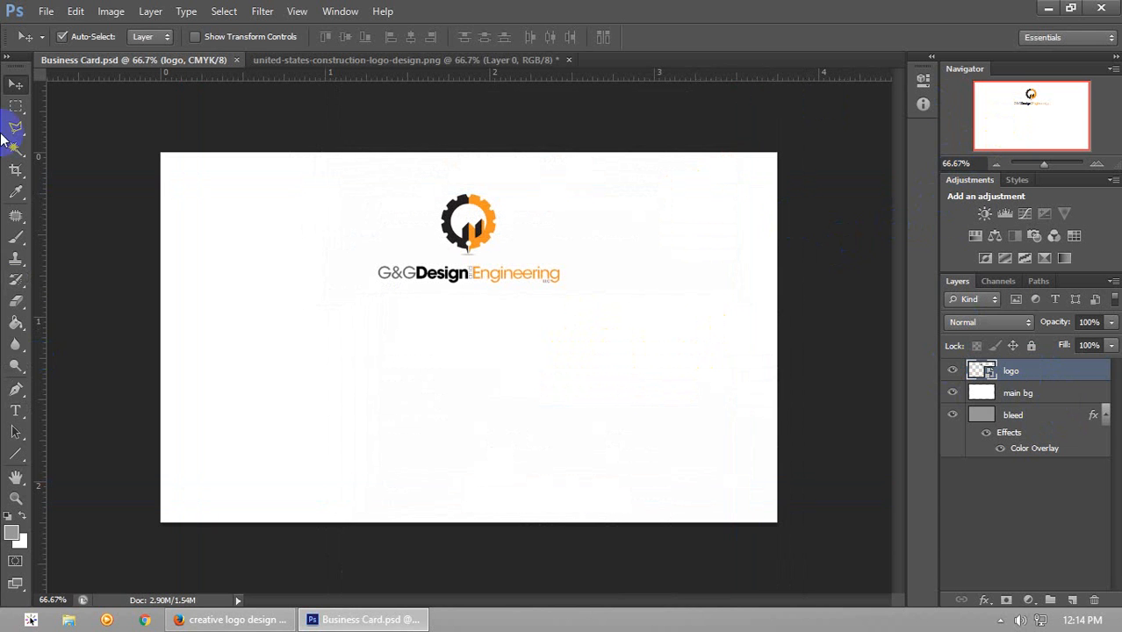
left_click(1020, 120)
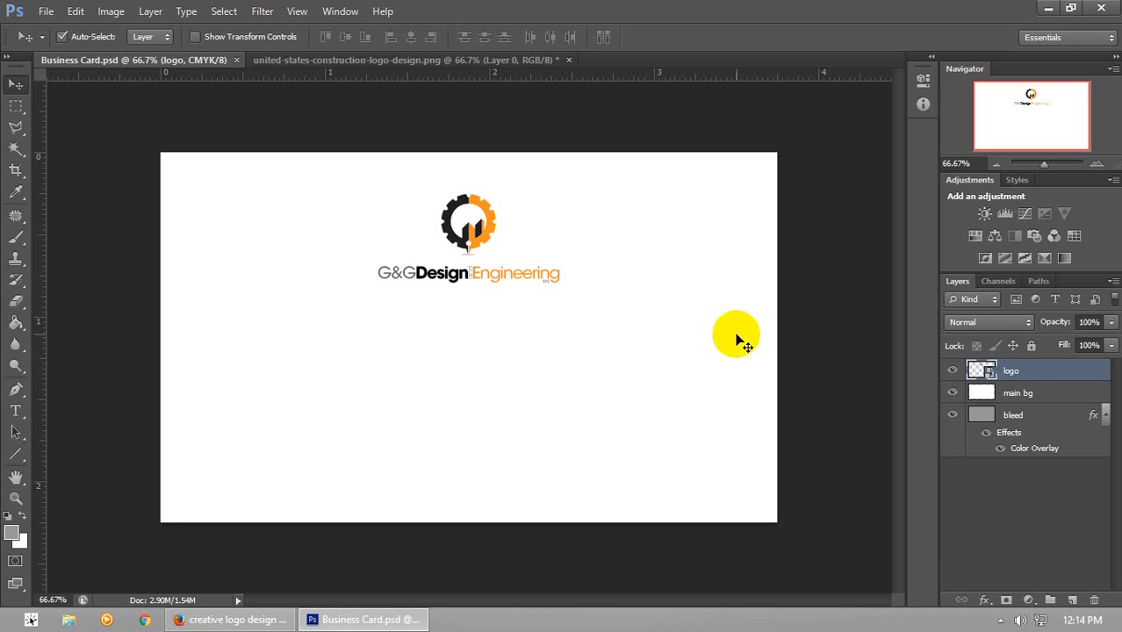
With the guides shown, add a vertical guide through the card's centre and draw a text box from the inner left guide to it
left_click(16, 410)
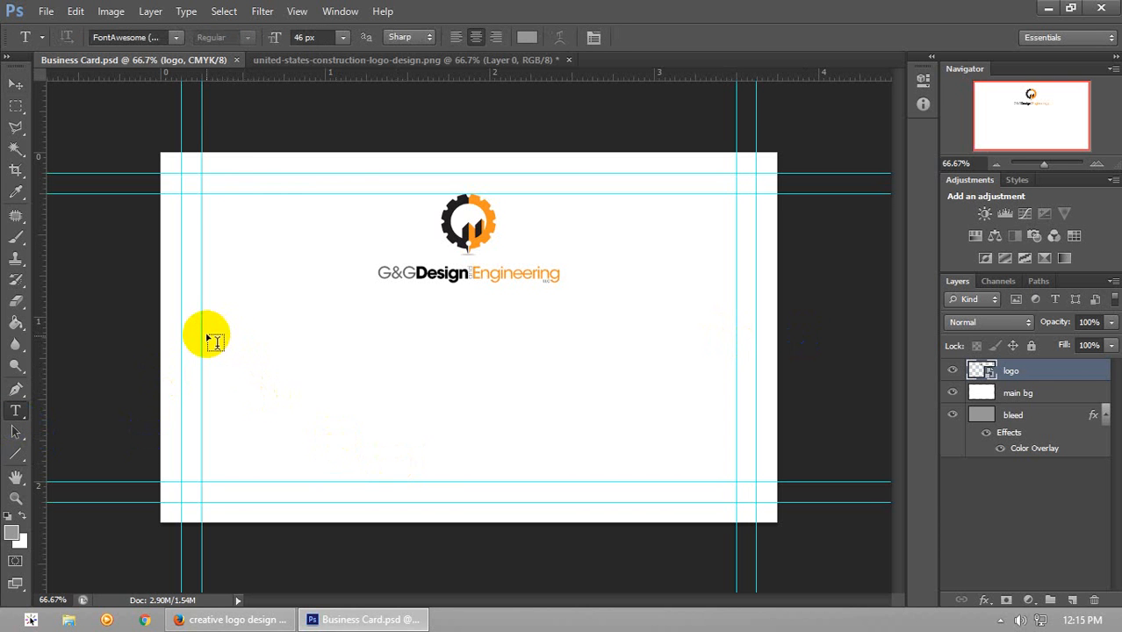
left_click_drag(38, 468, 469, 485)
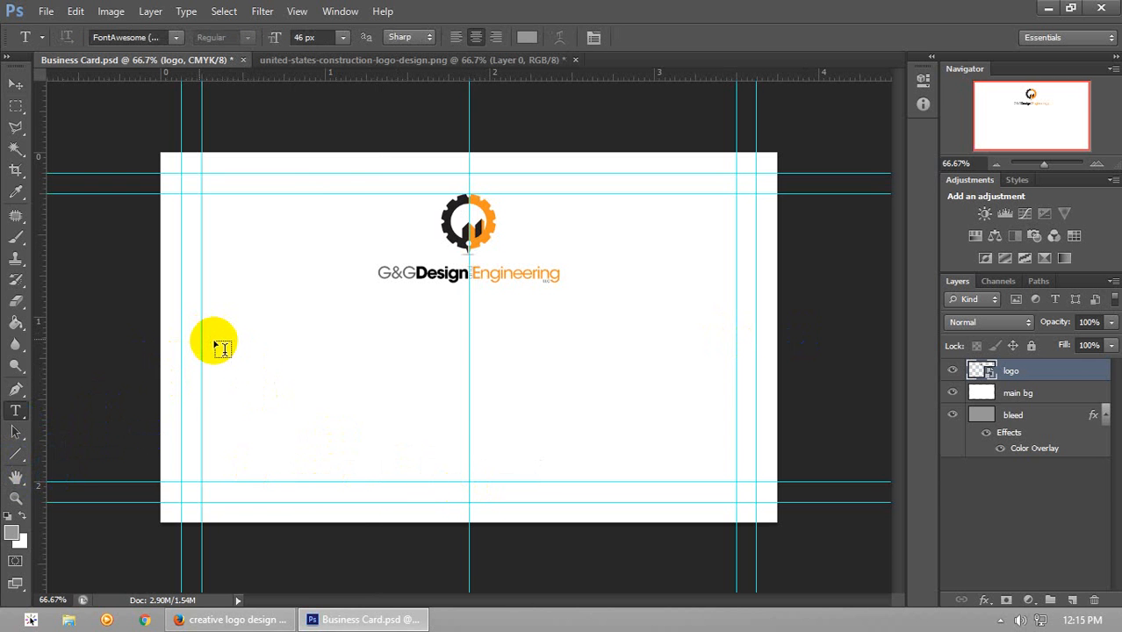
left_click_drag(202, 335, 469, 395)
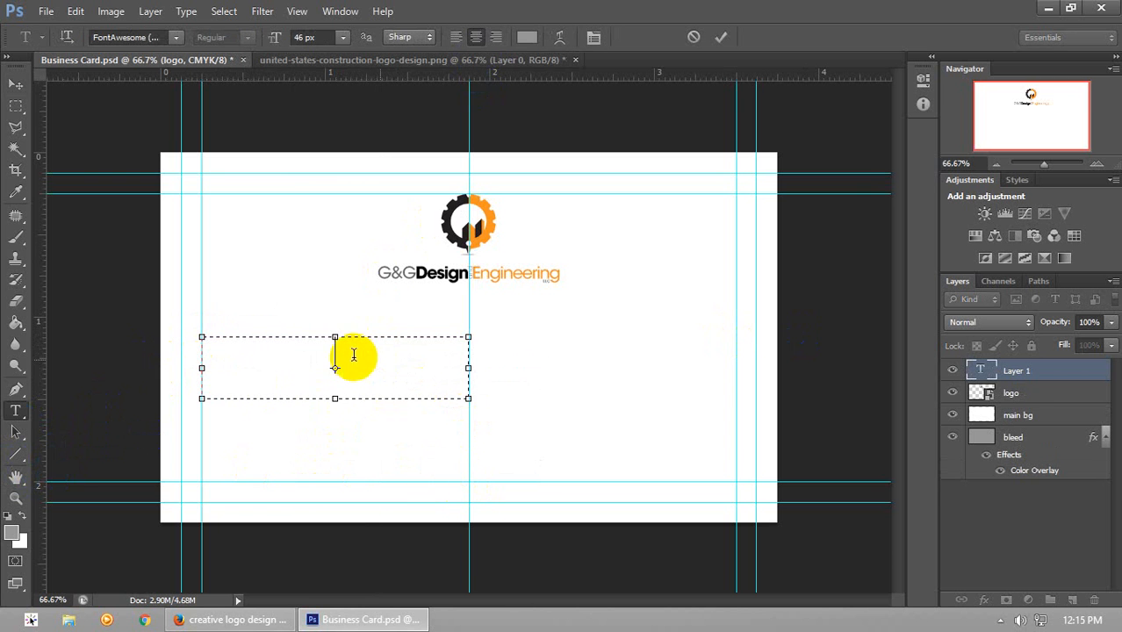
Set the font of the new text box to Rockwell
left_click(125, 37)
left_click(176, 37)
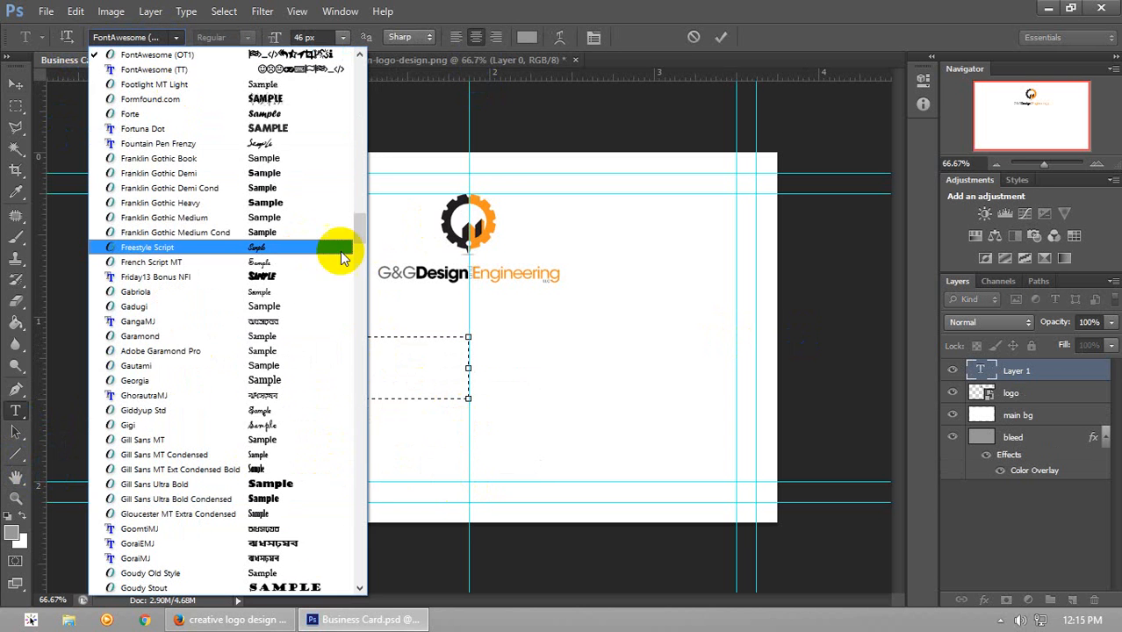
left_click_drag(363, 226, 362, 421)
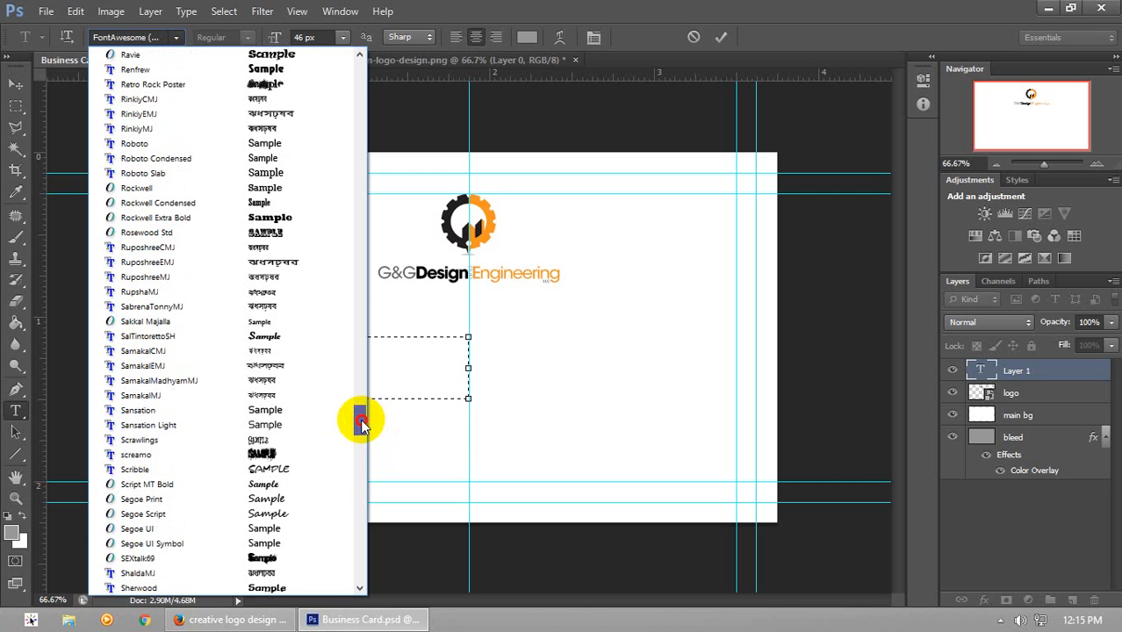
left_click(140, 188)
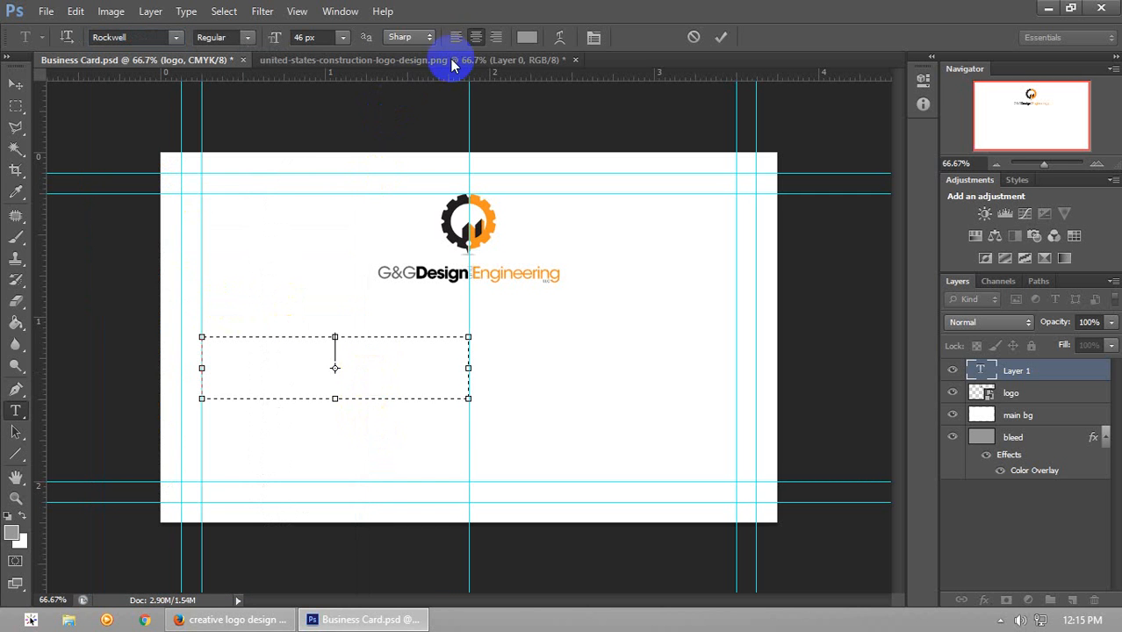
Set the text colour to the orange sampled from the logo's gear and enter the cardholder's full name in the text box
left_click(523, 37)
left_click(458, 205)
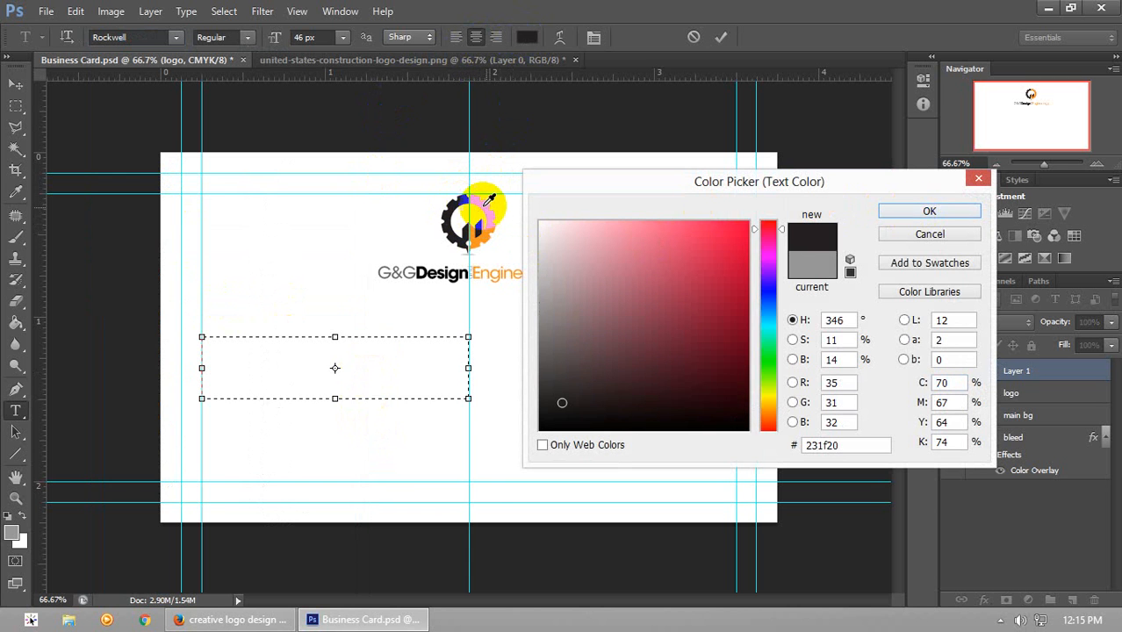
left_click(483, 205)
key("Return")
left_click(369, 360)
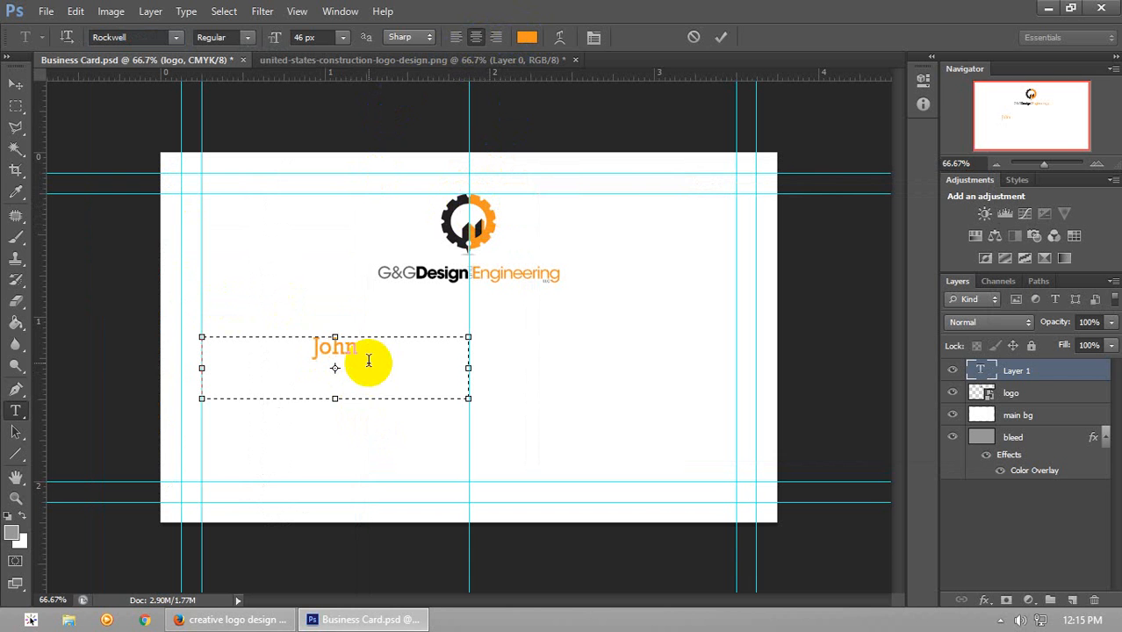
Make the cardholder's name Bold and set its font size to 13 px
key("ctrl+a")
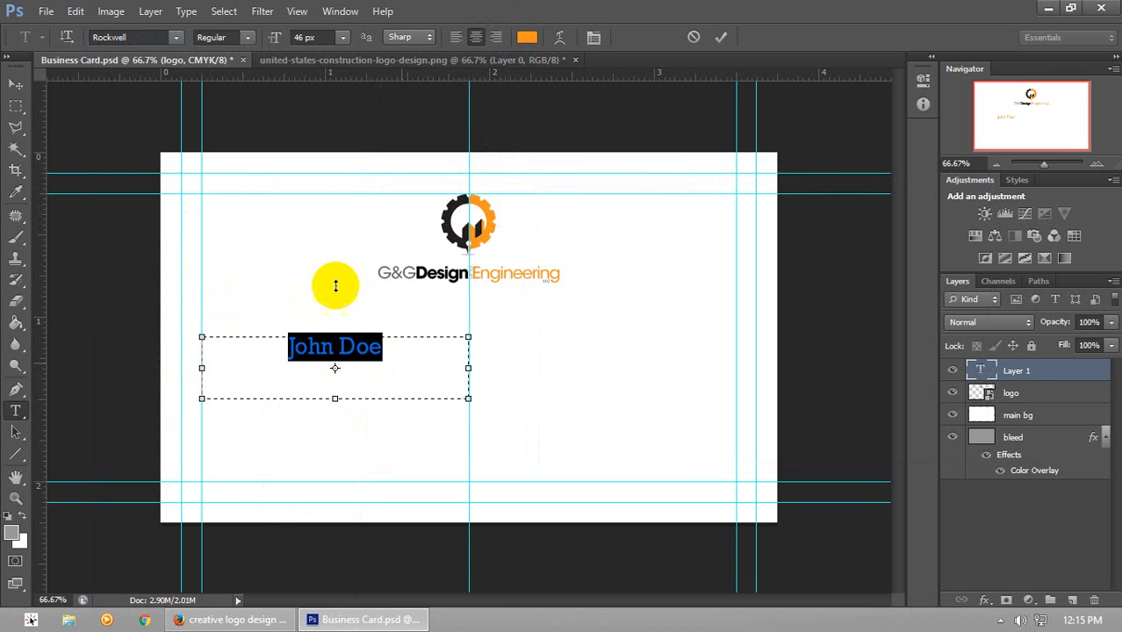
left_click(248, 36)
left_click(215, 80)
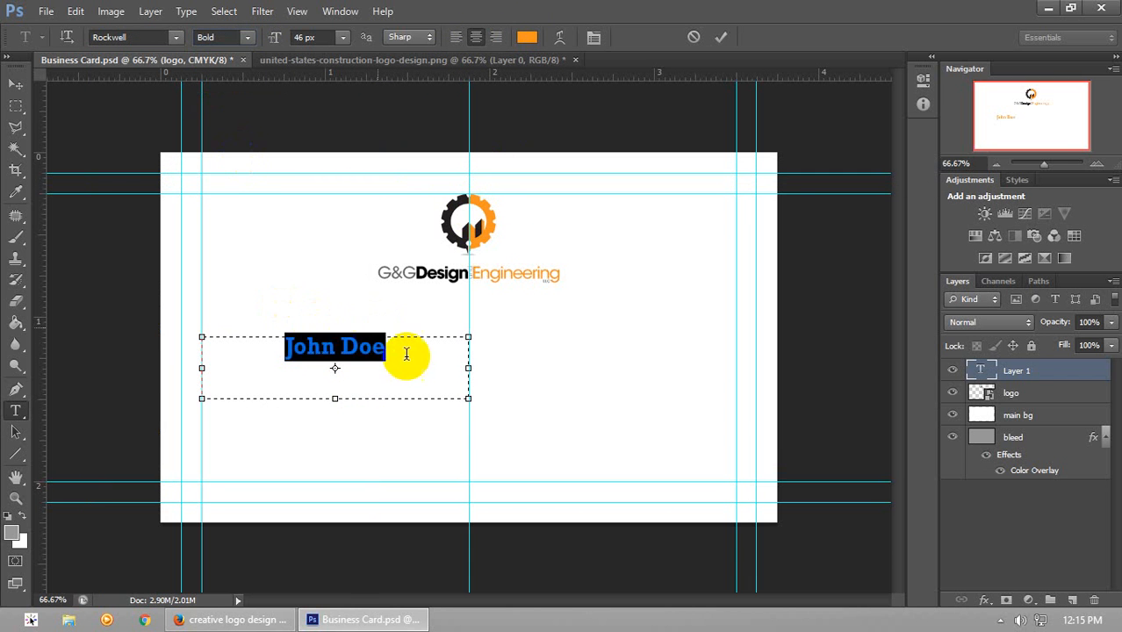
left_click_drag(426, 356, 256, 335)
left_click(325, 39)
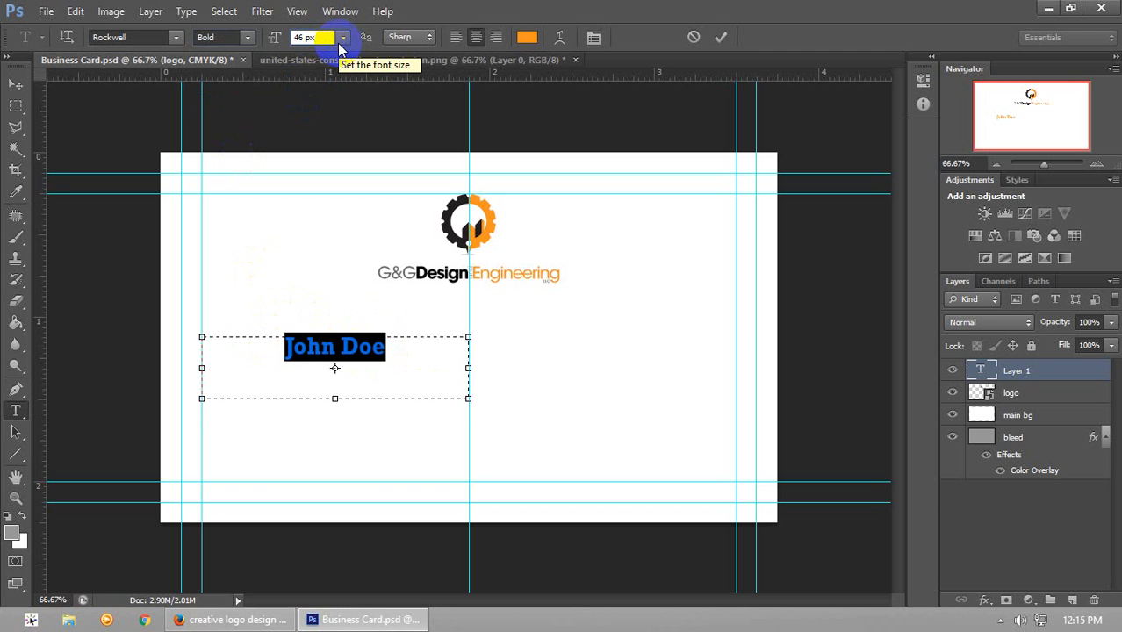
type("26")
key("Return")
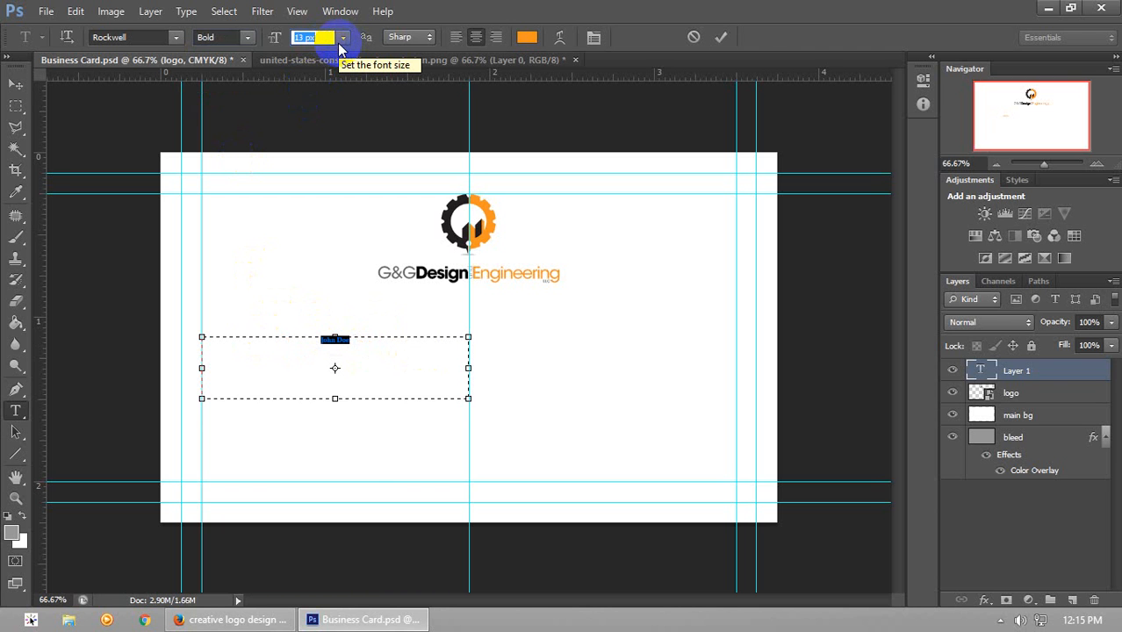
Examine the size of the name text up close and in relation to the whole card
left_click(1097, 165)
left_click_drag(1049, 100, 1029, 120)
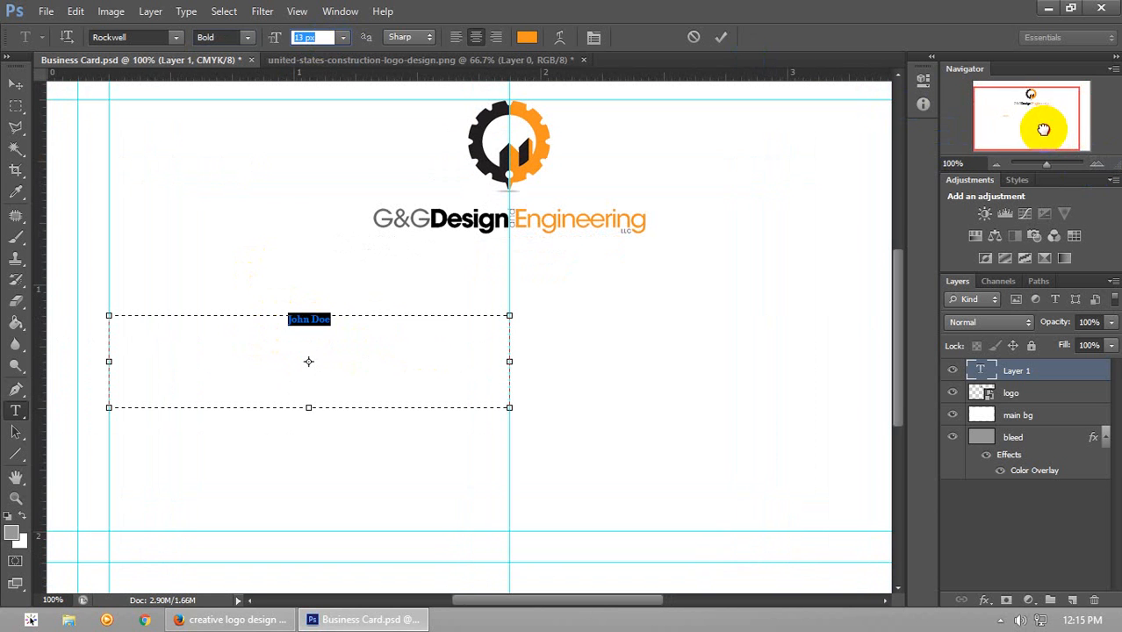
left_click_drag(389, 327, 258, 319)
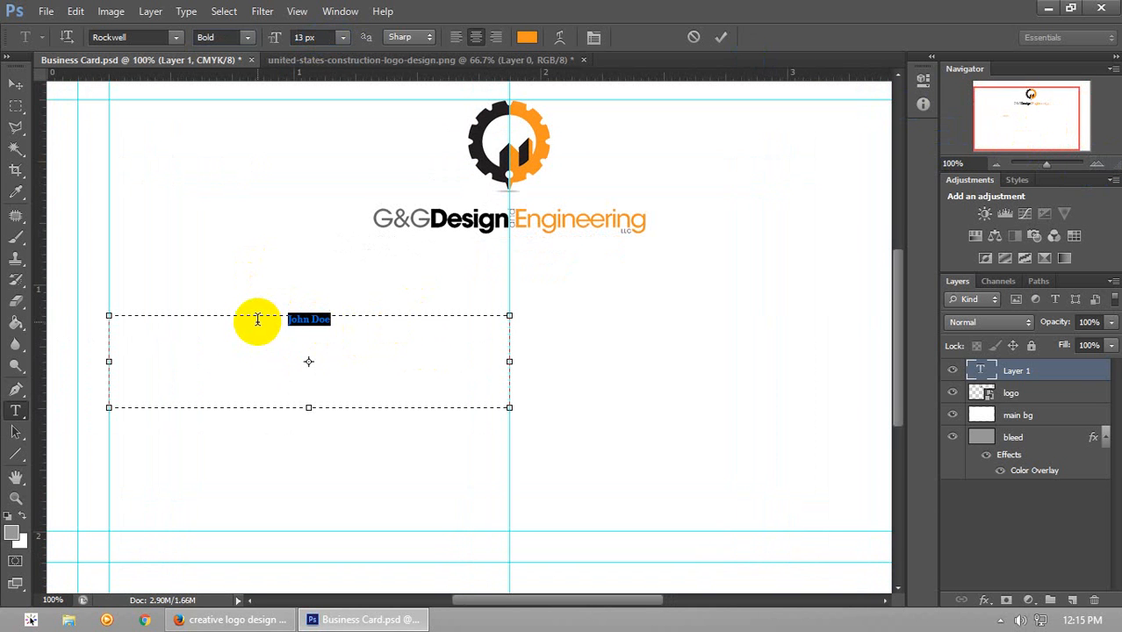
left_click_drag(377, 331, 285, 324)
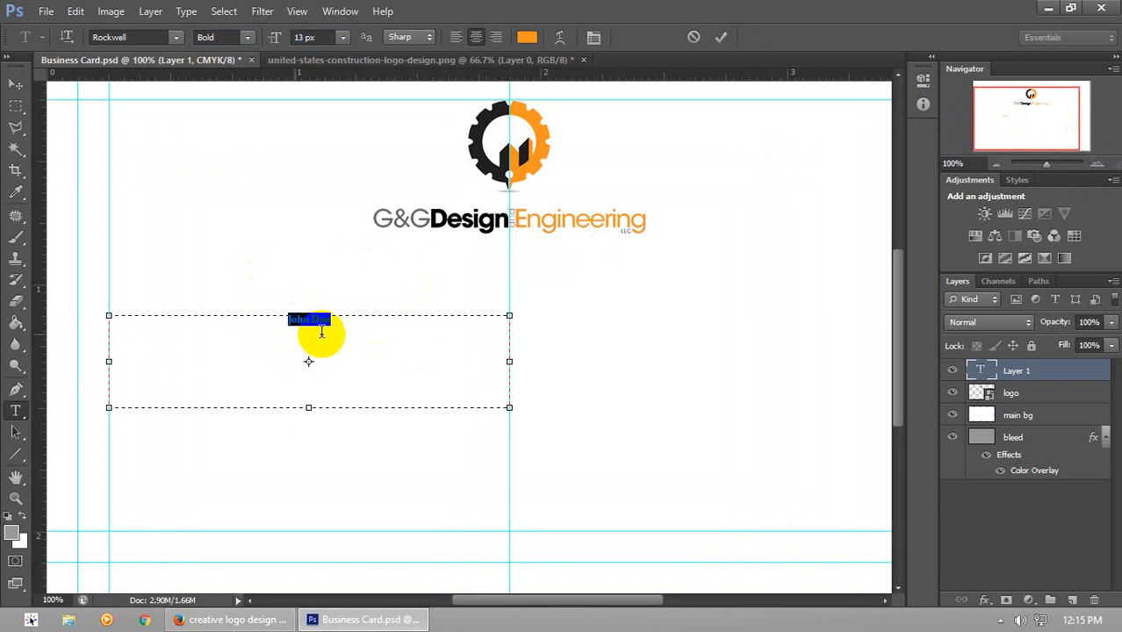
left_click(384, 329)
left_click_drag(384, 328, 228, 321)
left_click(372, 329)
left_click_drag(372, 329, 177, 324)
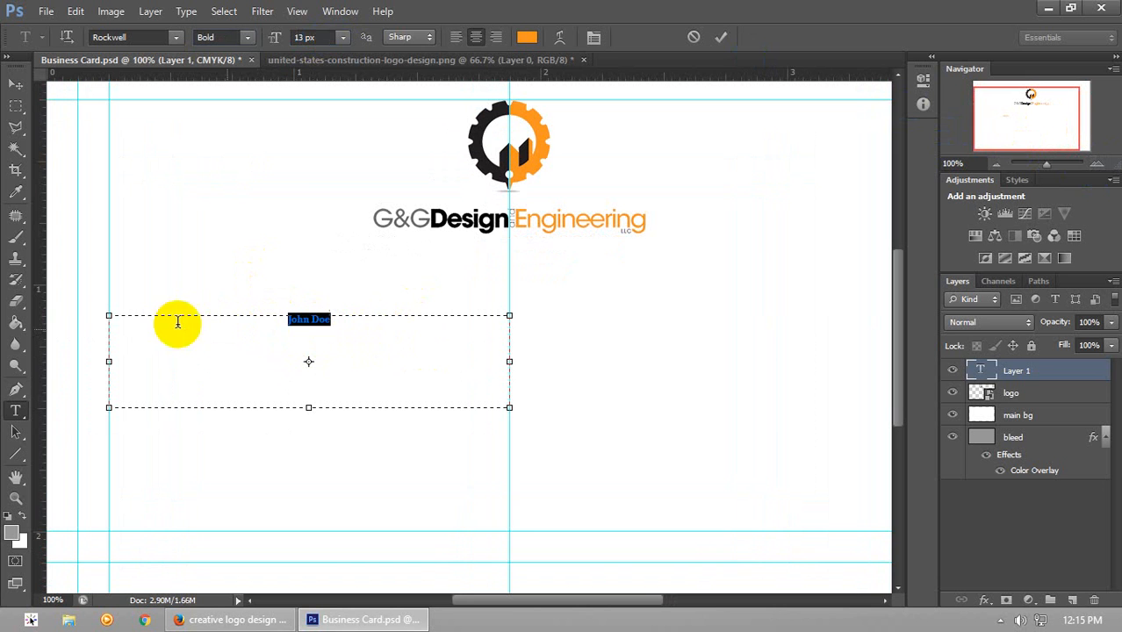
left_click_drag(431, 330, 143, 319)
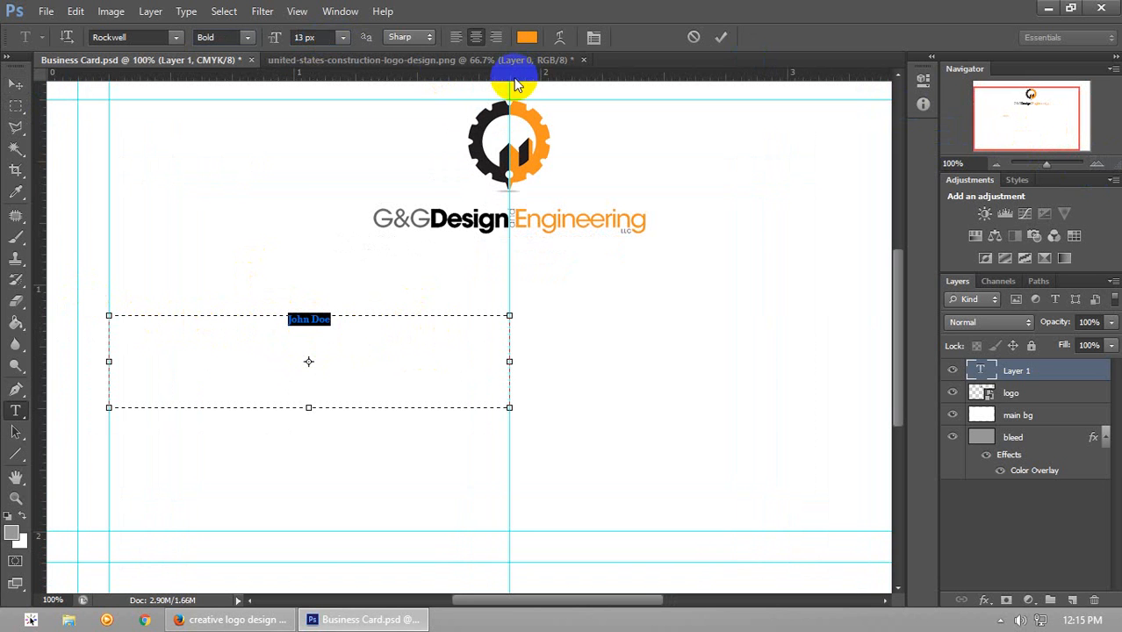
left_click(303, 37)
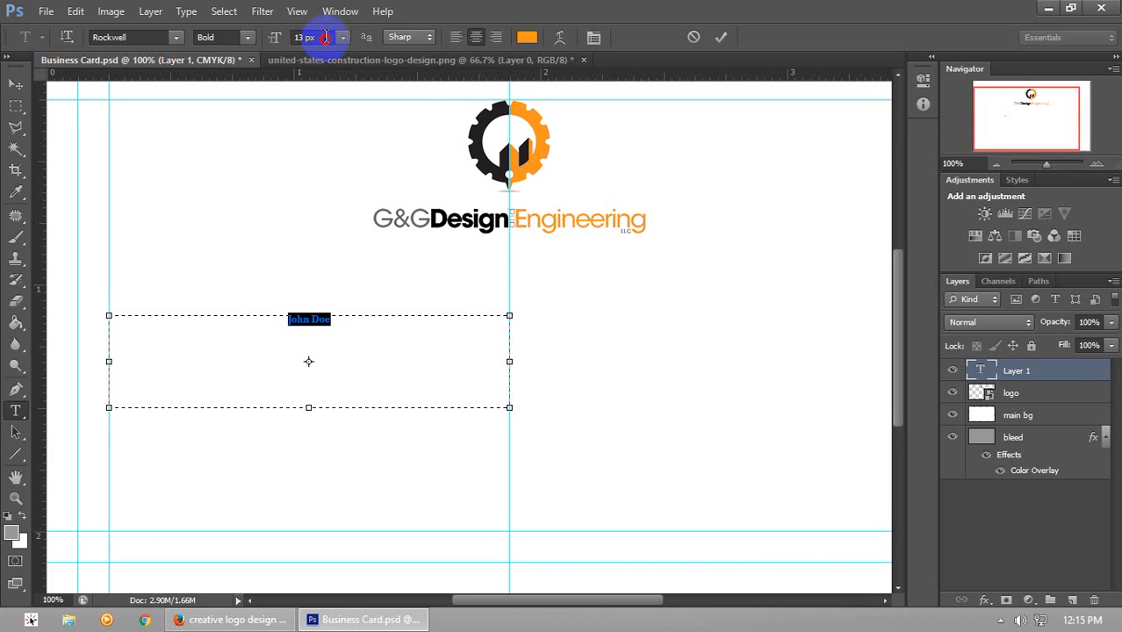
left_click(409, 340)
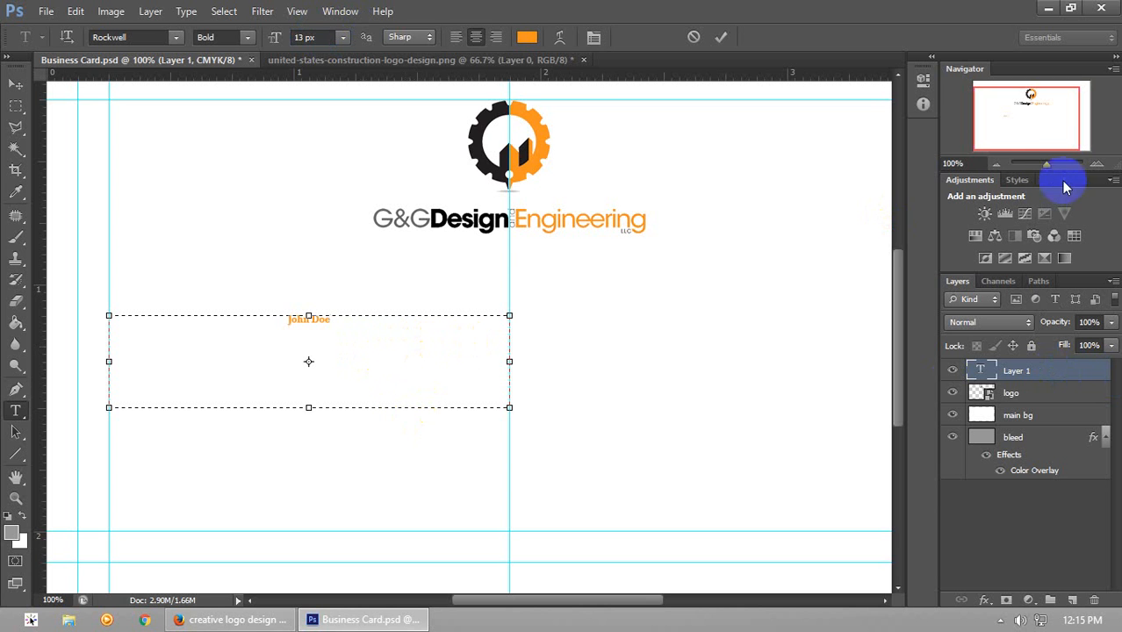
left_click(996, 165)
left_click(996, 165)
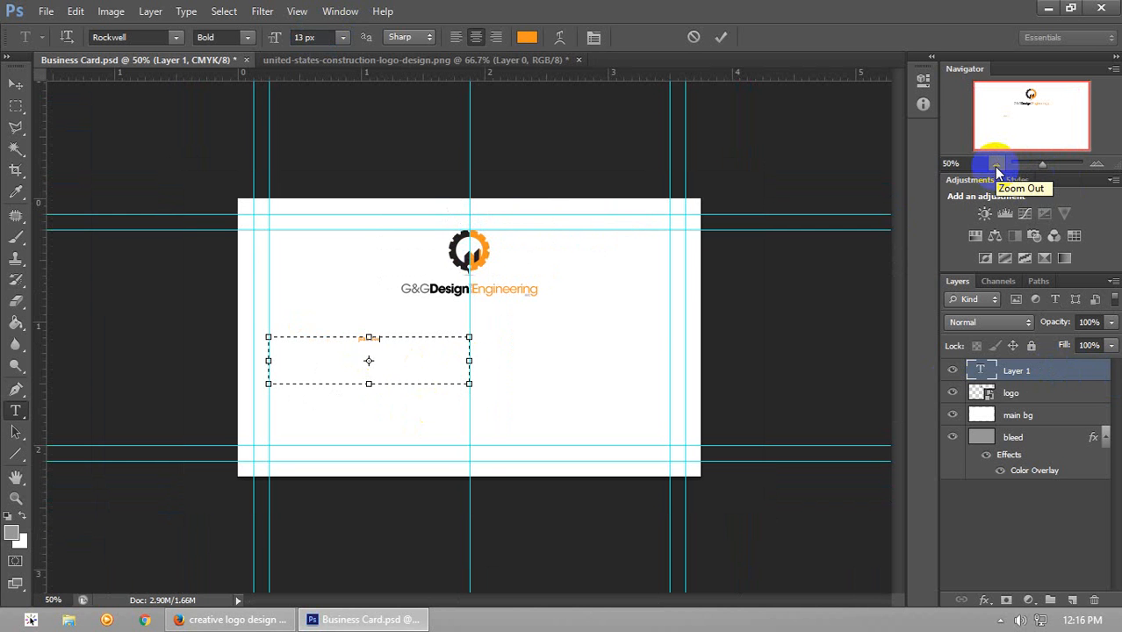
Try the Roboto font on the cardholder's name
left_click(1097, 164)
left_click(1096, 164)
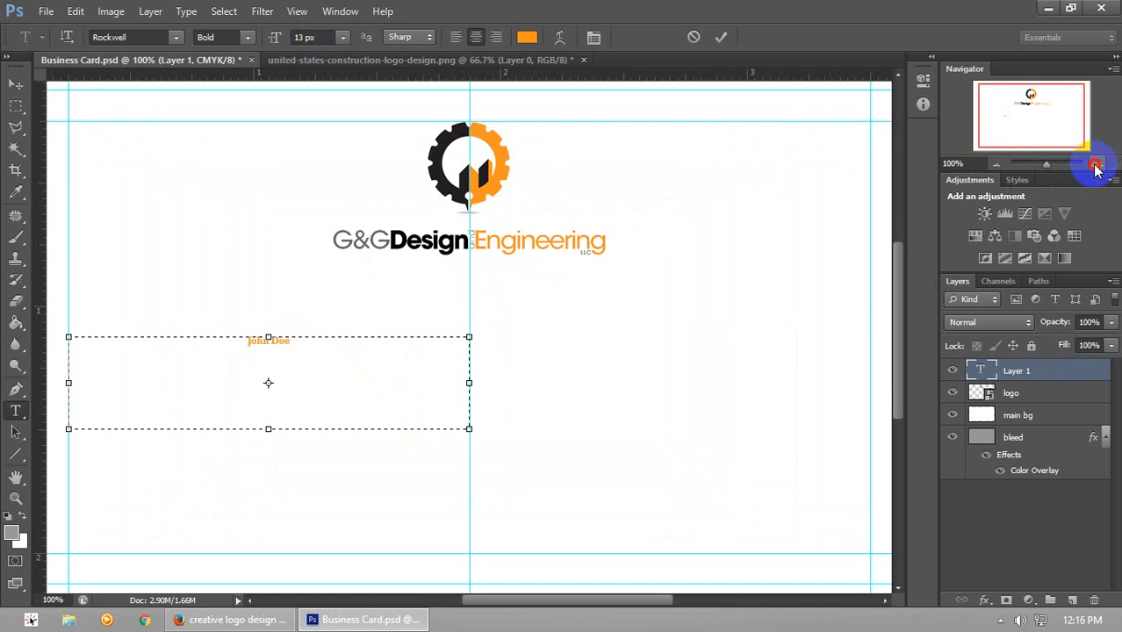
left_click(1096, 164)
mouse_move(1022, 128)
left_mouse_down()
mouse_move(1000, 120)
mouse_move(1036, 120)
left_mouse_up()
left_click(997, 166)
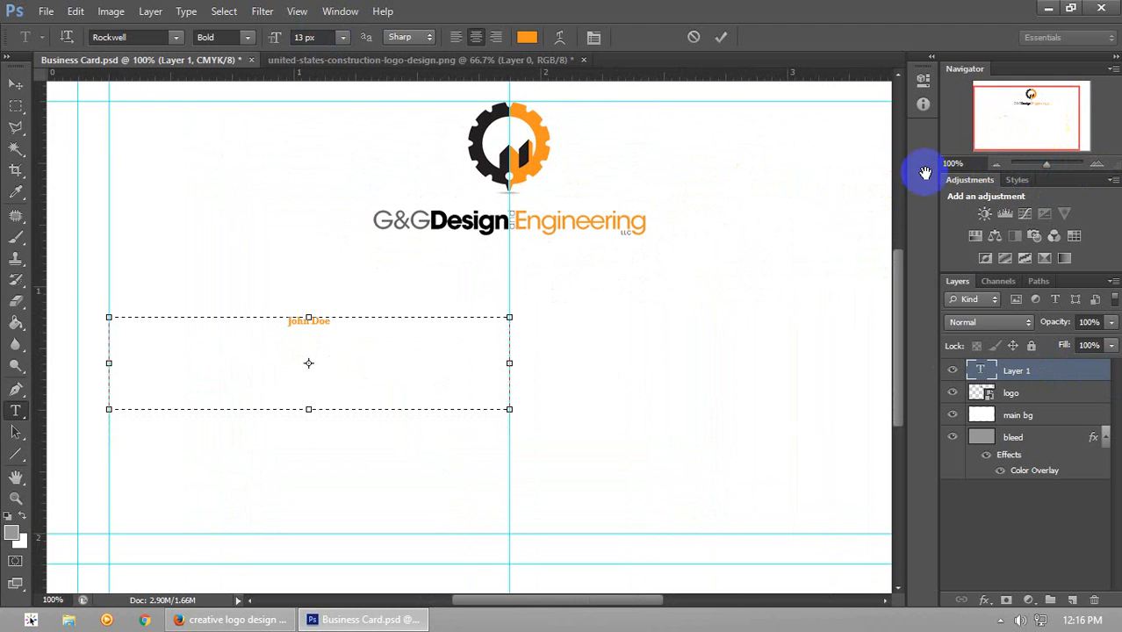
left_click(287, 341)
left_click(370, 328)
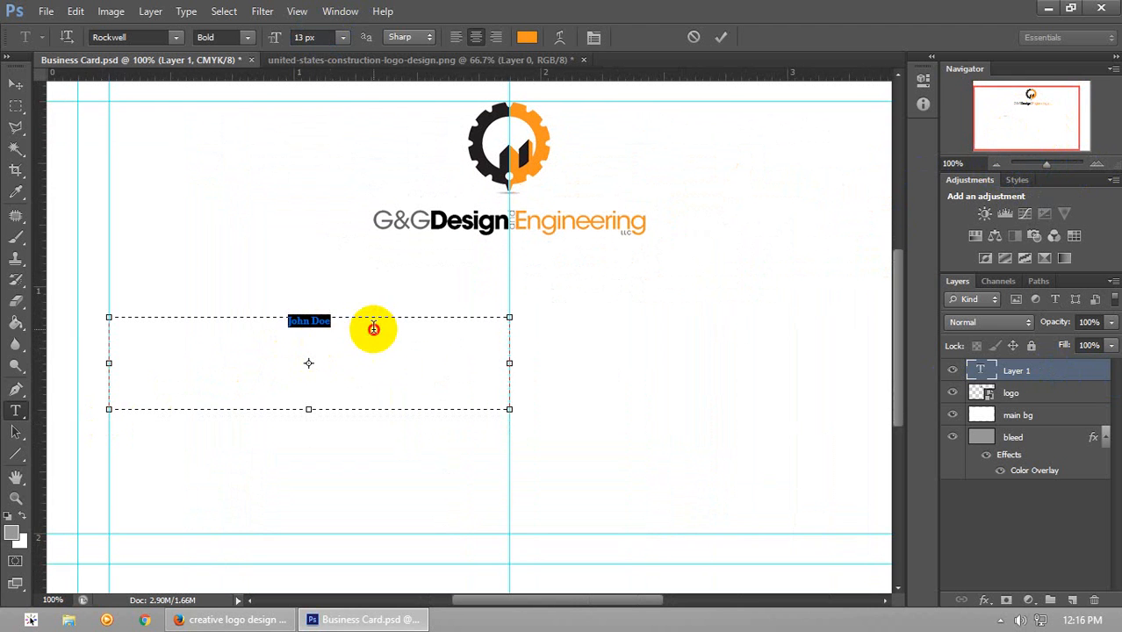
key("ctrl+a")
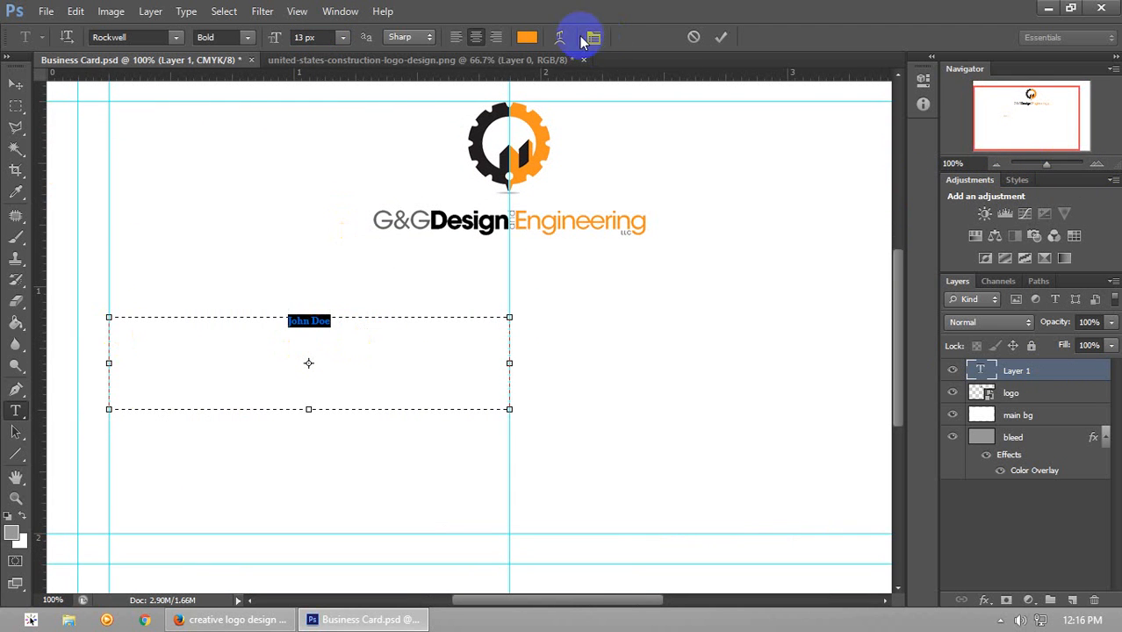
left_click(177, 38)
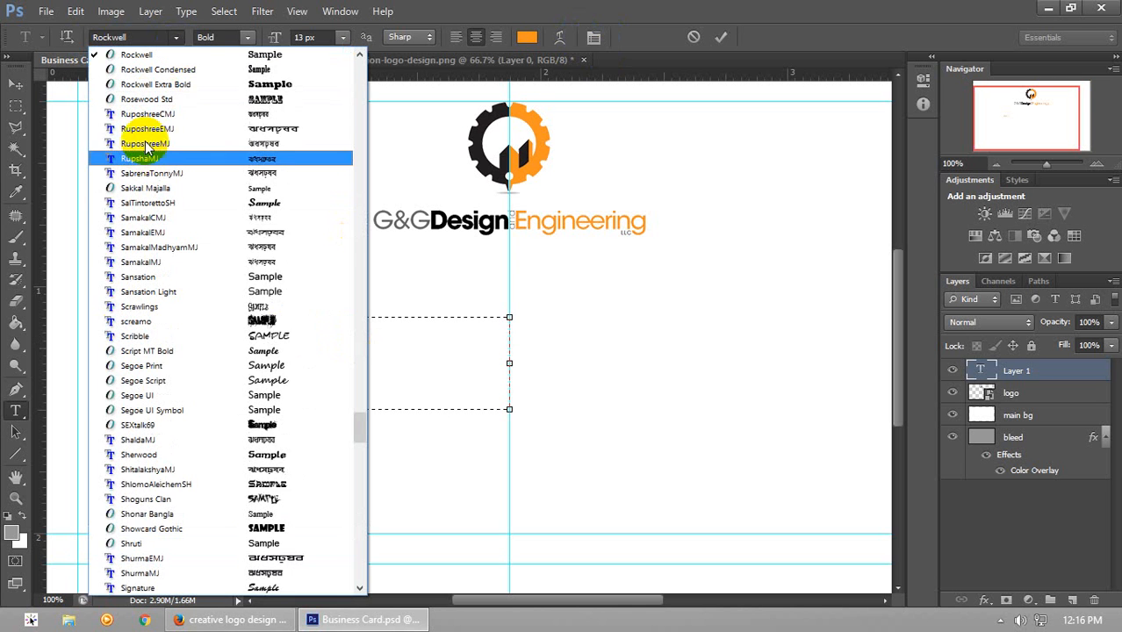
scroll(158, 175, "up", 3)
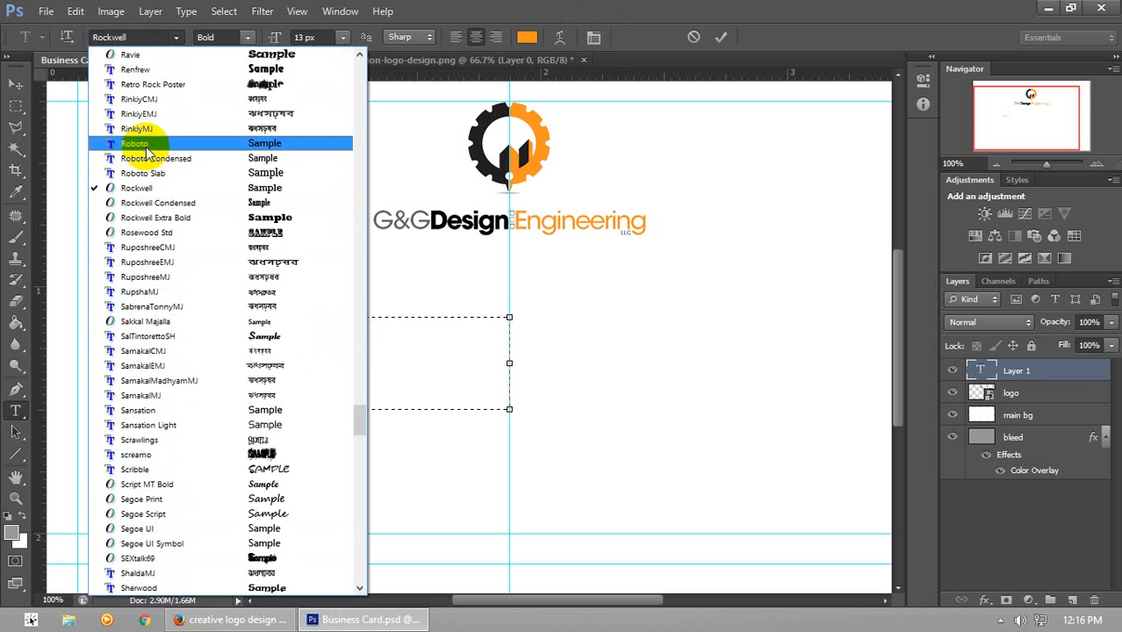
left_click(132, 143)
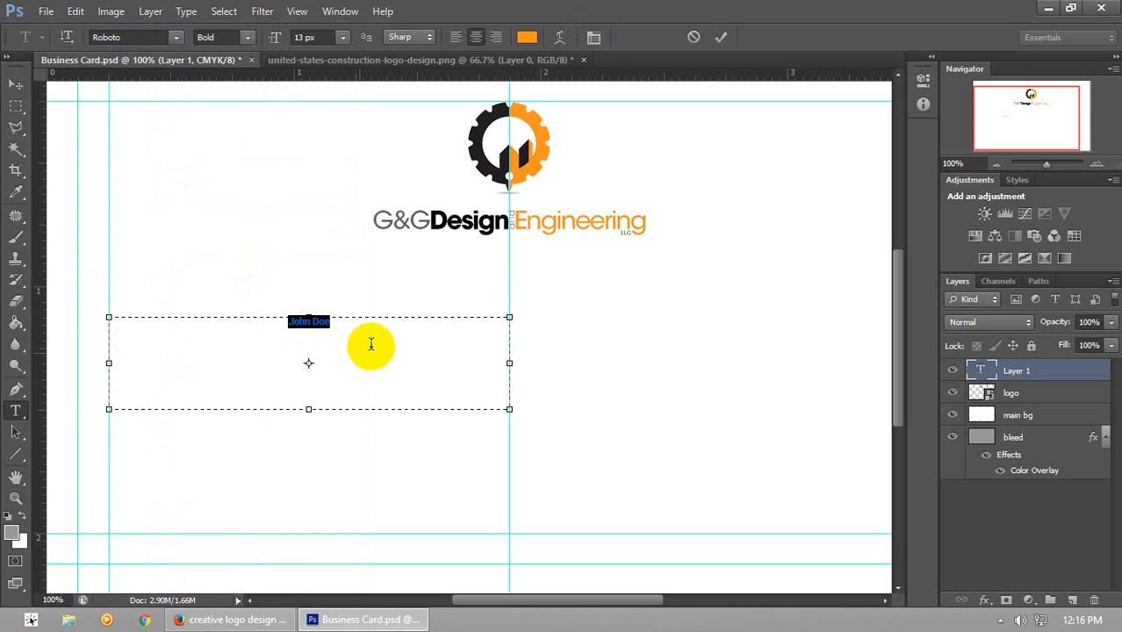
Set the font of the cardholder's name back to Rockwell
left_click(177, 38)
left_click(157, 99)
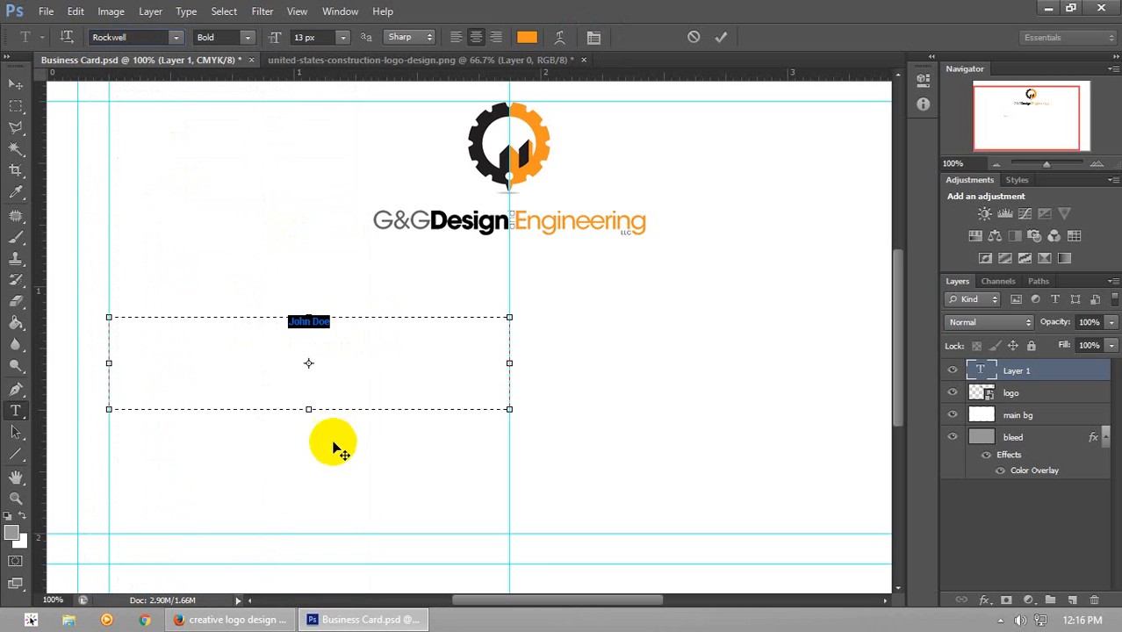
left_click(394, 369)
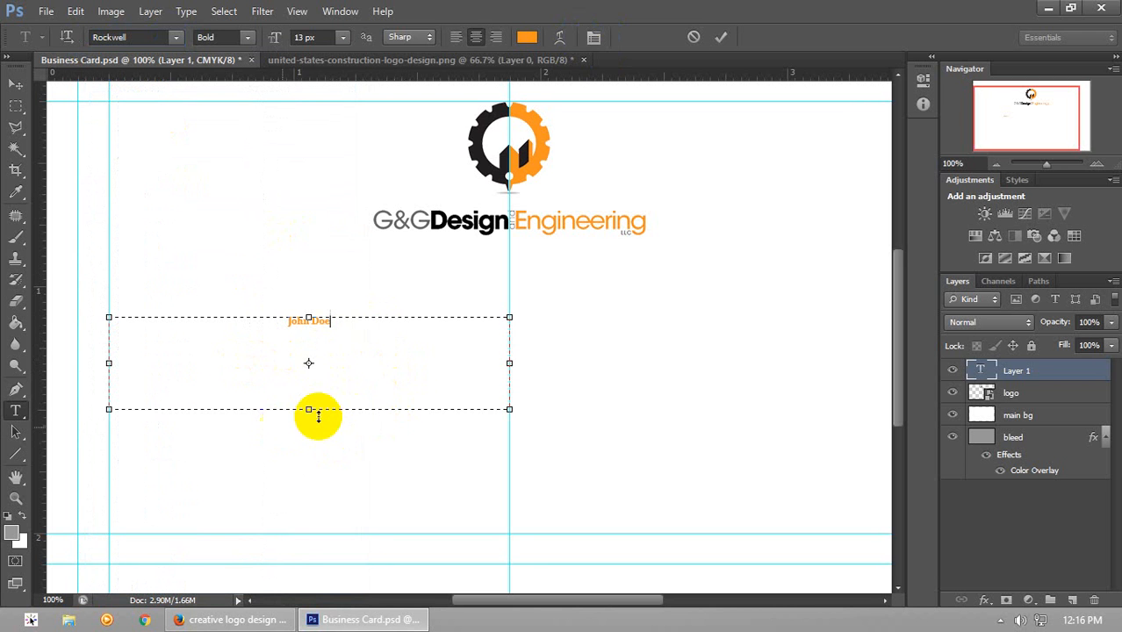
Shorten the name's text box to roughly the height of its single line and commit the text
left_click_drag(309, 409, 309, 344)
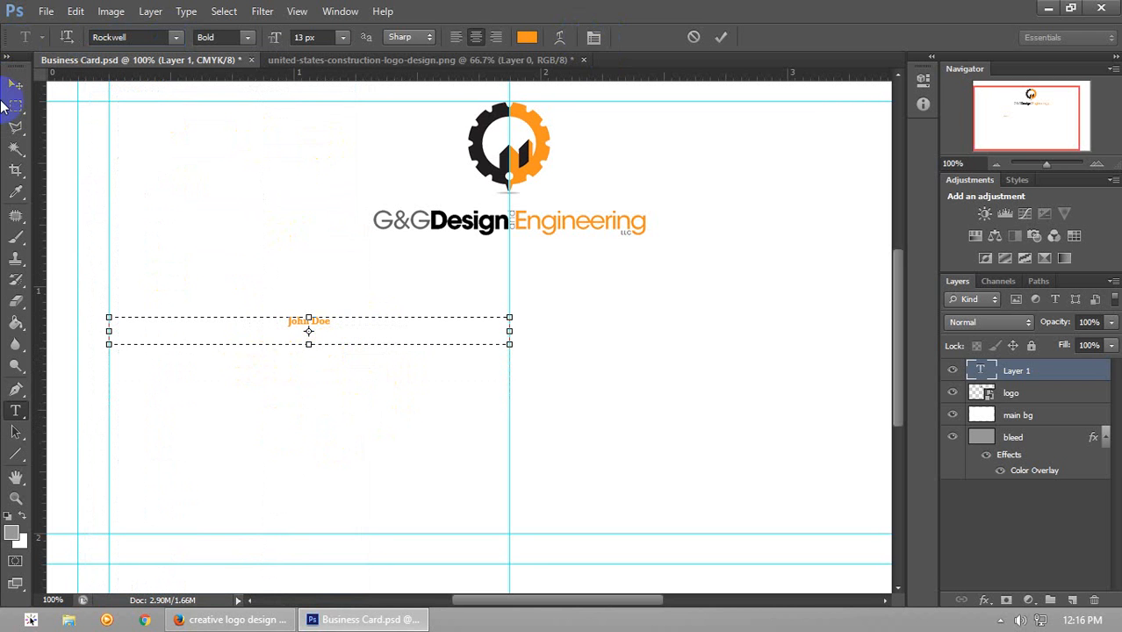
left_click(16, 85)
left_click_drag(1001, 144, 1013, 117)
left_click(998, 164)
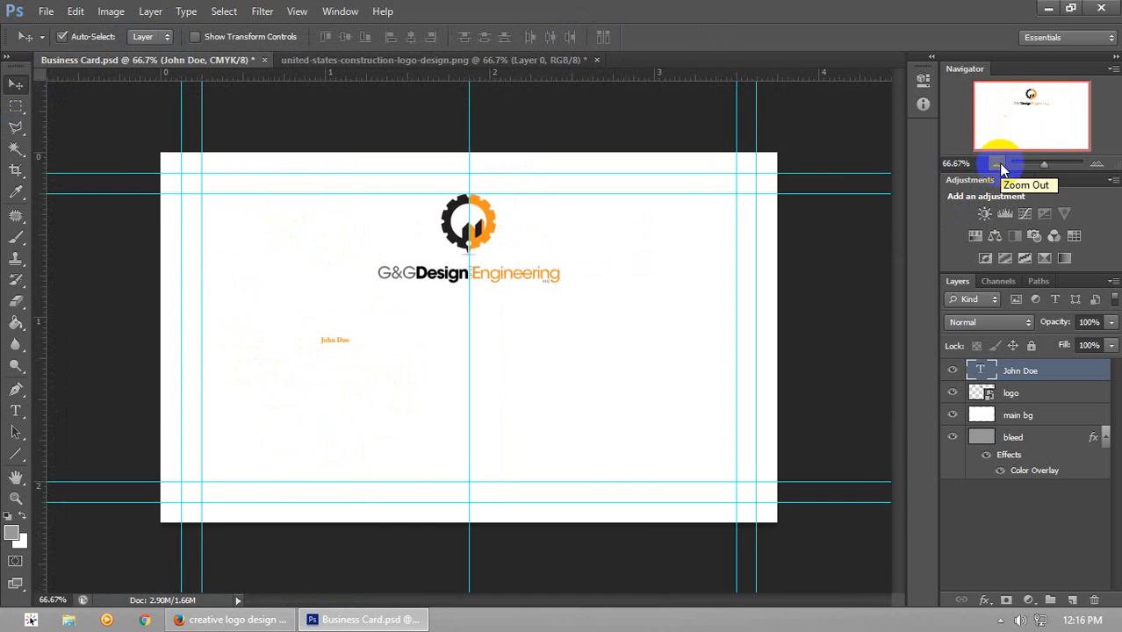
left_click(79, 13)
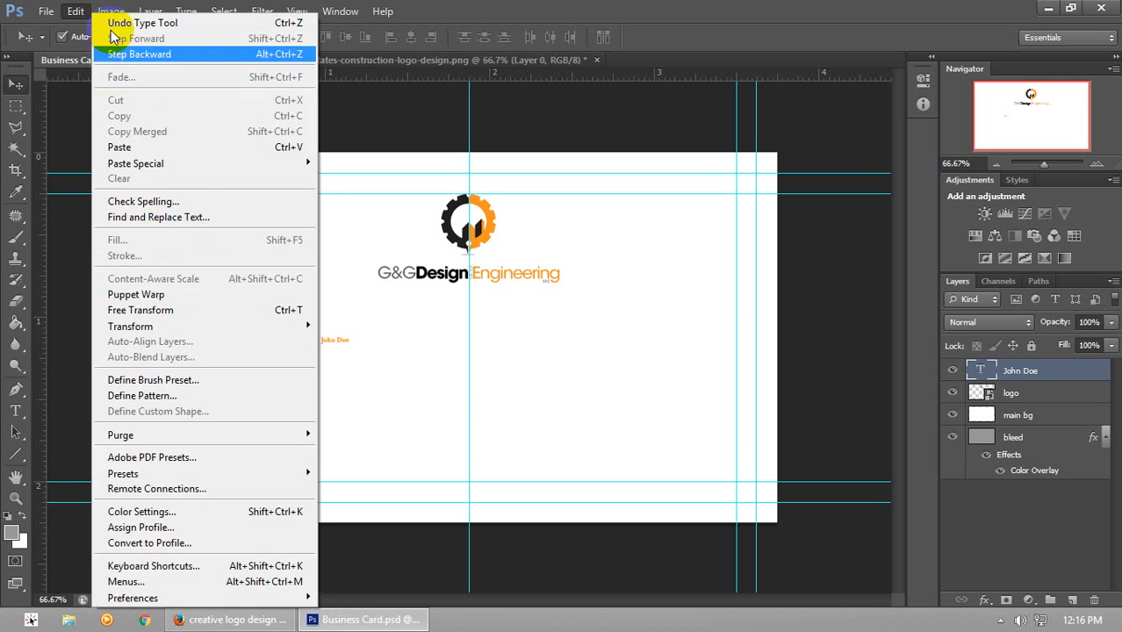
mouse_move(114, 18)
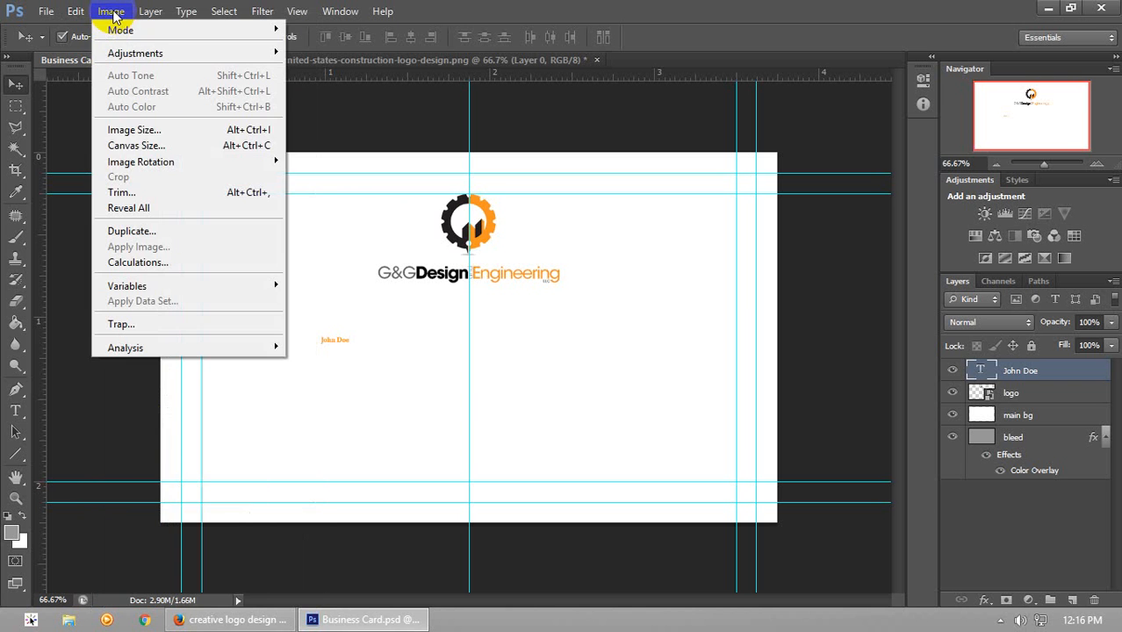
left_click(144, 144)
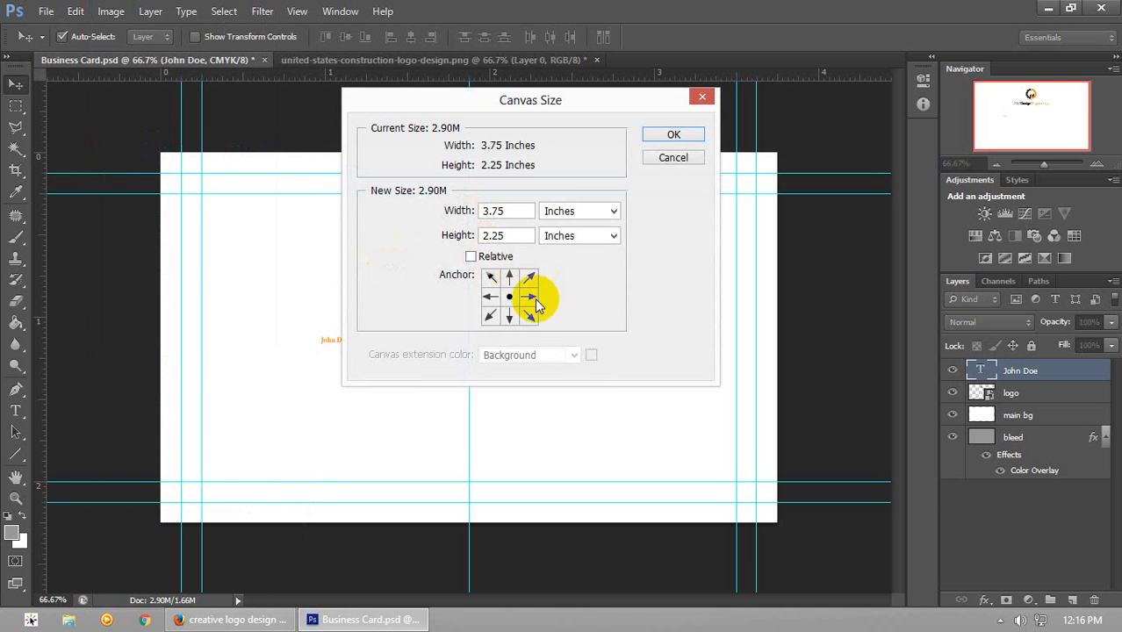
left_click(671, 159)
Try resampling the business card to a resolution of 72 pixels/inch
left_click(111, 12)
left_click(137, 129)
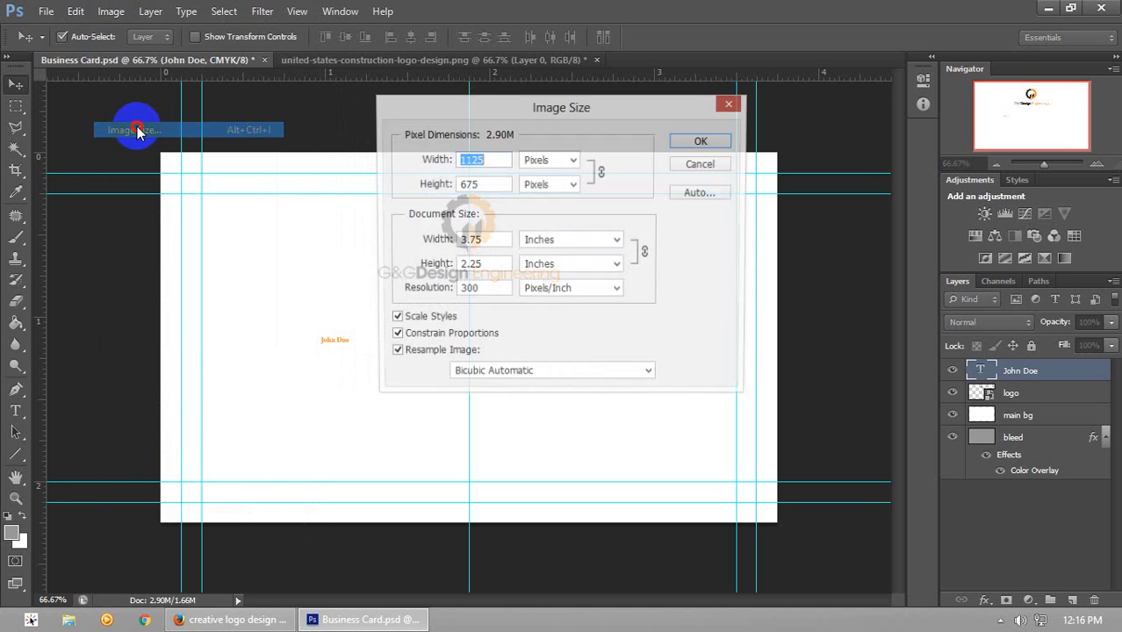
left_click_drag(494, 290, 455, 292)
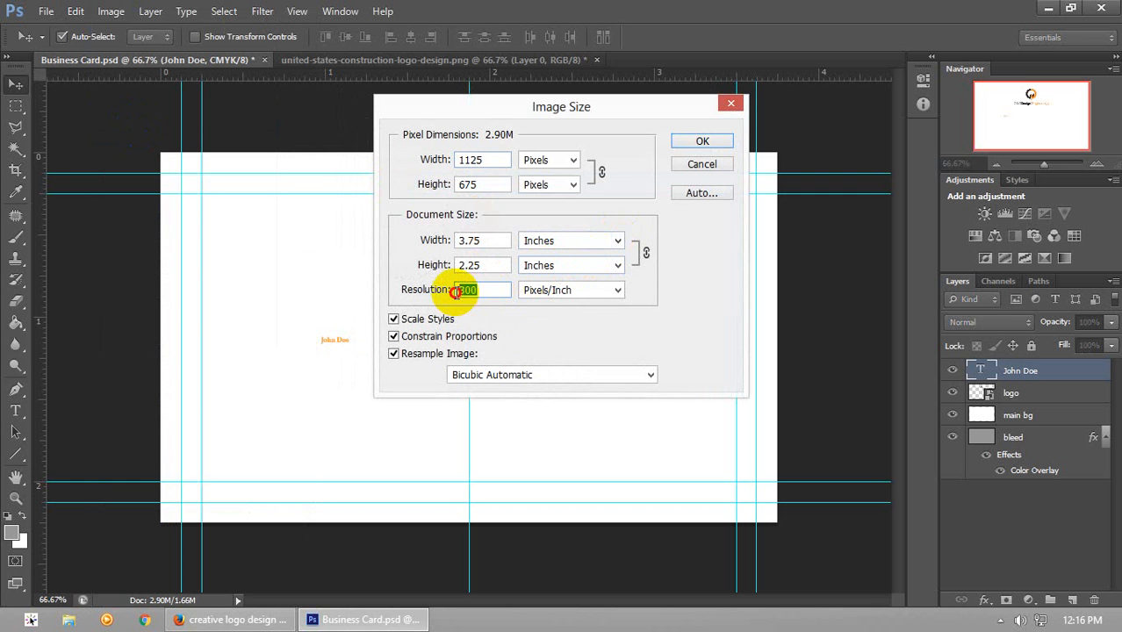
type("72")
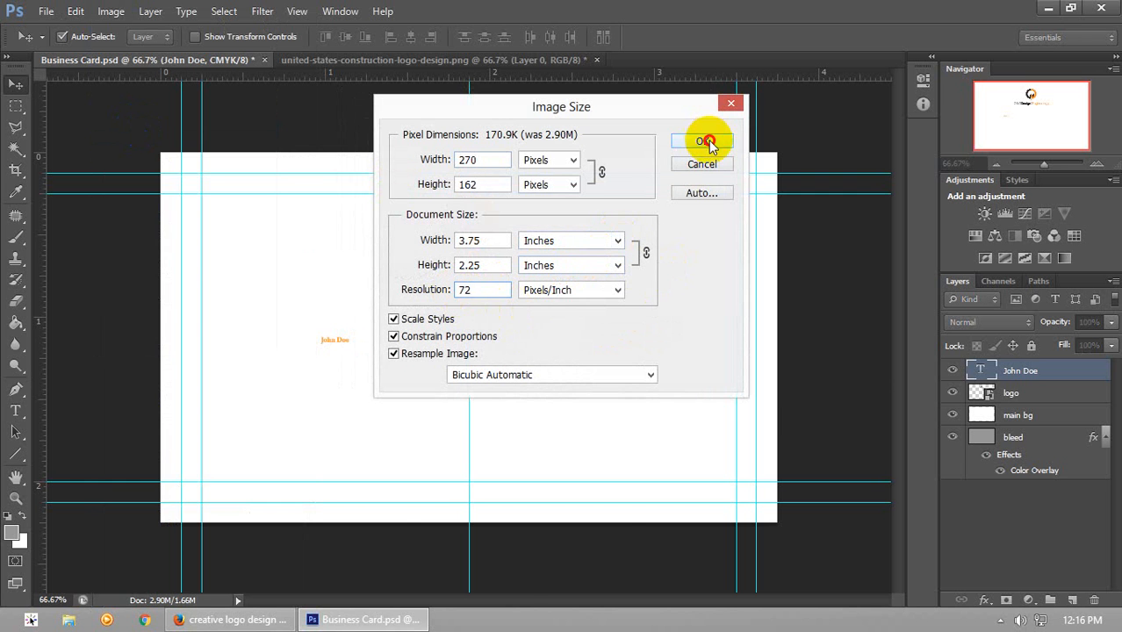
left_click(706, 142)
left_click(1095, 165)
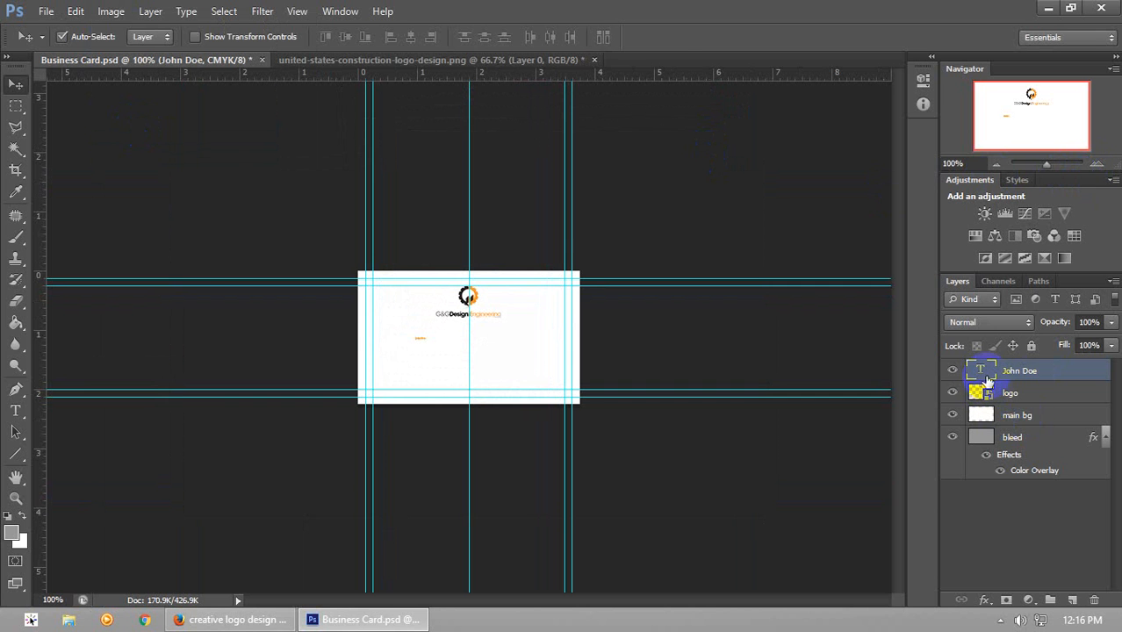
Set the cardholder's name to a font size of 11 px and compare it with the whole card
double_click(985, 379)
left_click(340, 39)
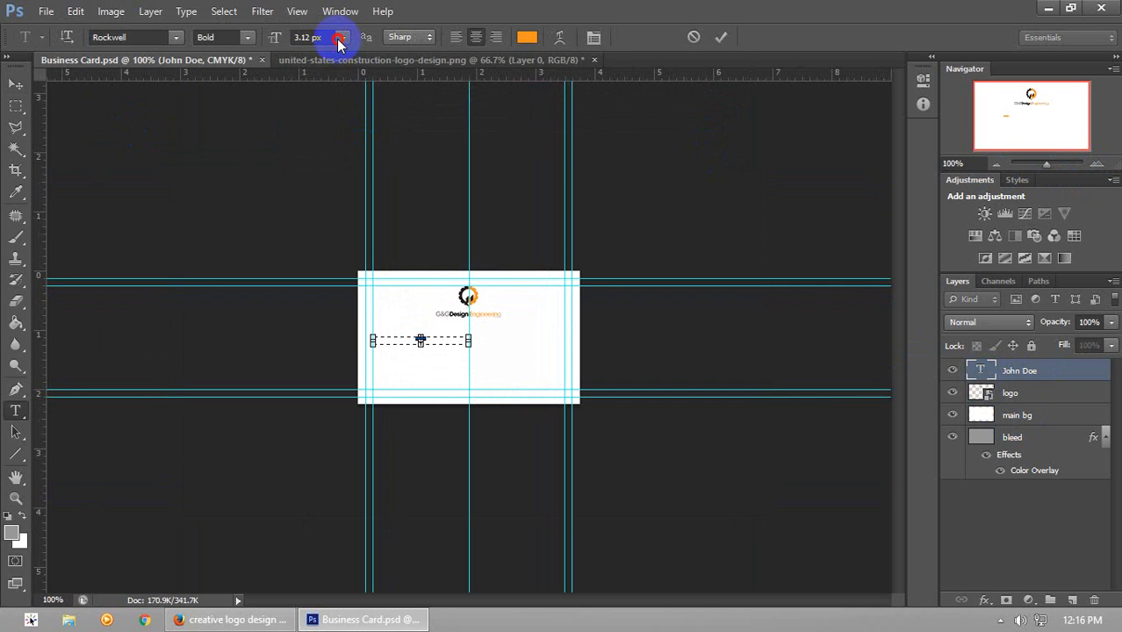
left_click(333, 155)
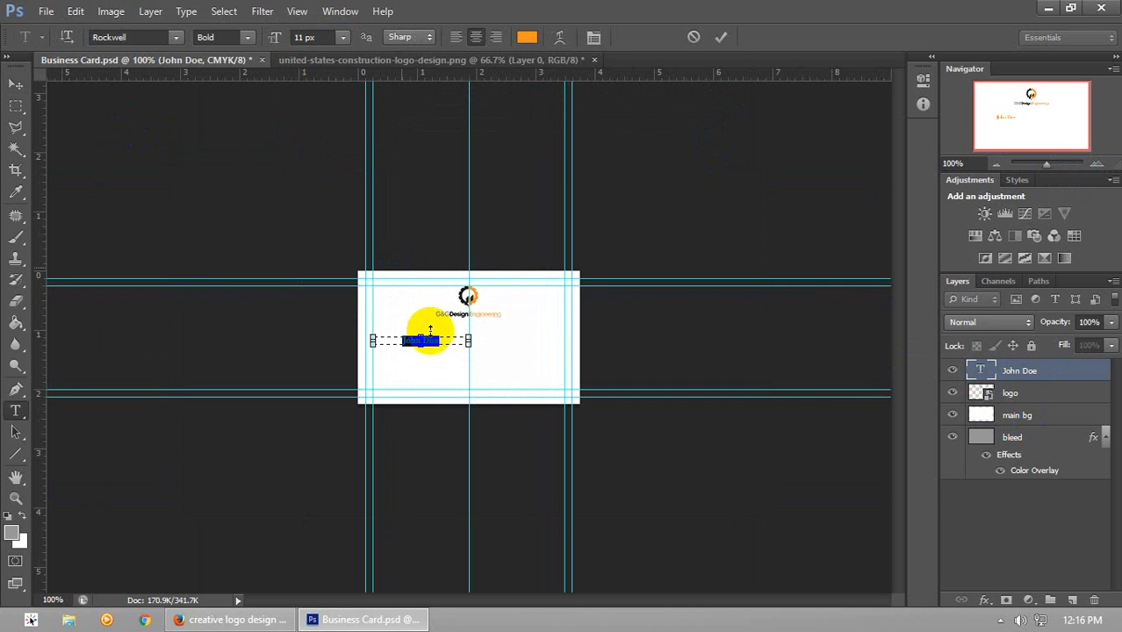
left_click(446, 337)
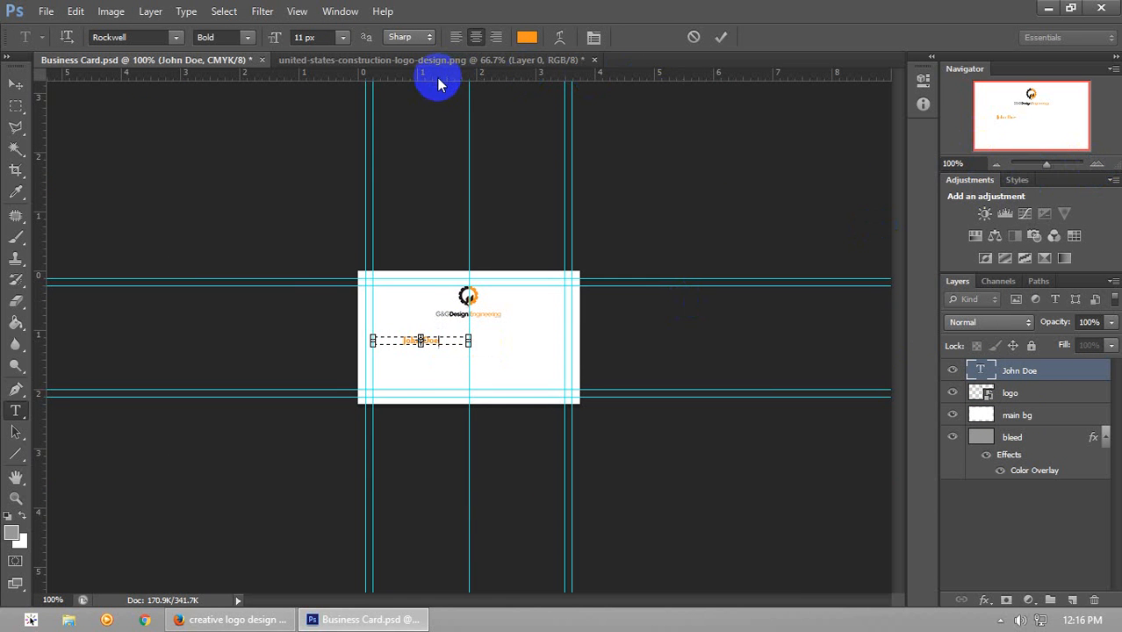
left_click(1095, 165)
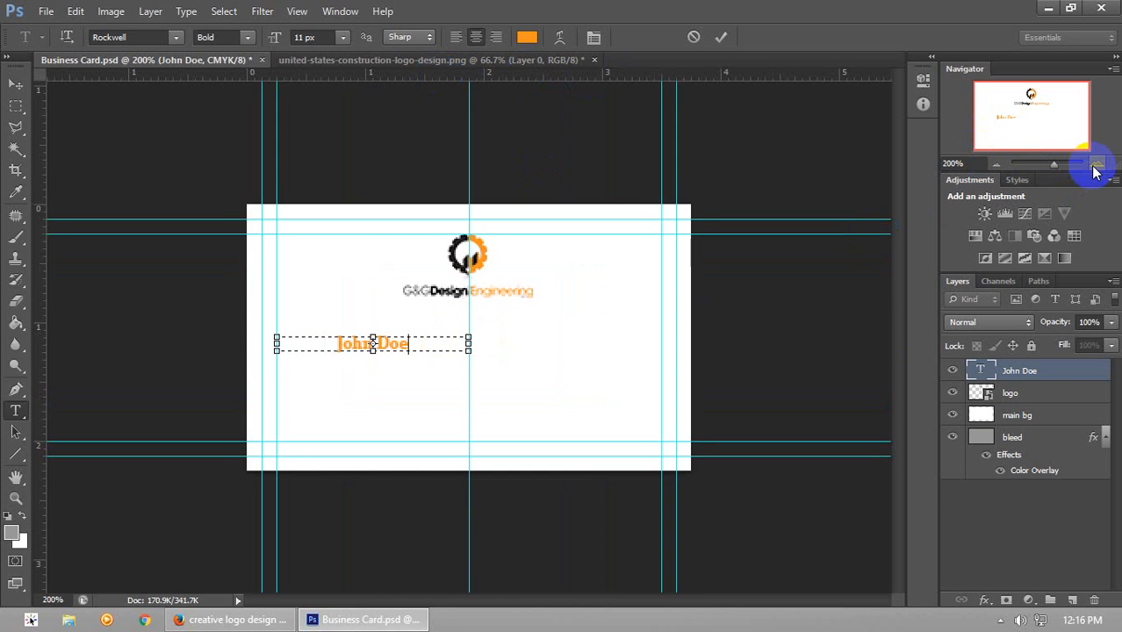
left_click(995, 165)
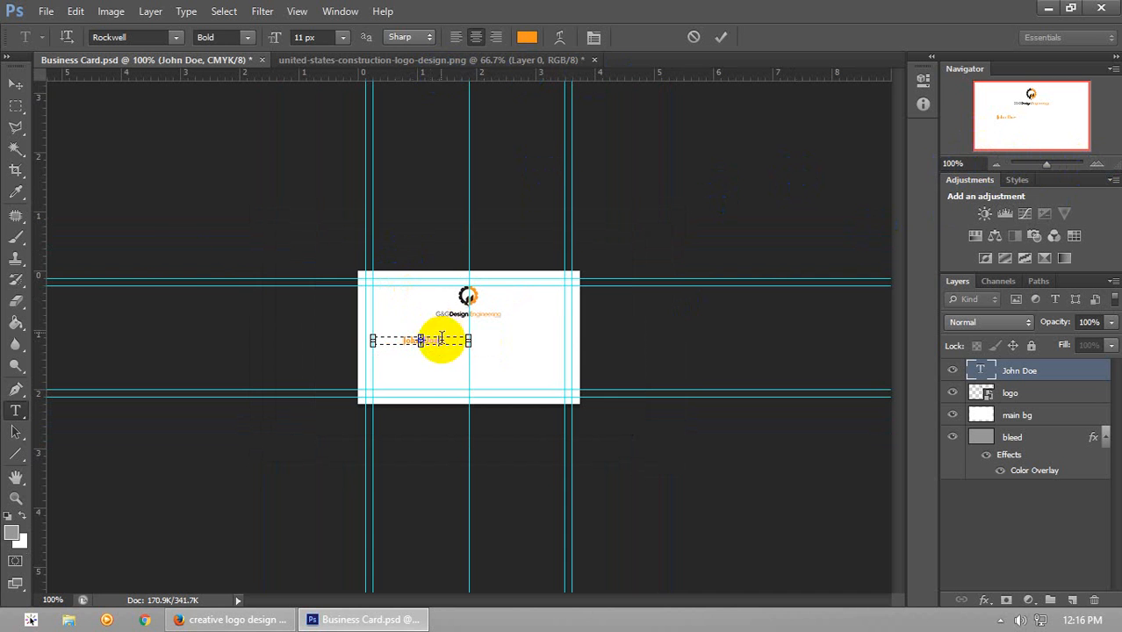
left_click(17, 84)
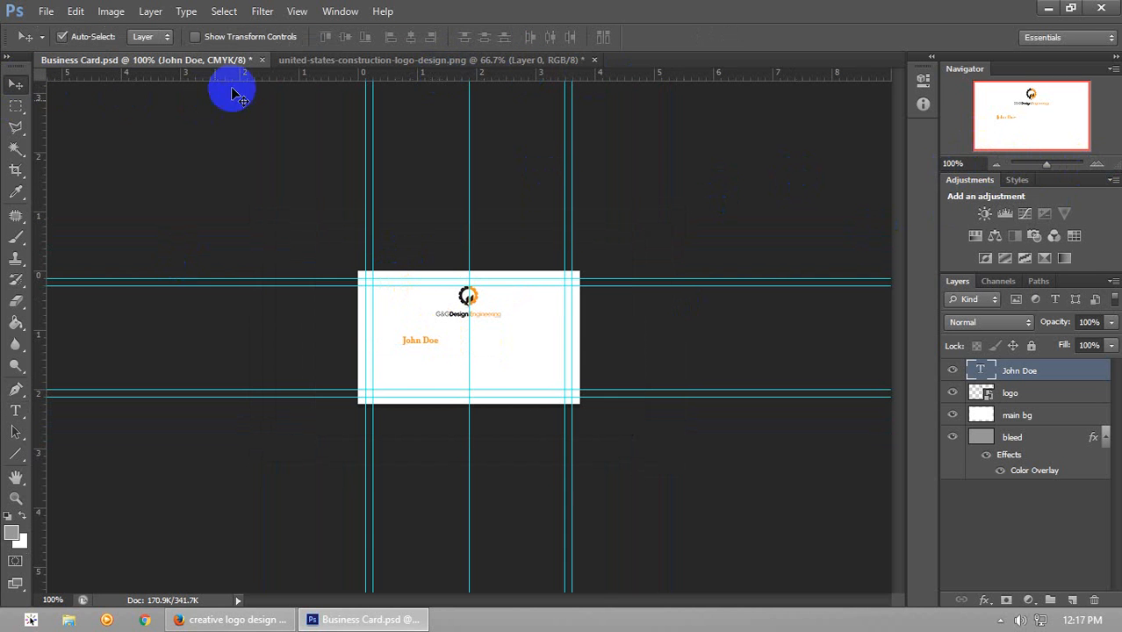
Create a blank white CMYK document of 3.5 by 2 inches at 72 pixels/inch and close it again
left_click(46, 10)
left_click(61, 29)
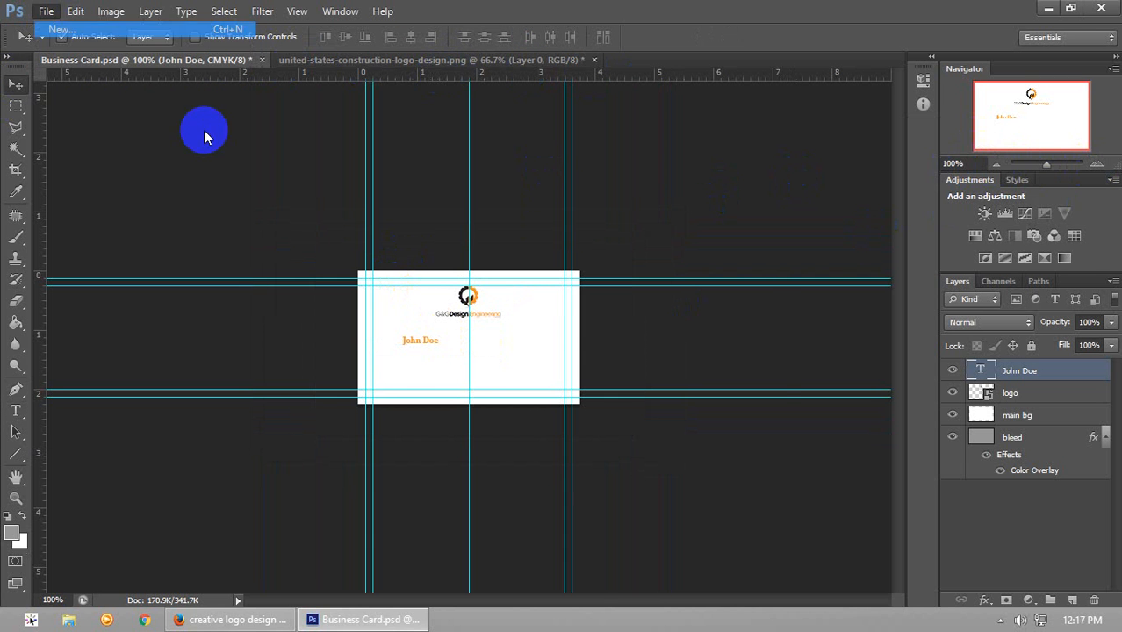
left_click(609, 251)
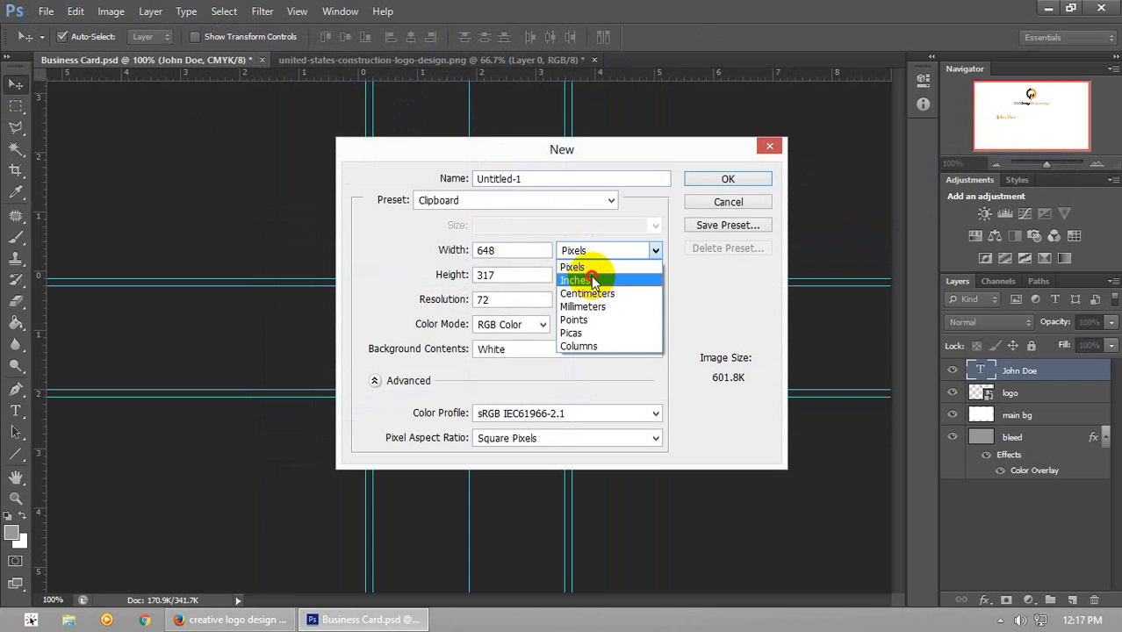
left_click(592, 281)
double_click(500, 253)
type("3")
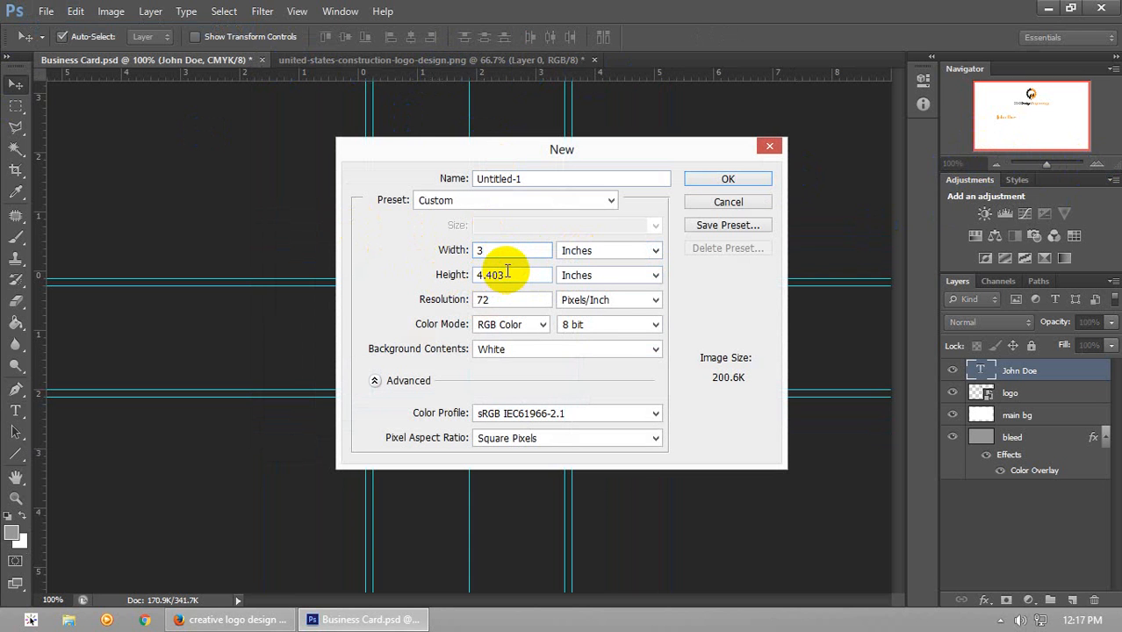
type(".5")
key("Tab")
type("2")
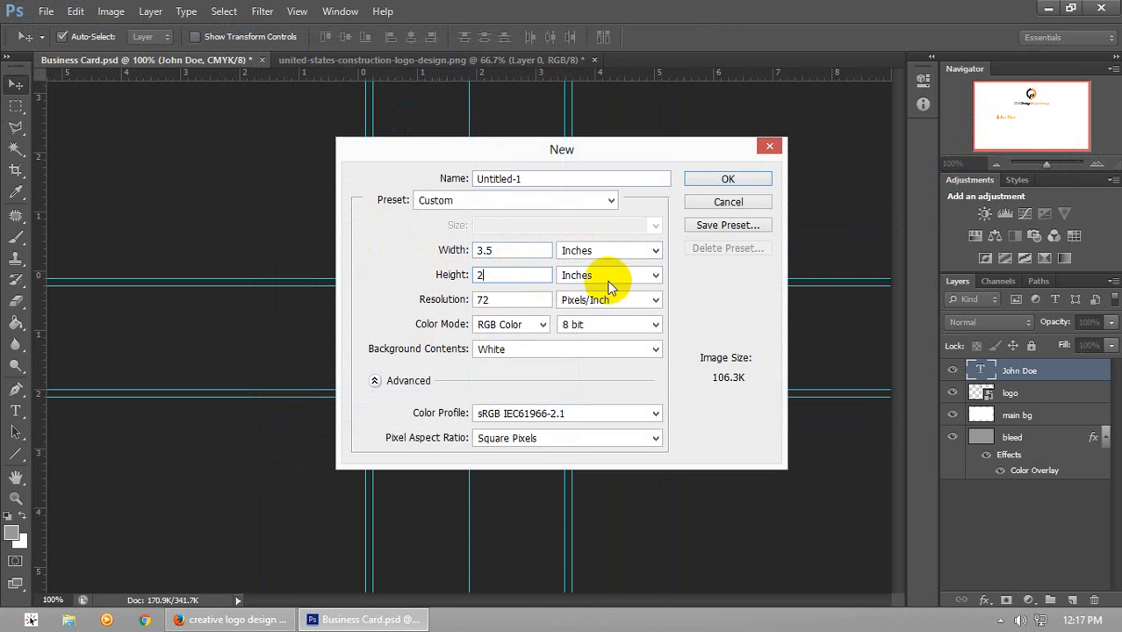
left_click(496, 338)
left_click(516, 369)
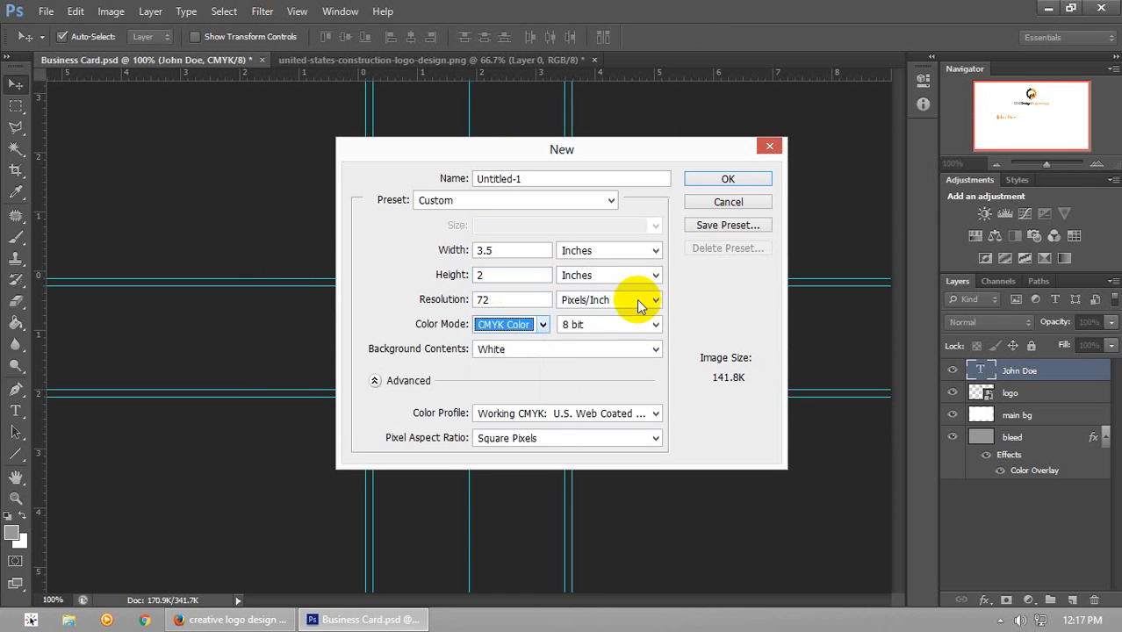
left_click(727, 179)
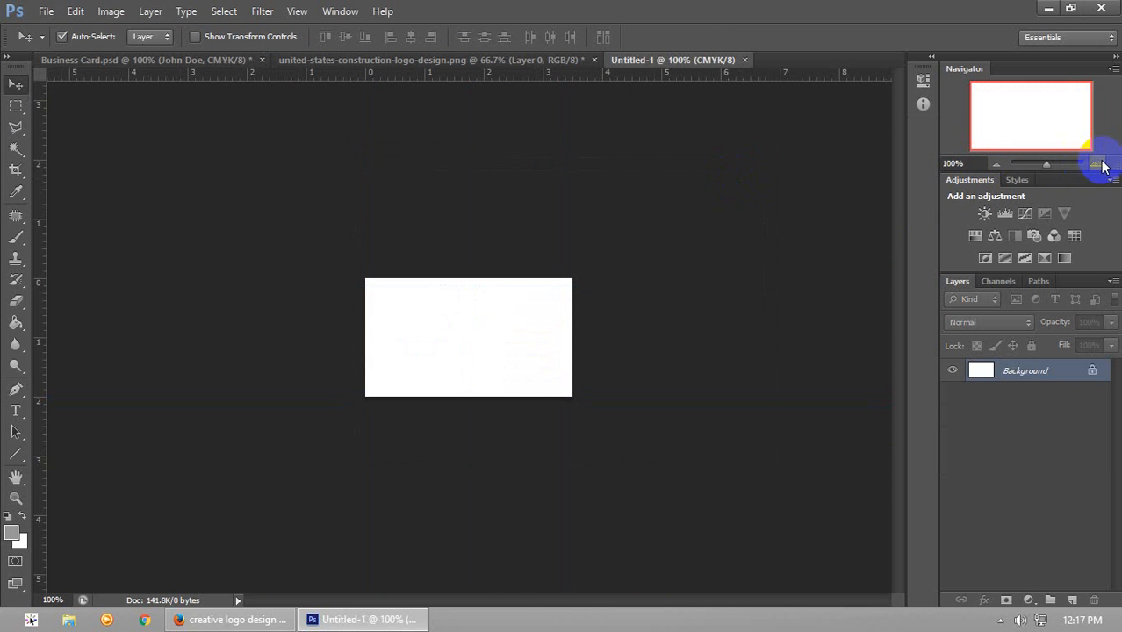
left_click(745, 60)
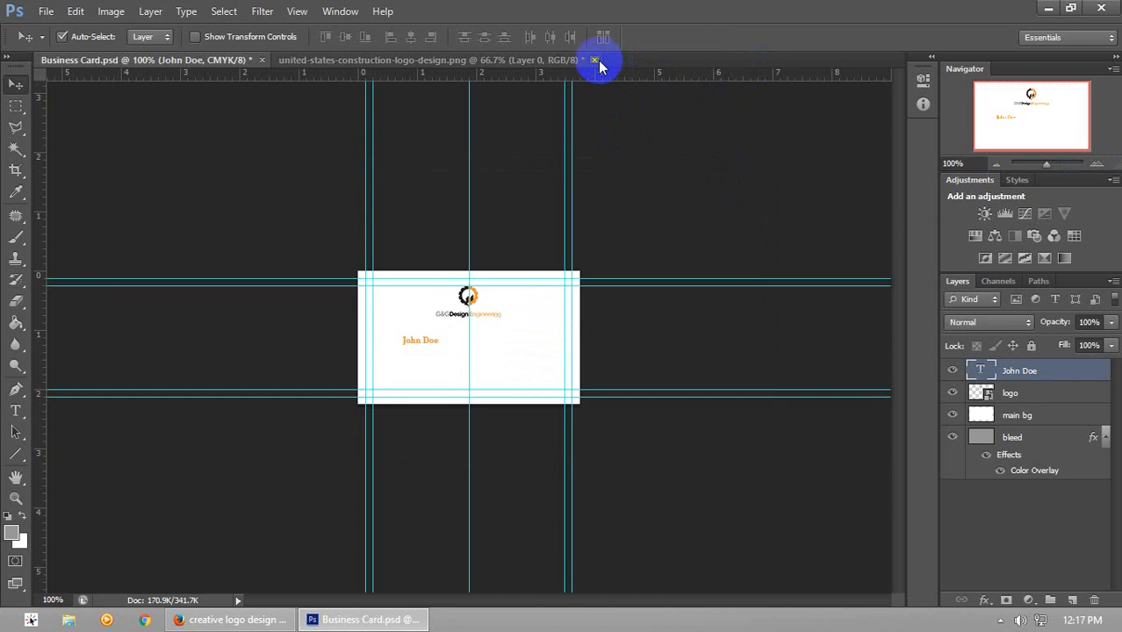
Undo the name's font size change and the resampling of the business card
key("ctrl+alt+z")
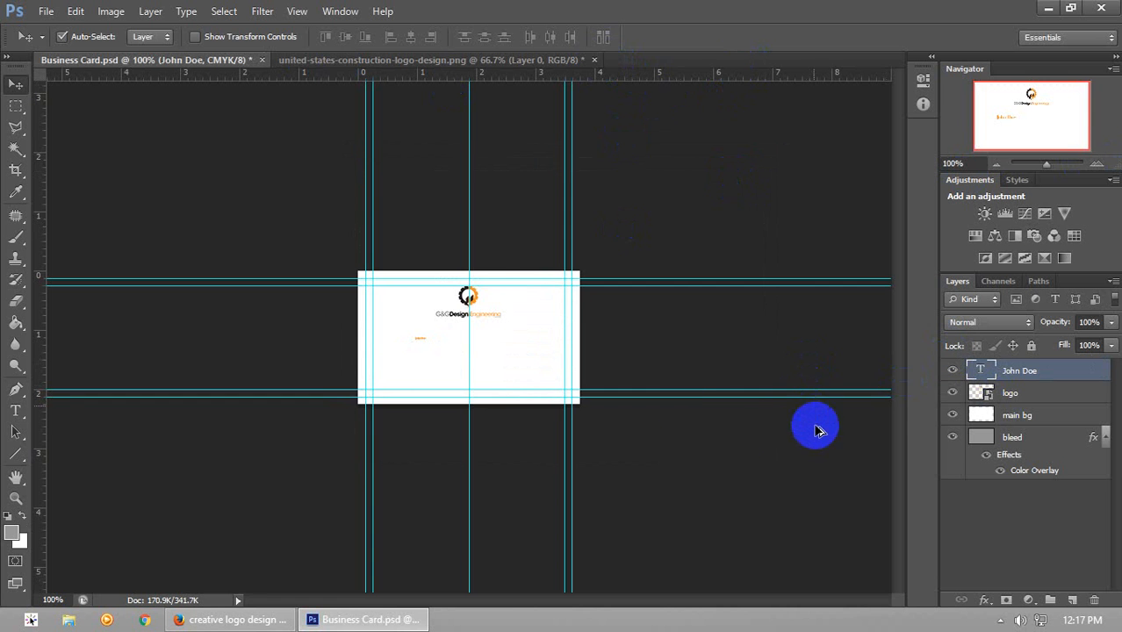
key("ctrl+alt+z")
left_click(997, 164)
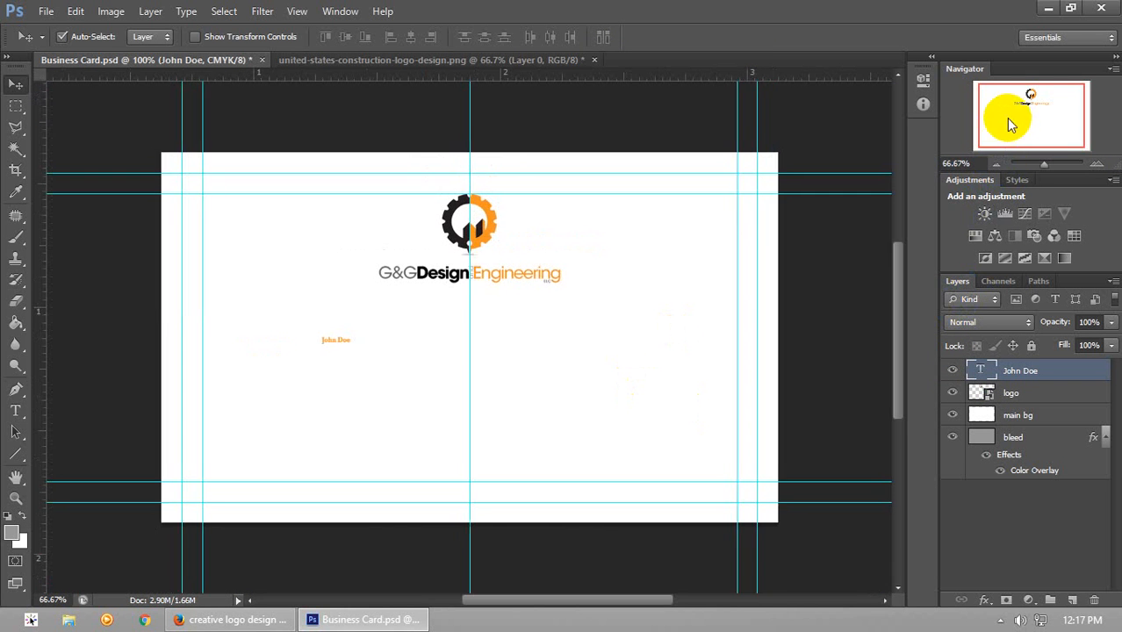
Set the horizontal scale of the cardholder's name text to 100%
double_click(981, 373)
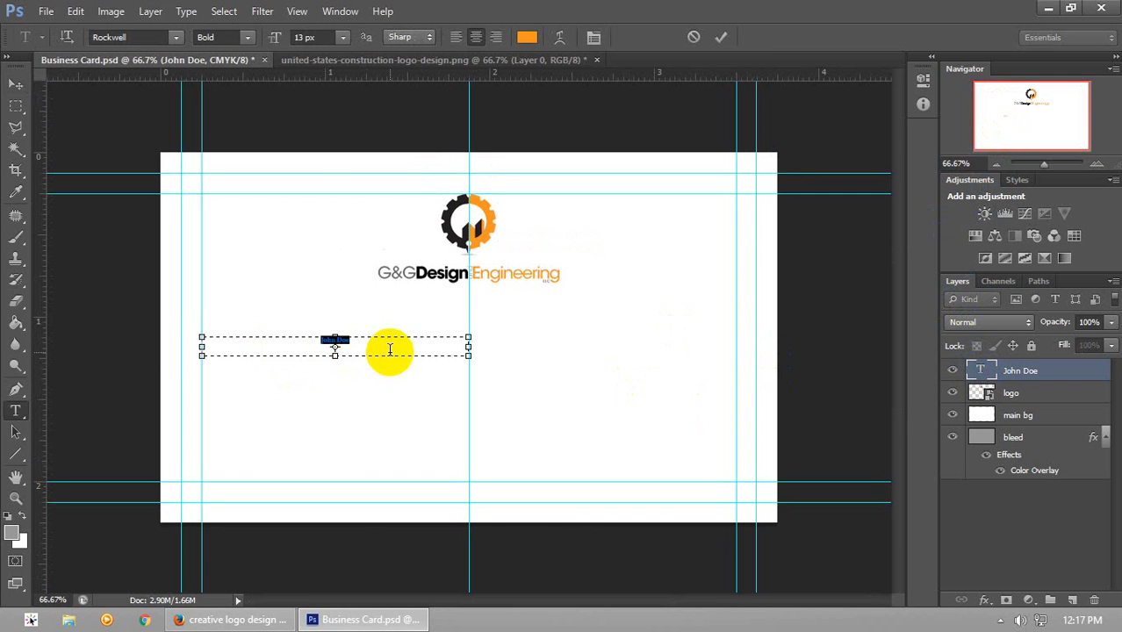
left_click(249, 37)
left_click(249, 39)
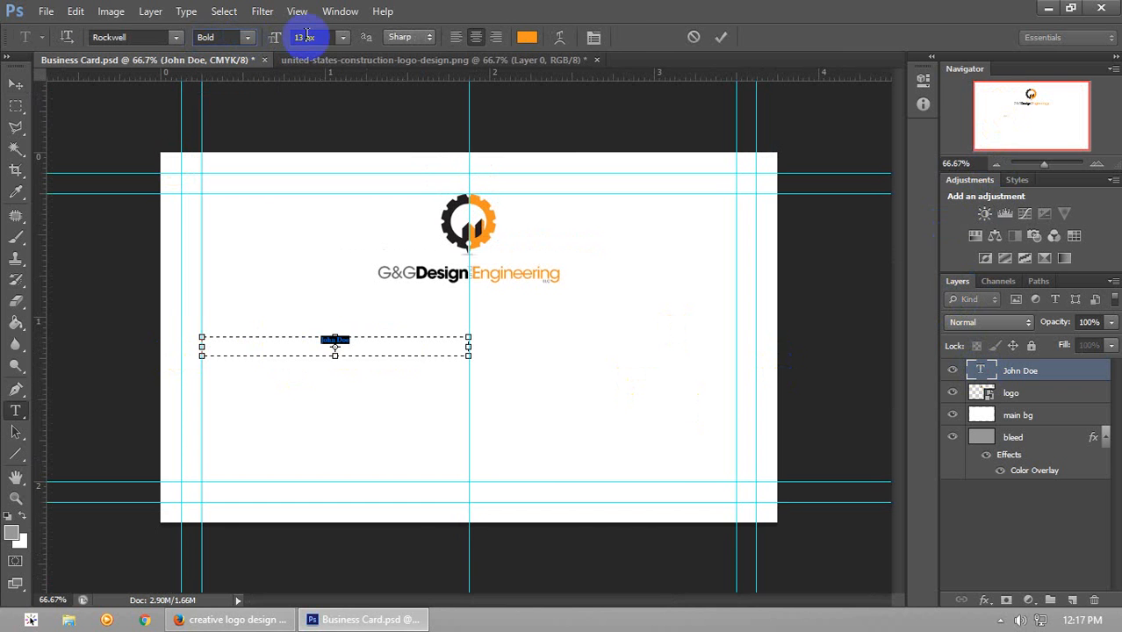
left_click(595, 37)
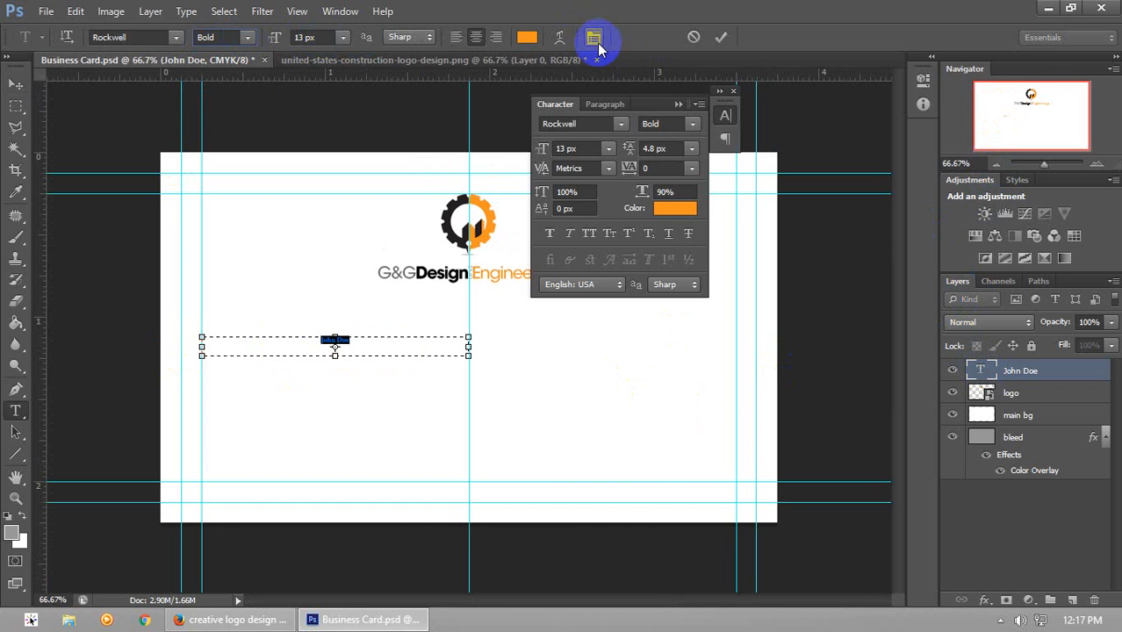
left_click(680, 188)
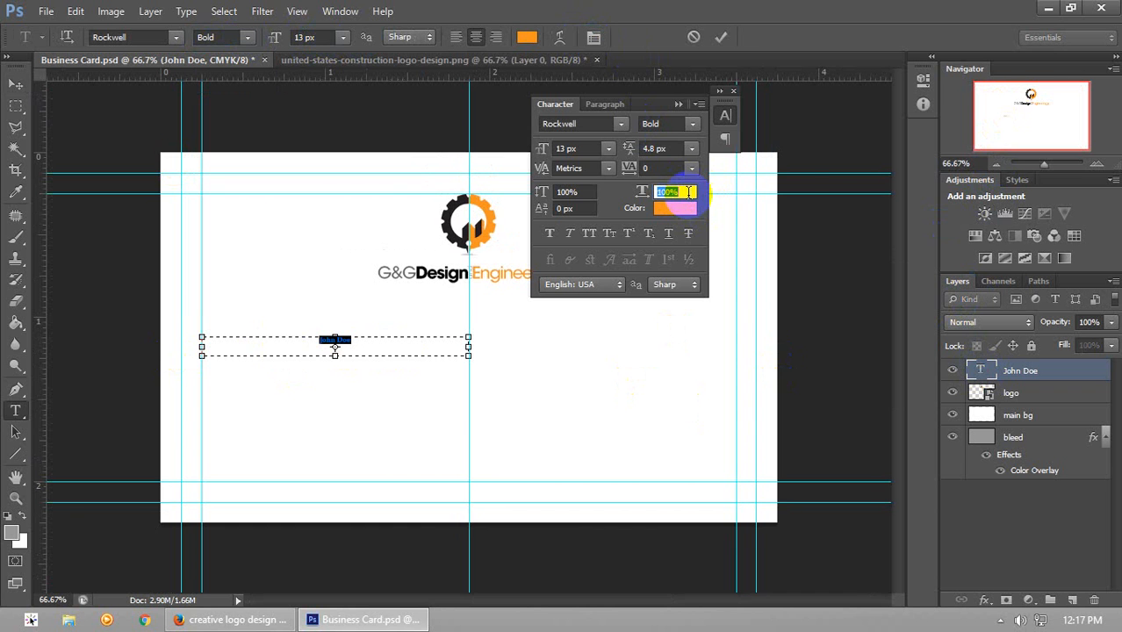
left_click(682, 106)
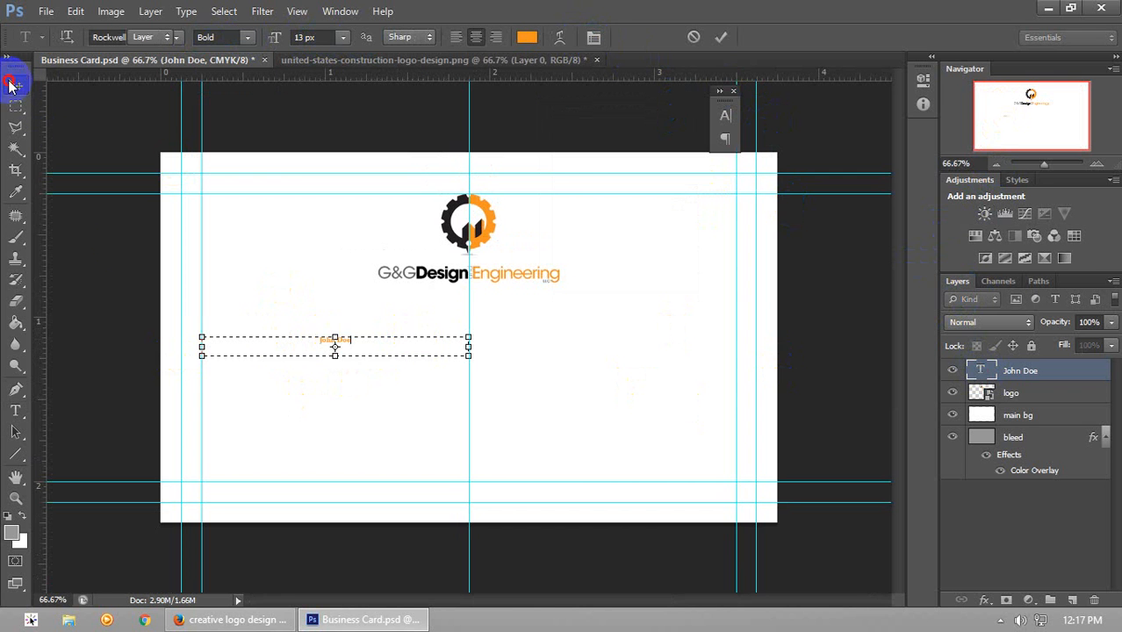
left_click(11, 83)
Change the font of the cardholder's name to Roboto Slab and close the floating character palette
double_click(979, 369)
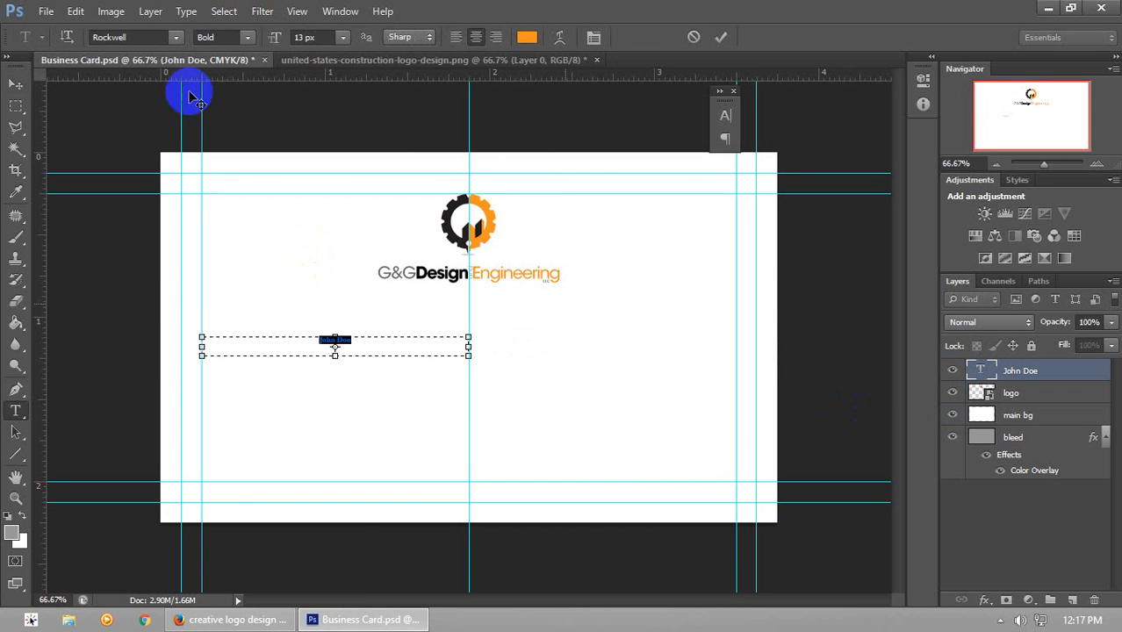
left_click(180, 37)
scroll(145, 184, "up", 6)
left_click(143, 151)
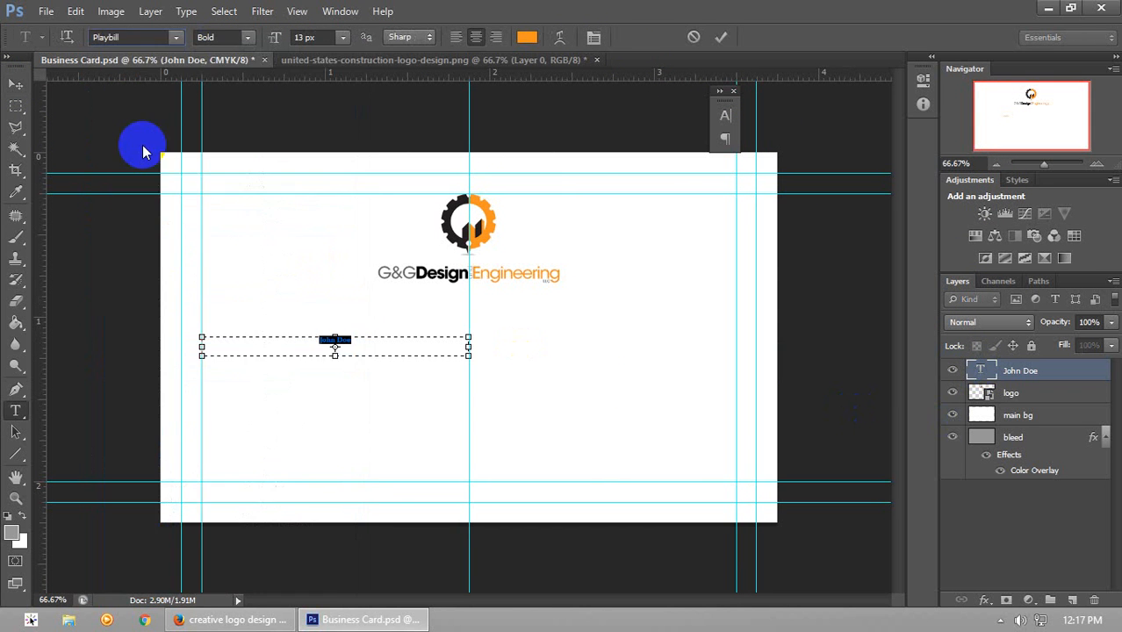
left_click(176, 37)
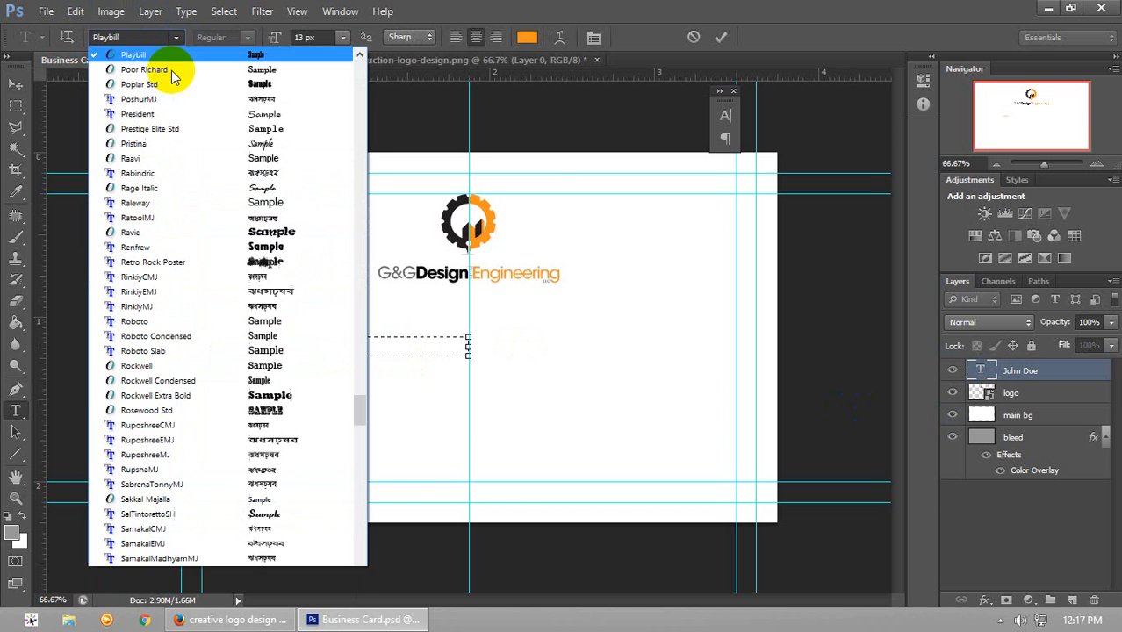
left_click(140, 352)
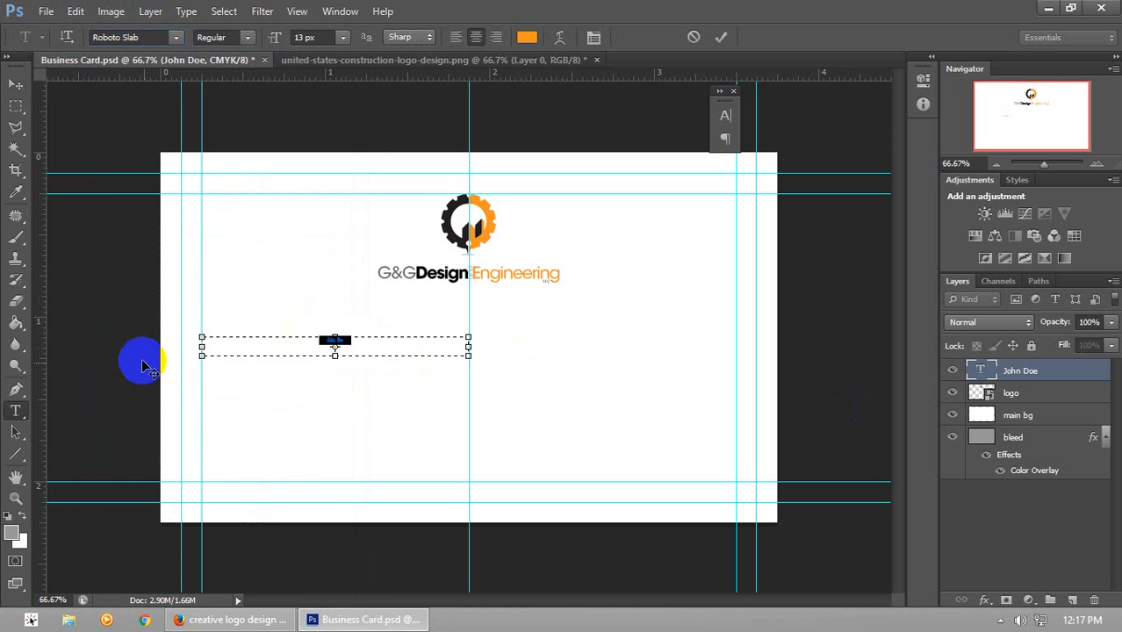
left_click(395, 339)
left_click(1097, 164)
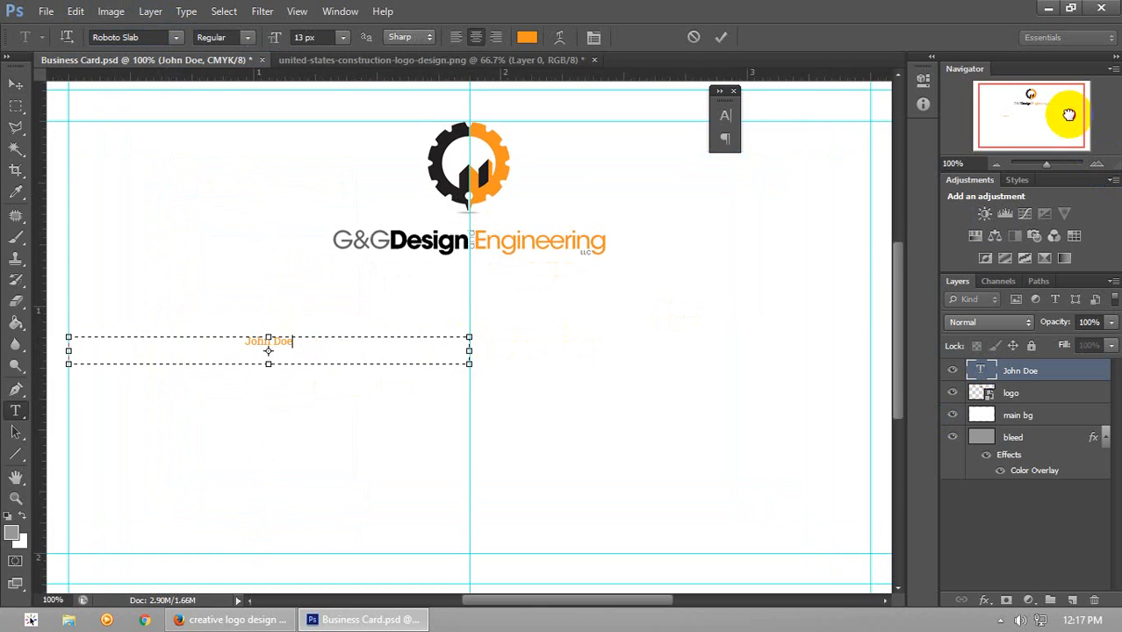
left_click_drag(1069, 113, 1067, 108)
left_click_drag(380, 364, 154, 369)
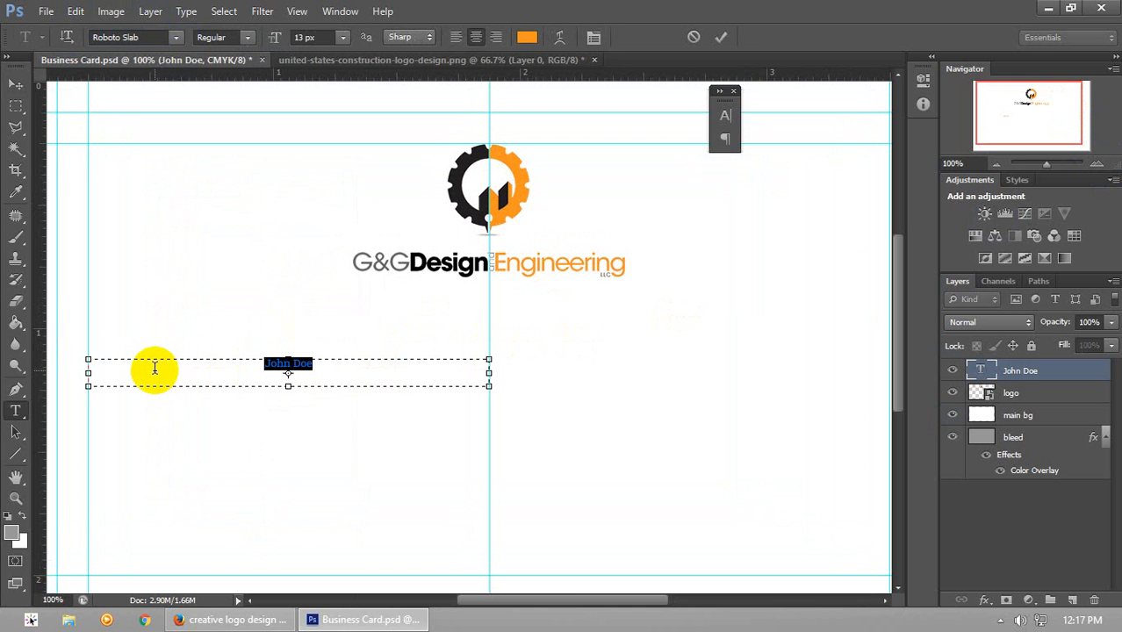
left_click(996, 164)
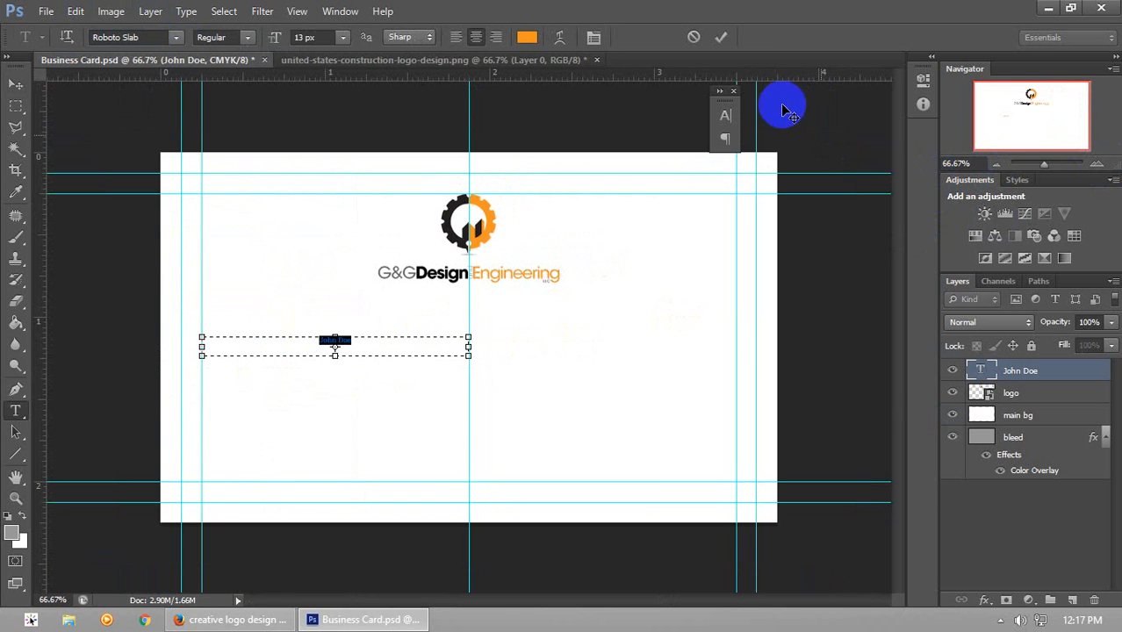
left_click(734, 91)
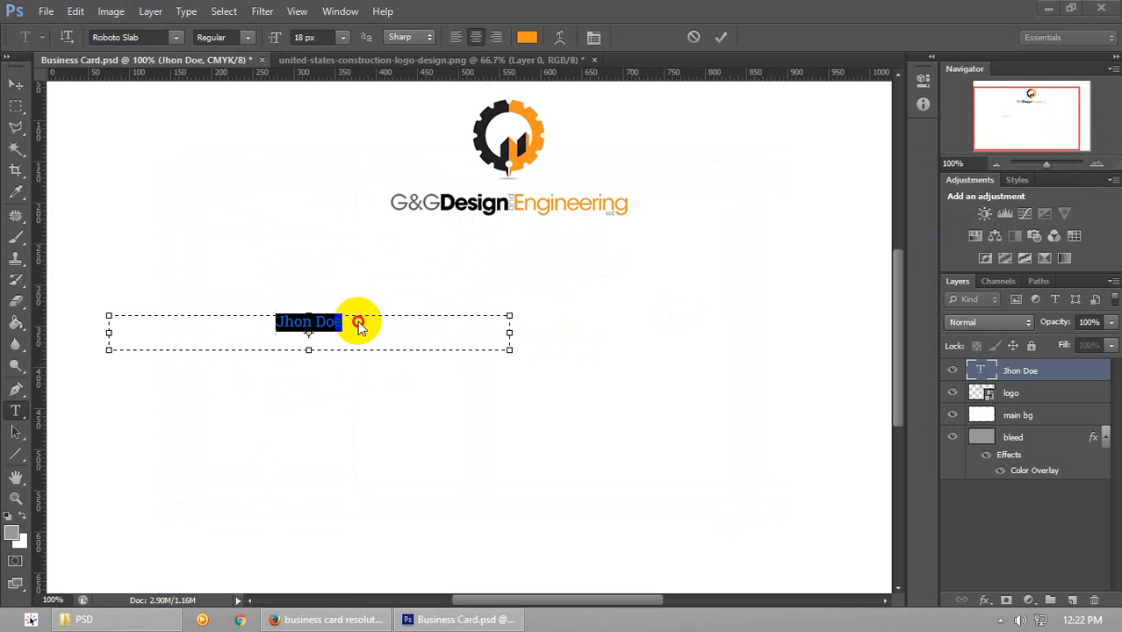
Set the cardholder's name to a font size of 24 px in the Bold style
left_click(388, 320)
left_click_drag(388, 321, 237, 320)
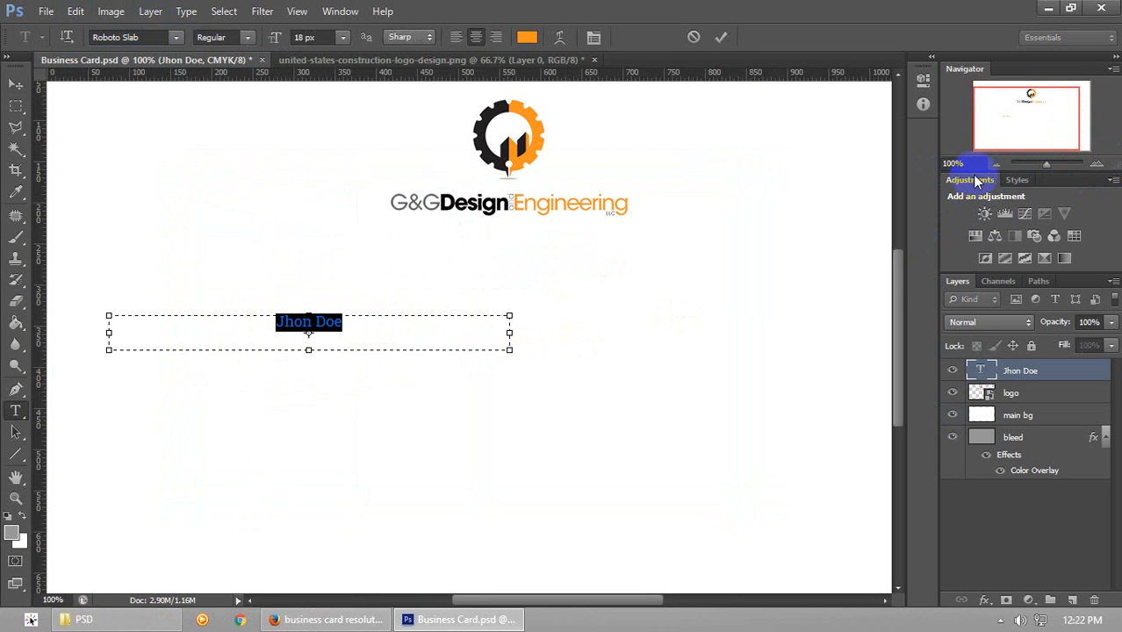
left_click_drag(1047, 131, 1017, 147)
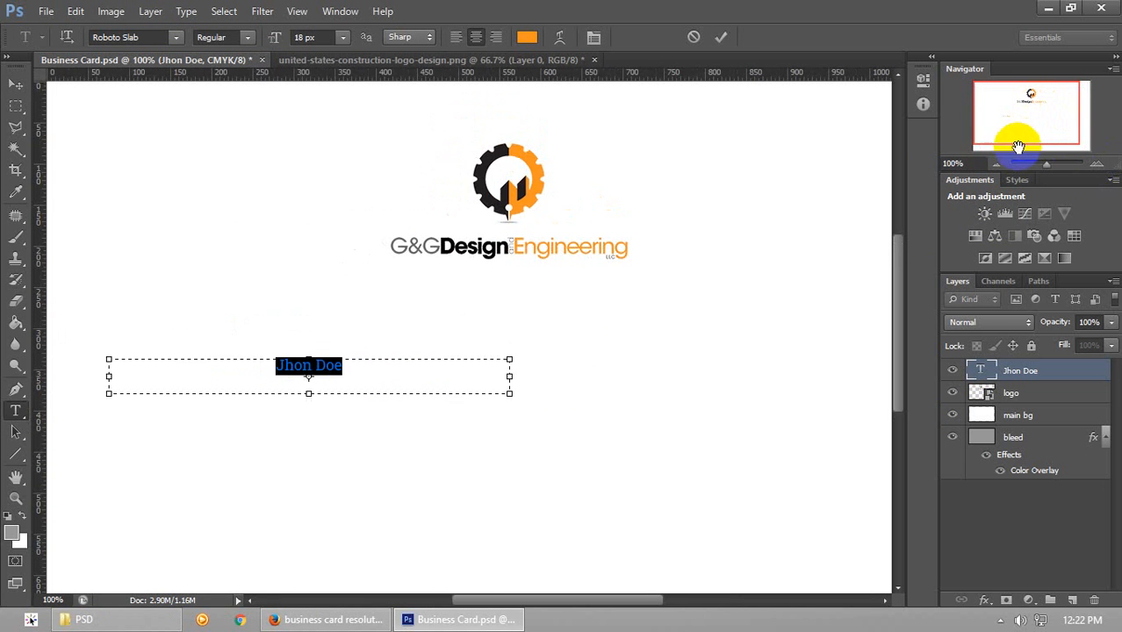
left_click(997, 165)
left_click(1097, 165)
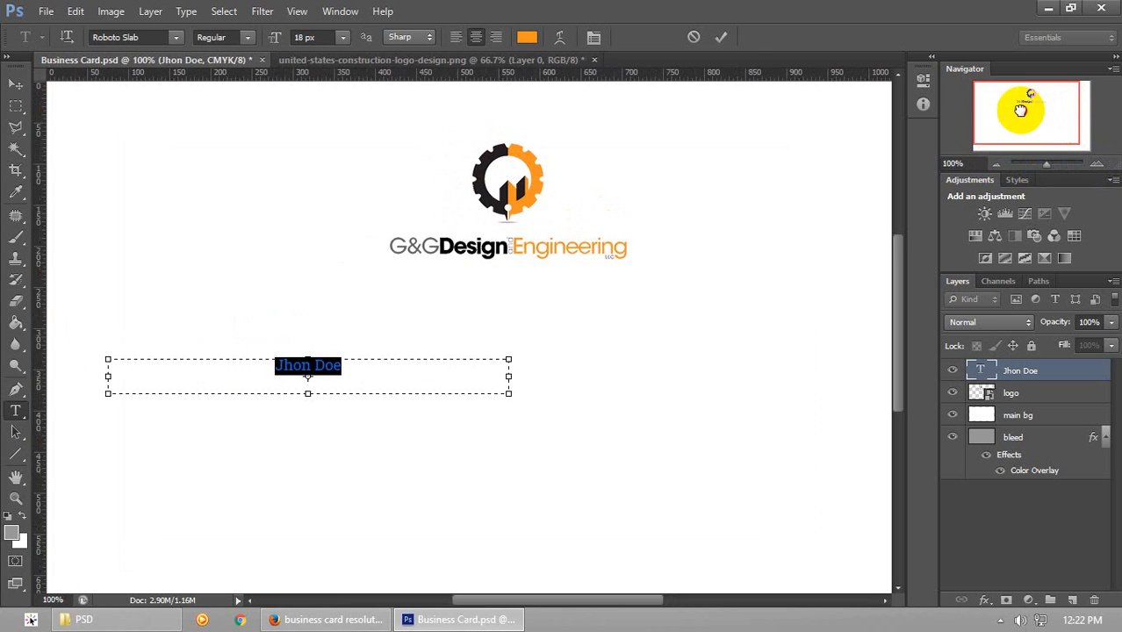
left_click(400, 381)
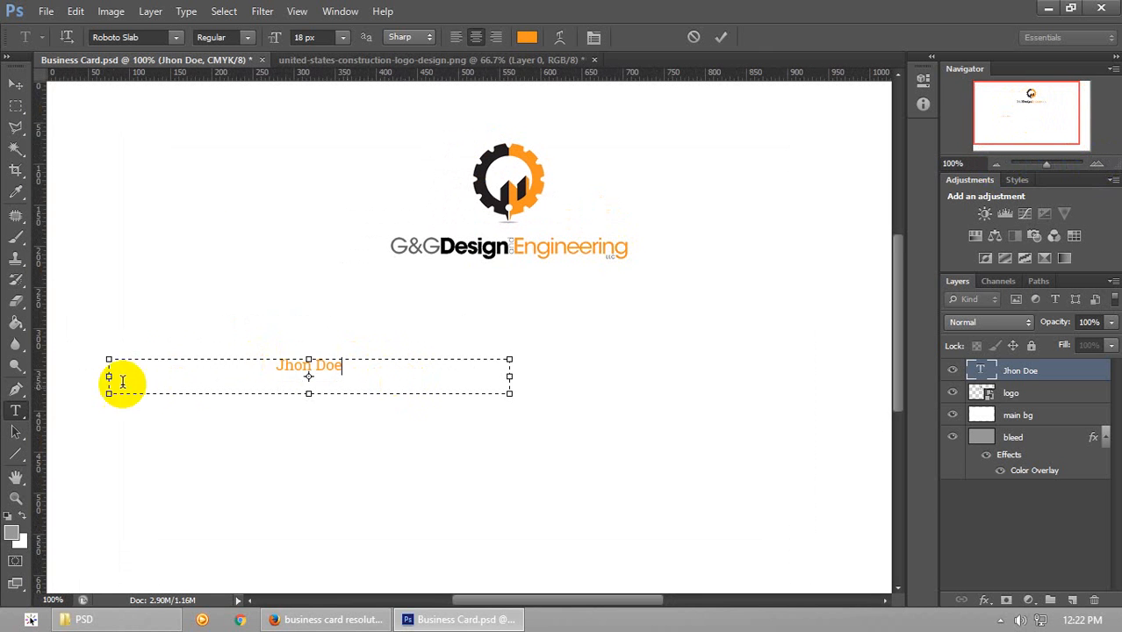
key("ctrl+a")
left_click(314, 36)
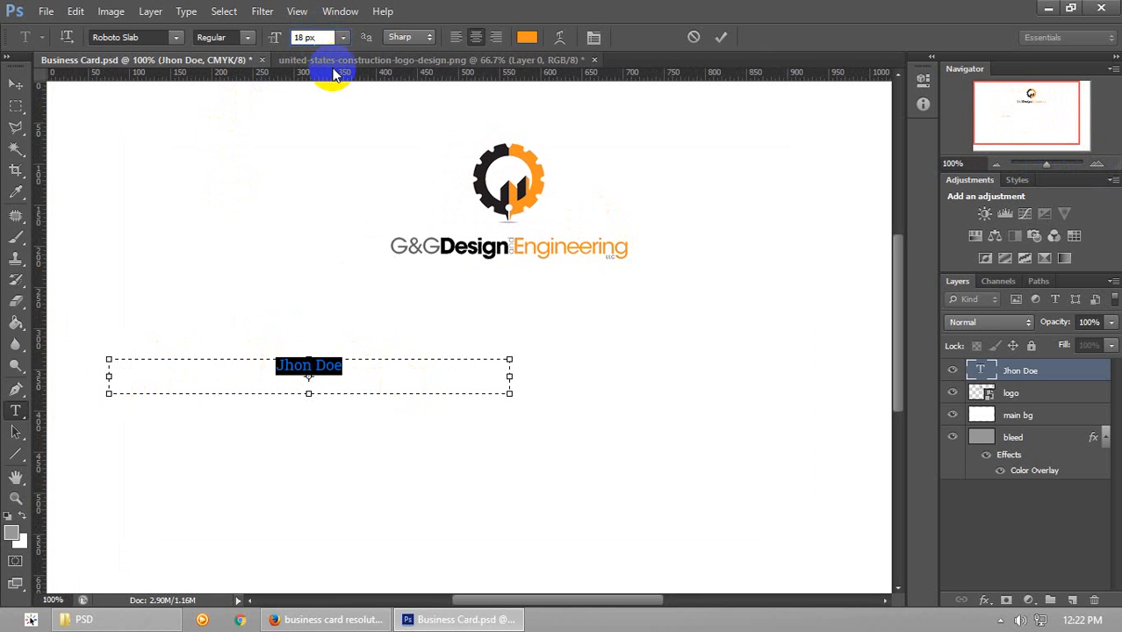
key("Up")
key("Up")
key("Up")
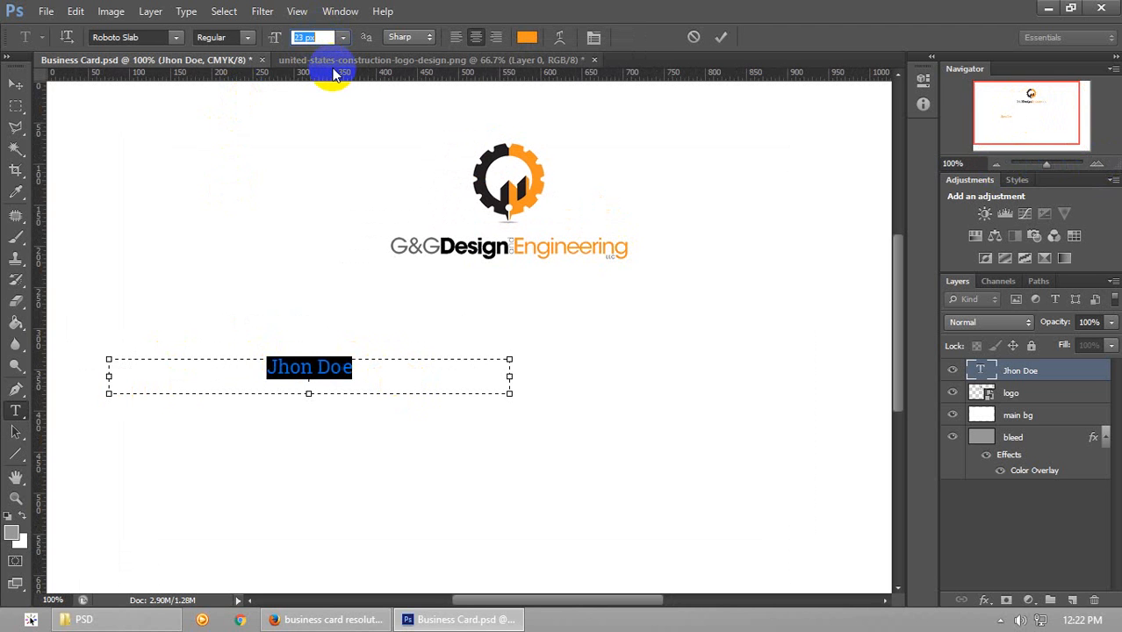
left_click(244, 37)
left_click(235, 94)
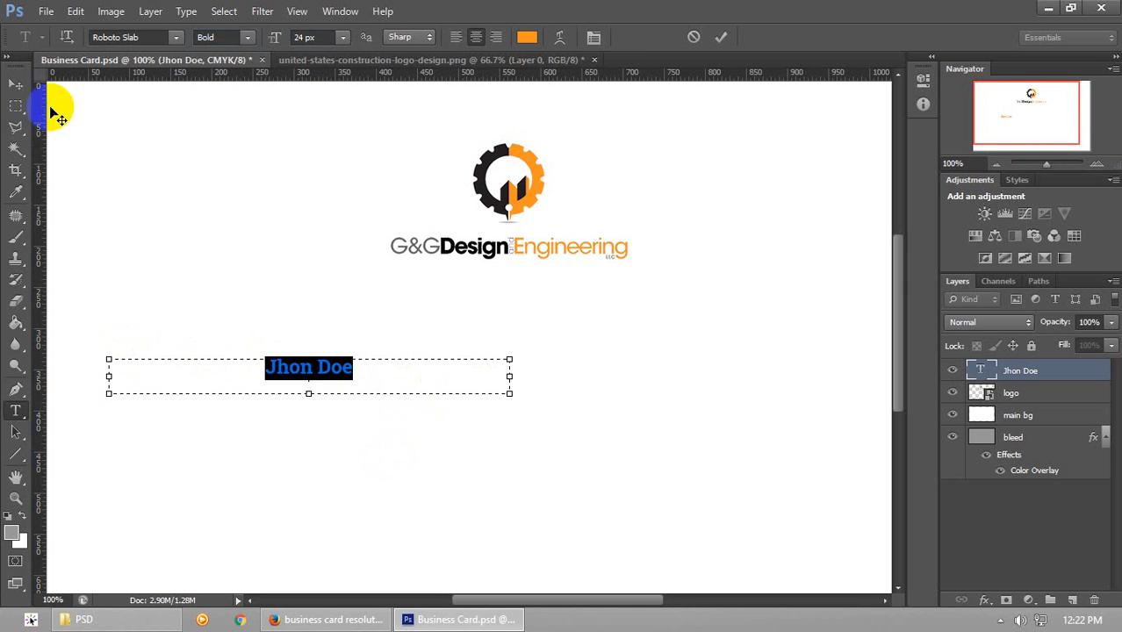
left_click(15, 83)
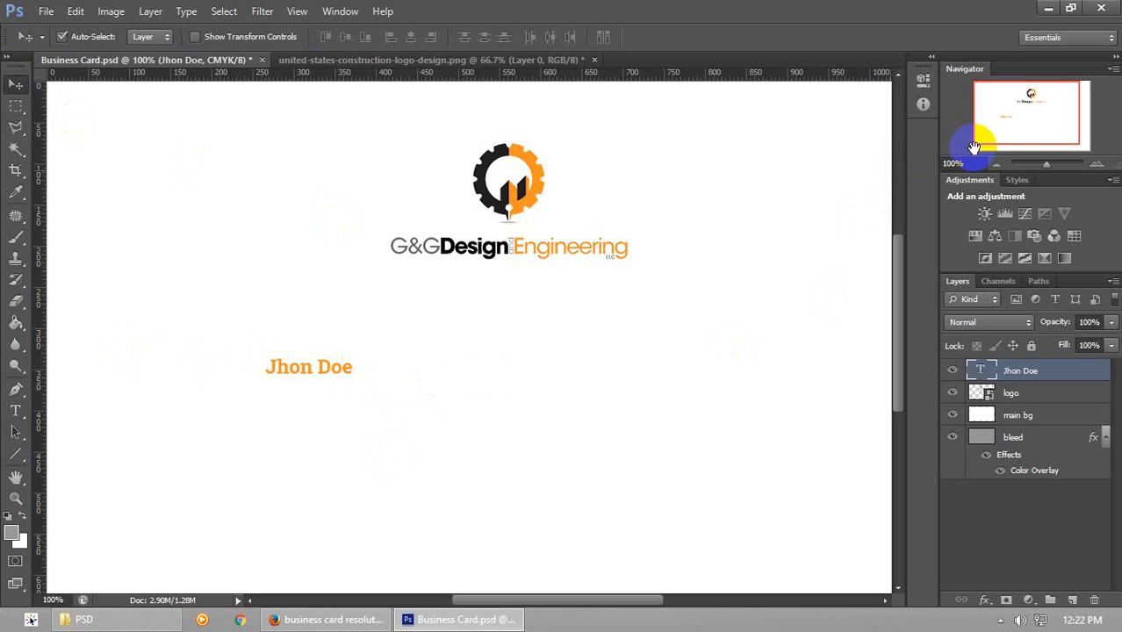
Add the job title "Creative Director" in Light 16 px below the name, in a text box spanning the left margin guide to the centre guide
left_click_drag(990, 128, 998, 135)
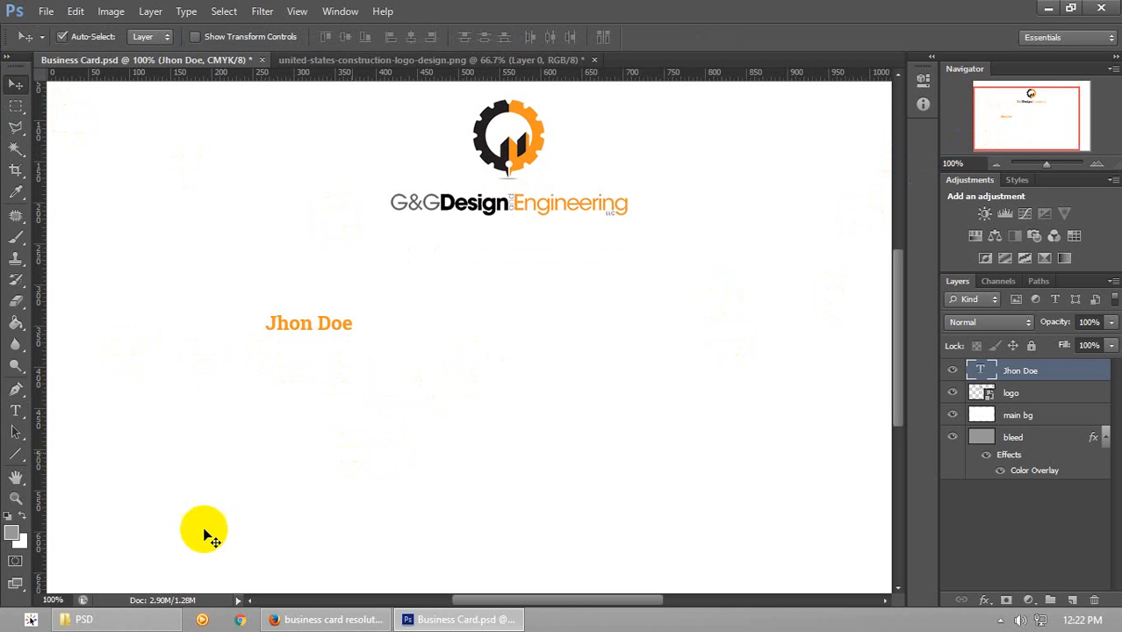
left_click(15, 410)
key("ctrl+semicolon")
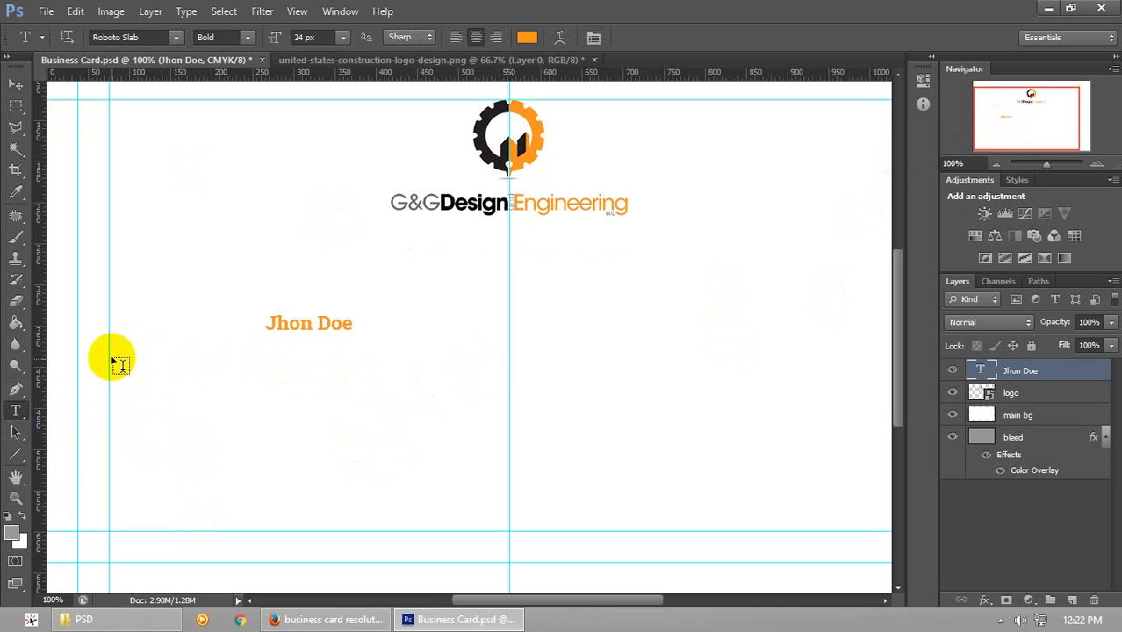
left_click_drag(109, 351, 512, 398)
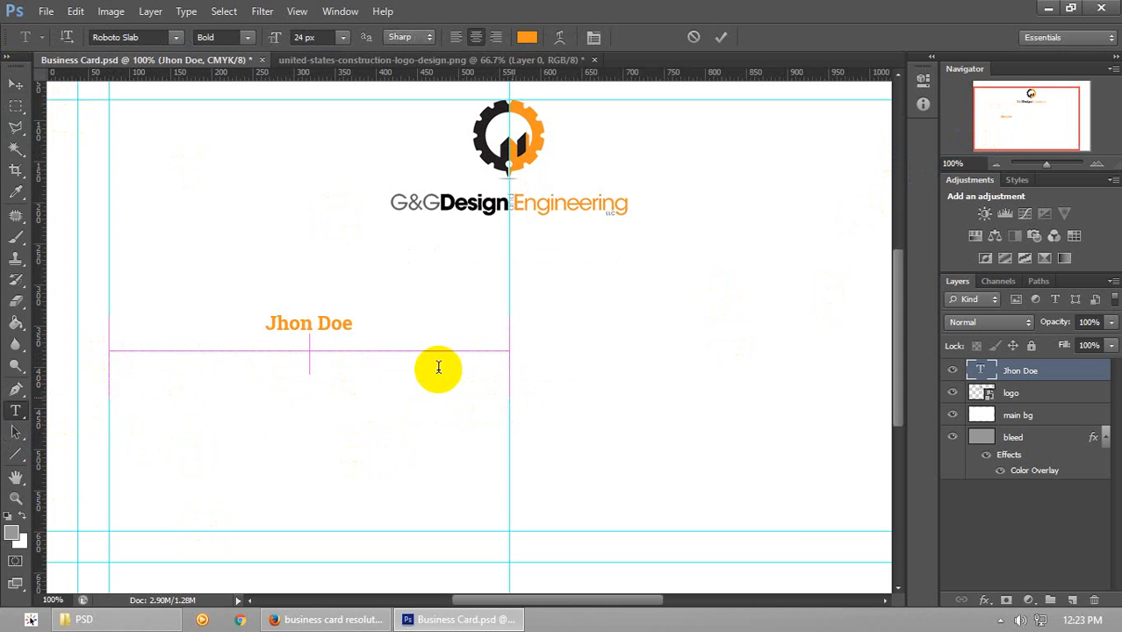
left_click(248, 37)
left_click(219, 66)
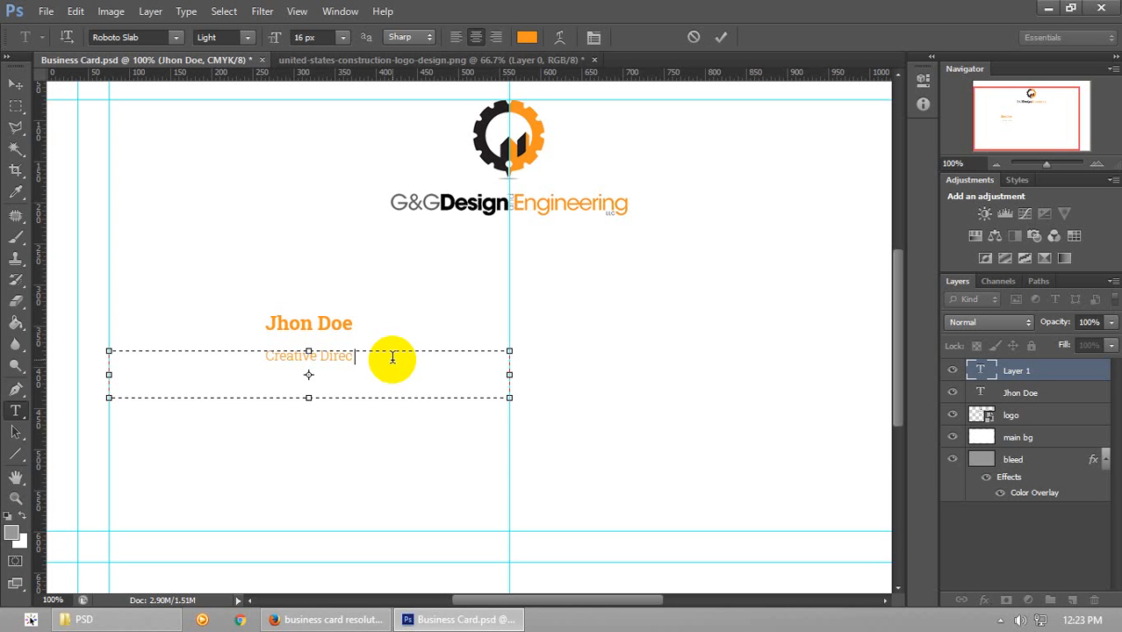
type("or")
Recolour the job title with the black sampled from the logo's gear and set its font size to 14 px
key("ctrl+a")
left_click(527, 37)
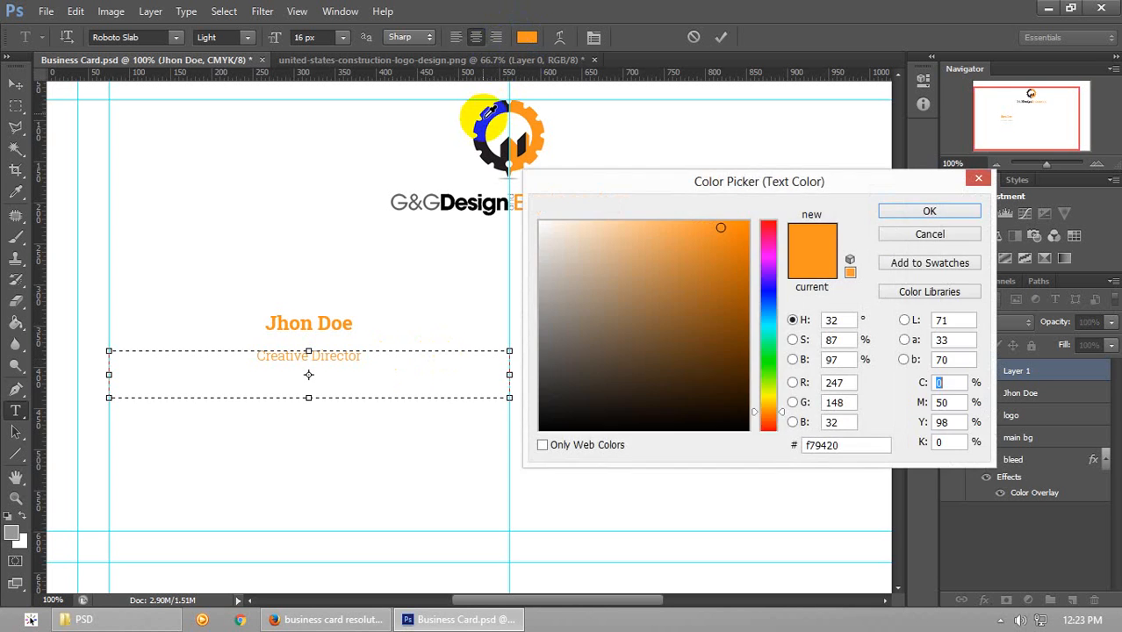
left_click(488, 121)
left_click(891, 212)
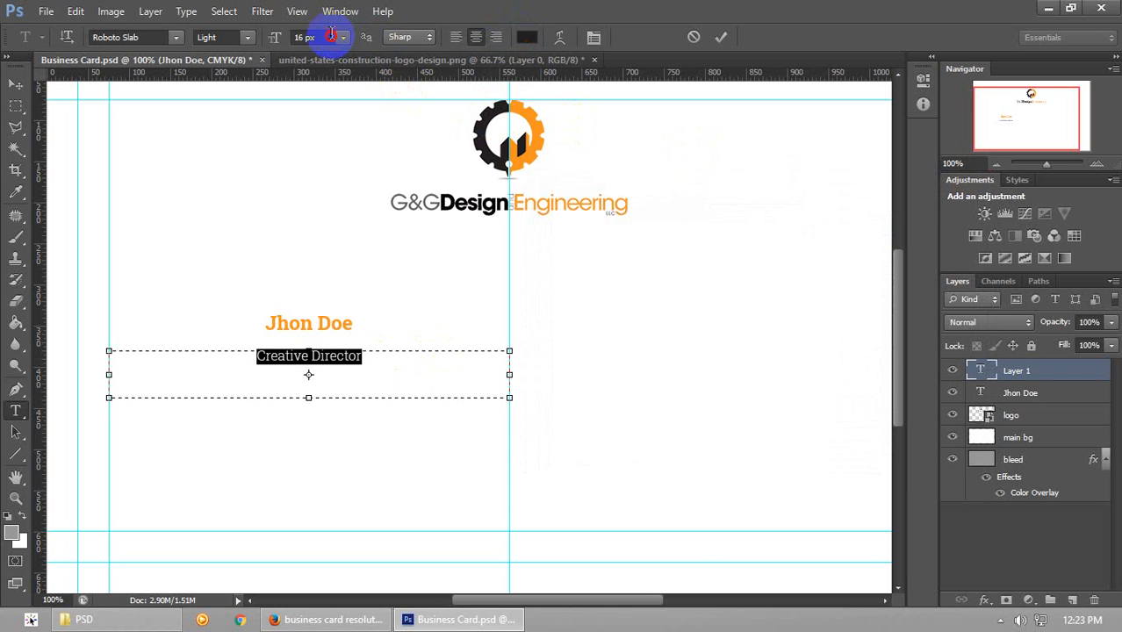
type("14")
left_click(400, 365)
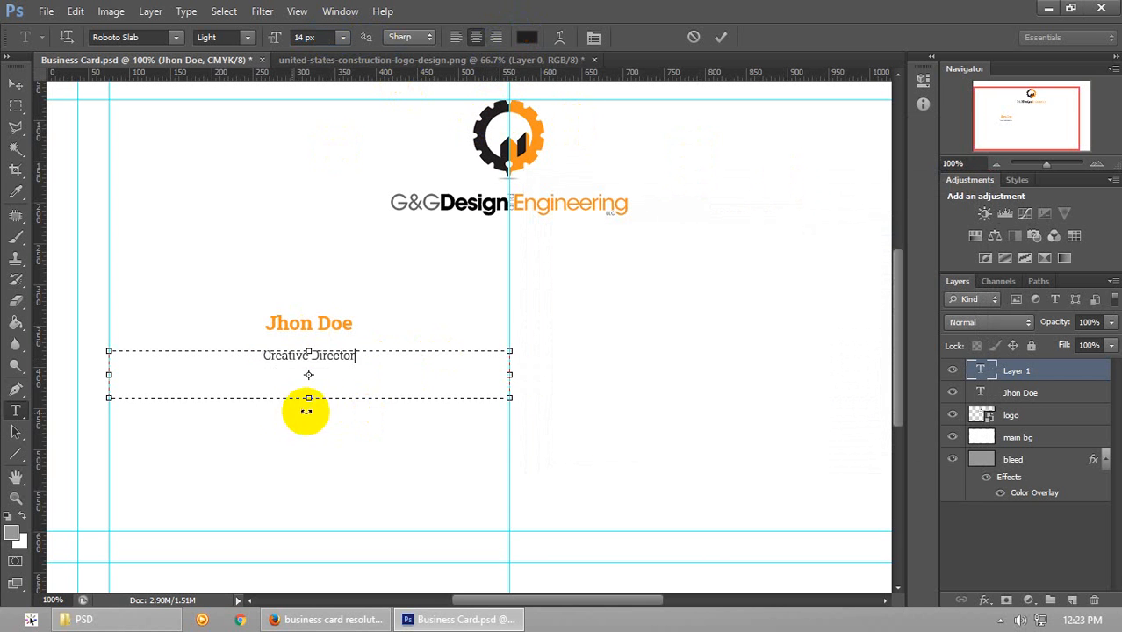
left_click(14, 88)
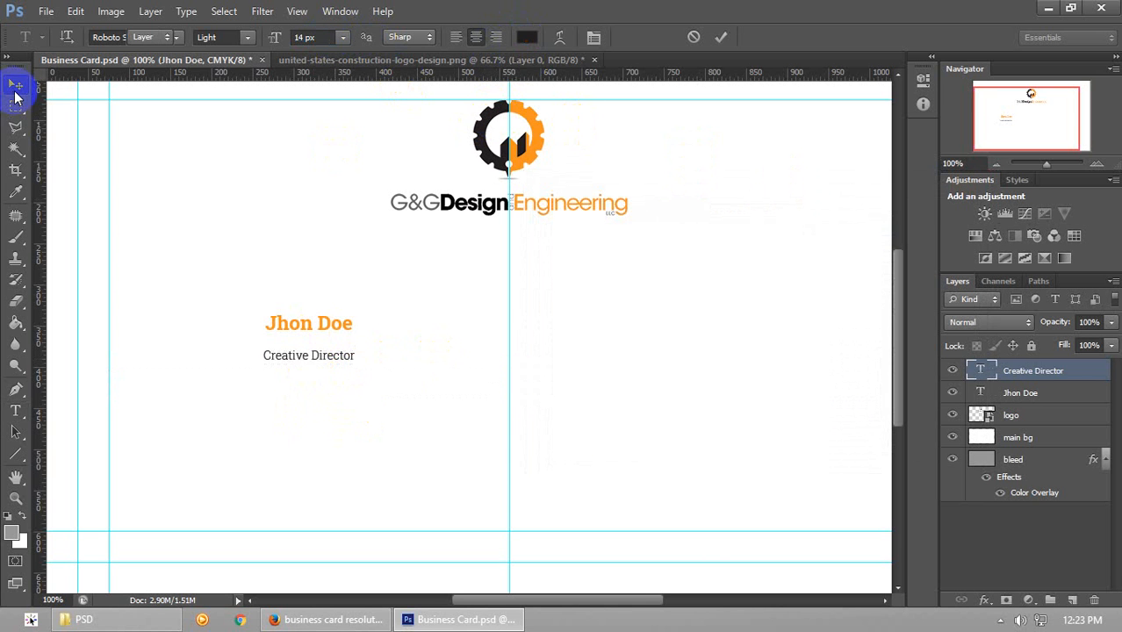
Move the job title further down to leave a wider gap beneath the cardholder's name
key("Down")
key("Down")
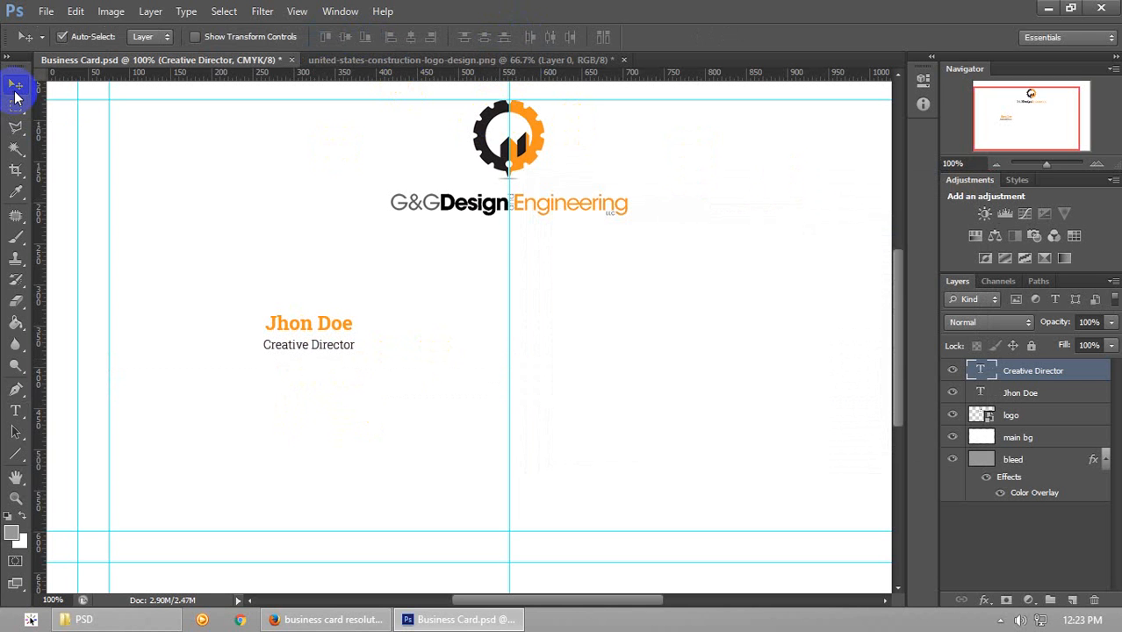
left_click_drag(1019, 107, 1010, 115)
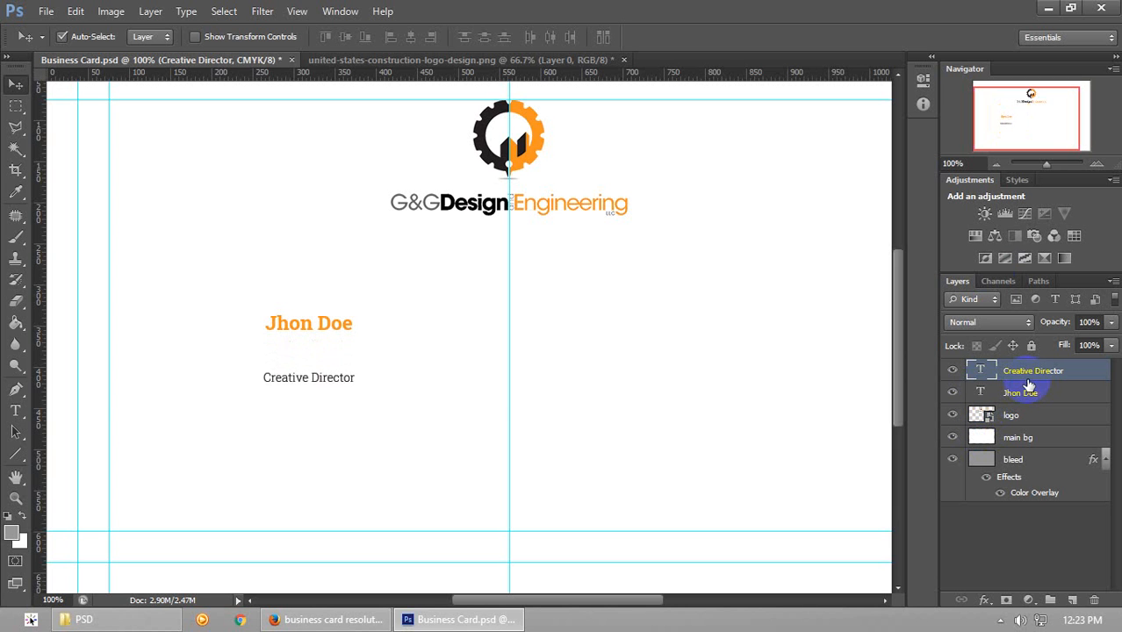
Remove the surname from the cardholder's name text, leaving only the first name
double_click(988, 371)
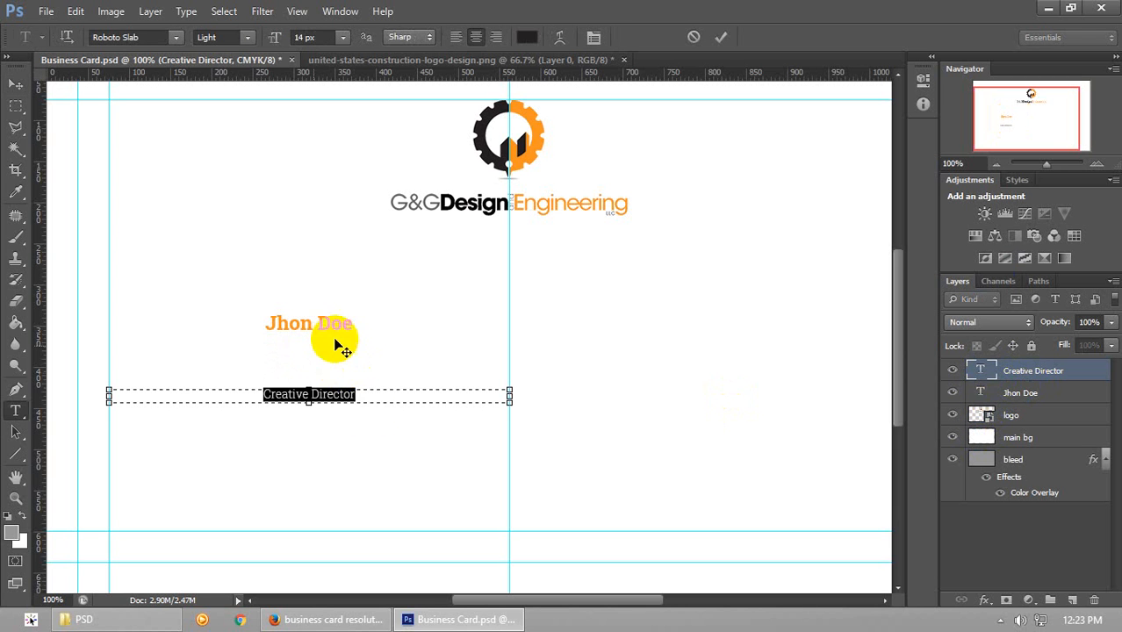
double_click(981, 392)
left_click_drag(379, 330, 314, 333)
key("BackSpace")
key("BackSpace")
key("BackSpace")
key("BackSpace")
key("BackSpace")
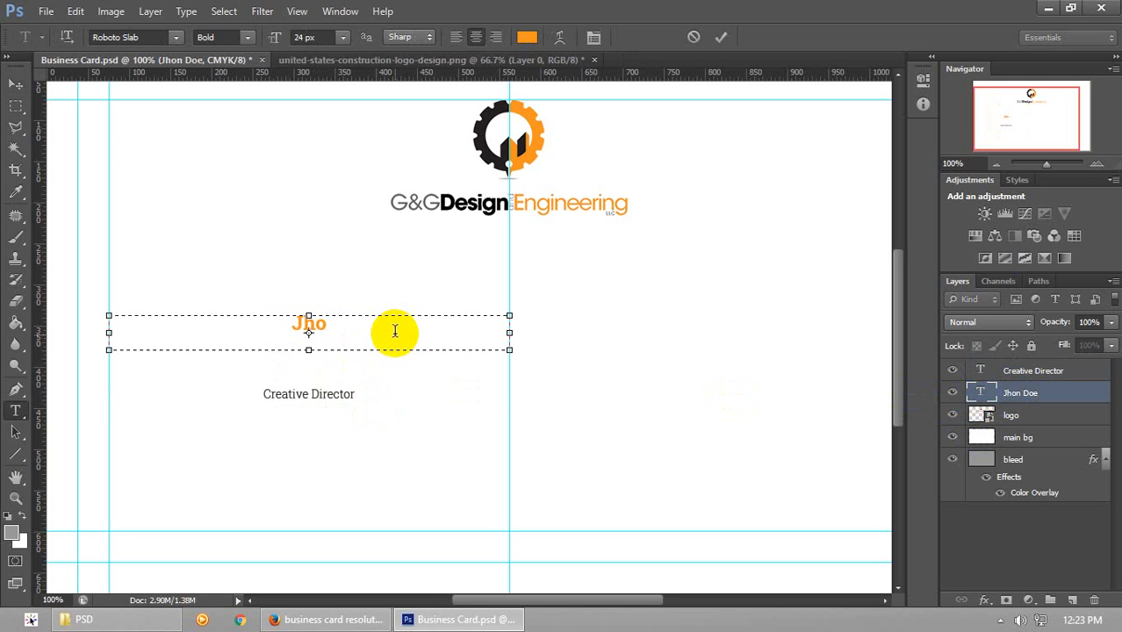
Apply All Caps to the cardholder's first name
double_click(267, 322)
left_click(593, 36)
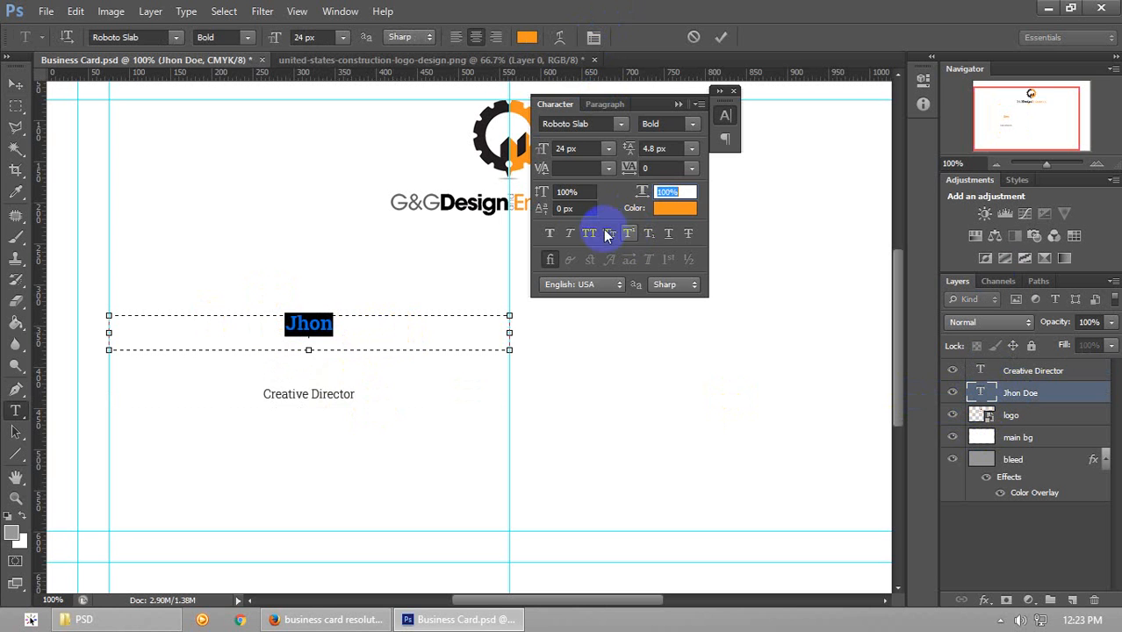
left_click(585, 234)
left_click(675, 103)
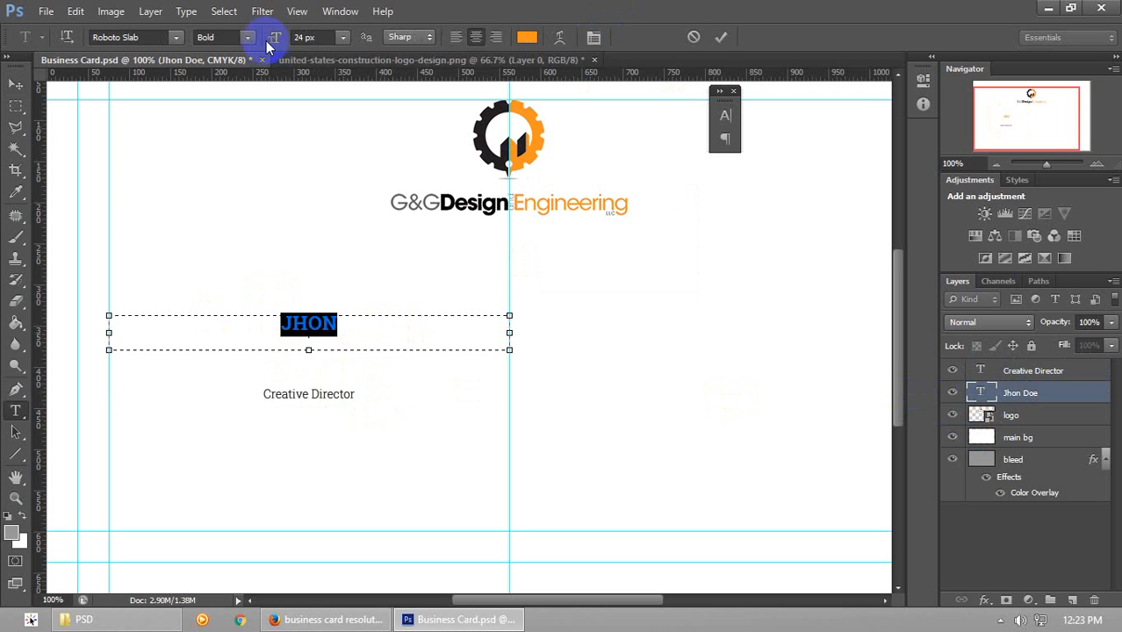
Change the cardholder's first name to the Roboto font in the Black weight
left_click(248, 36)
left_click(247, 37)
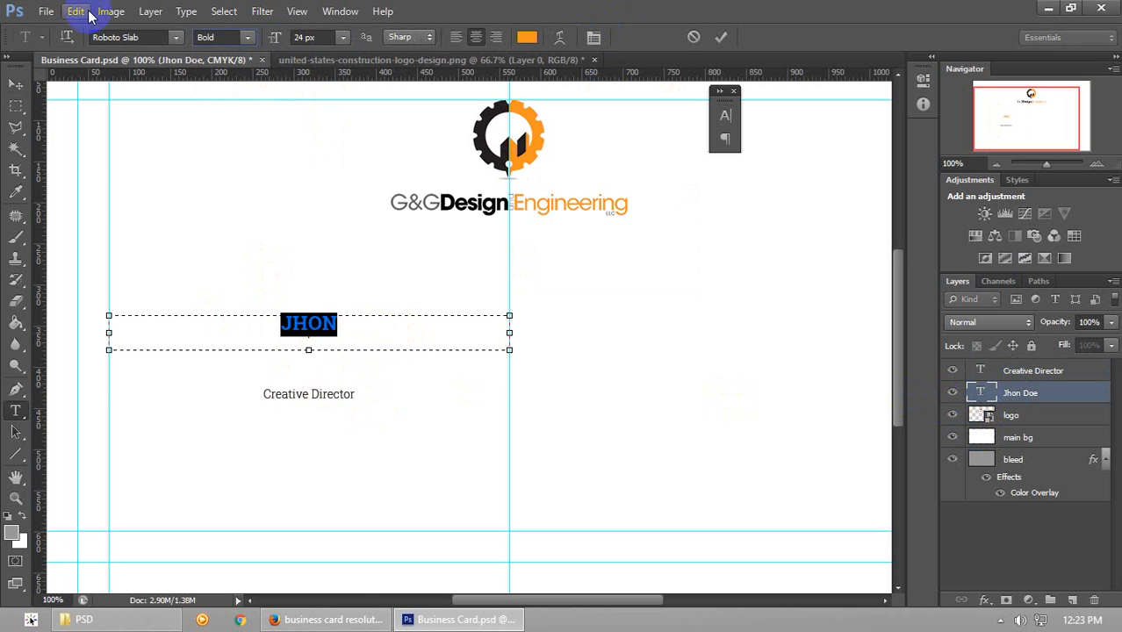
left_click(179, 37)
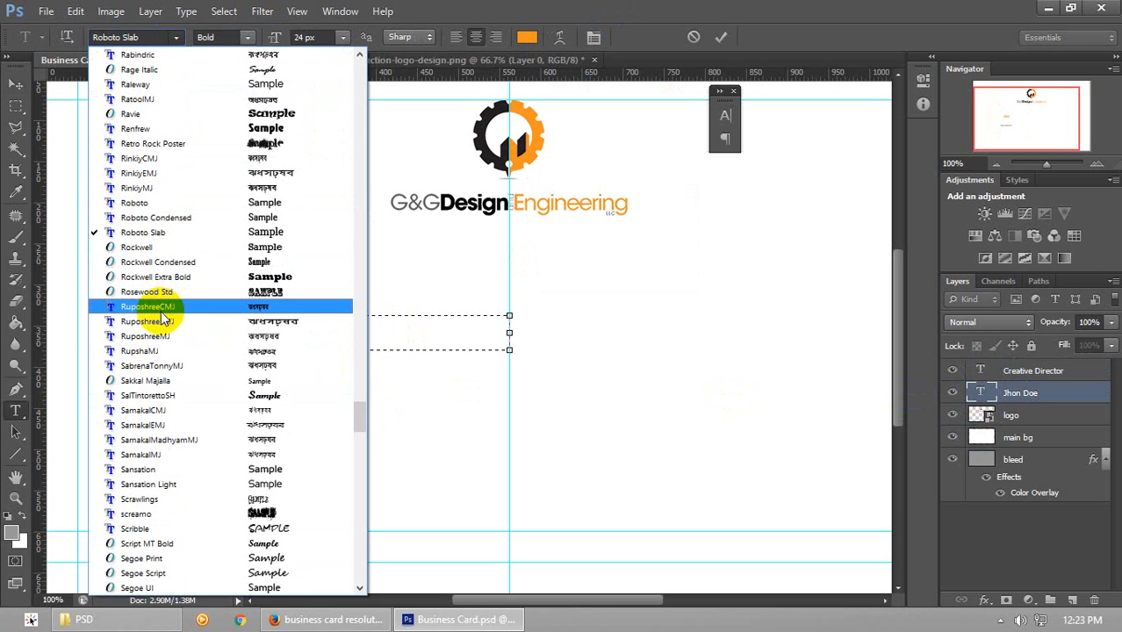
left_click(139, 202)
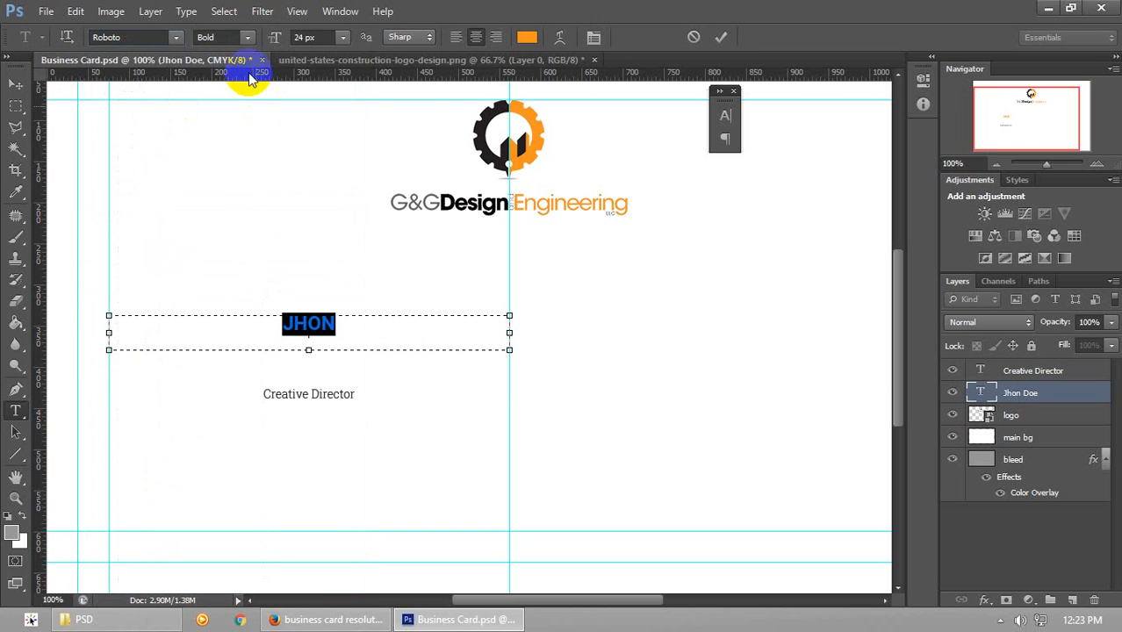
left_click(247, 38)
left_click(215, 187)
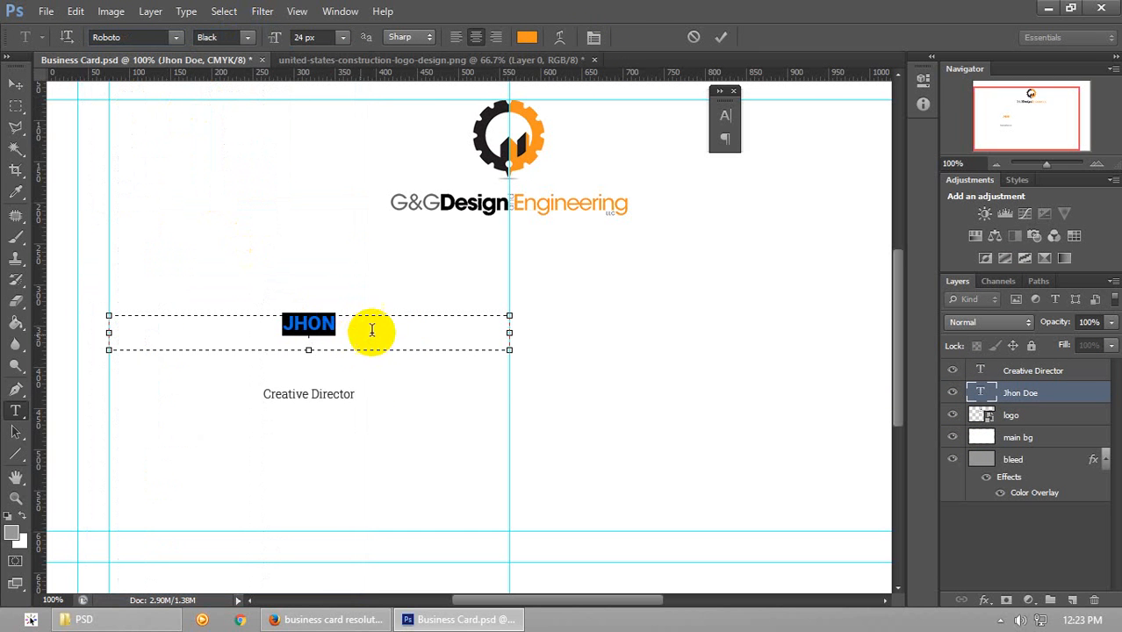
Enlarge the cardholder's first name to 54 px and commit the text edit
left_click_drag(379, 330, 262, 321)
left_click(327, 35)
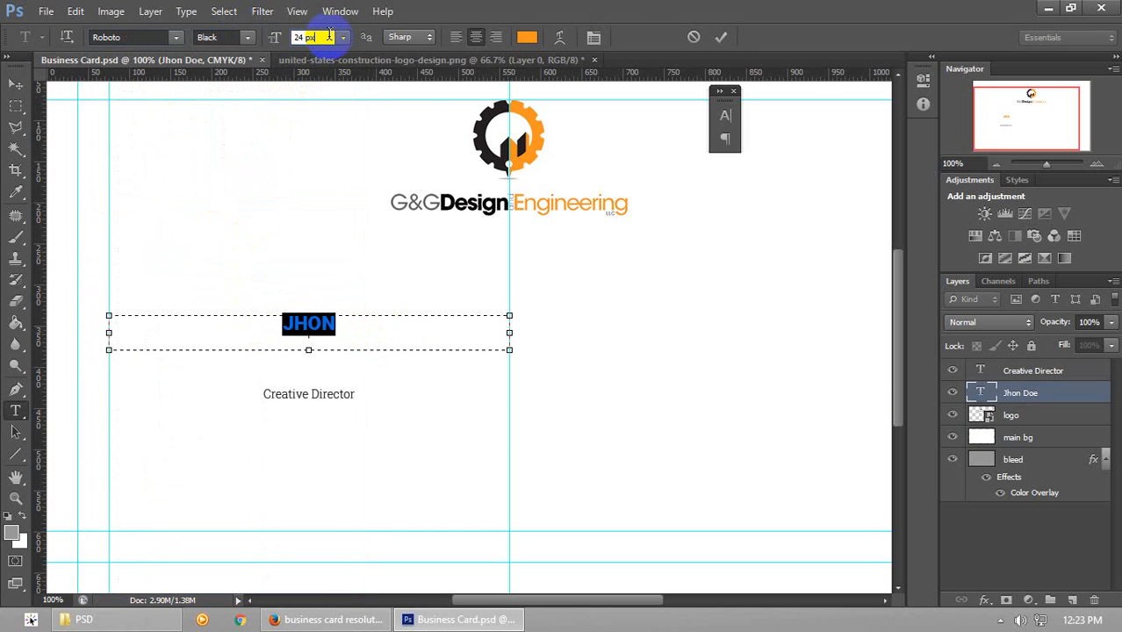
key("shift+Up")
key("shift+Up")
key("shift+Up")
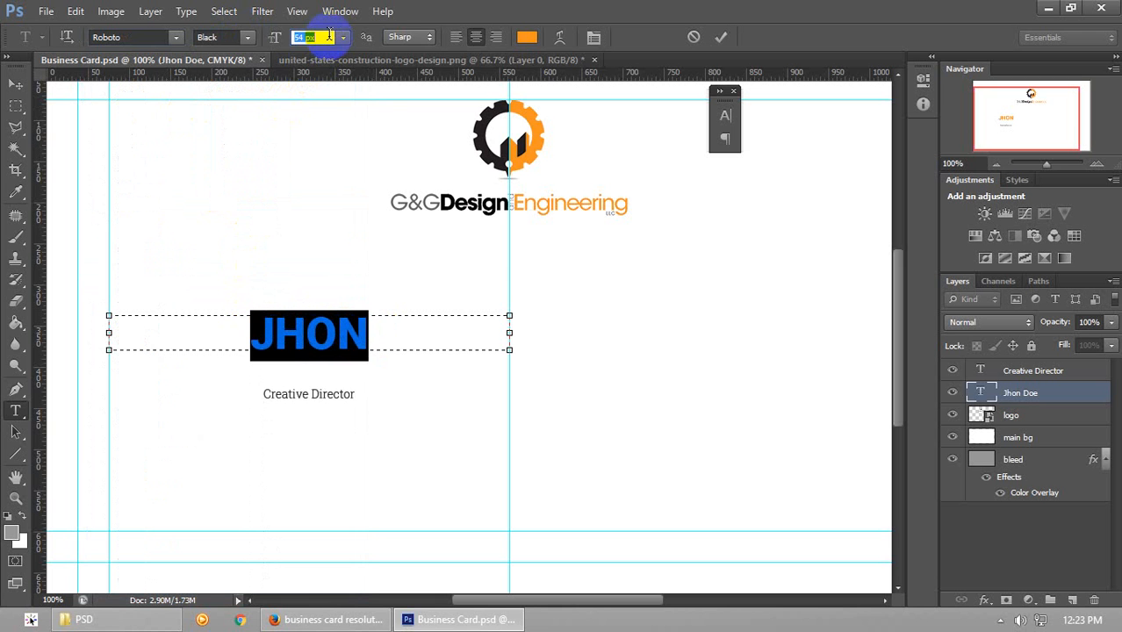
left_click(469, 352)
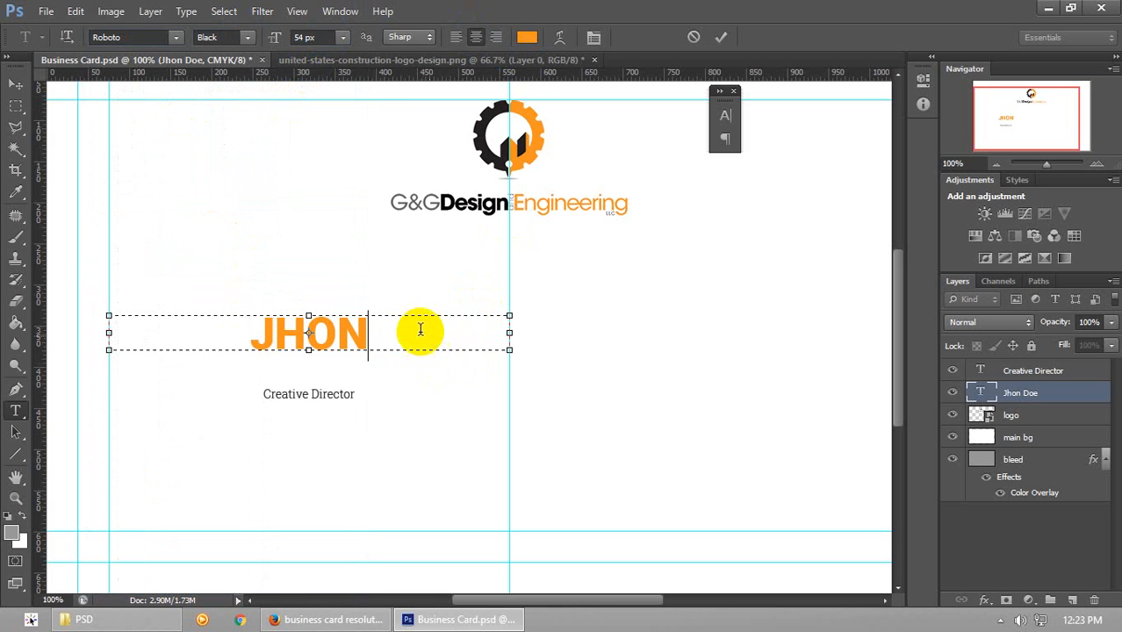
left_click(19, 92)
left_click(15, 85)
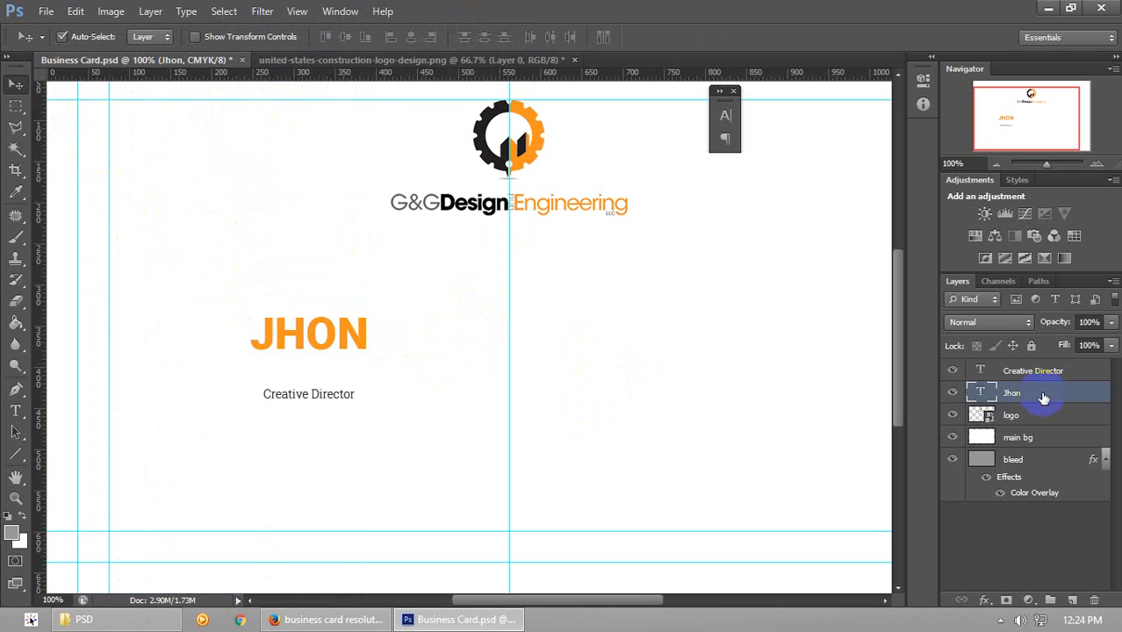
Left-align the first name and pull its text box's left edge inward, away from the margin guide
double_click(984, 397)
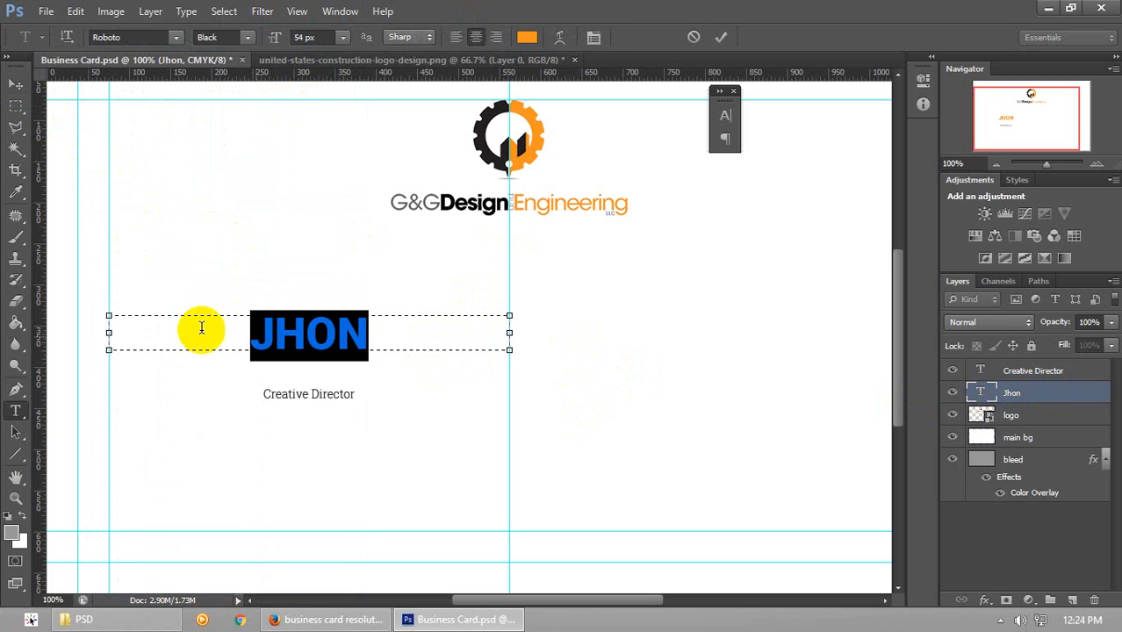
left_click(456, 37)
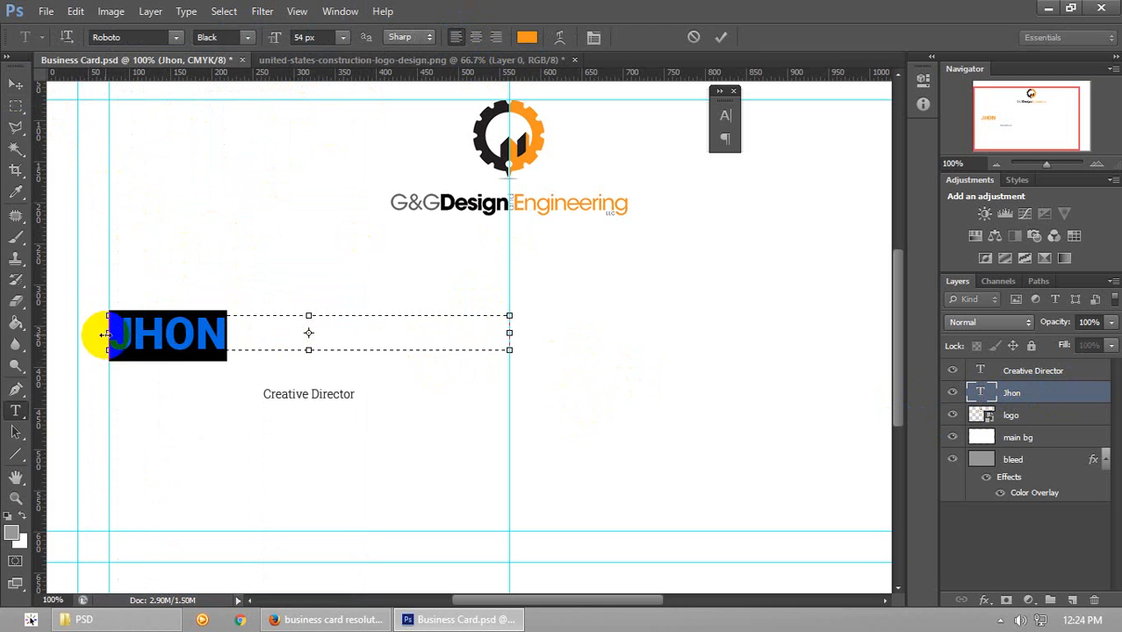
left_click_drag(104, 334, 171, 333)
left_click(381, 342)
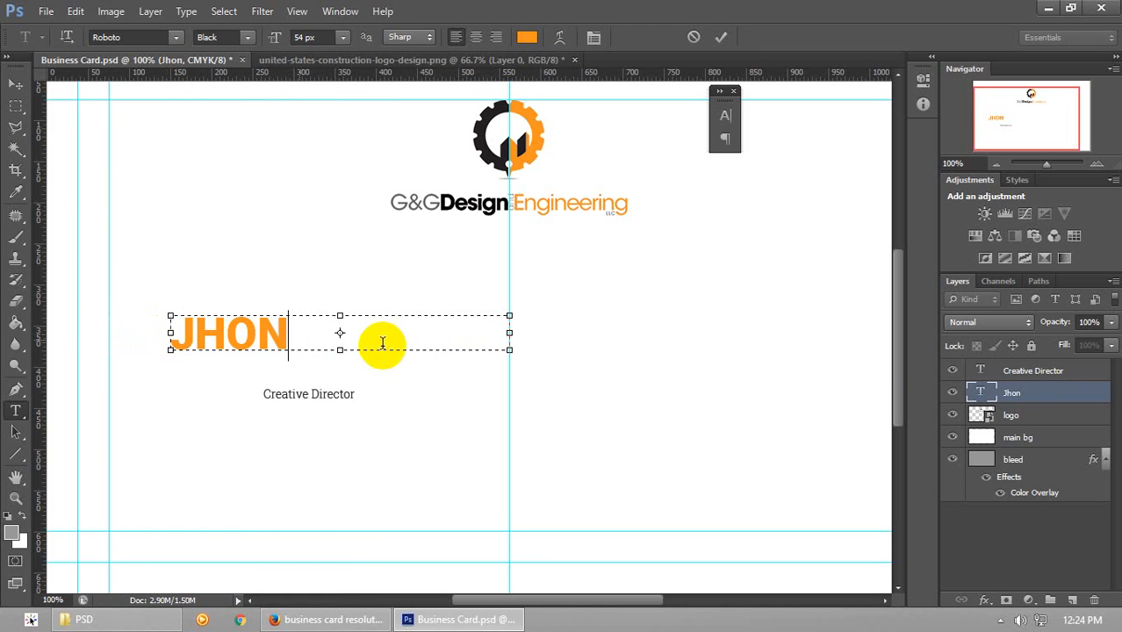
left_click(16, 83)
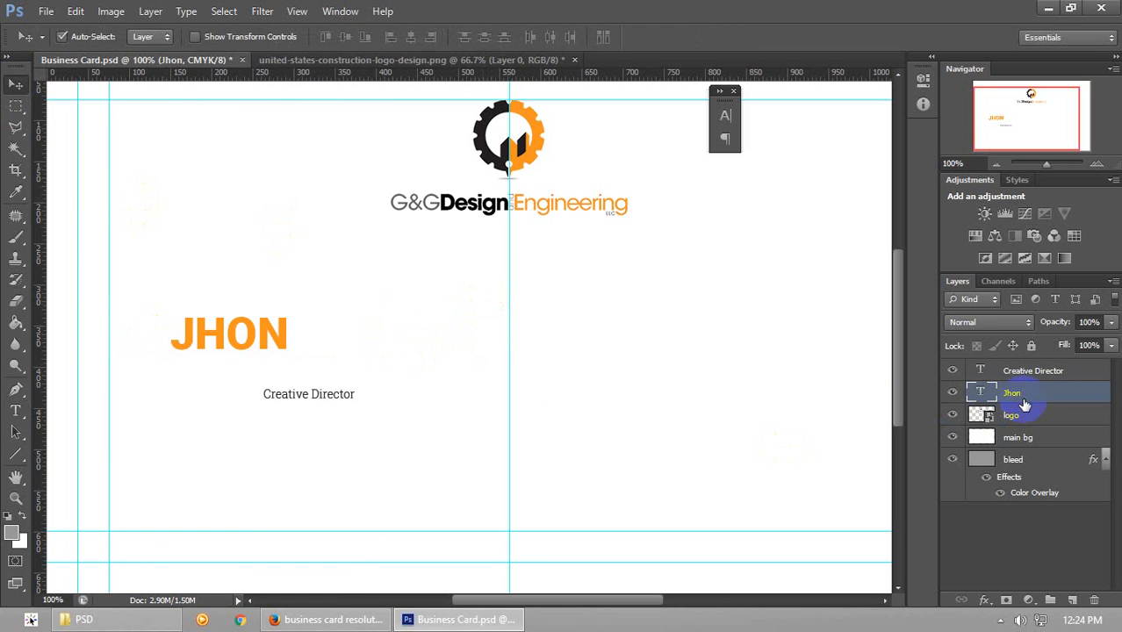
Duplicate the first-name text layer and move the copy directly beneath the original
key("ctrl+j")
key("shift+Down")
key("shift+Down")
key("shift+Down")
key("shift+Down")
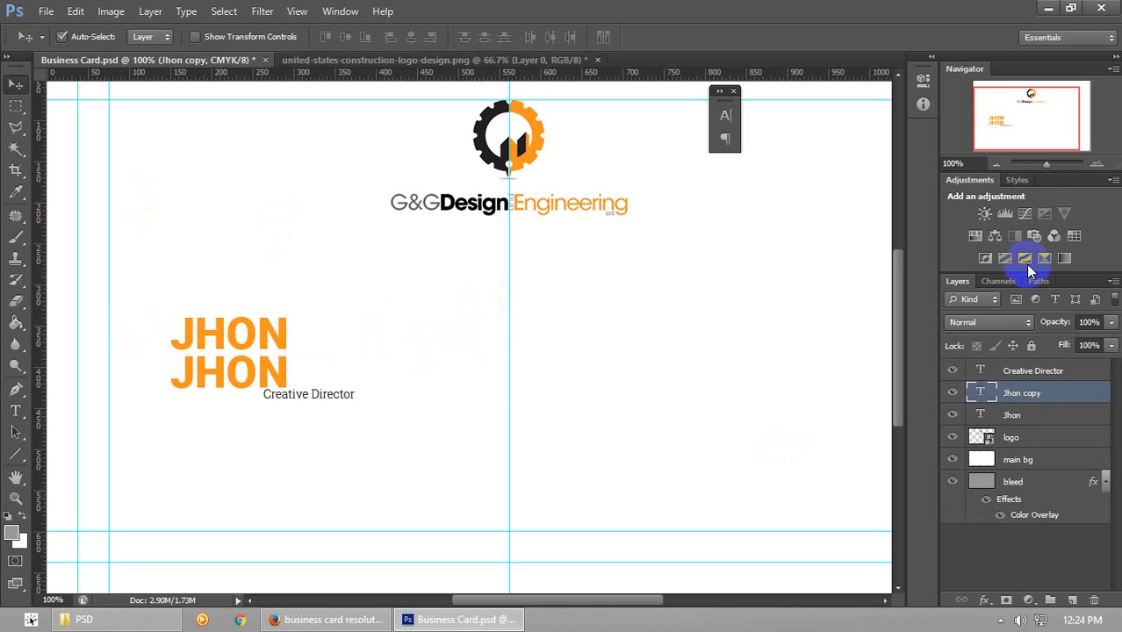
Replace the text of the duplicated name layer with the cardholder's surname
double_click(979, 395)
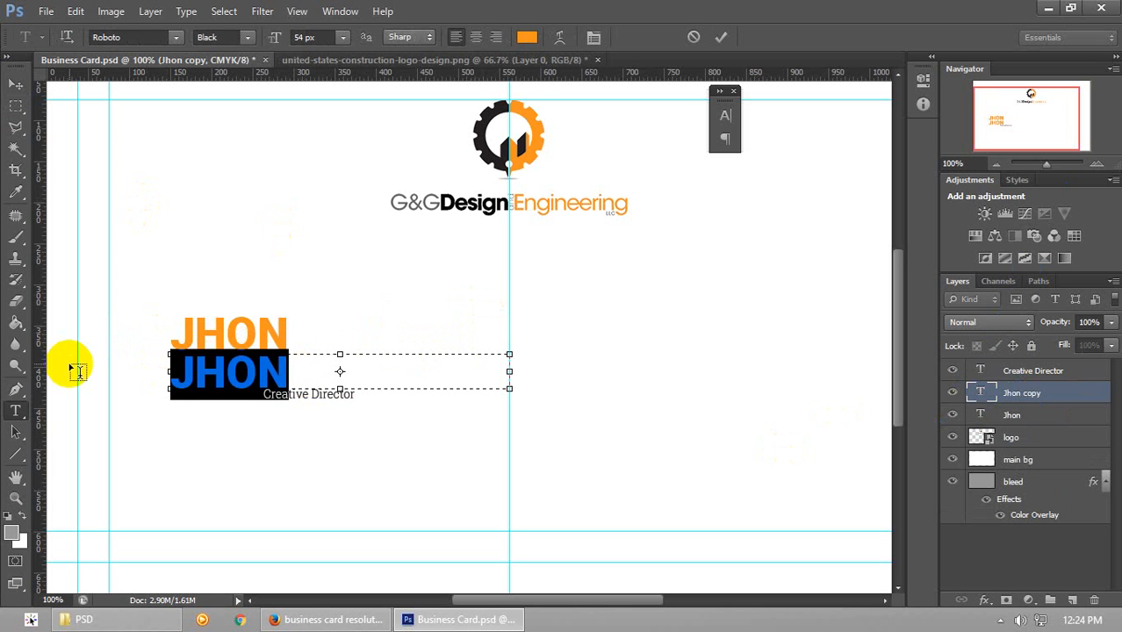
type("DOE")
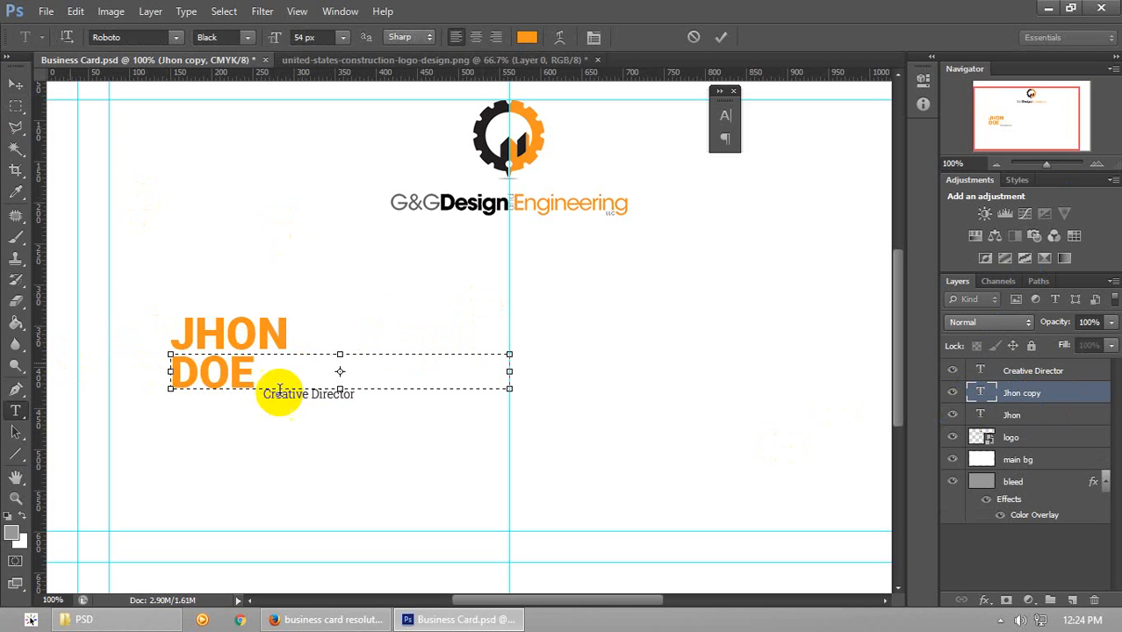
left_click(15, 84)
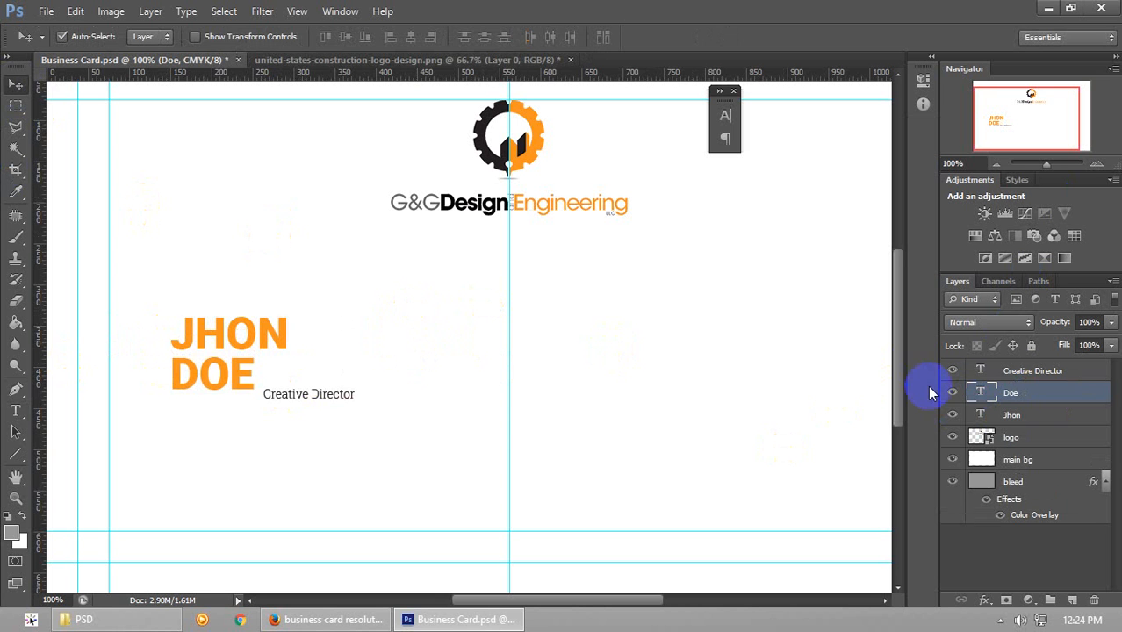
Recolour the surname with the black sampled from the logo's gear
double_click(980, 392)
left_click(527, 37)
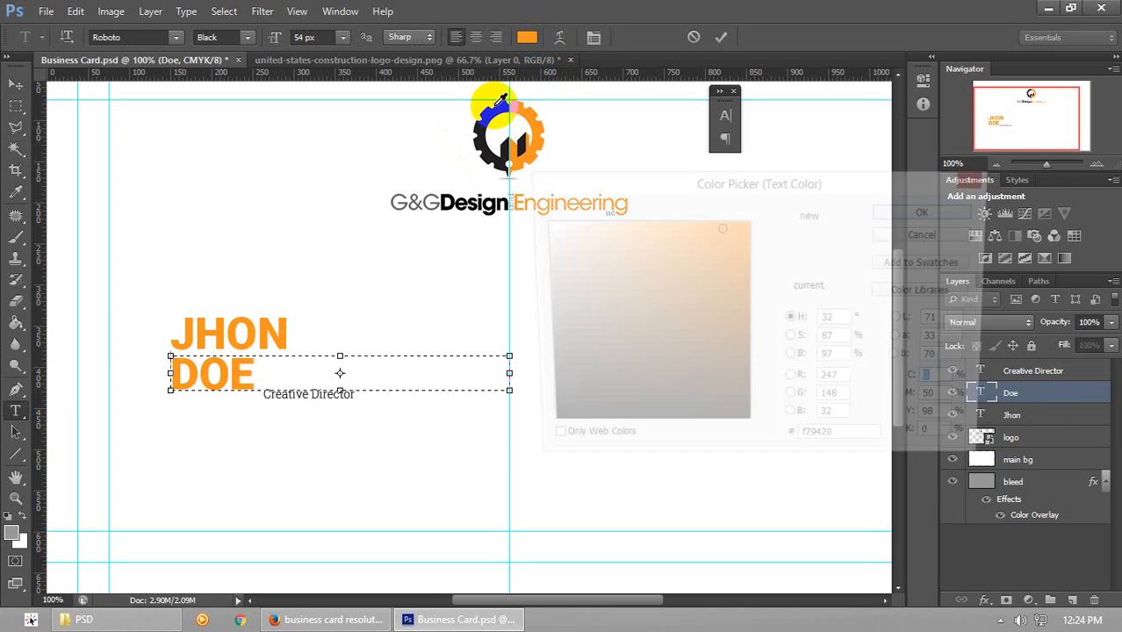
left_click(494, 106)
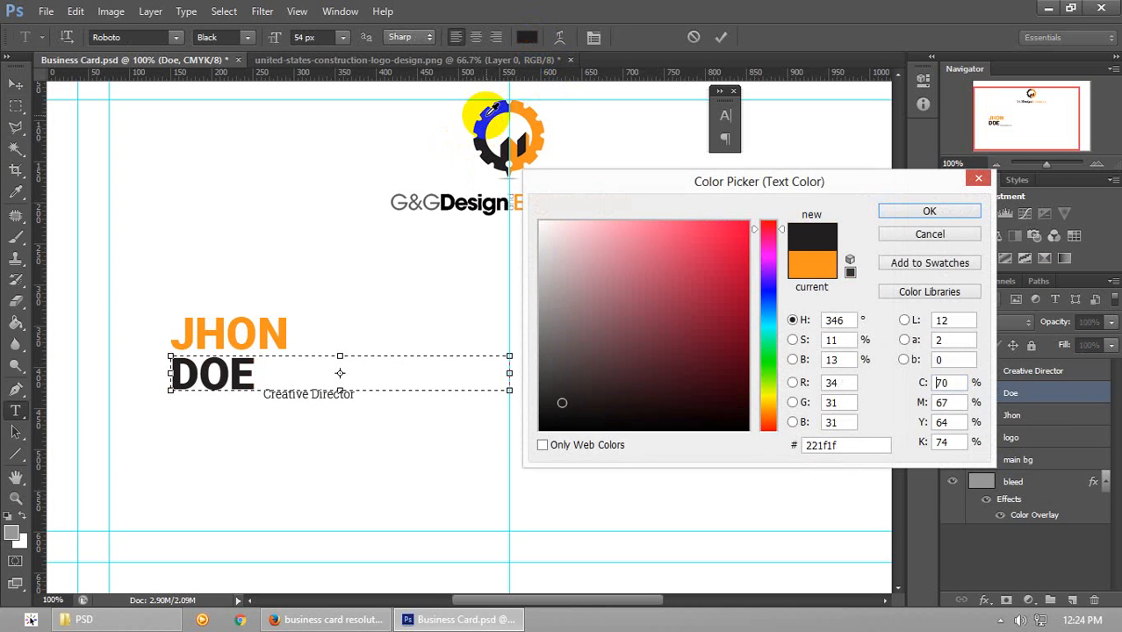
left_click(927, 211)
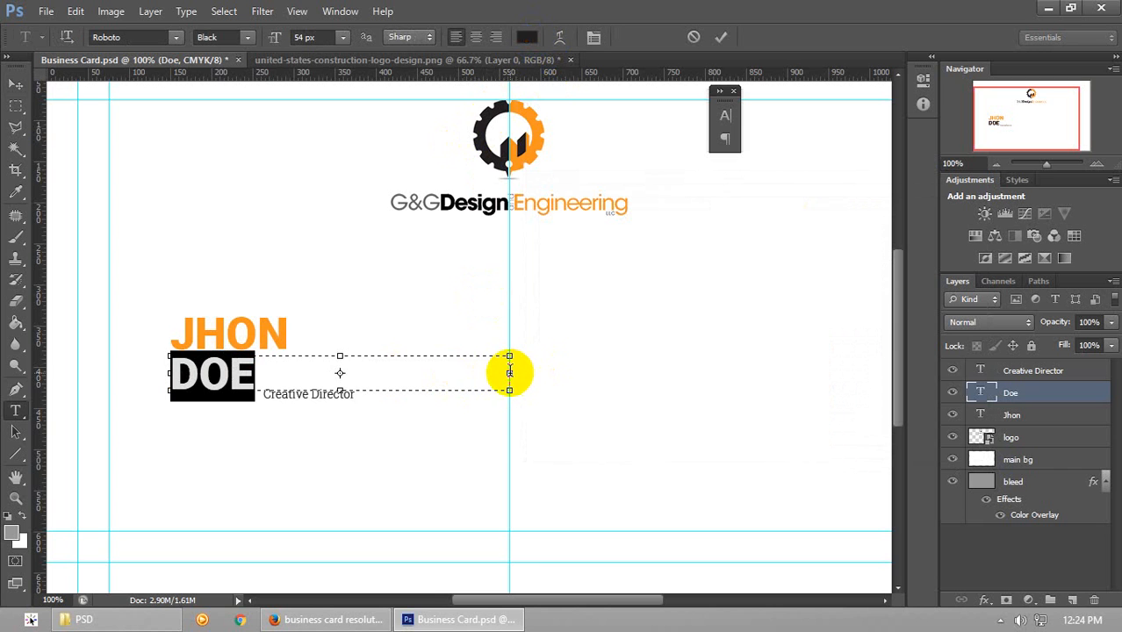
Narrow the surname's text box from its right edge and right-align the surname within it
left_click_drag(509, 372, 316, 372)
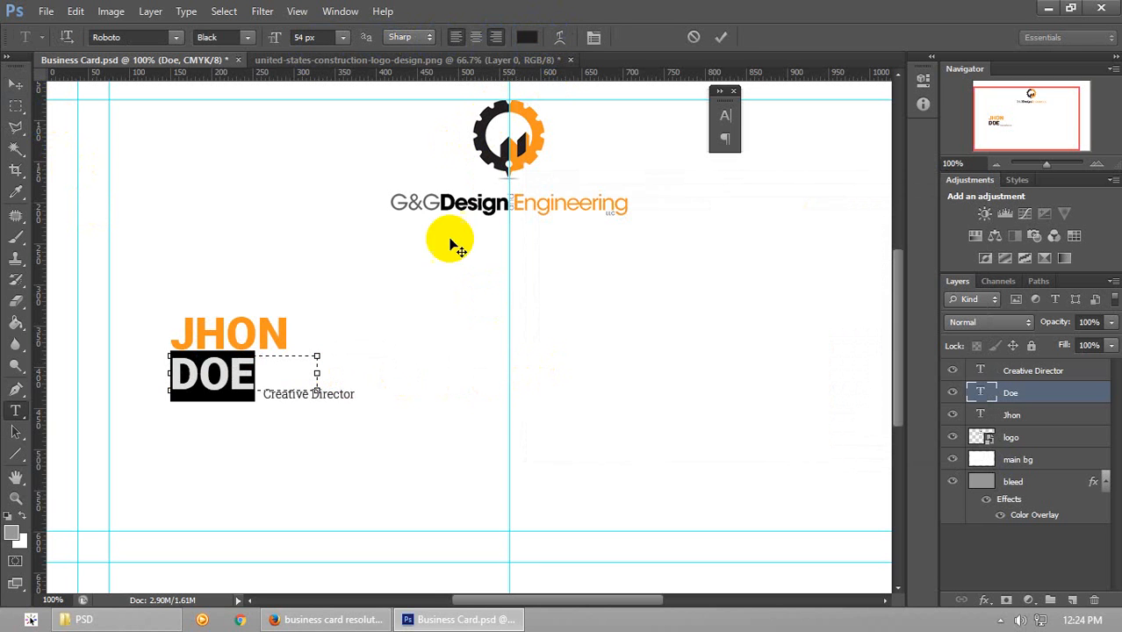
key("ctrl+shift+r")
left_click(15, 83)
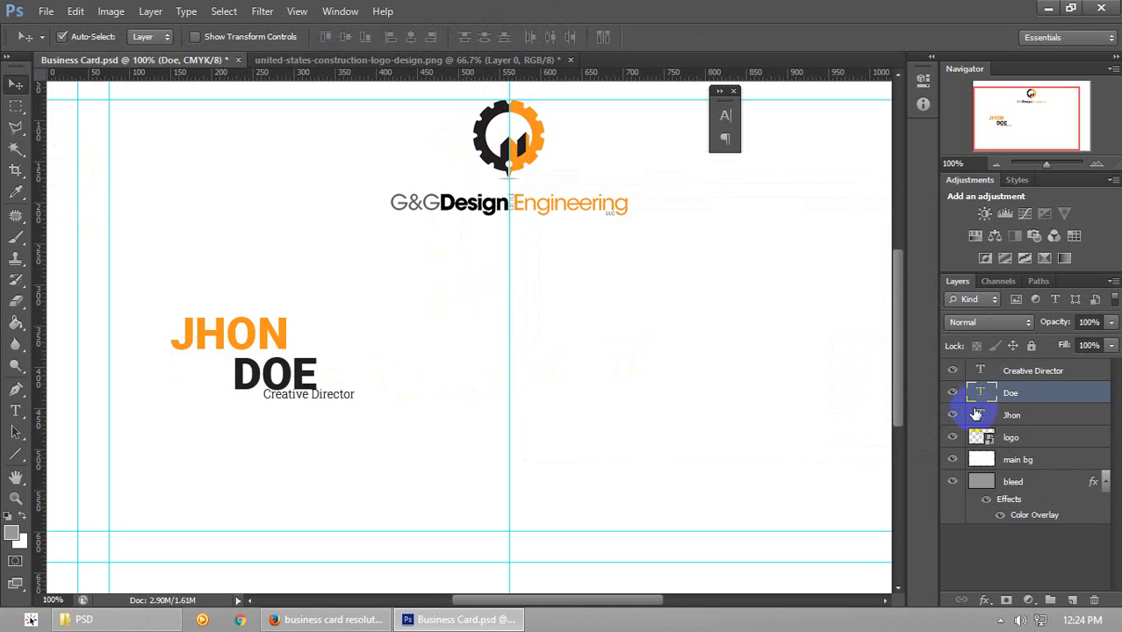
Narrow the first name's text box to match the surname's right edge and right-align the first name
double_click(979, 414)
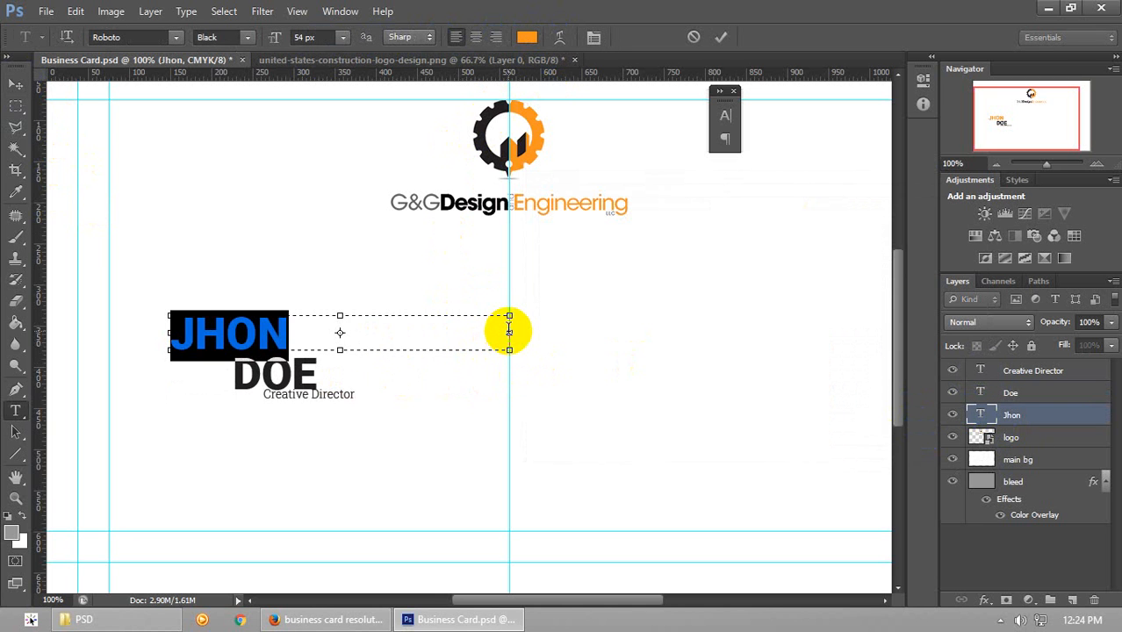
left_click_drag(510, 332, 320, 333)
left_click(494, 37)
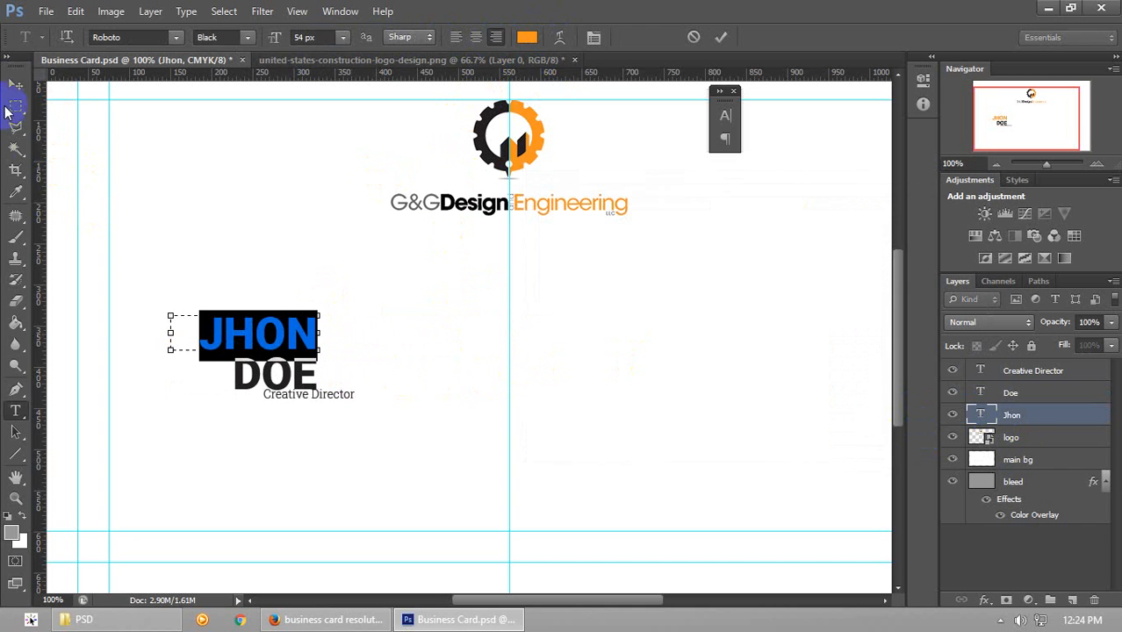
left_click(13, 83)
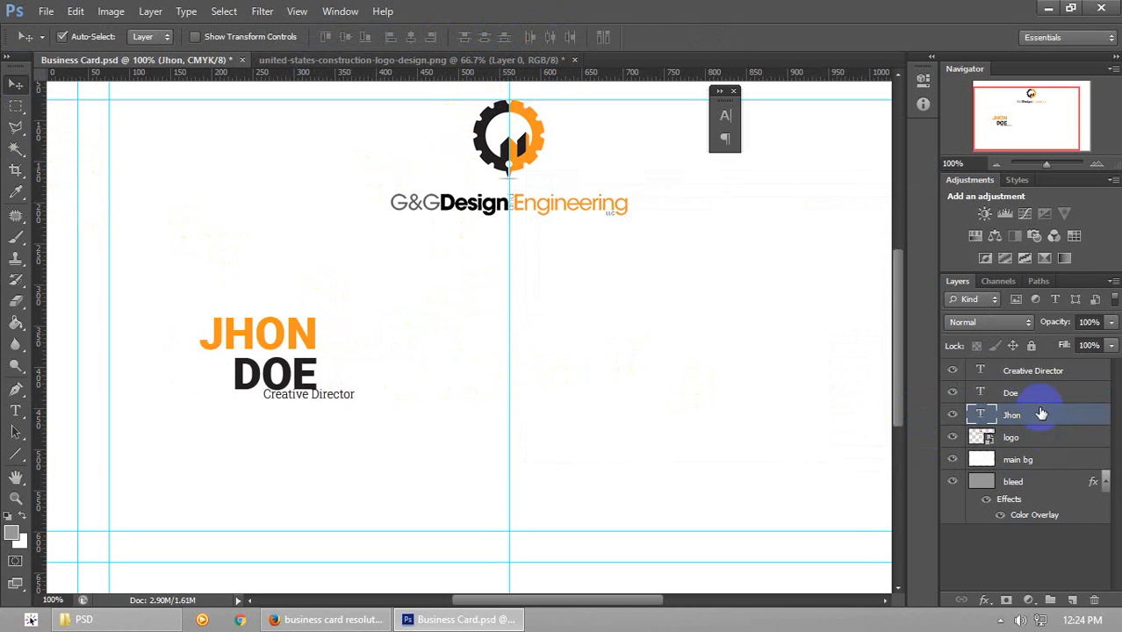
Move the job title up beside the first name, leaving a small gap and lining up its top with the name
left_click(1061, 372)
key("shift+Right")
key("shift+Right")
key("shift+Right")
key("shift+Right")
key("shift+Right")
key("shift+Right")
key("shift+Right")
key("shift+Right")
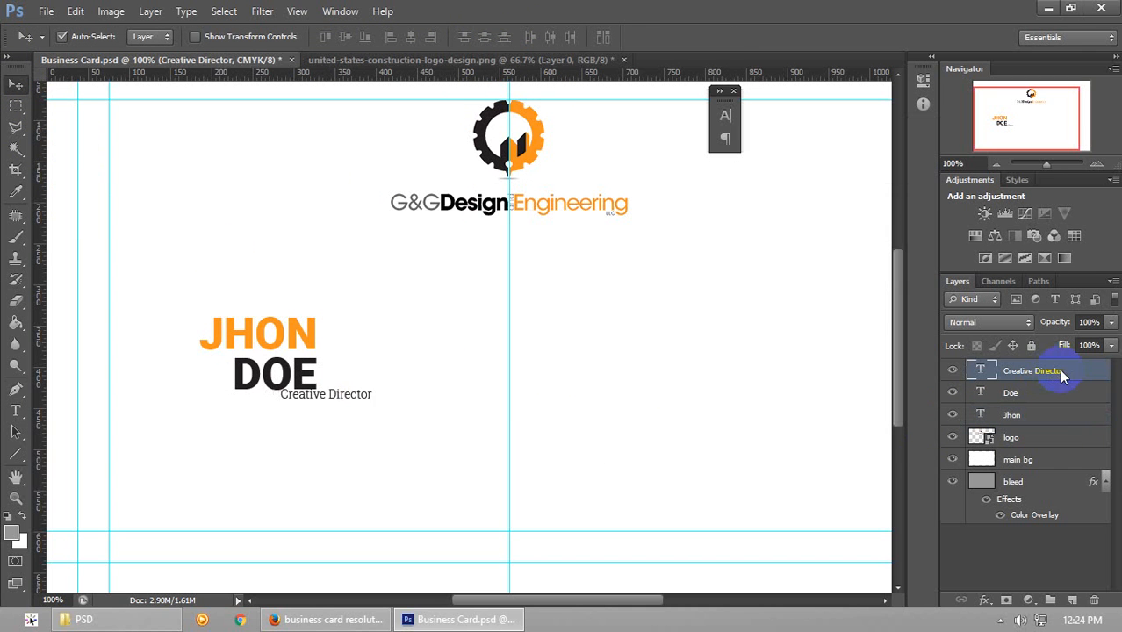
key("shift+Up")
key("shift+Up")
key("shift+Up")
key("shift+Up")
key("shift+Up")
key("shift+Up")
key("shift+Up")
key("shift+Up")
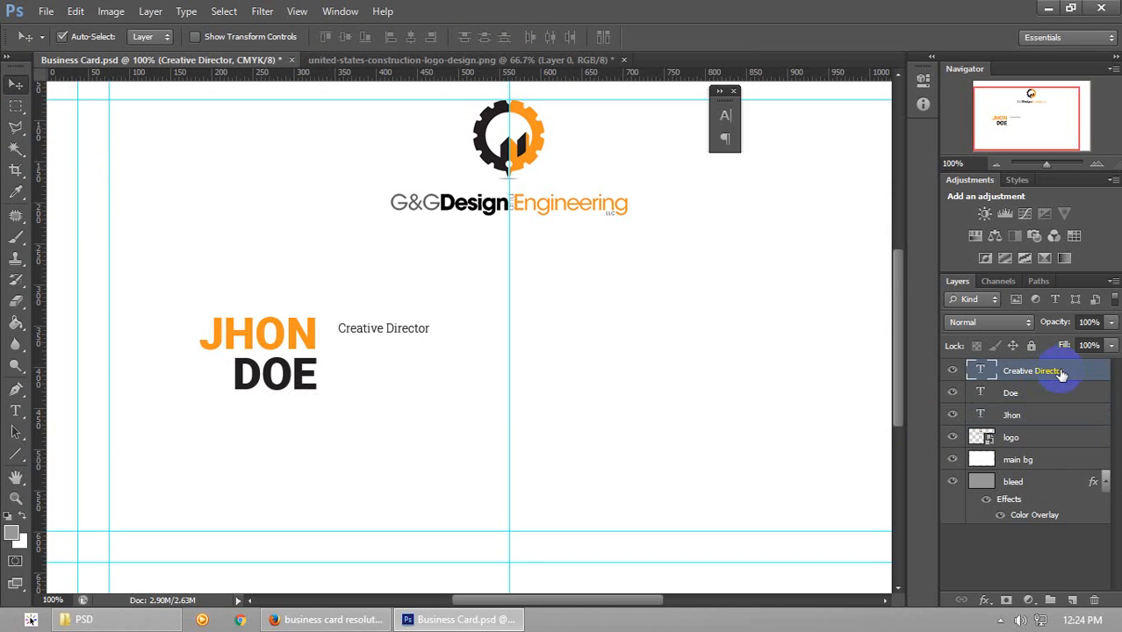
key("shift+Left")
key("Up")
key("Up")
key("Up")
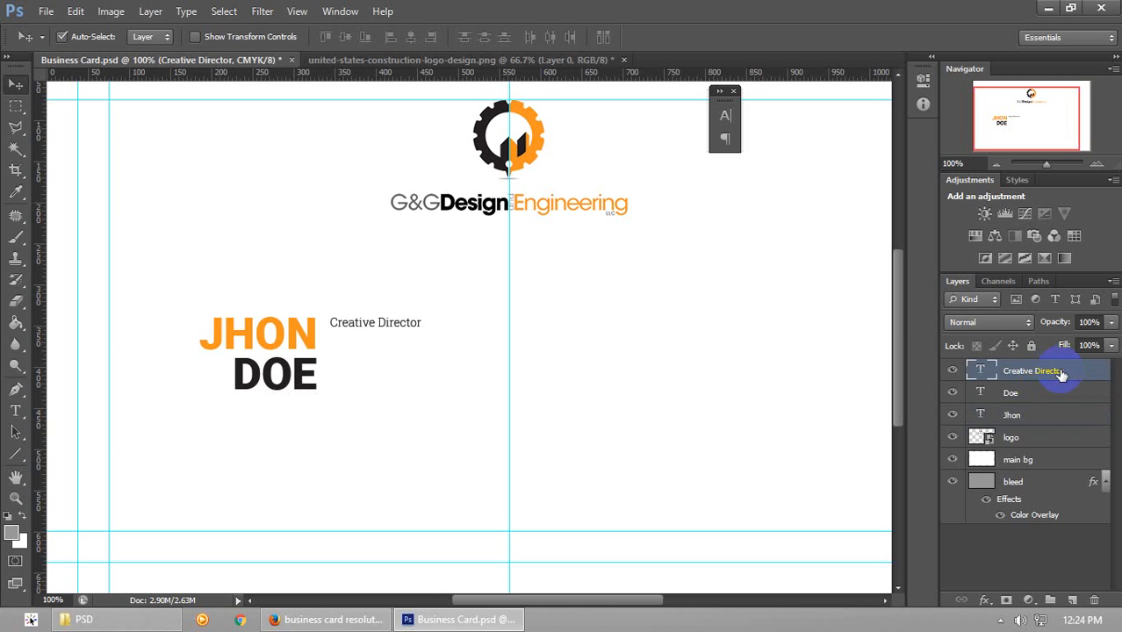
Increase the height of the job title's text box and break the title into two lines, "Creative" and "Director"
double_click(986, 373)
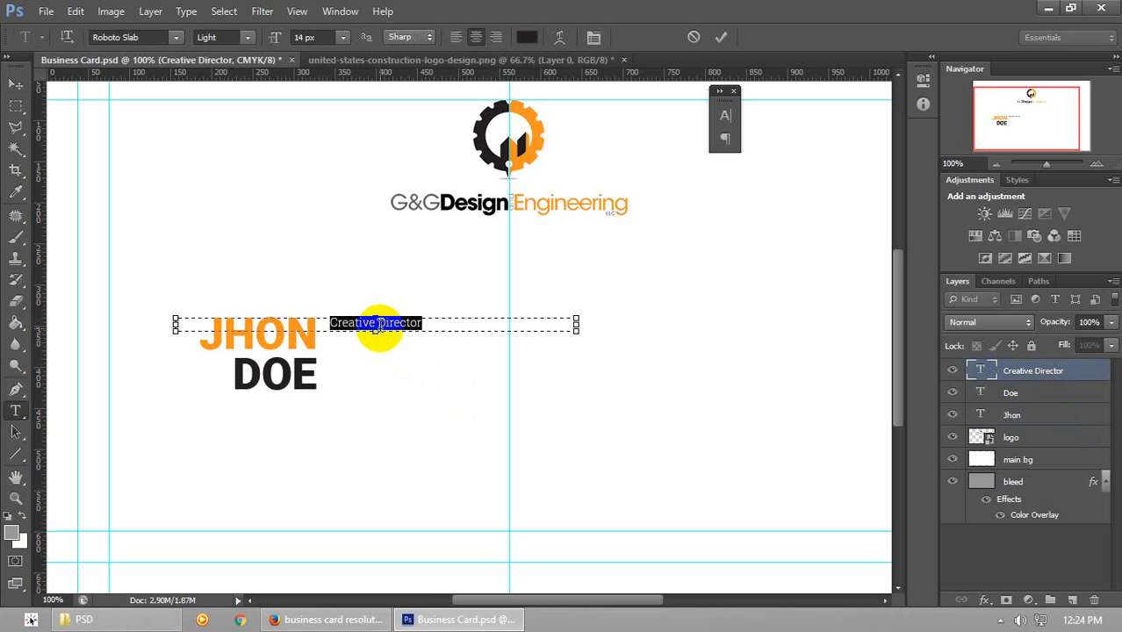
left_click(379, 326)
left_click_drag(377, 334, 377, 372)
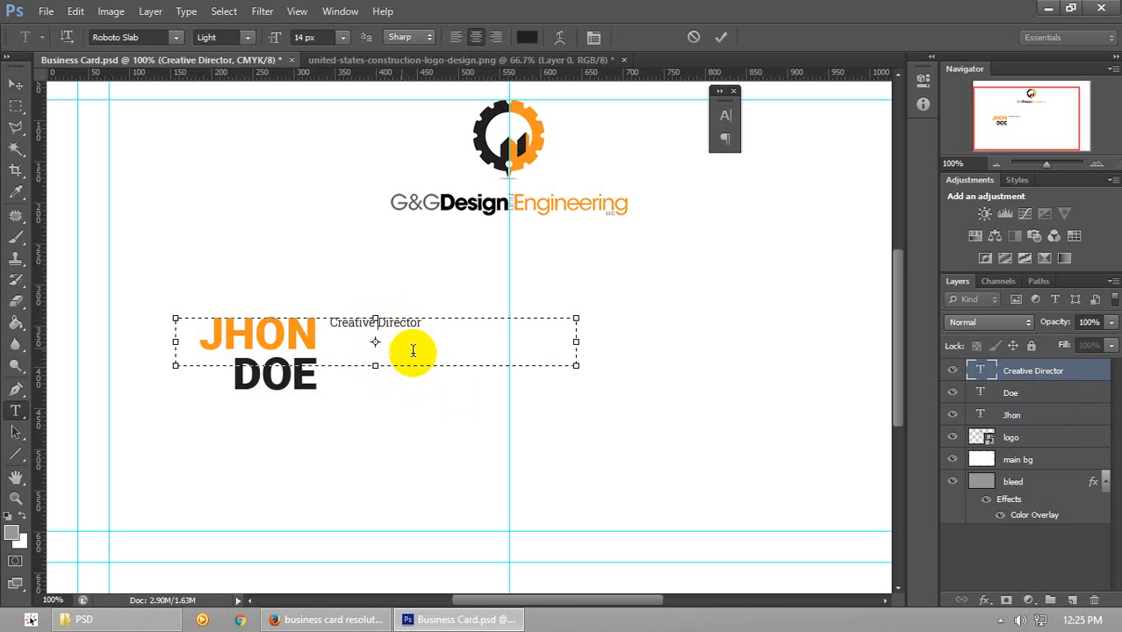
key("Return")
left_click(285, 310)
key("ctrl+a")
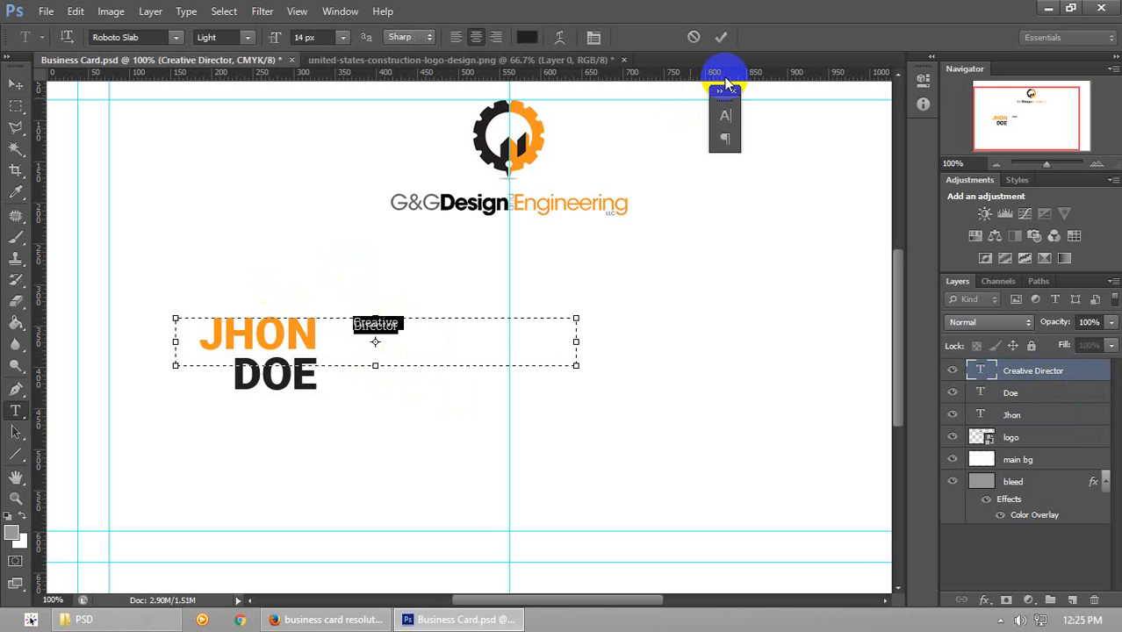
Set the two-line job title's leading to 24 px and tighten it slightly
left_click(594, 37)
left_click(691, 150)
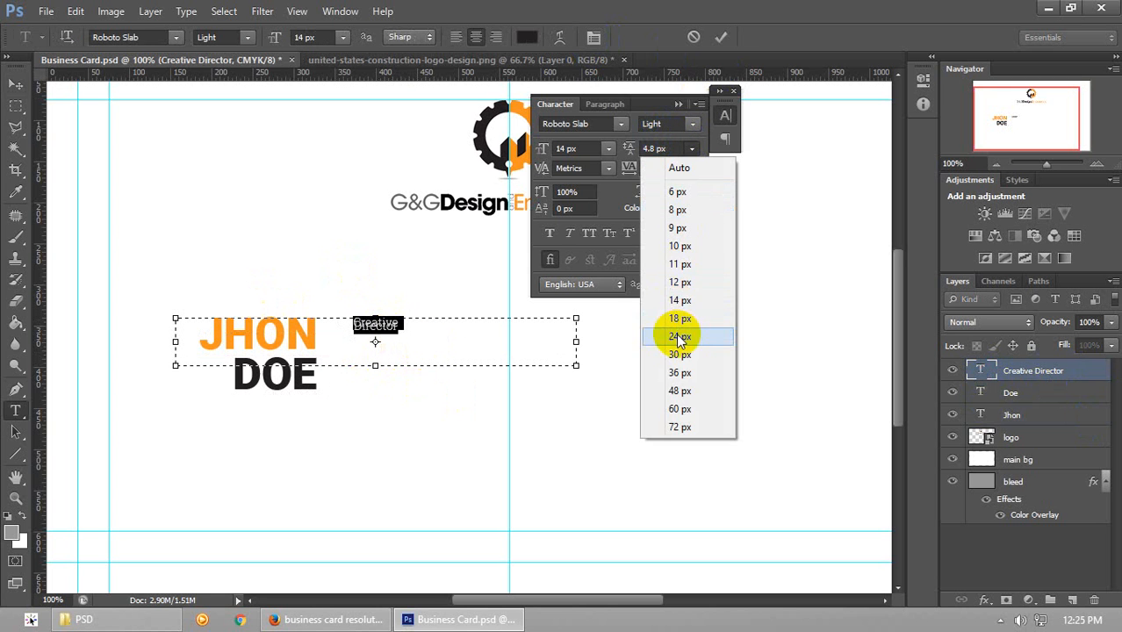
left_click(676, 336)
left_click(679, 149)
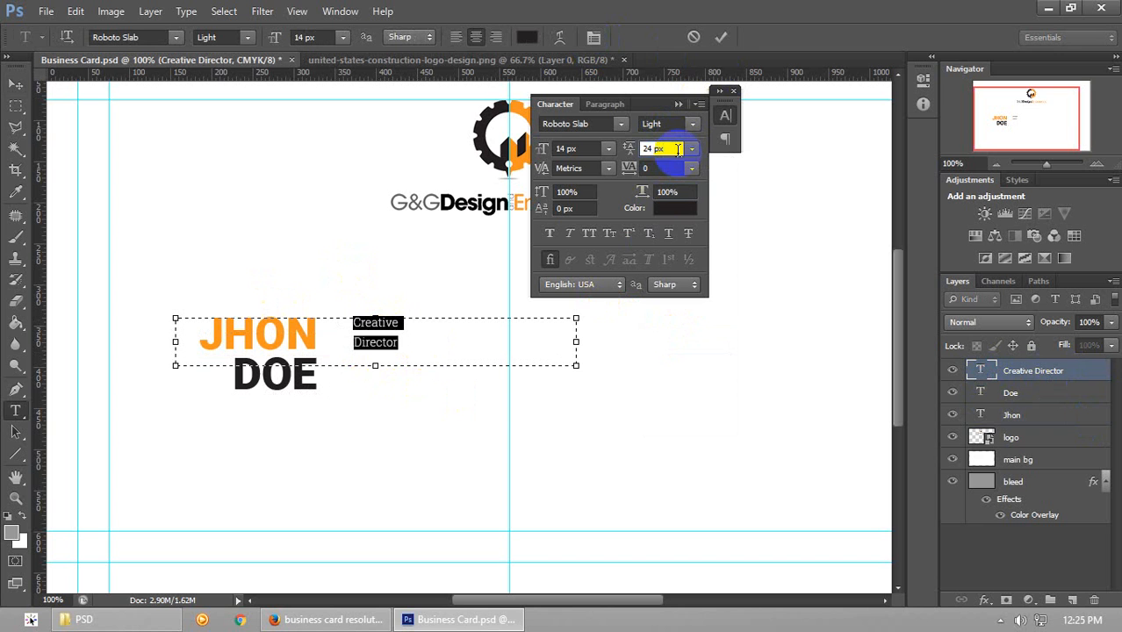
left_click(679, 105)
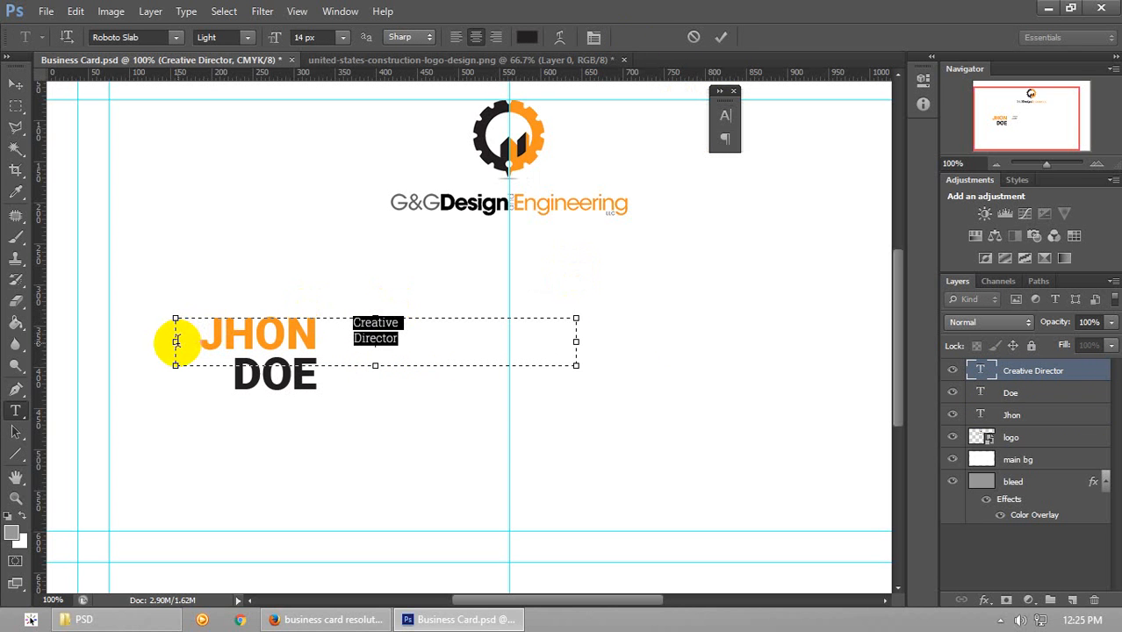
Narrow the job title's text box from both sides and left-align both of its lines
left_click_drag(177, 342, 375, 362)
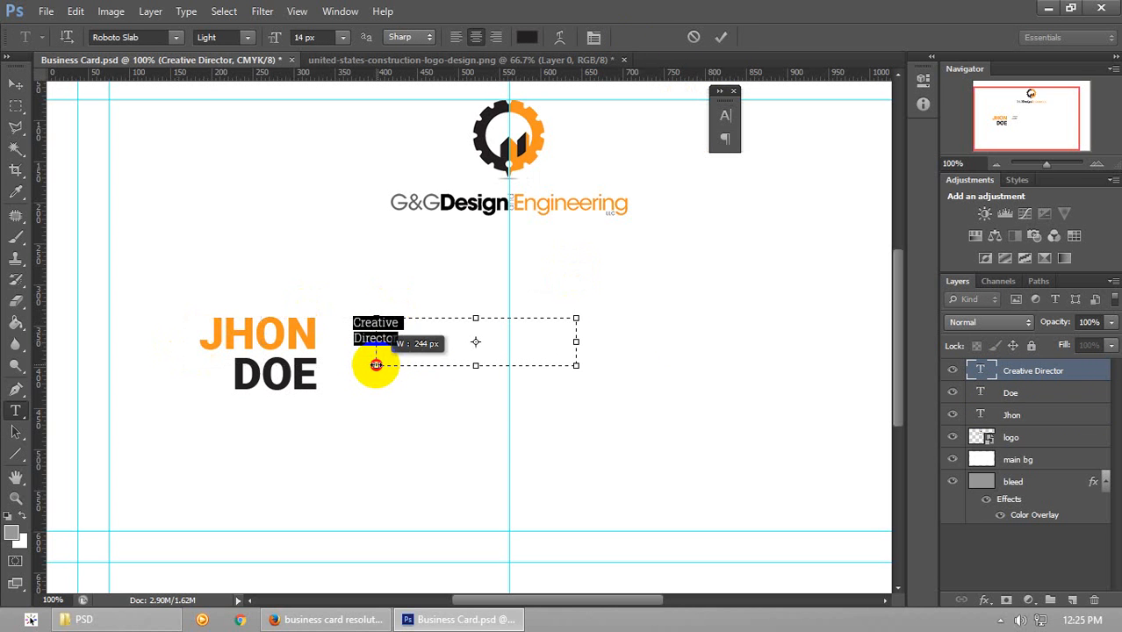
left_click(575, 343)
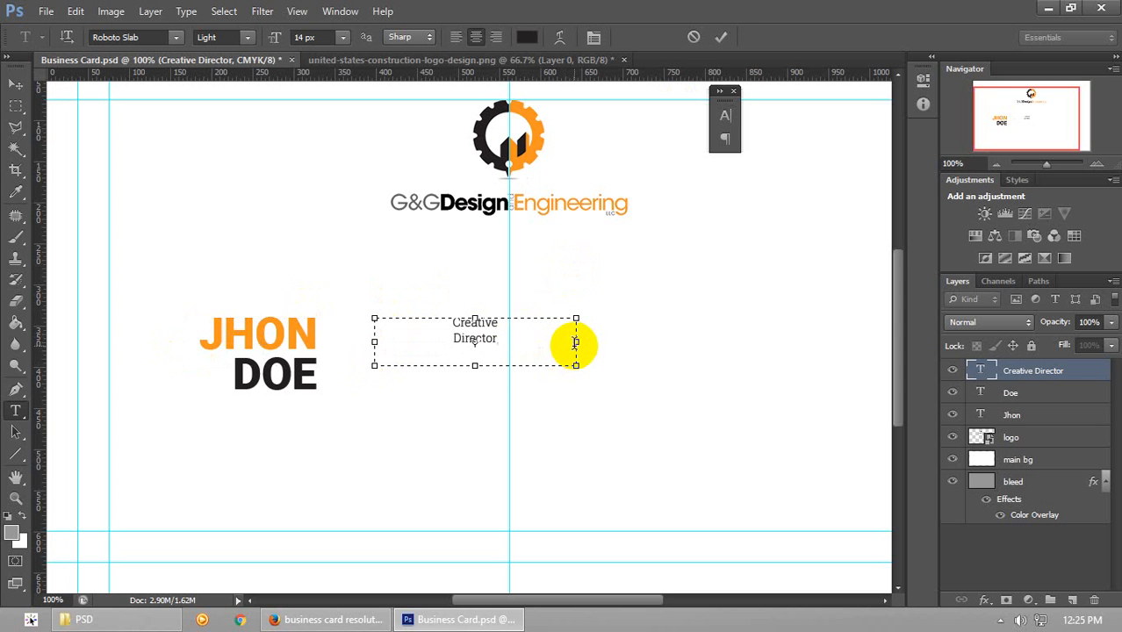
left_click_drag(576, 344, 494, 344)
left_click(456, 36)
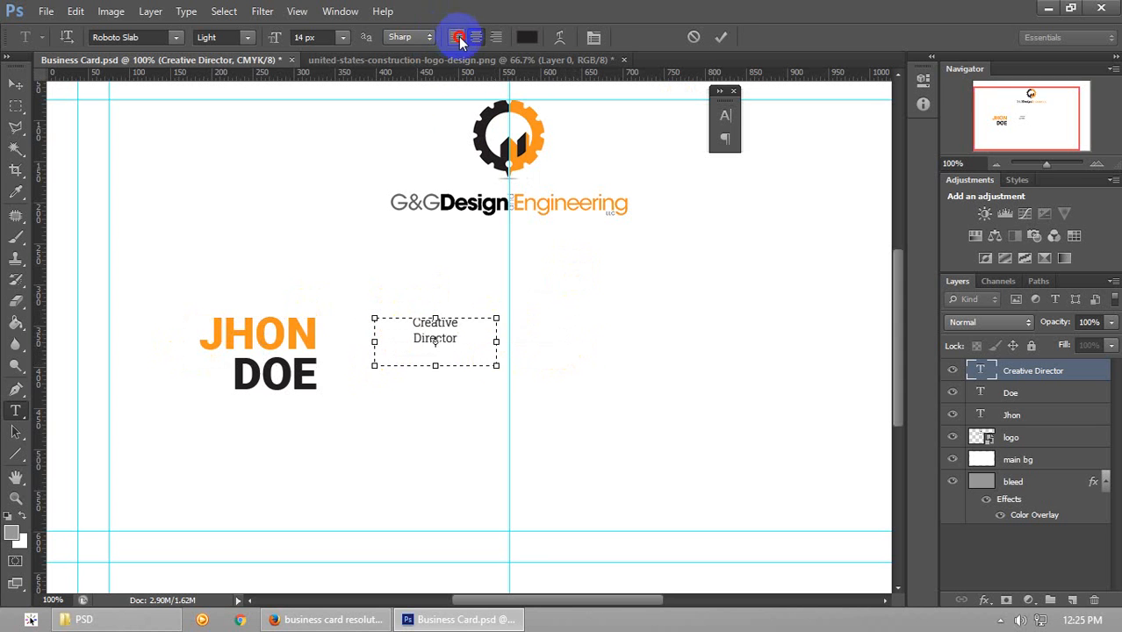
key("ctrl+a")
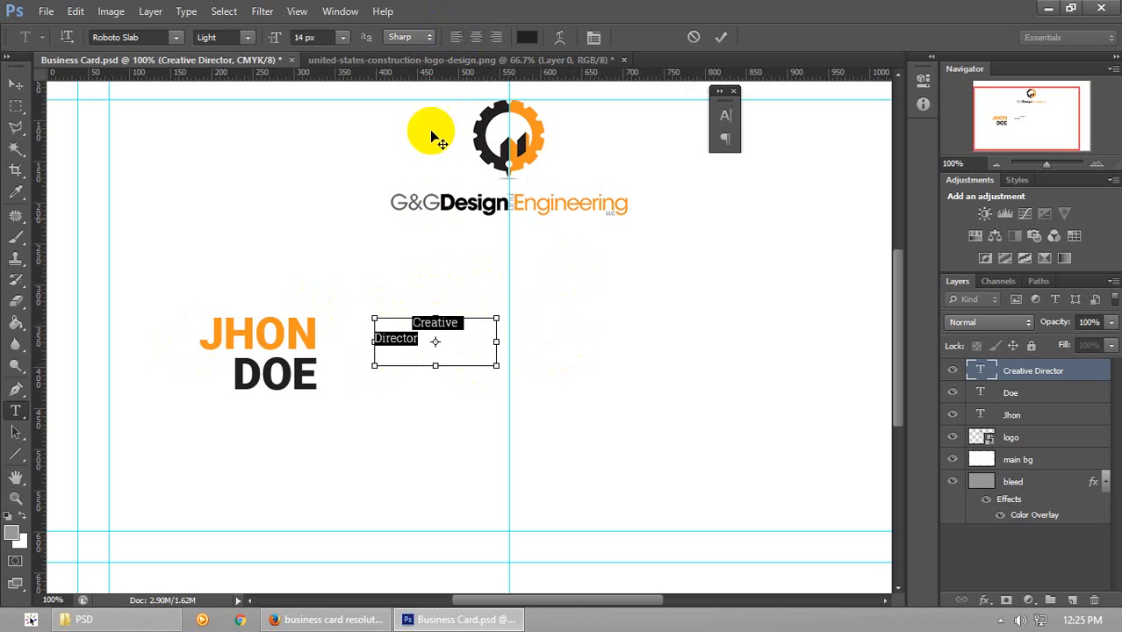
left_click(456, 37)
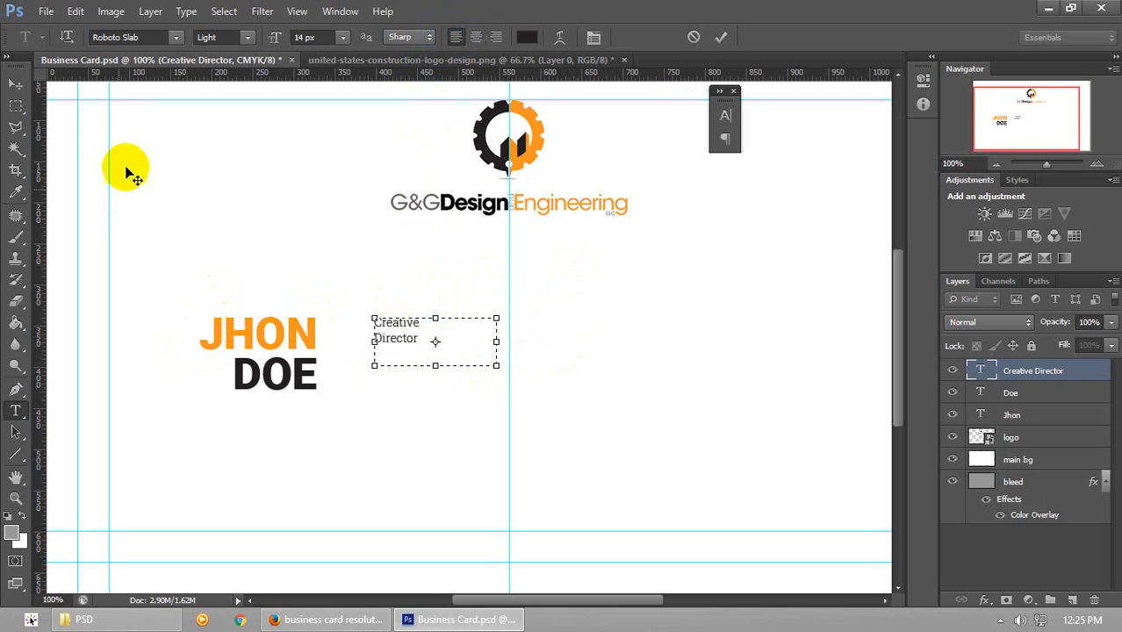
Move the two-line job title directly below the surname, lining up their left edges
left_click(17, 88)
key("shift+Down")
key("shift+Down")
key("shift+Down")
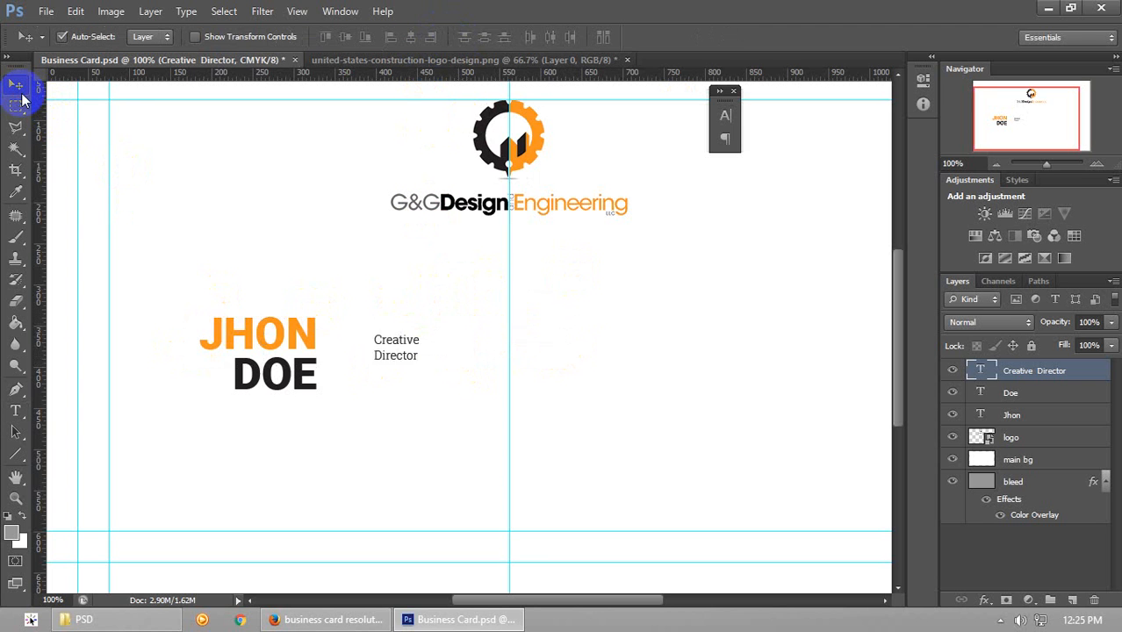
key("shift+Left")
key("shift+Left")
key("shift+Left")
key("shift+Left")
key("shift+Left")
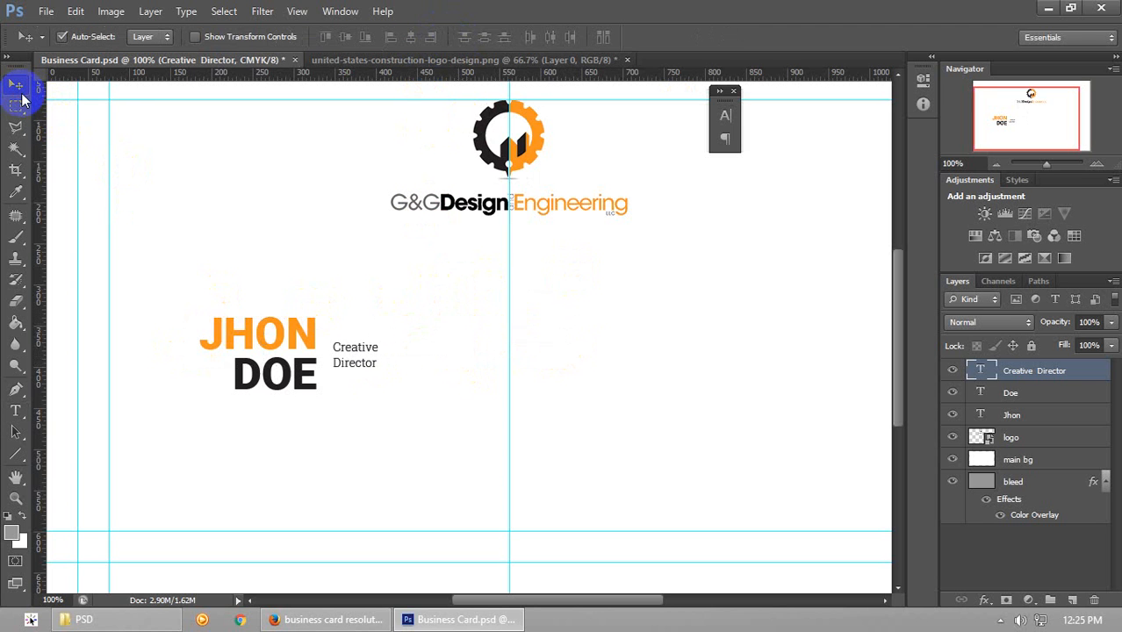
key("shift+Down")
key("shift+Down")
key("shift+Down")
key("shift+Left")
key("shift+Down")
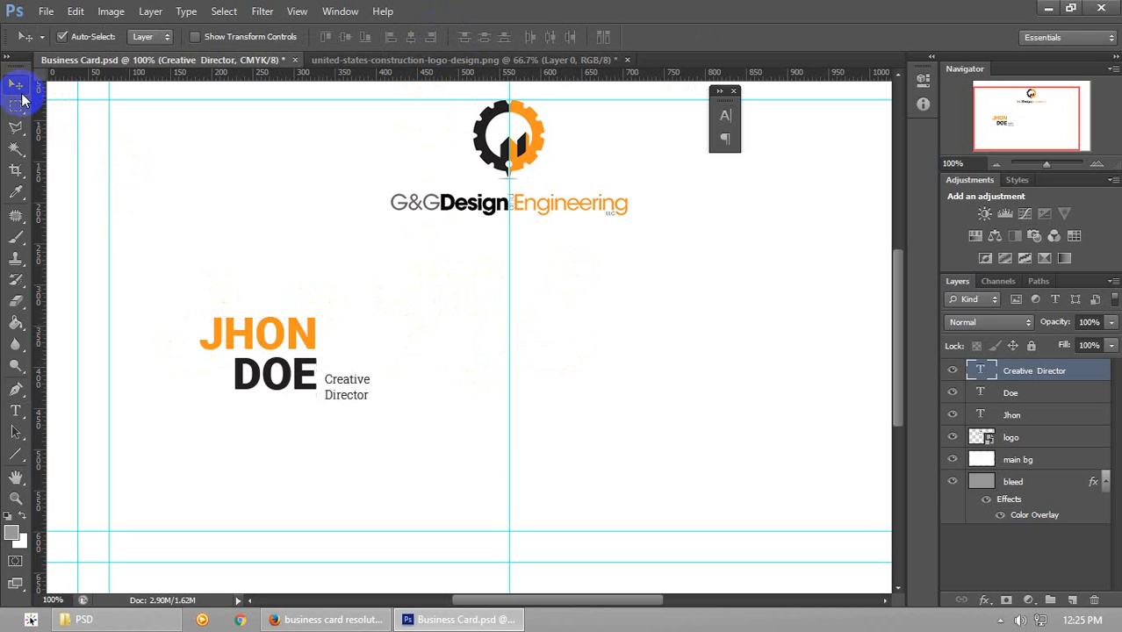
key("shift+Down")
key("shift+Down")
key("shift+Left")
key("shift+Down")
key("shift+Down")
key("shift+Left")
key("shift+Left")
key("shift+Left")
key("shift+Left")
key("shift+Left")
key("shift+Left")
key("shift+Left")
key("shift+Left")
key("shift+Left")
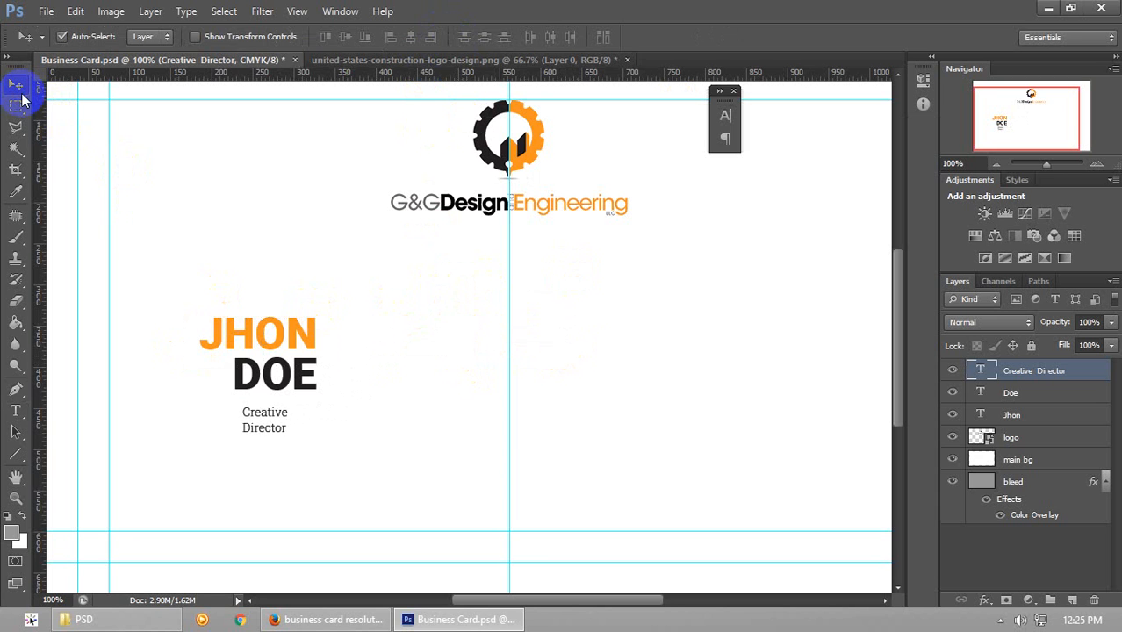
key("shift+Up")
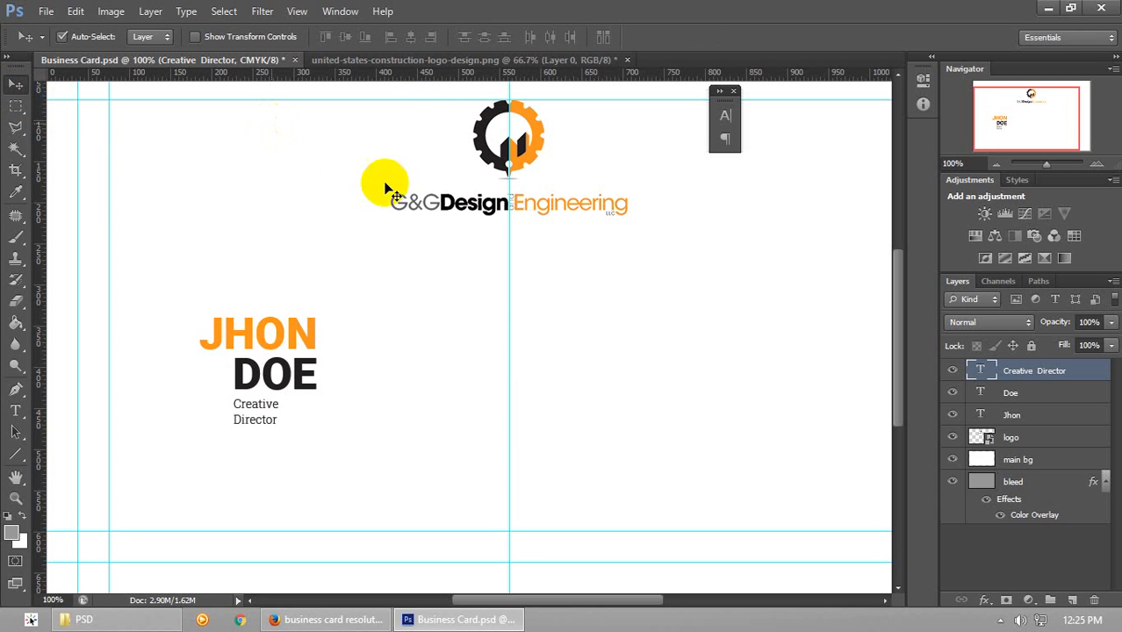
Remove the line break in the job title so "Creative Director" sits on one line
double_click(982, 372)
left_click(226, 414)
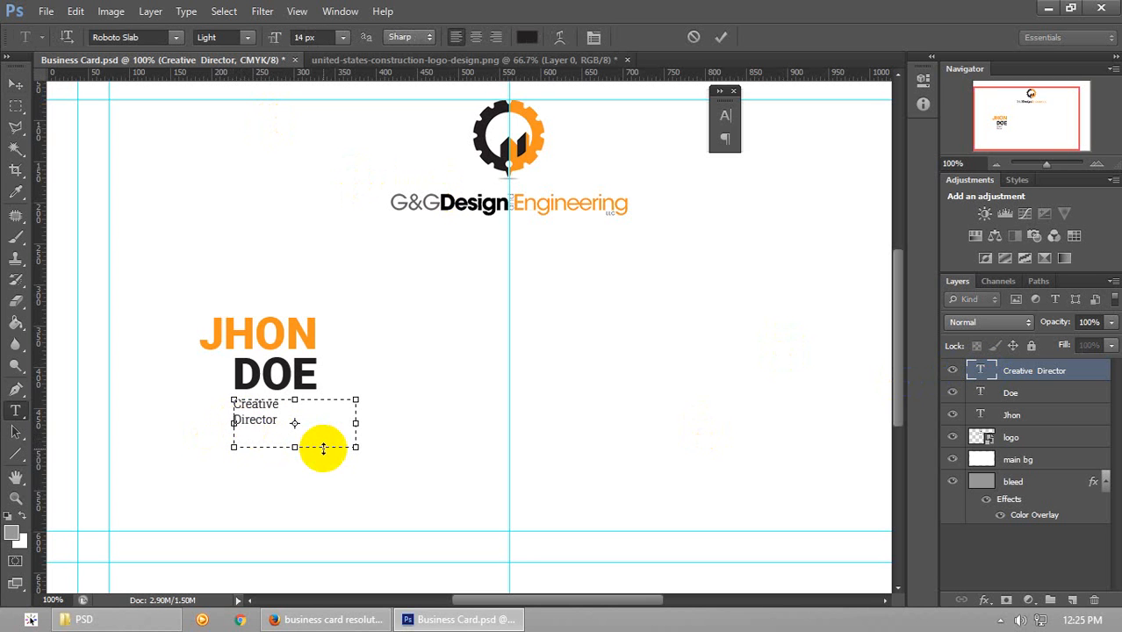
key("Delete")
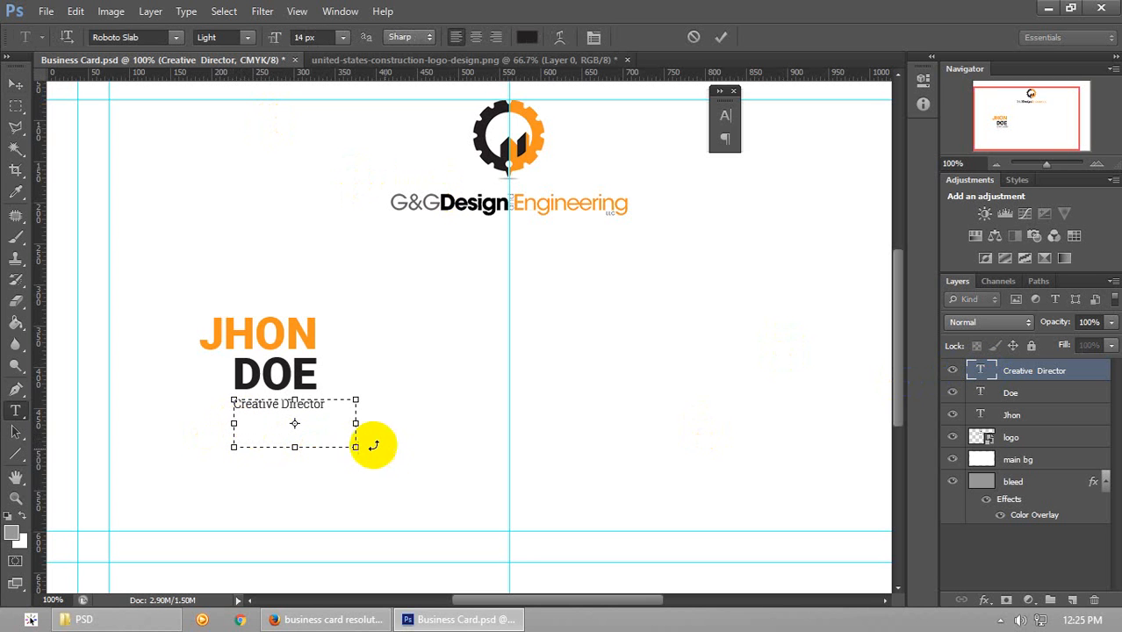
left_click(15, 91)
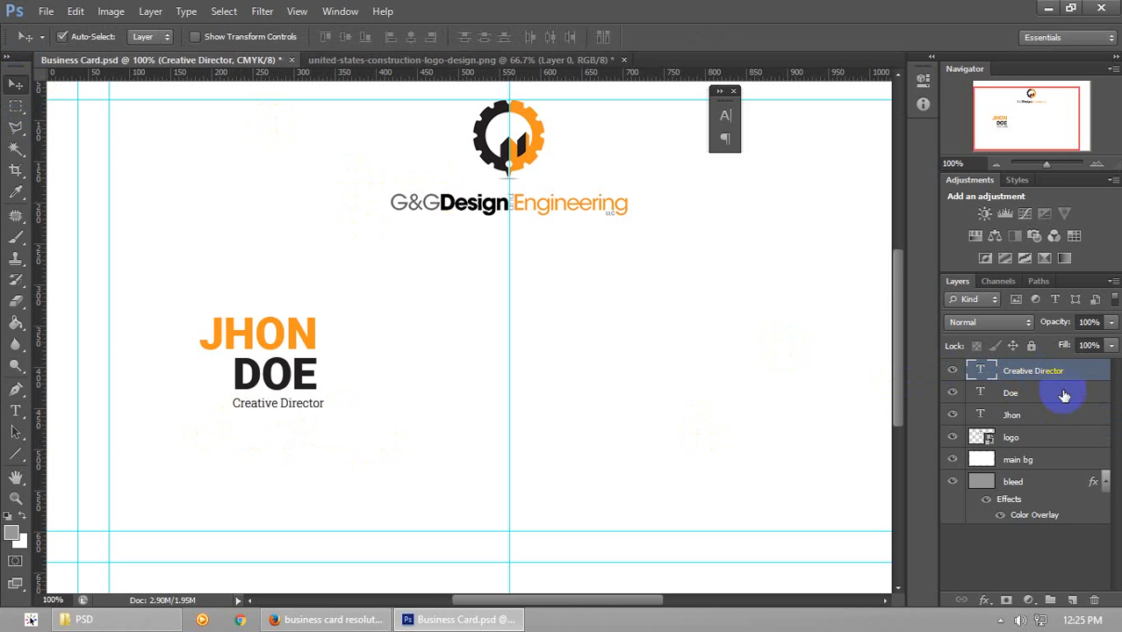
Group the job title and both name layers and name the group "left"
left_click(1046, 418, "shift")
key("ctrl+g")
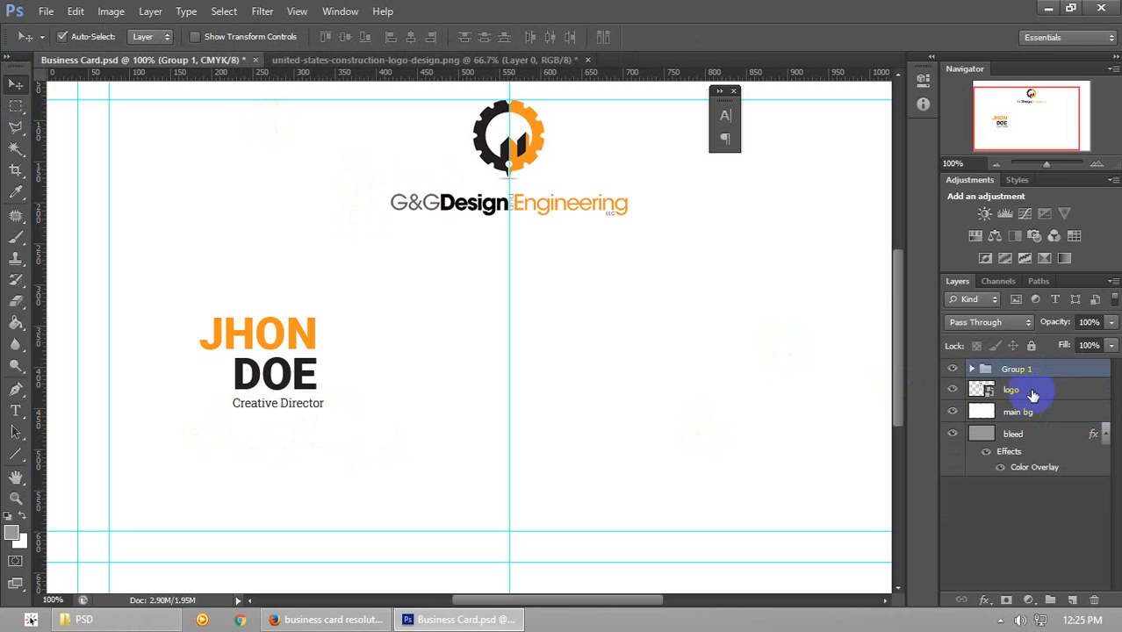
left_click(1026, 369)
type("left")
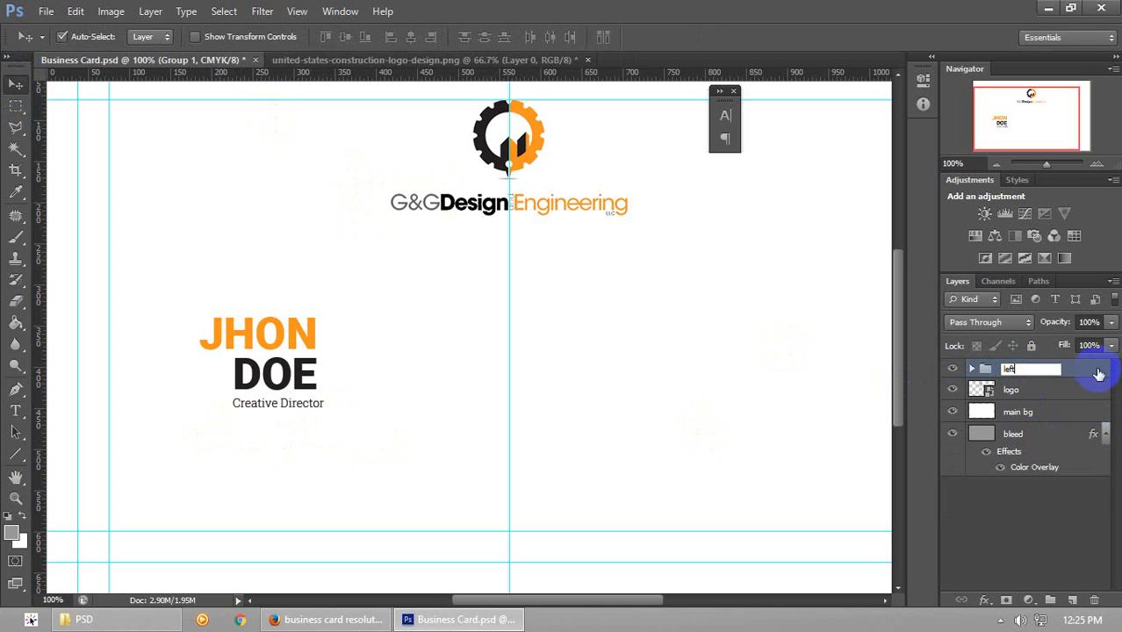
left_click(1081, 377)
Move the name and job title group right and slightly down, leaving a small gap before the vertical centre guide
key("shift+Right")
key("shift+Right")
key("shift+Right")
key("shift+Down")
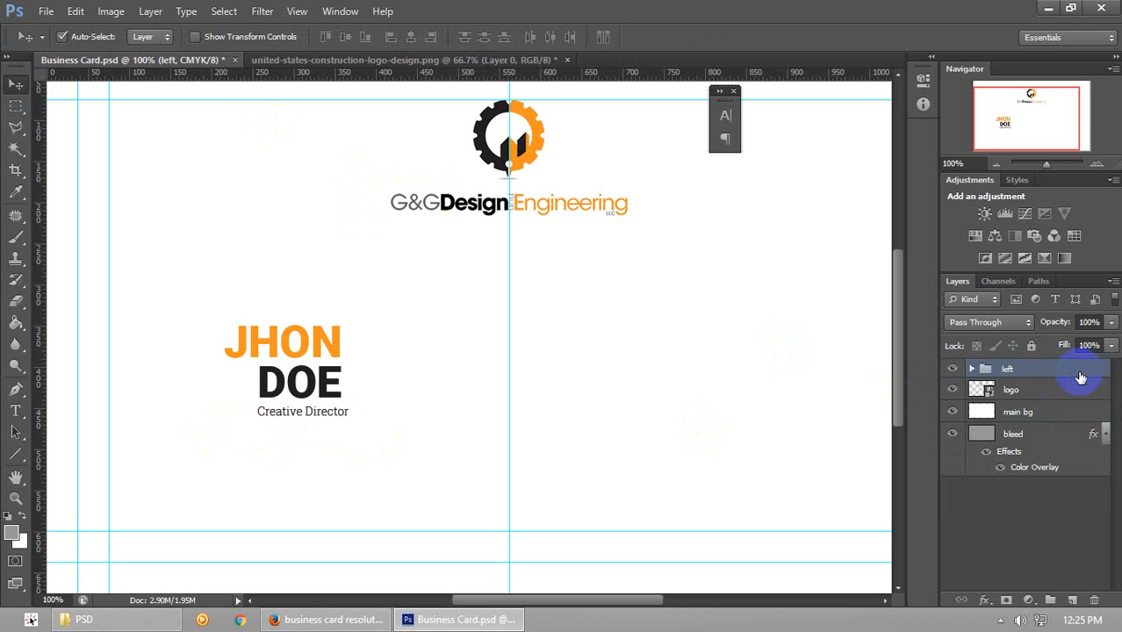
key("shift+Right")
key("shift+Right")
key("shift+Right")
key("shift+Right")
key("shift+Right")
key("shift+Right")
key("shift+Right")
key("shift+Right")
key("shift+Right")
key("shift+Right")
key("shift+Right")
key("shift+Right")
key("shift+Right")
key("shift+Right")
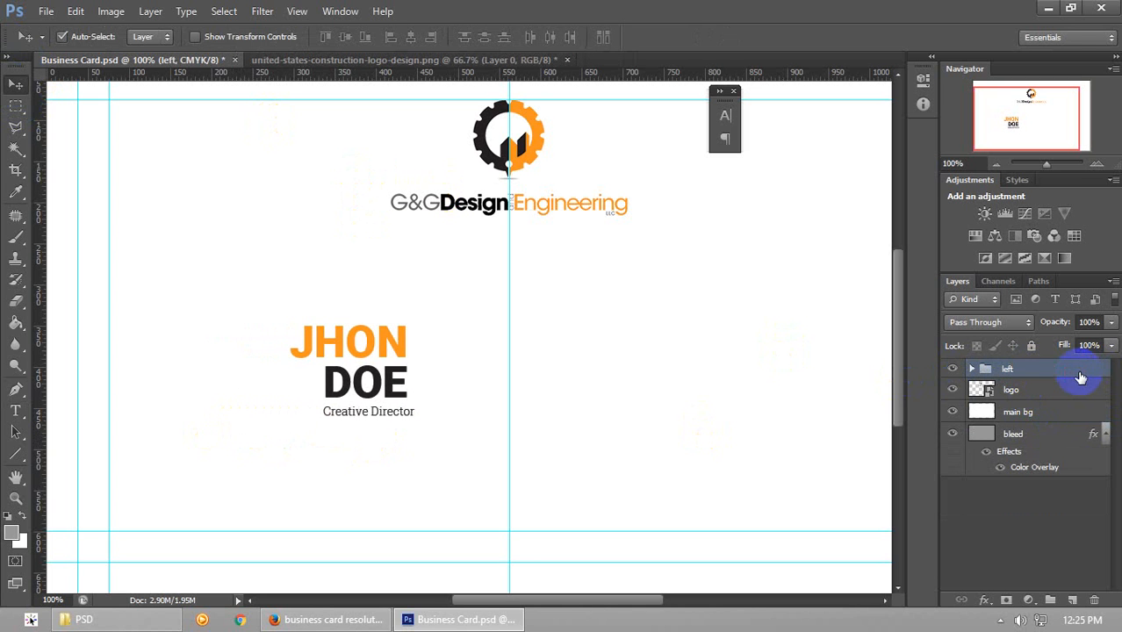
key("shift+Right")
key("shift+Right")
key("shift+Down")
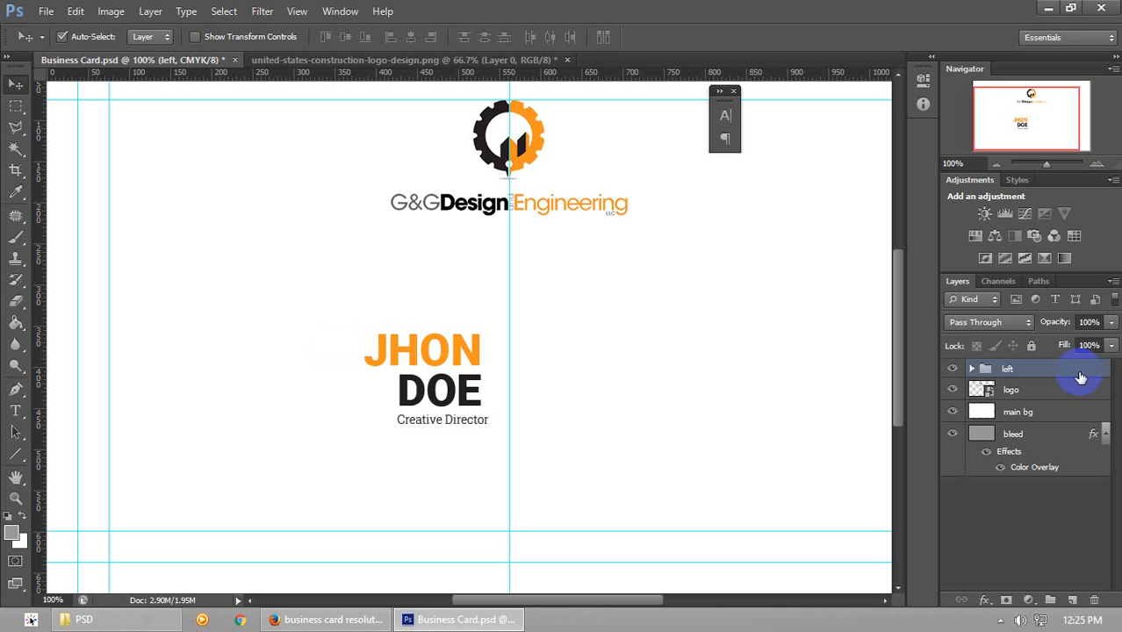
key("shift+Left")
key("shift+Down")
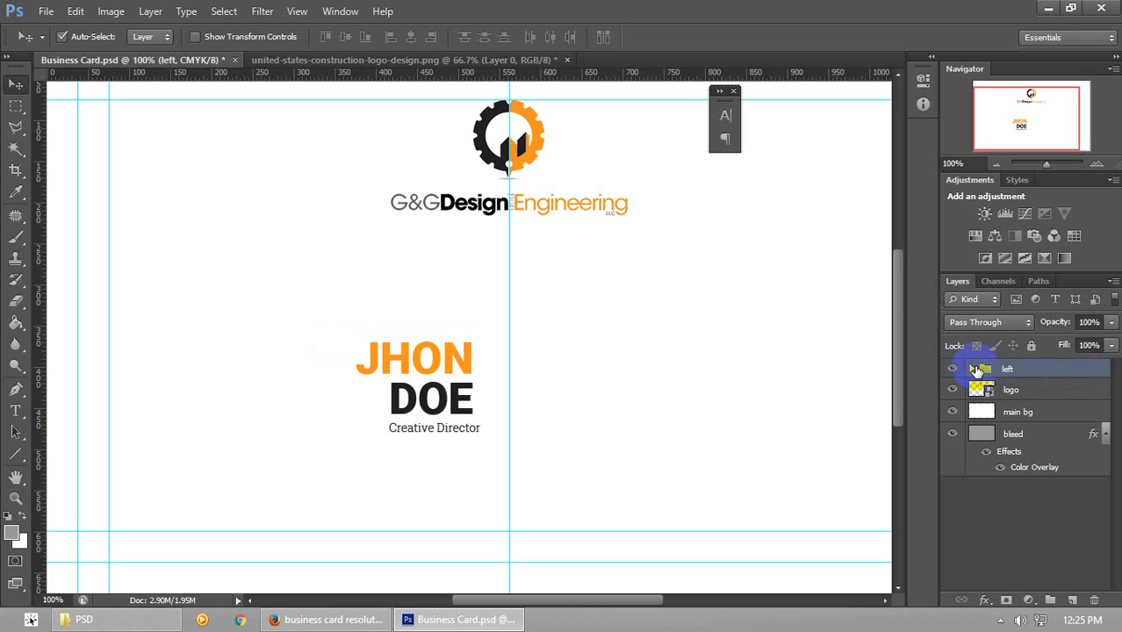
Align the job title's right edge with the surname and recolour it gray 656666, sampled from the logo's "G&G" lettering
left_click(971, 368)
left_click(1037, 391)
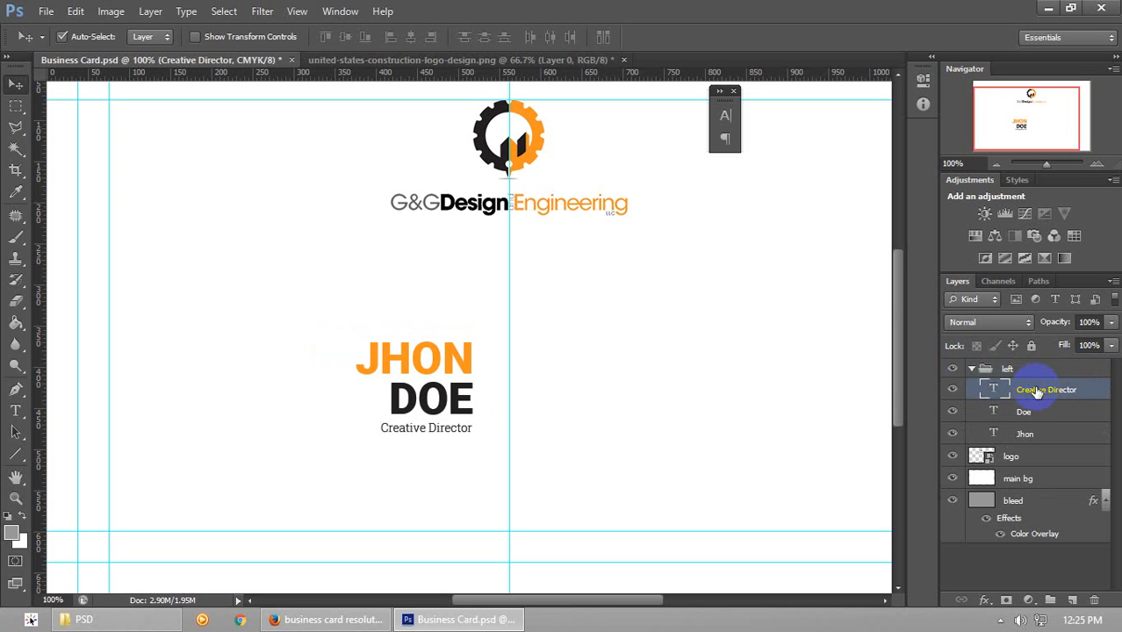
double_click(993, 389)
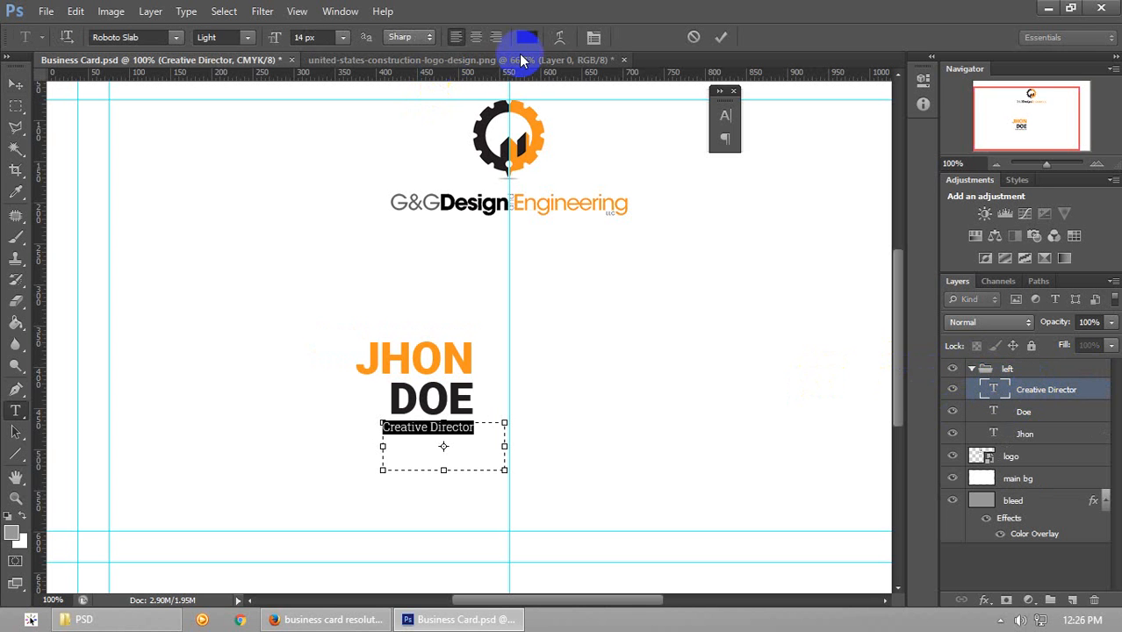
left_click(525, 36)
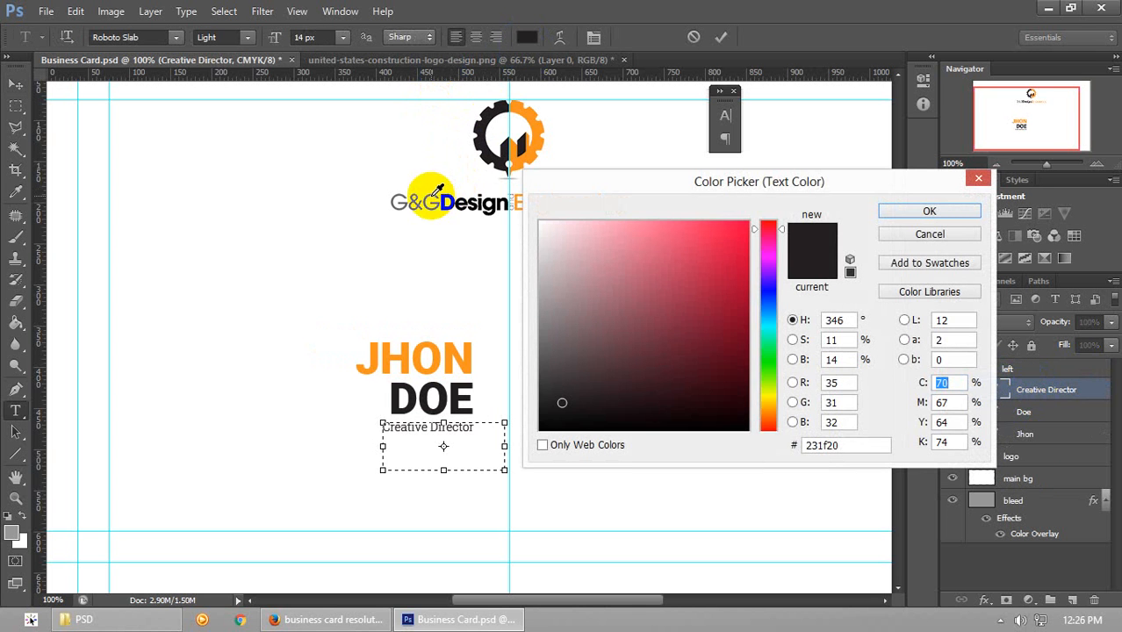
left_click(433, 192)
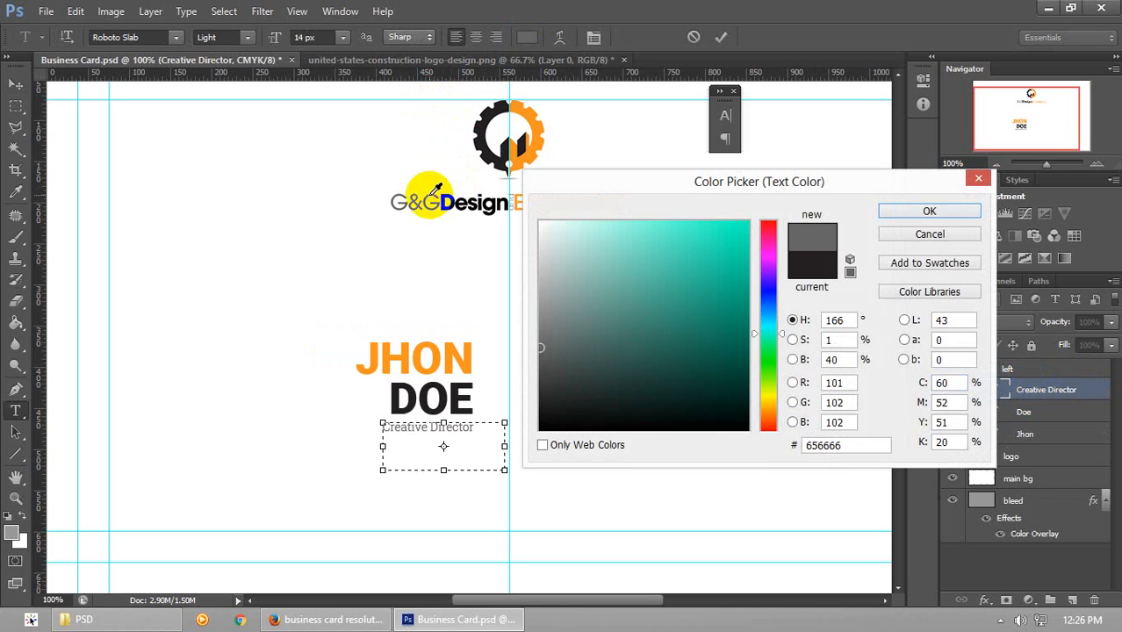
left_click(921, 210)
left_click(16, 84)
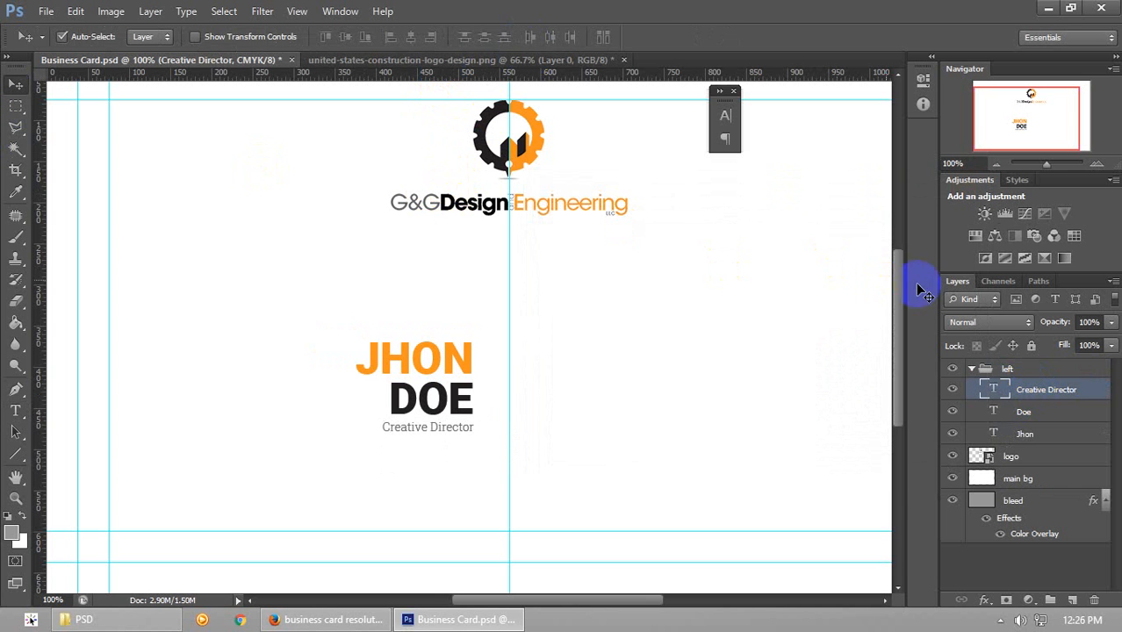
Draw a 1 px wide vertical line about 76 px tall on the centre guide beside the name
scroll(899, 325, "up", 1)
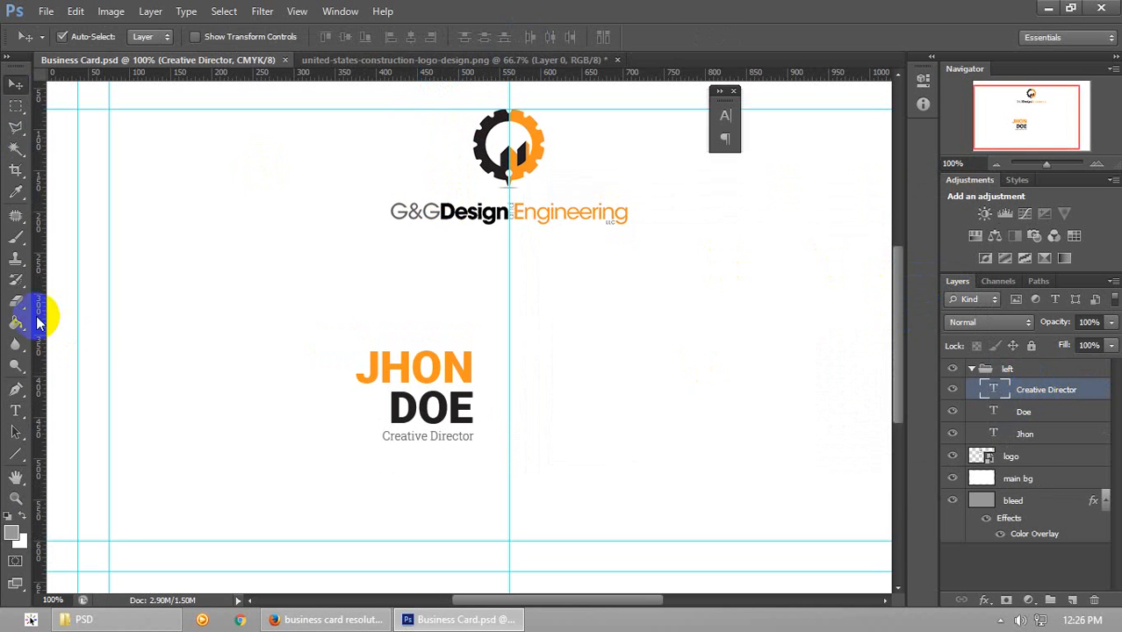
left_click(15, 454)
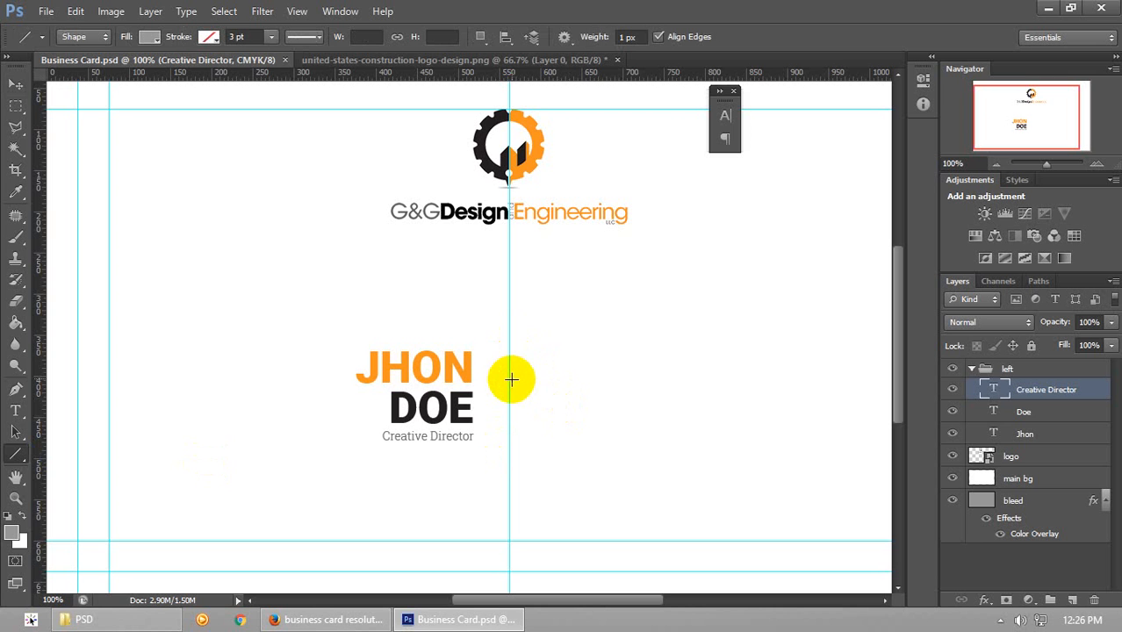
left_click_drag(509, 360, 509, 424)
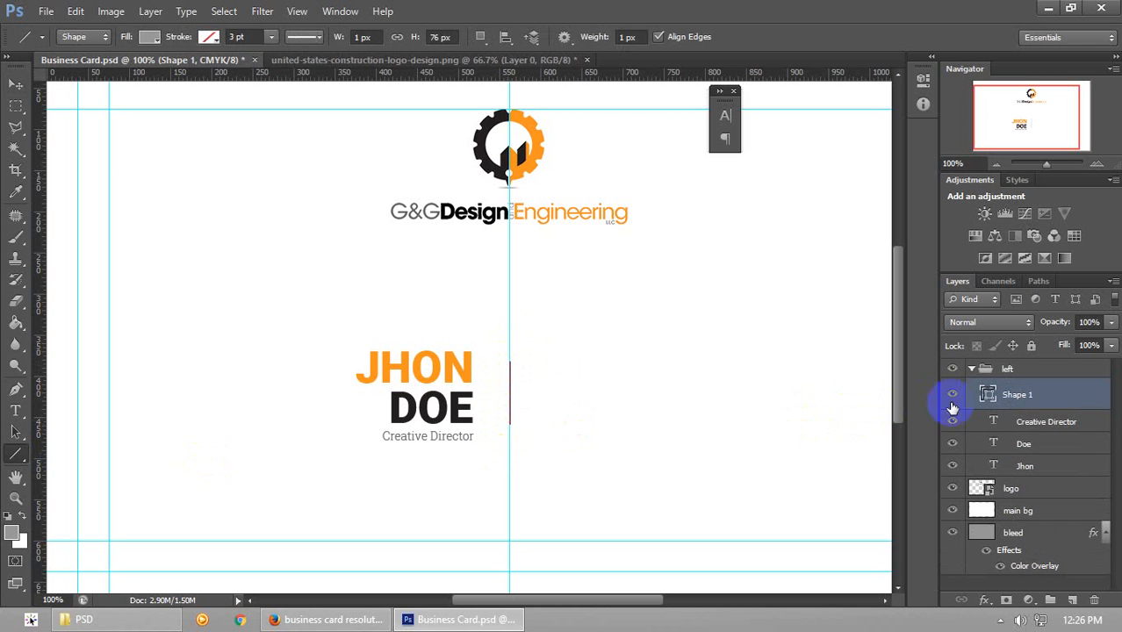
Set the divider line's fill to light gray b4b4b4 and collapse the "left" group
double_click(984, 394)
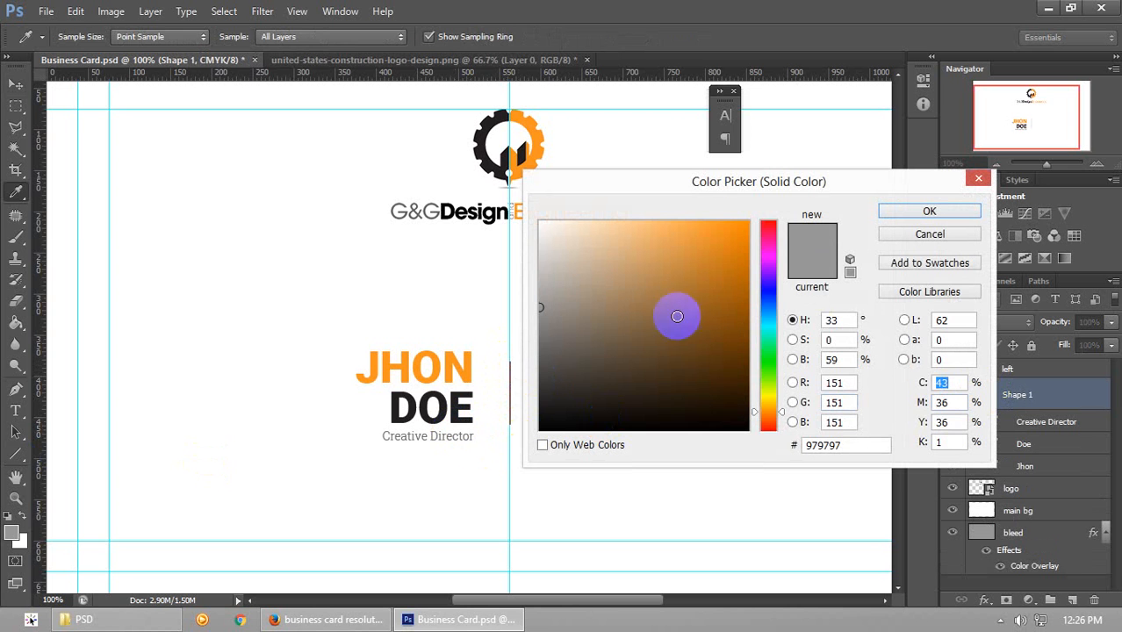
left_click_drag(542, 301, 510, 281)
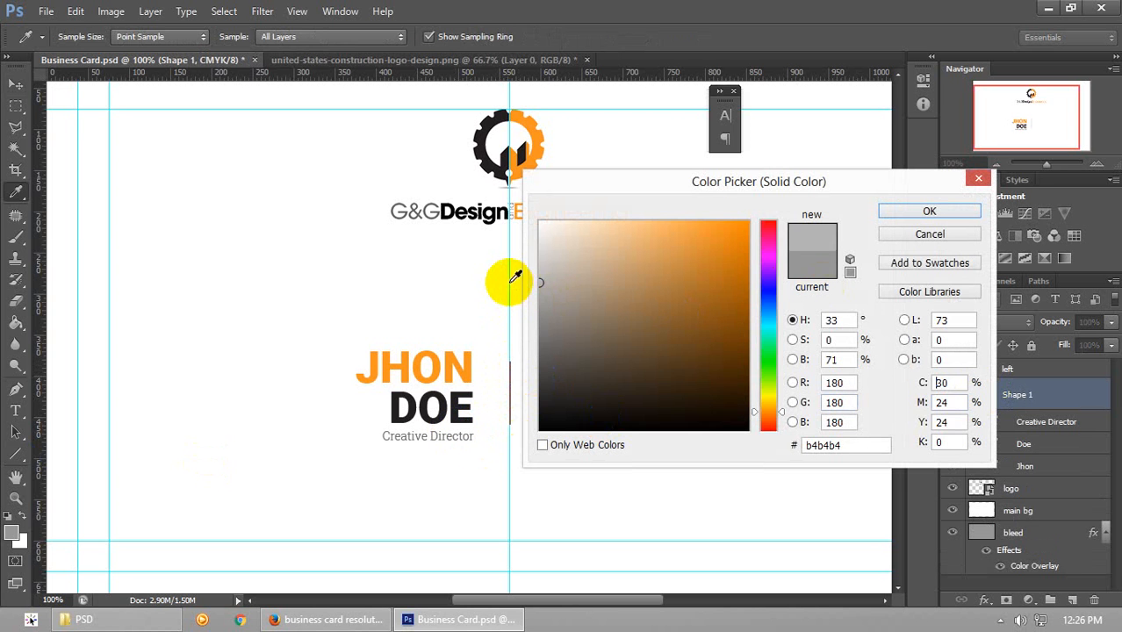
left_click(913, 213)
left_click(971, 370)
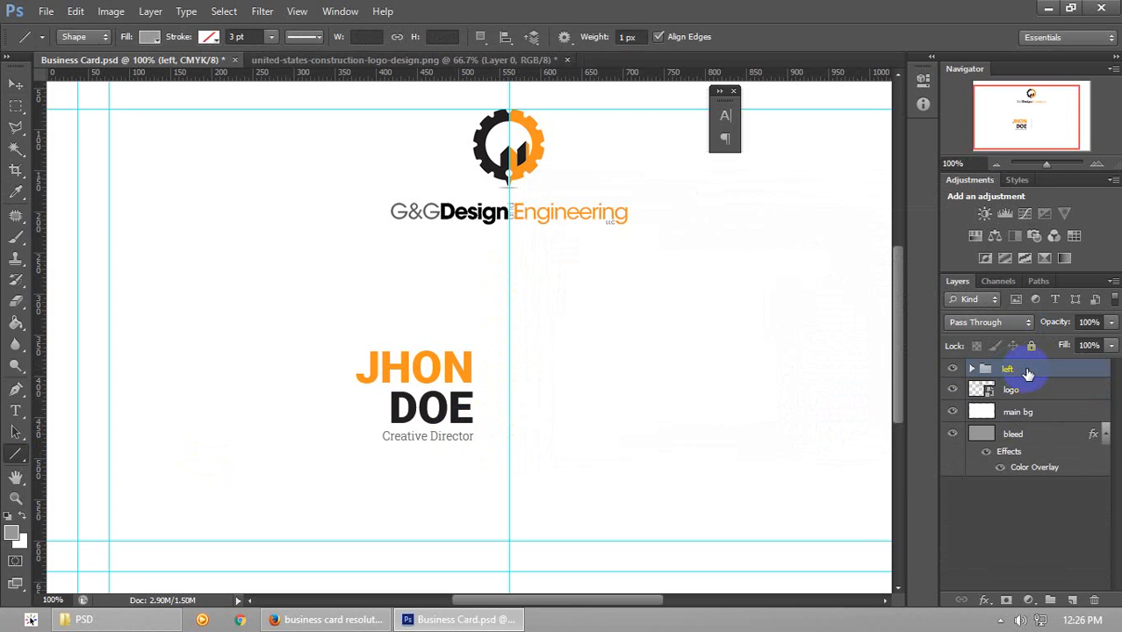
Hide the guides and close the floating Character and Paragraph panel to clear the canvas
key("ctrl+semicolon")
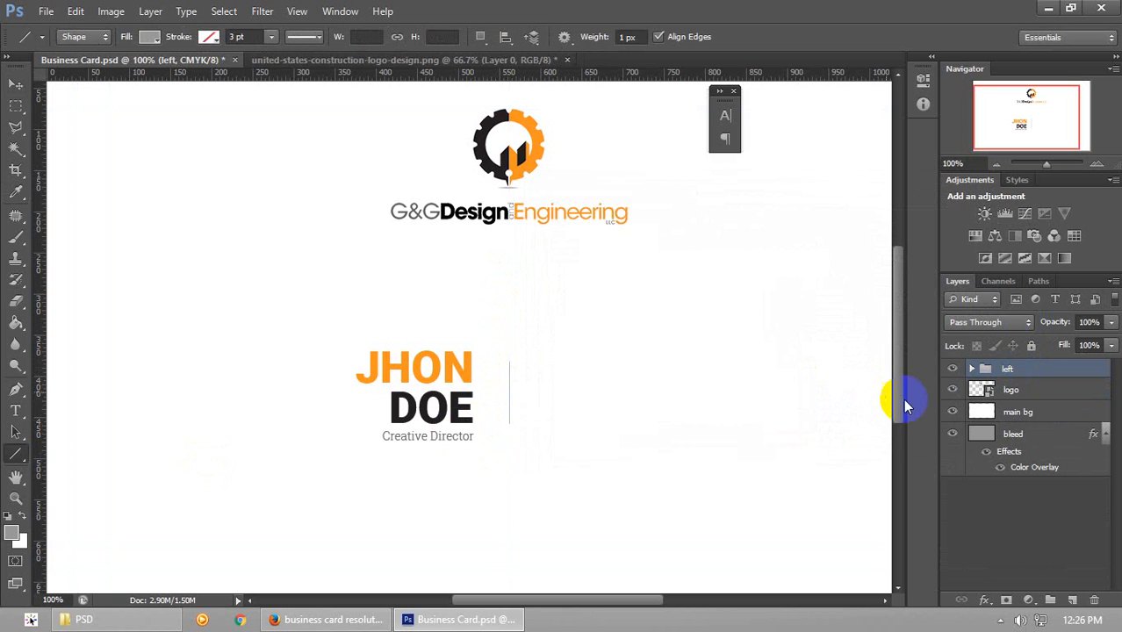
left_click_drag(897, 400, 899, 401)
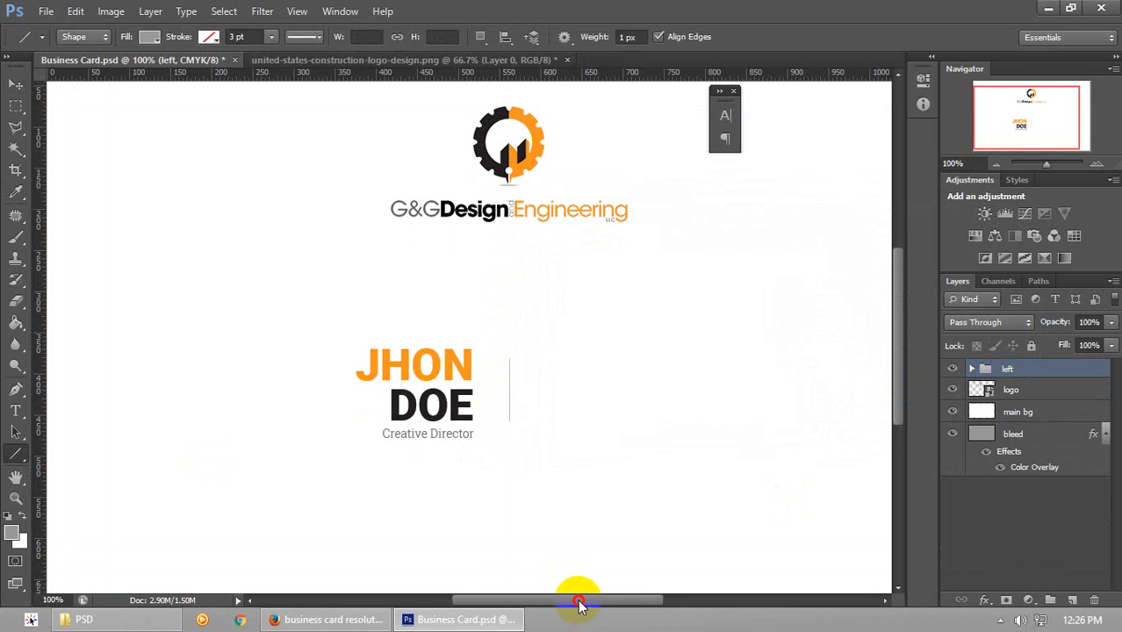
left_click_drag(579, 604, 594, 604)
left_click(734, 90)
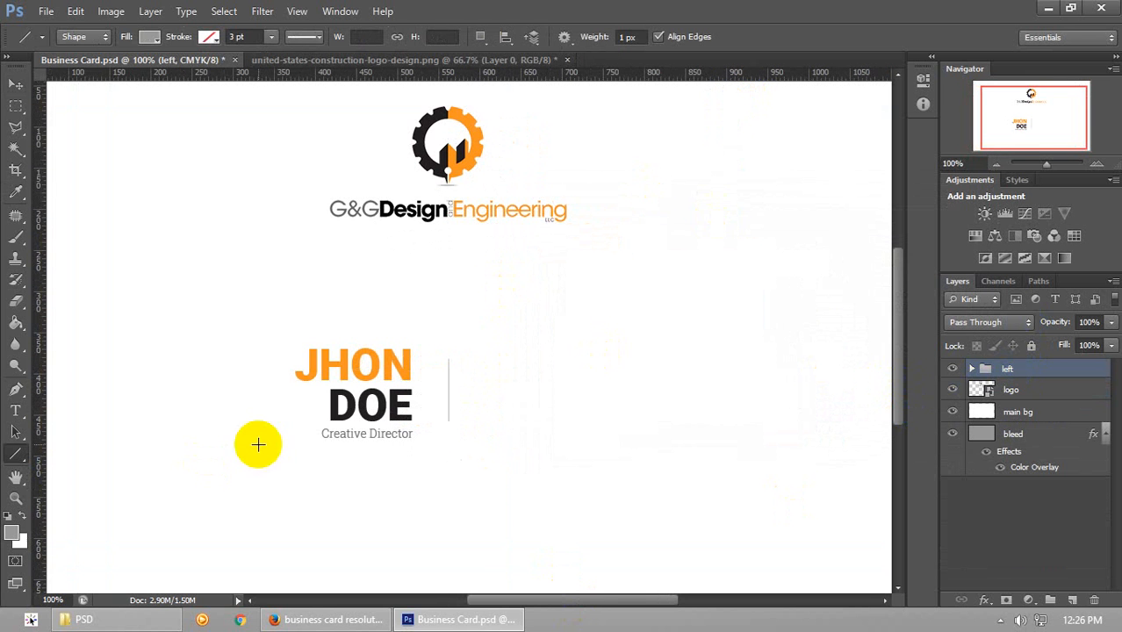
Switch to Firefox and open a new blank browser tab
left_click(13, 416)
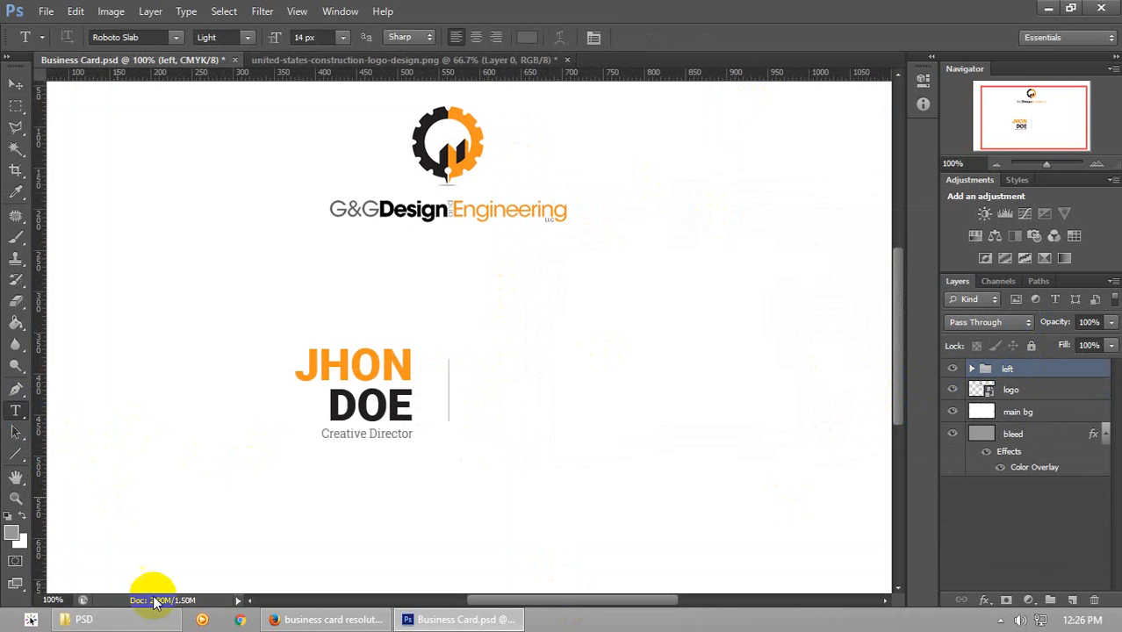
left_click(327, 619)
left_click(717, 14)
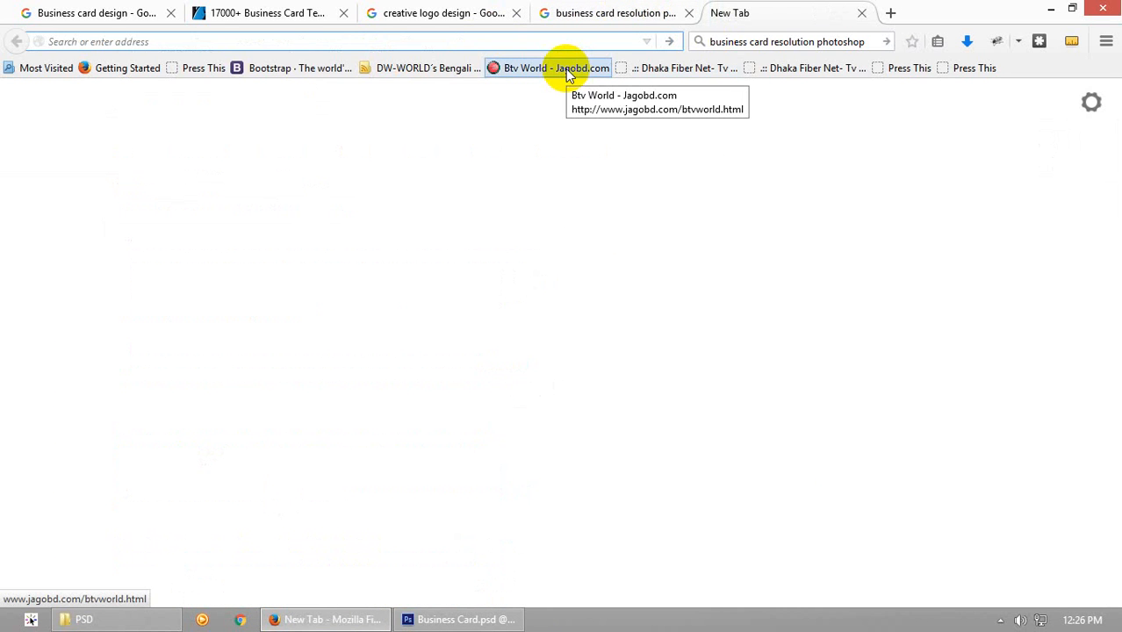
Open flaticon.com and browse the home page's icon packs and categories
type("flaticon.com/")
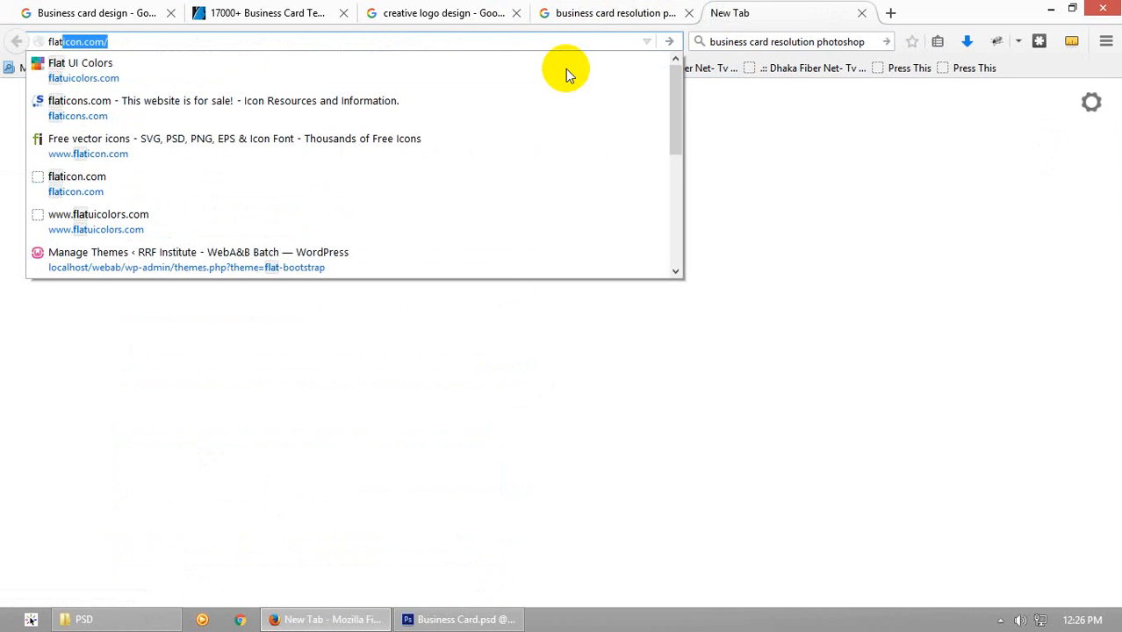
key("Return")
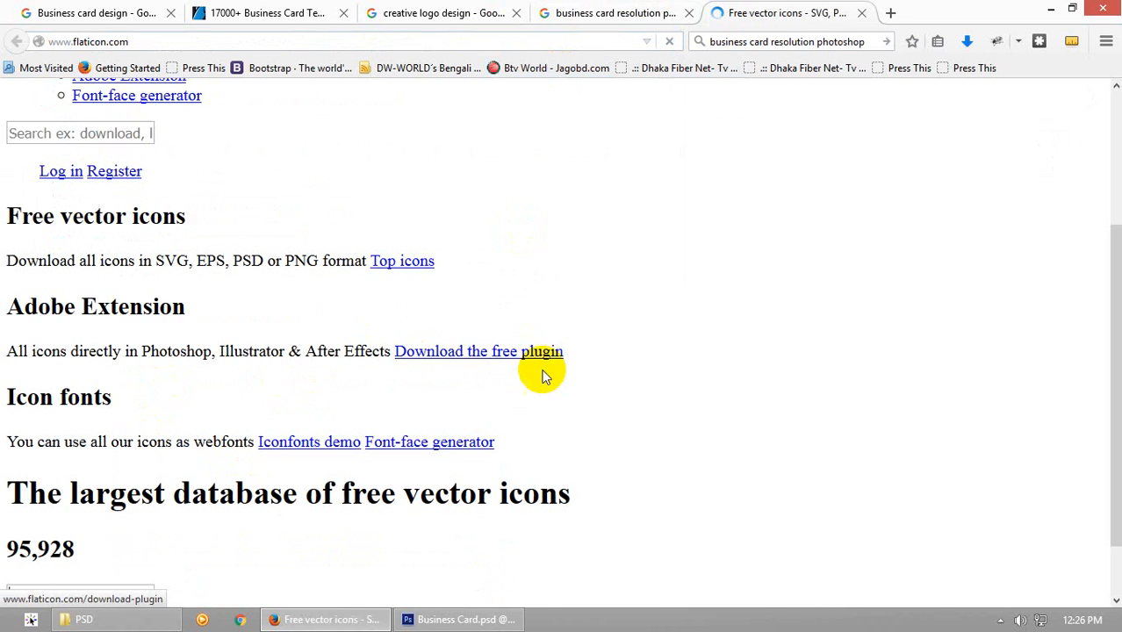
scroll(450, 428, "down", 10)
scroll(510, 439, "up", 7)
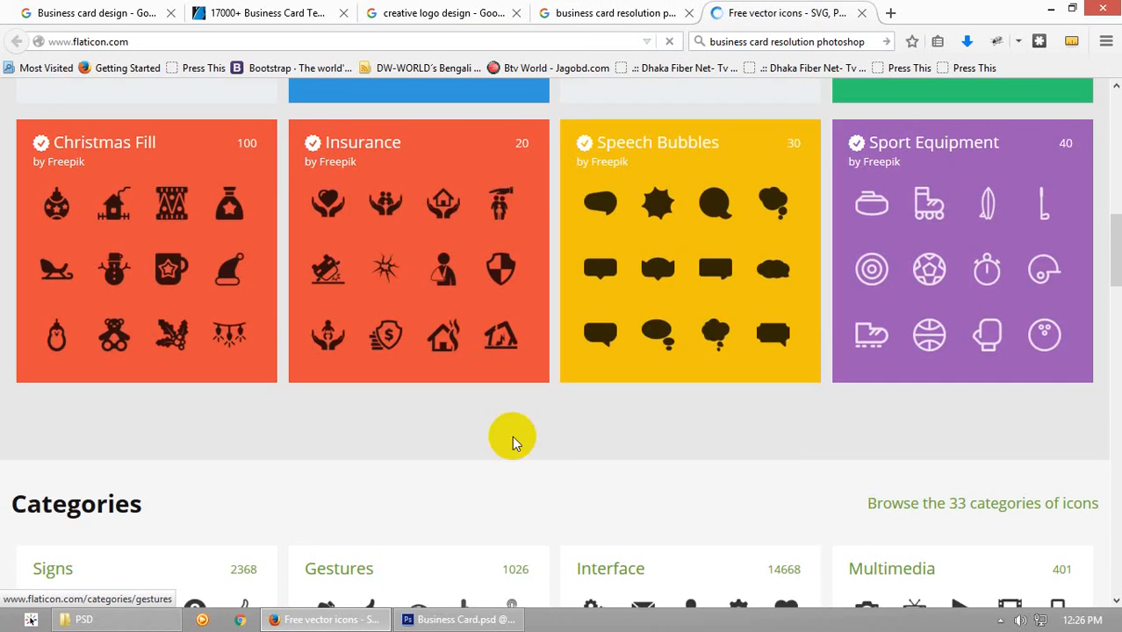
scroll(411, 397, "down", 4)
scroll(387, 527, "down", 2)
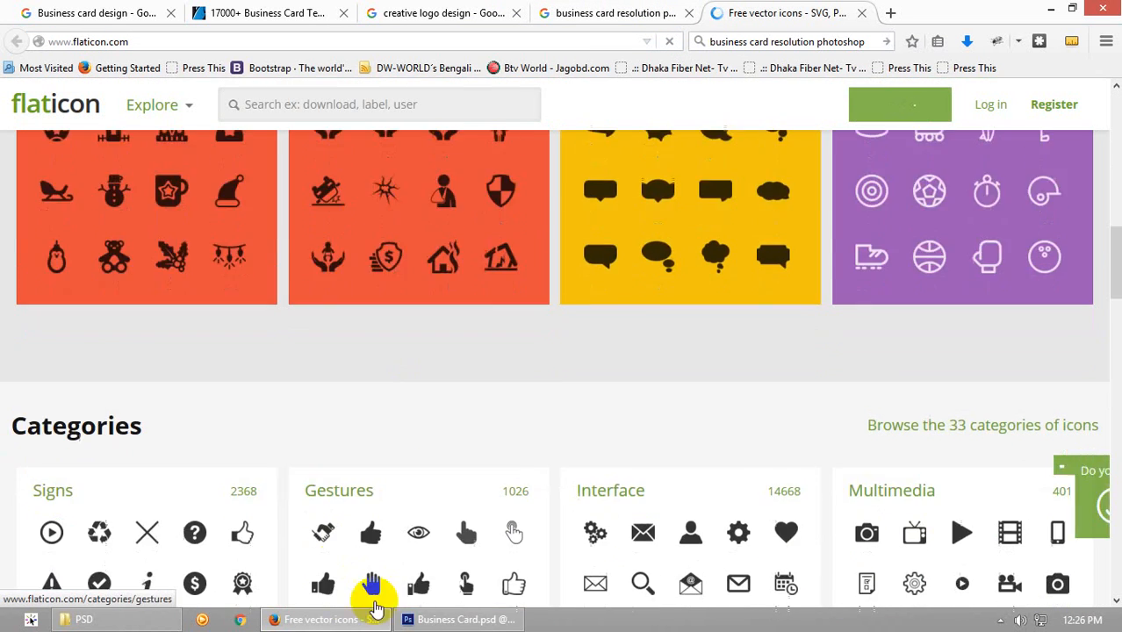
Switch to Photoshop and add a Roboto Slab Light 14 px text box beside the divider containing "email:" and the contact's e-mail
left_click(451, 619)
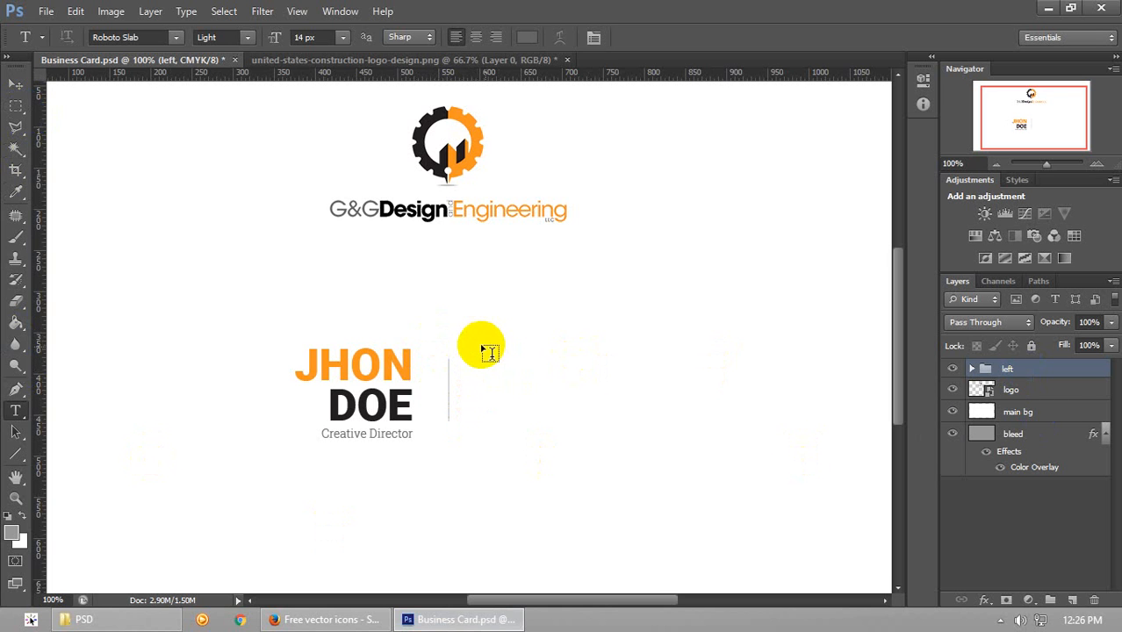
left_click_drag(477, 347, 617, 379)
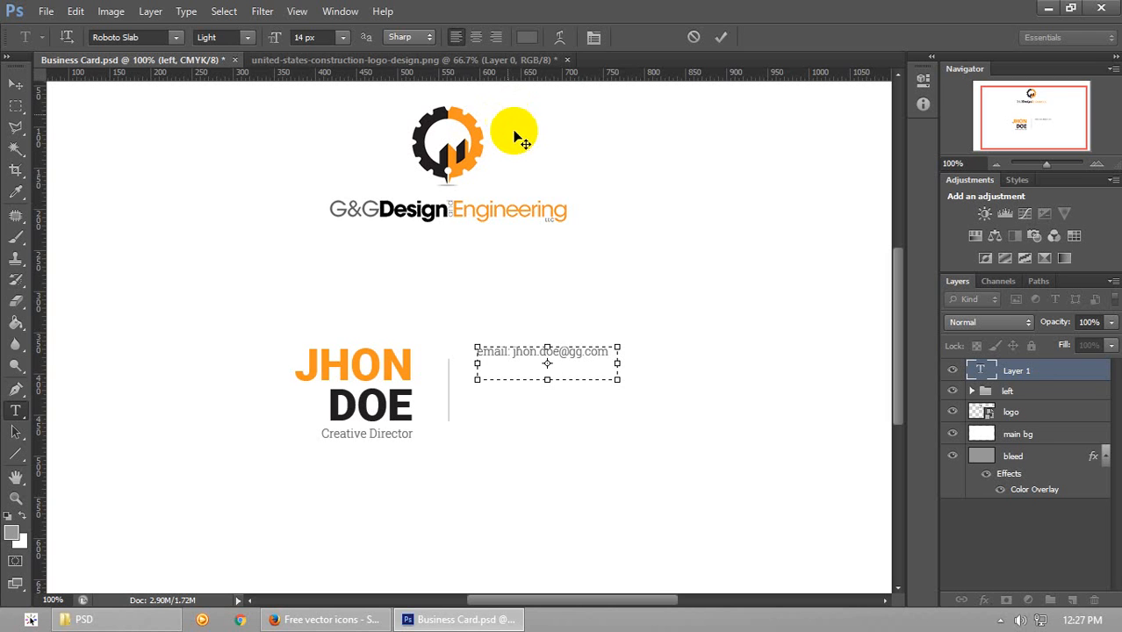
left_click_drag(607, 352, 465, 358)
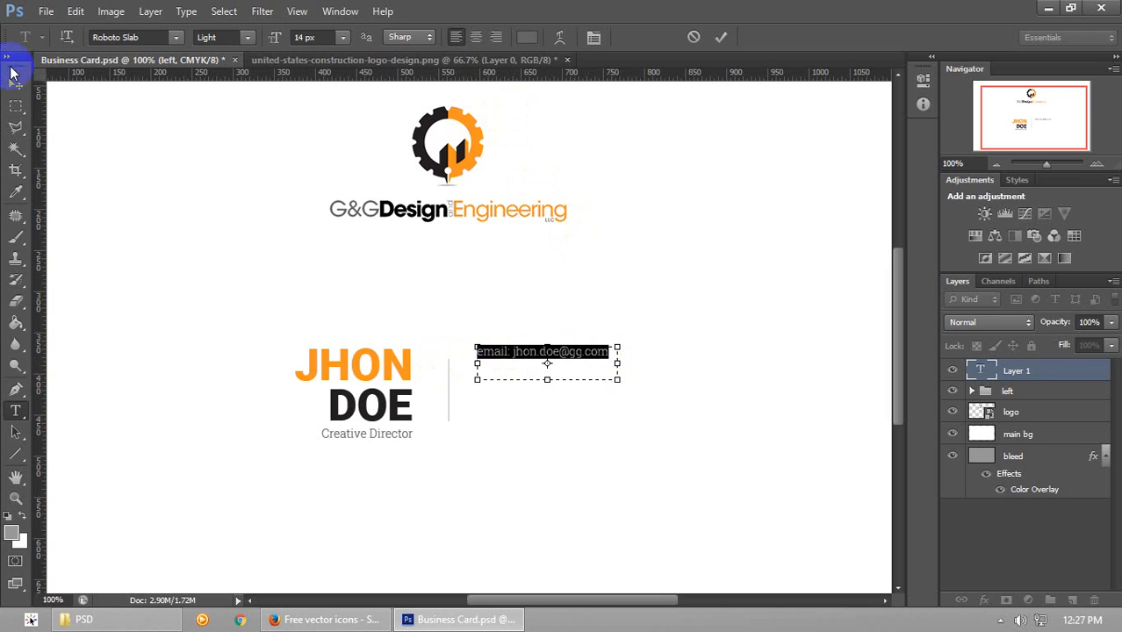
left_click(14, 85)
Nudge the email line down so it lines up with the top of the divider line
key("shift+Down")
key("shift+Down")
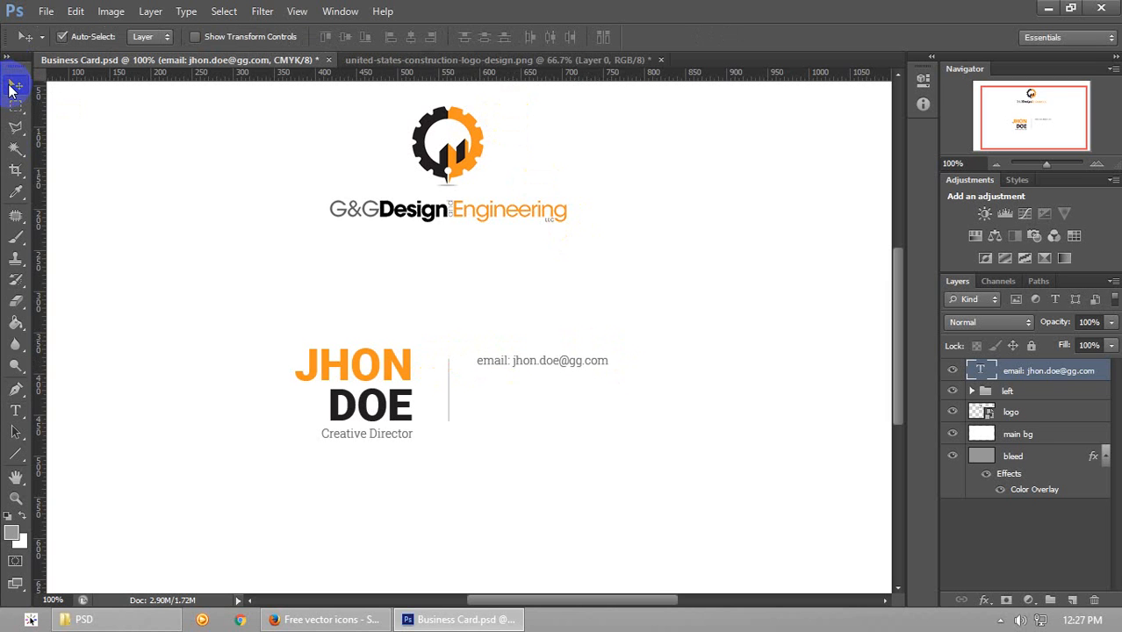
key("Up")
key("Up")
key("Up")
key("Up")
key("Up")
key("Up")
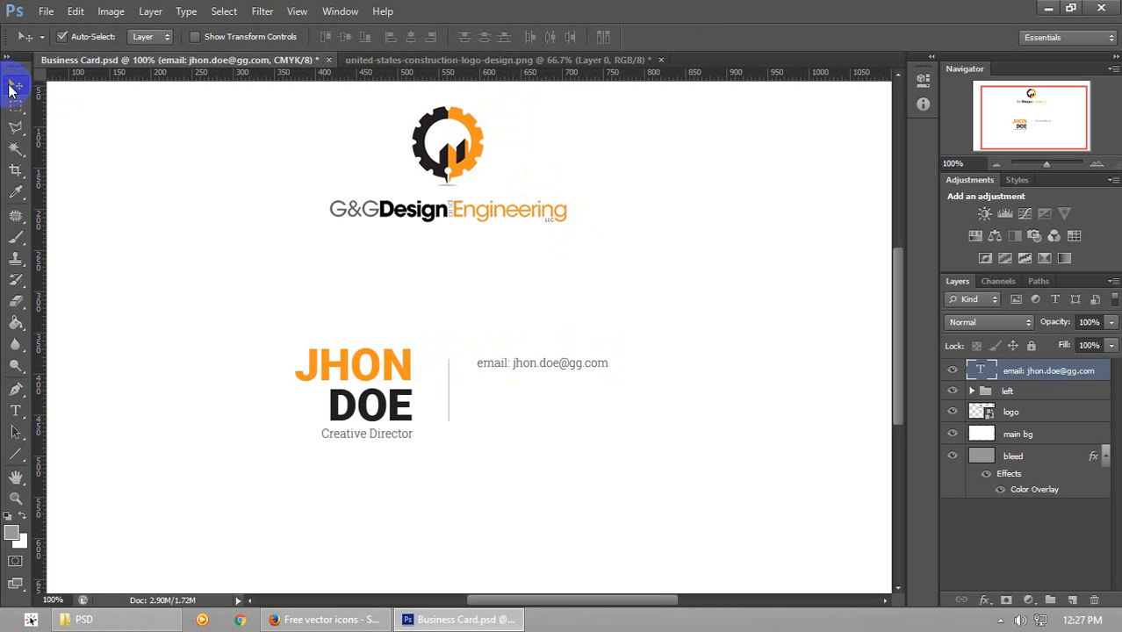
key("shift+Down")
key("shift+Up")
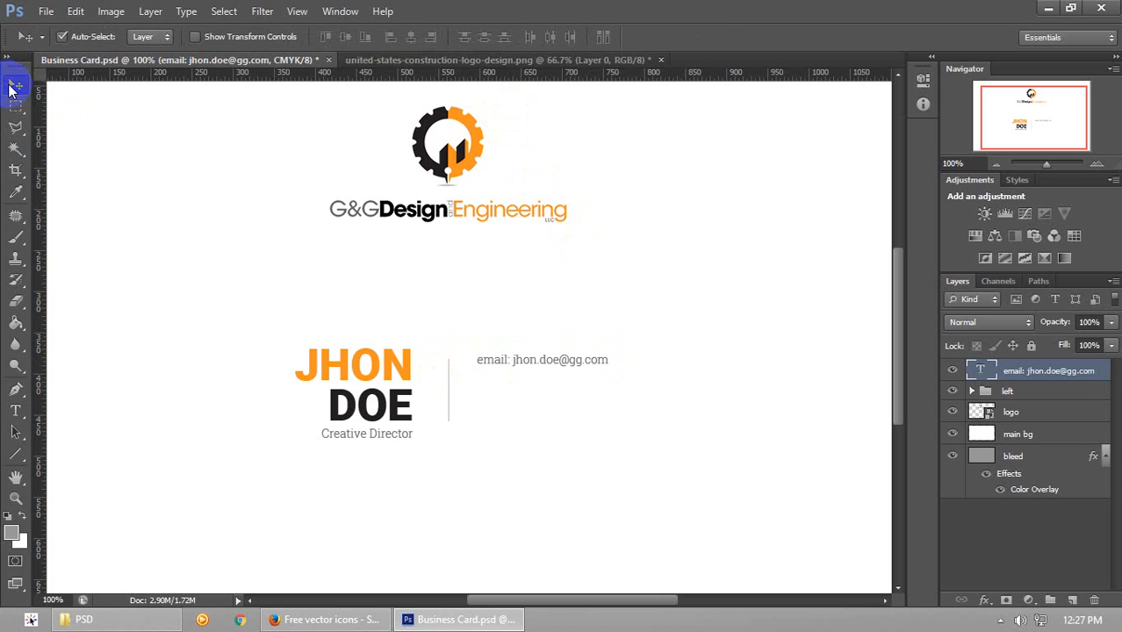
Capitalize the email line's label to "Email:" and set the label's weight to Regular
double_click(978, 370)
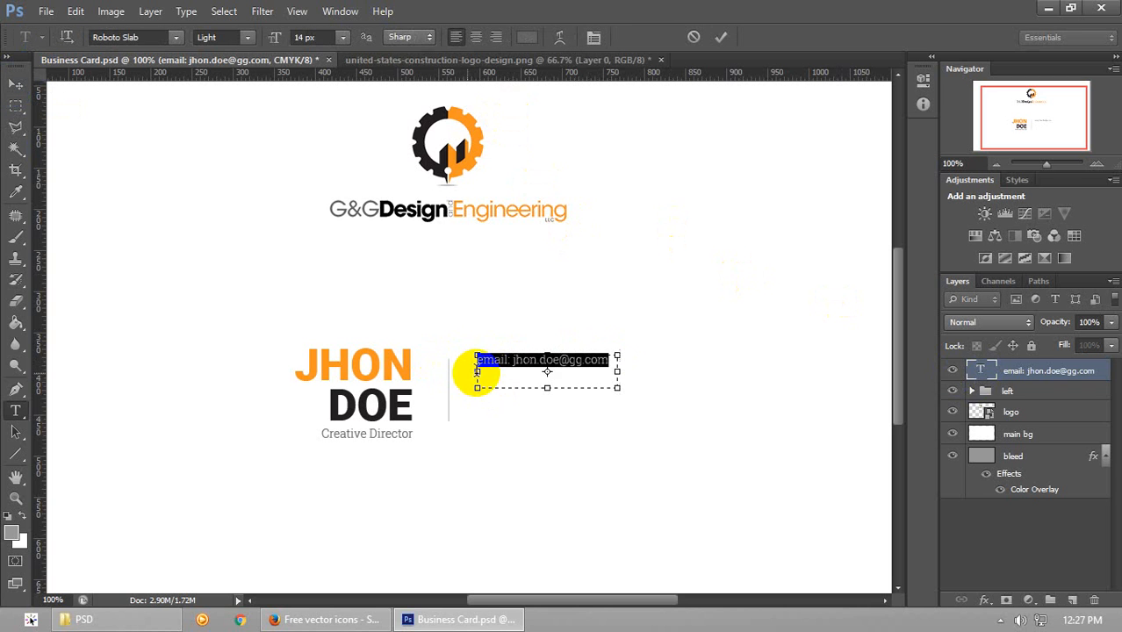
left_click(478, 362)
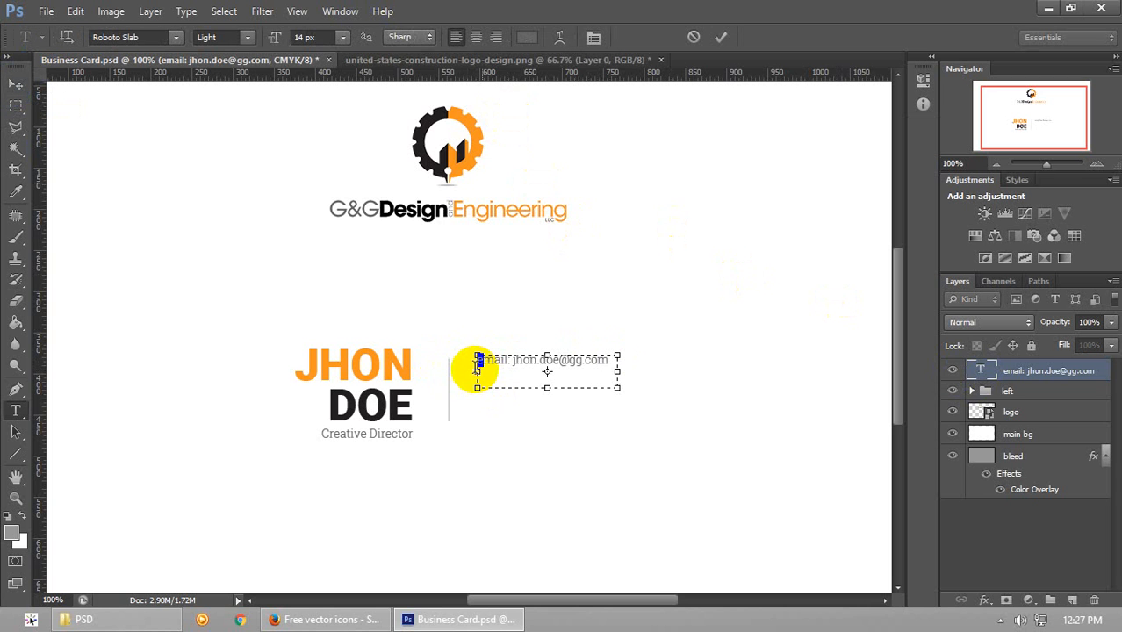
key("BackSpace")
type("E")
left_click(615, 364)
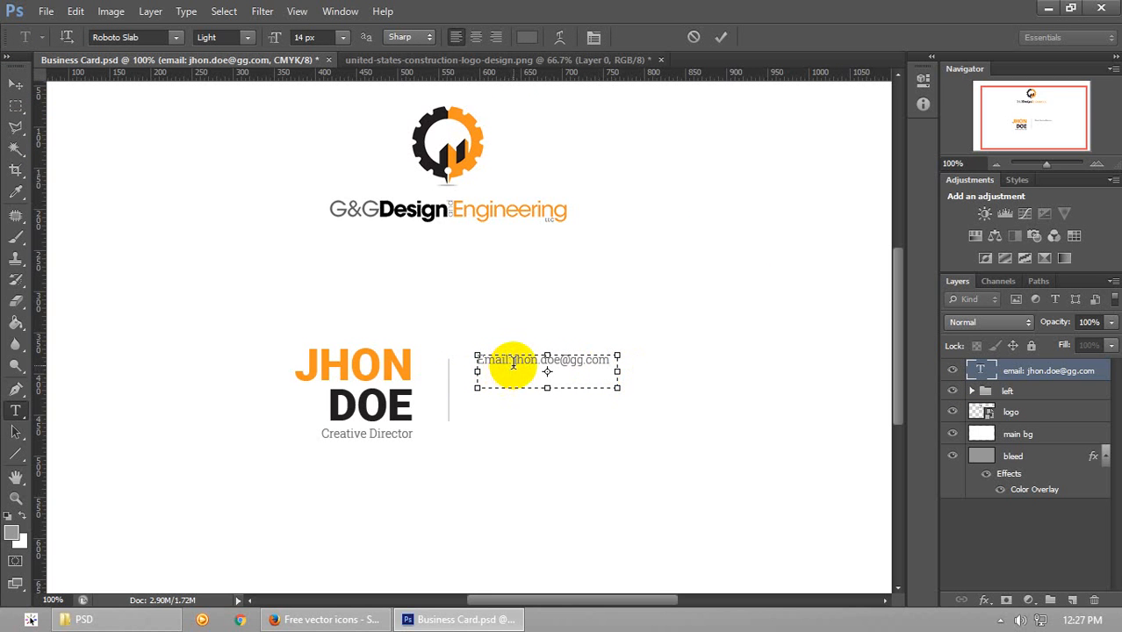
left_click_drag(514, 363, 465, 360)
left_click(242, 36)
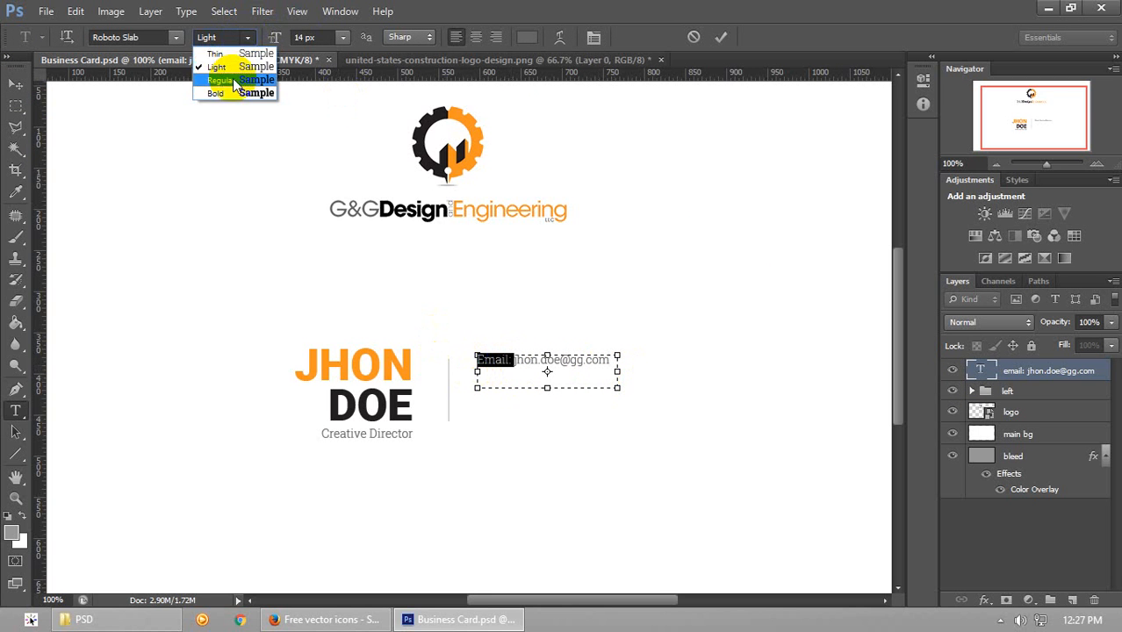
left_click(232, 82)
left_click(15, 85)
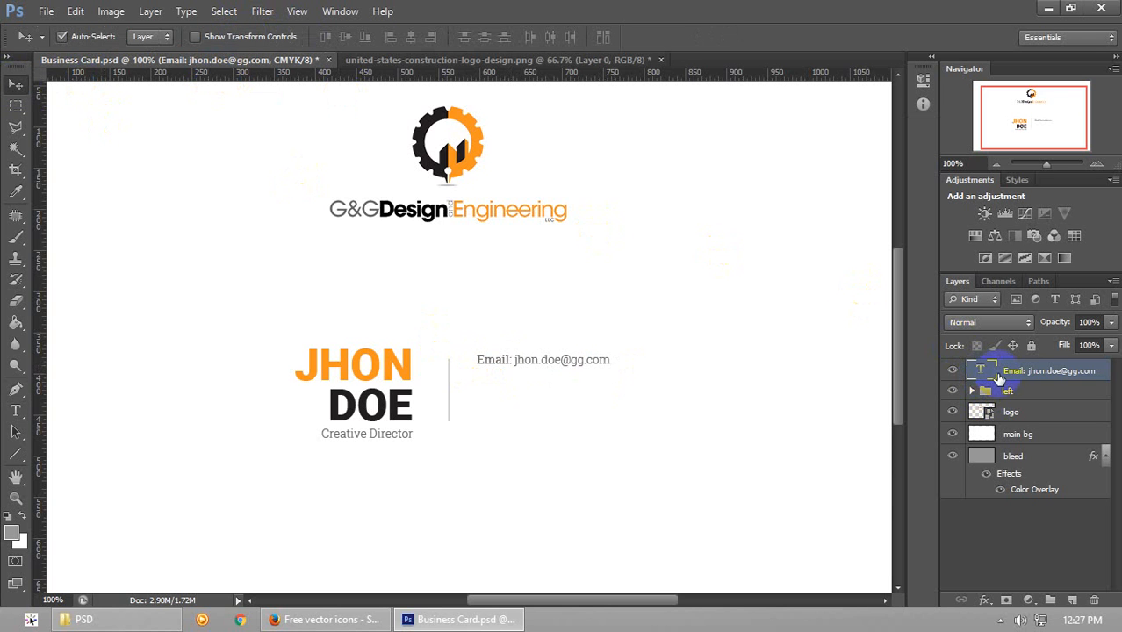
Shift the email line slightly away from the divider, keeping it level with the divider's upper end
key("shift+Right")
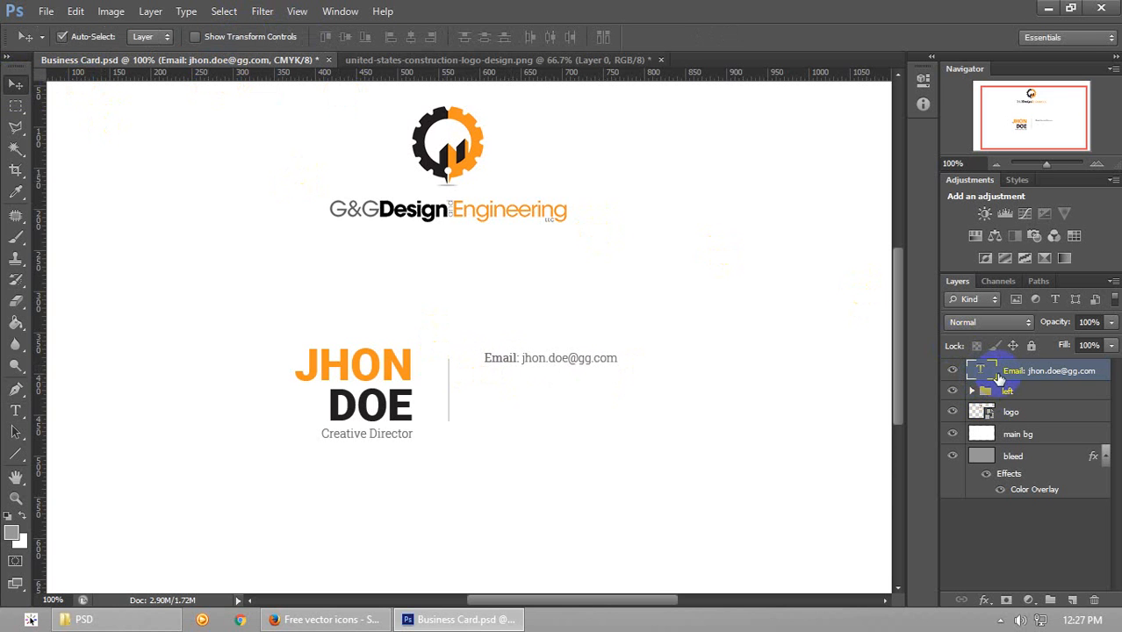
key("Left")
key("Left")
key("Down")
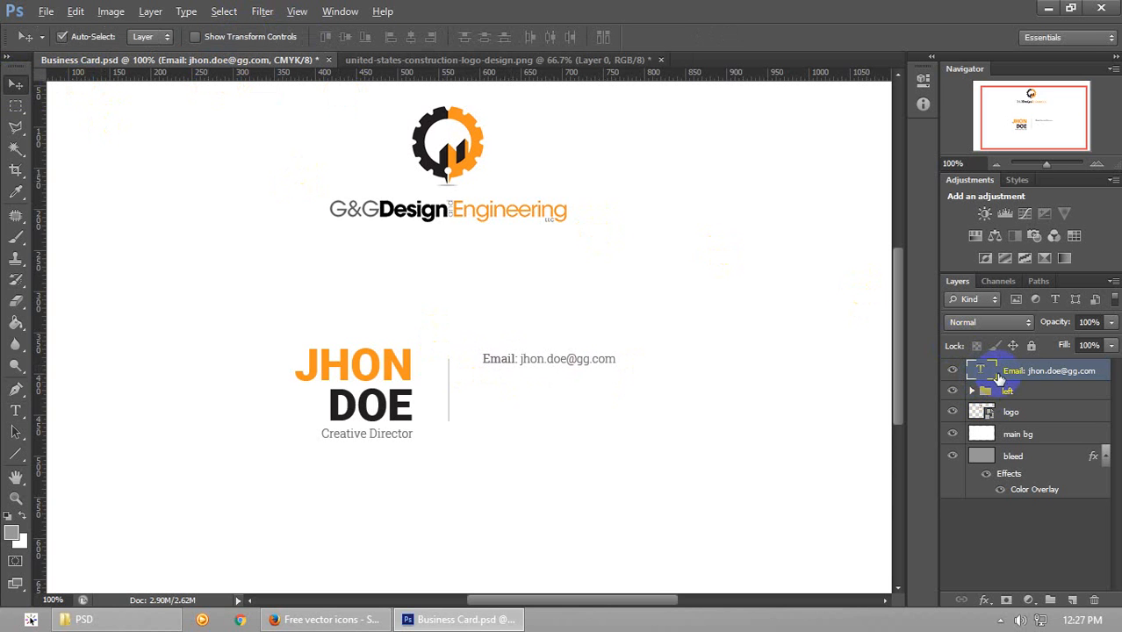
Duplicate the email line and place the copy directly below the original
key("ctrl+j")
key("shift+Down")
key("shift+Down")
key("shift+Down")
key("shift+Up")
key("Down")
key("Down")
key("Down")
key("Down")
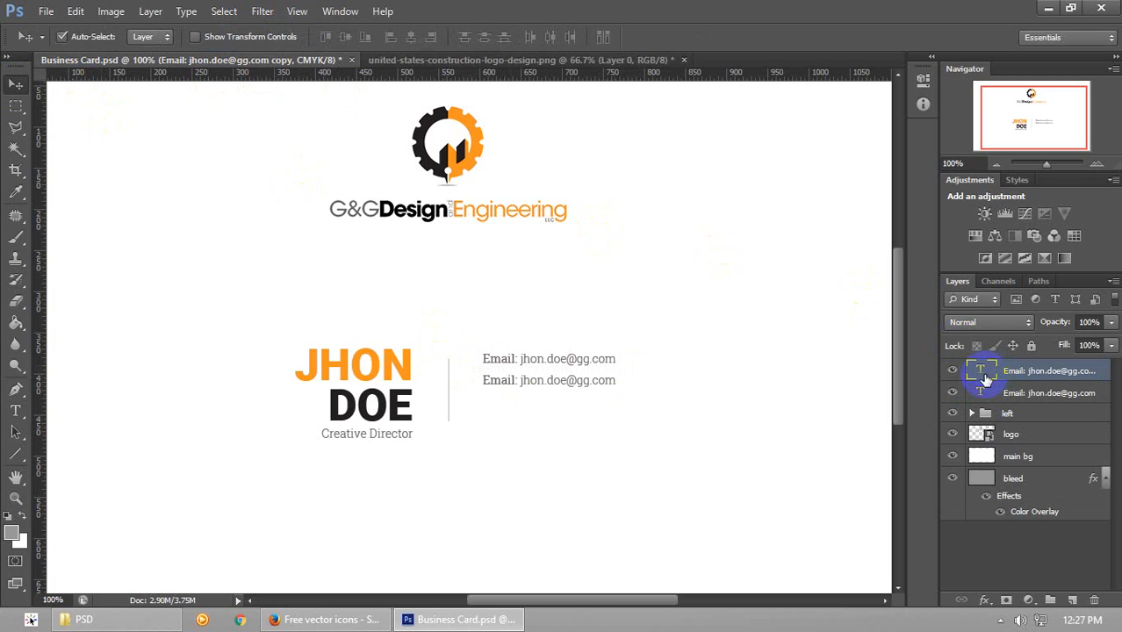
Change the copied line's label to "Phone:" and replace its e-mail with the contact's phone number
double_click(984, 377)
left_click(501, 385)
left_click_drag(515, 383, 448, 382)
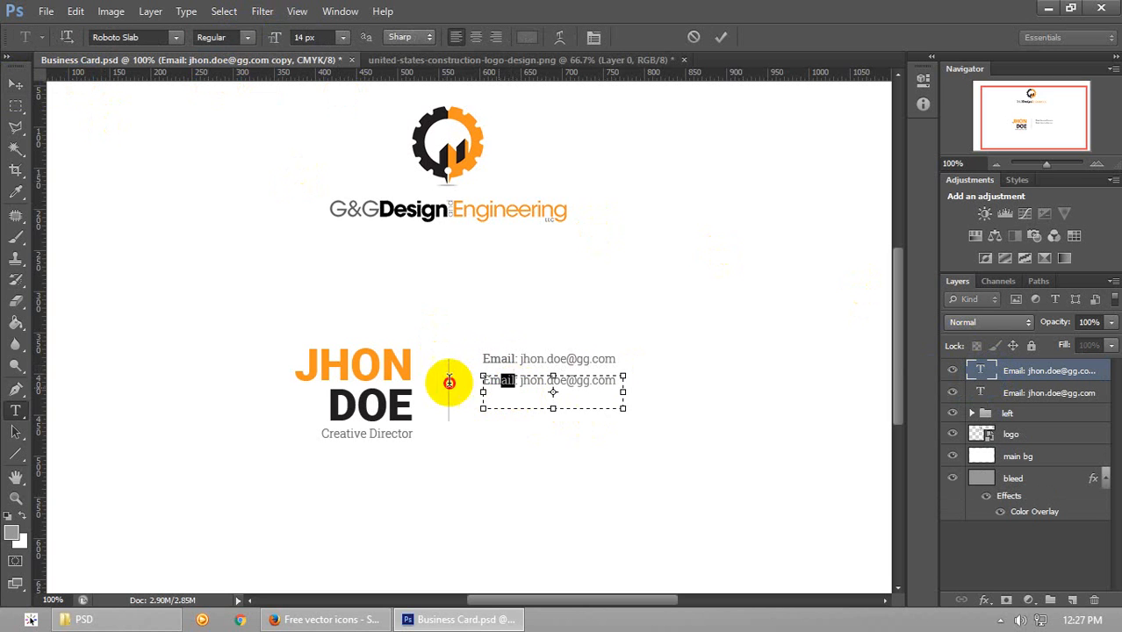
type("Phone")
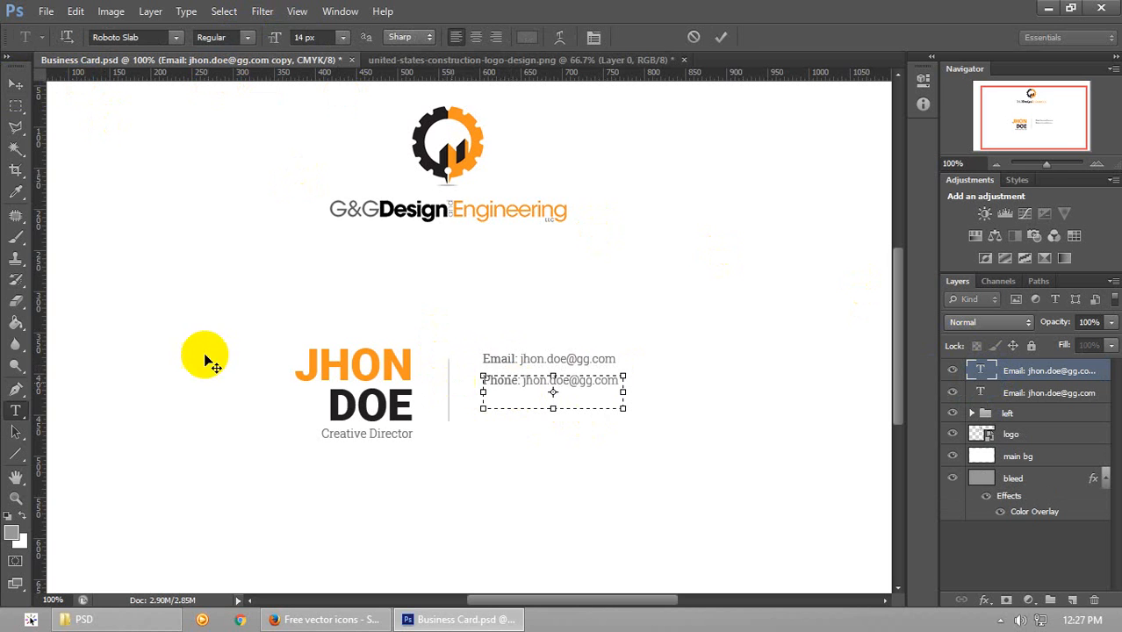
left_click_drag(526, 382, 620, 378)
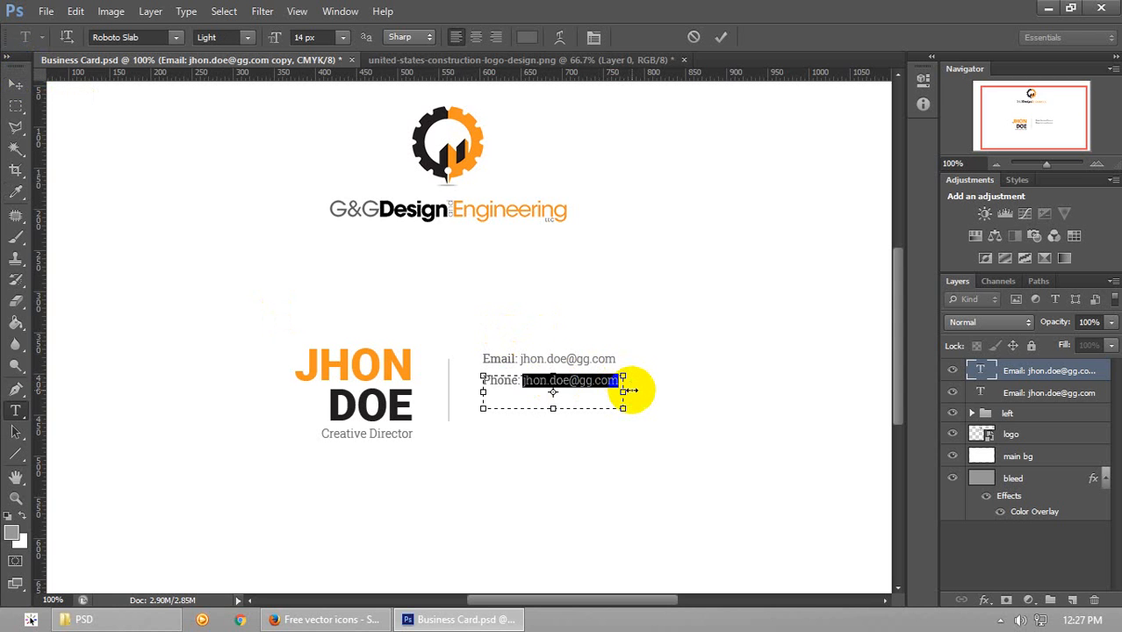
key("Left")
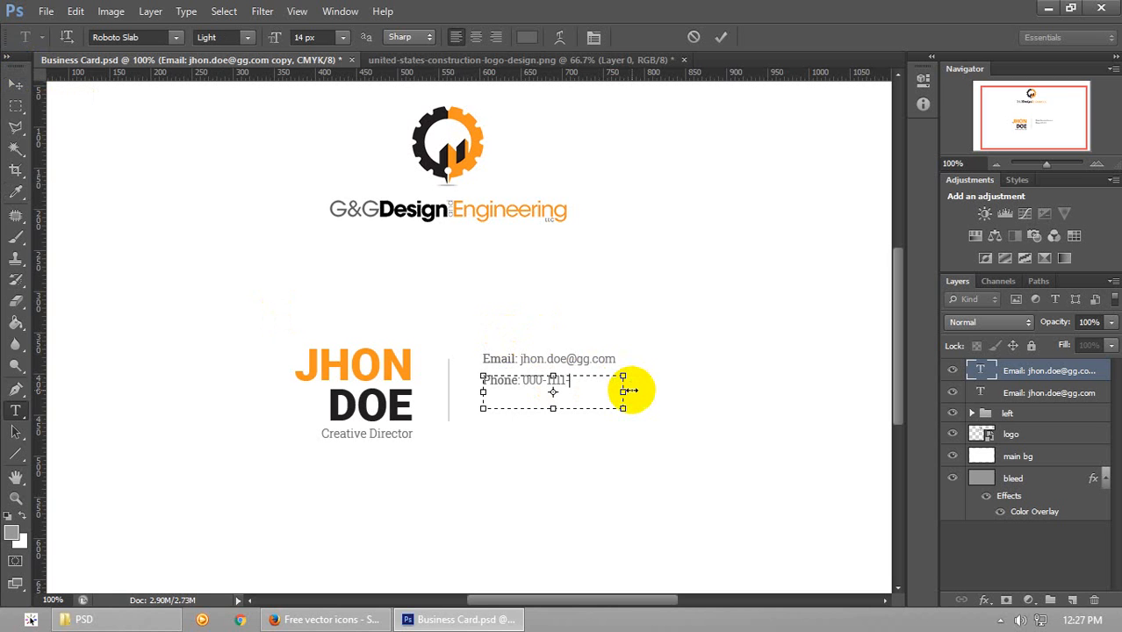
left_click(16, 84)
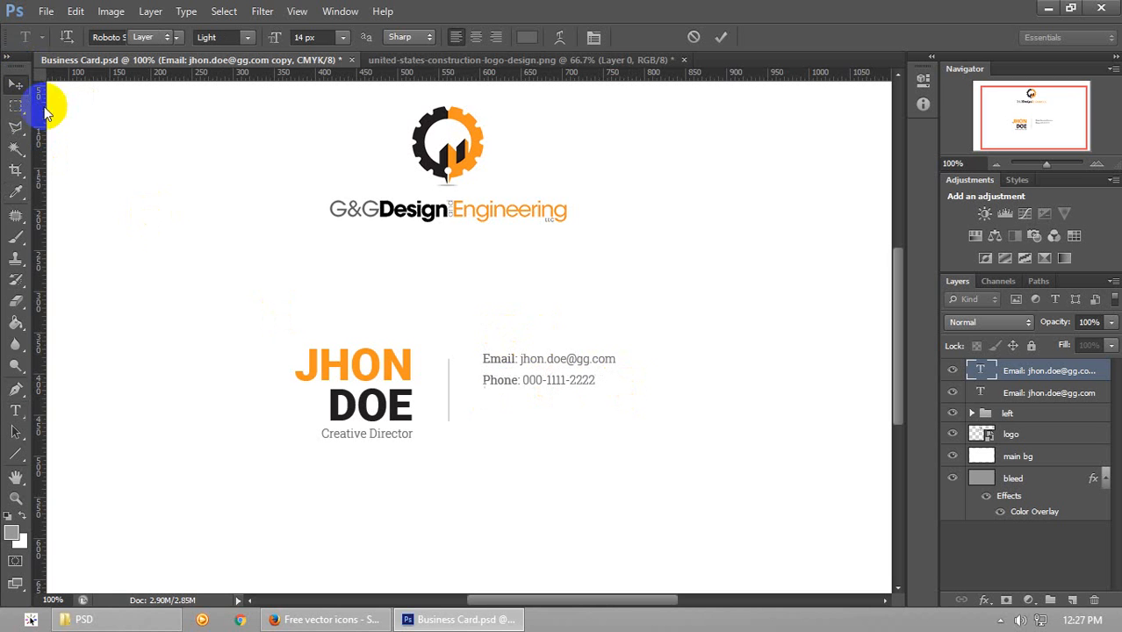
Nudge the phone line down slightly to widen the line gap and save the document
key("Down")
key("Down")
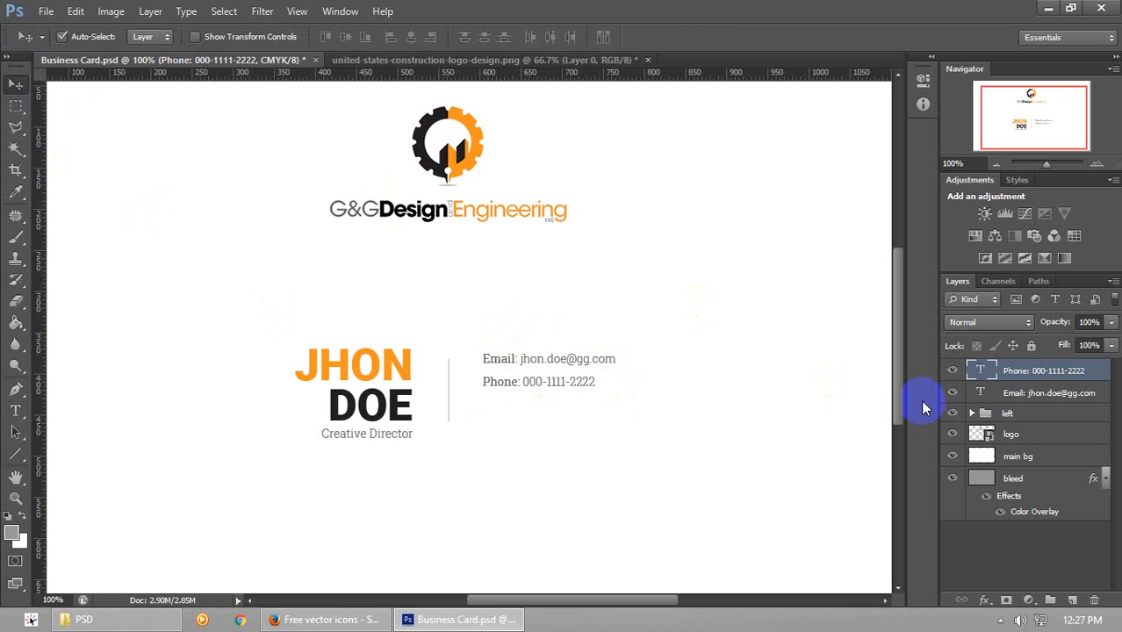
key("ctrl+s")
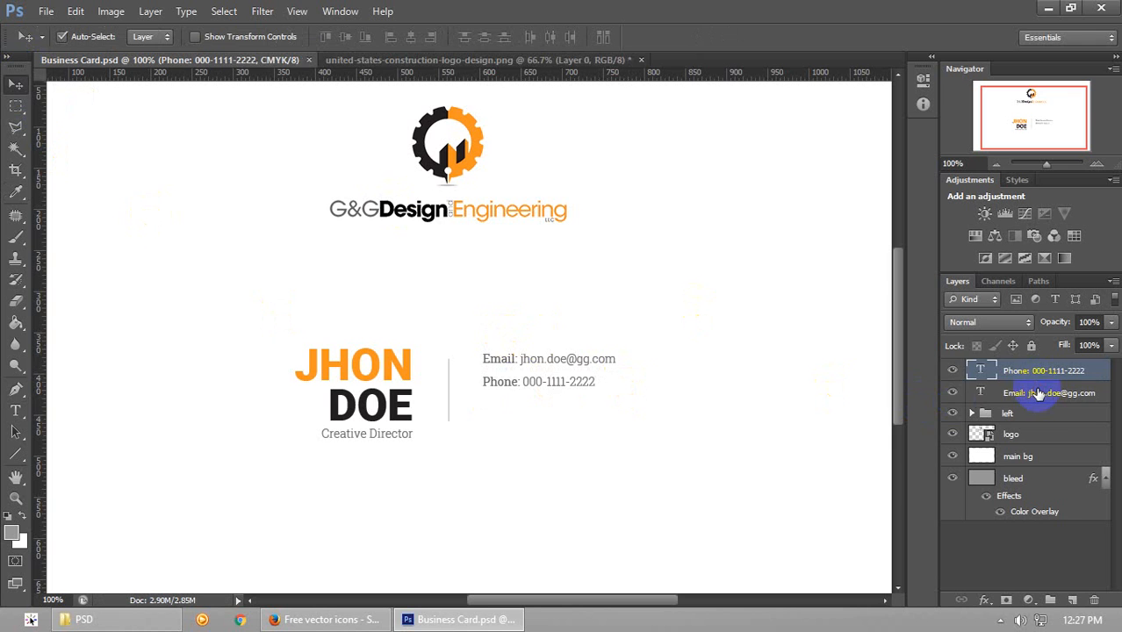
left_click(1036, 394, "shift")
key("ctrl+j")
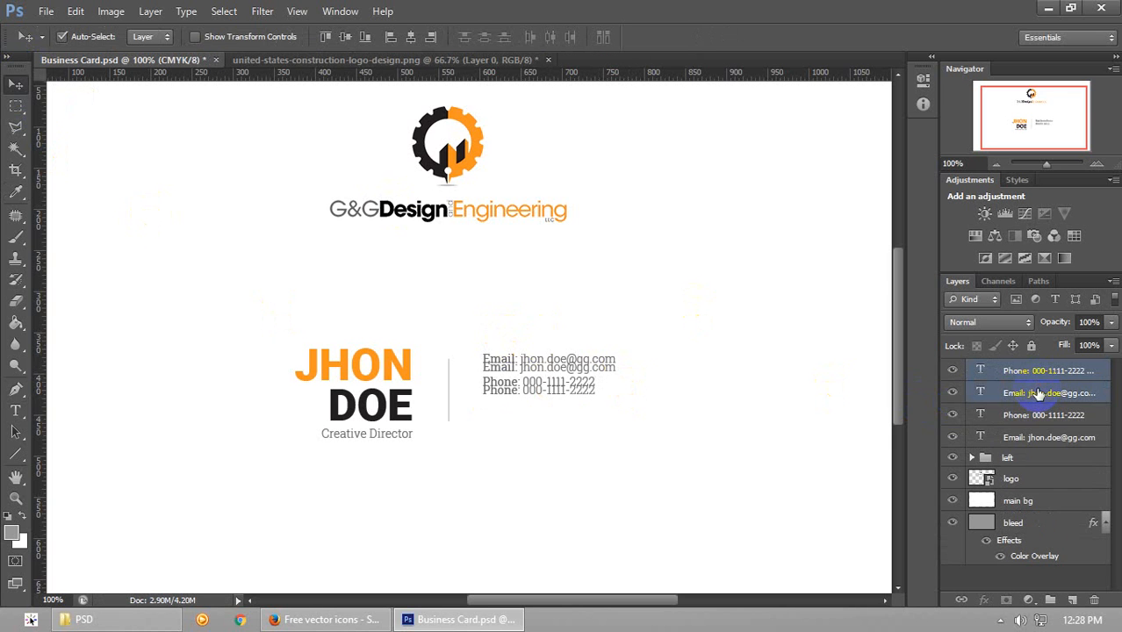
key("ctrl+z")
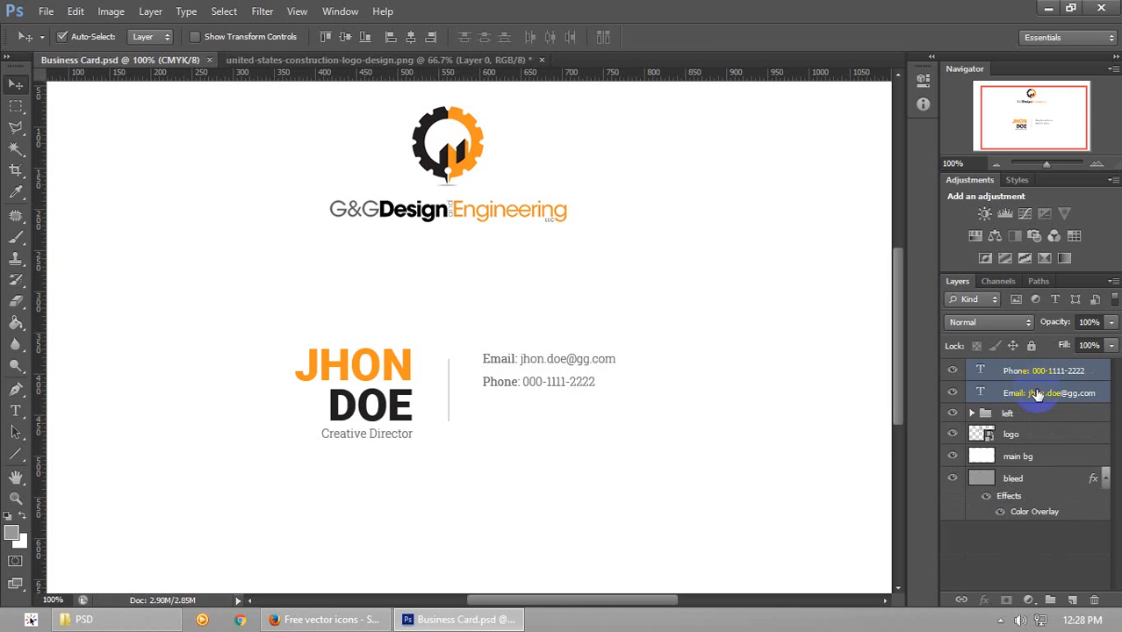
left_click(1031, 393)
left_click(1039, 370)
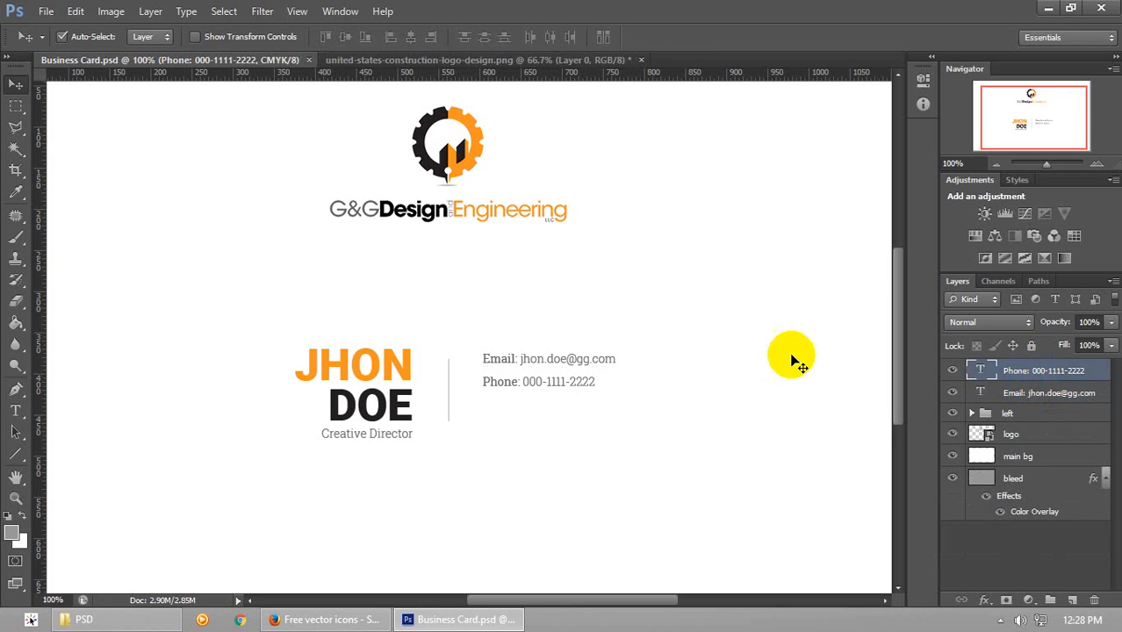
Duplicate the phone line and place the copy below it with matching spacing
left_click_drag(895, 350, 897, 355)
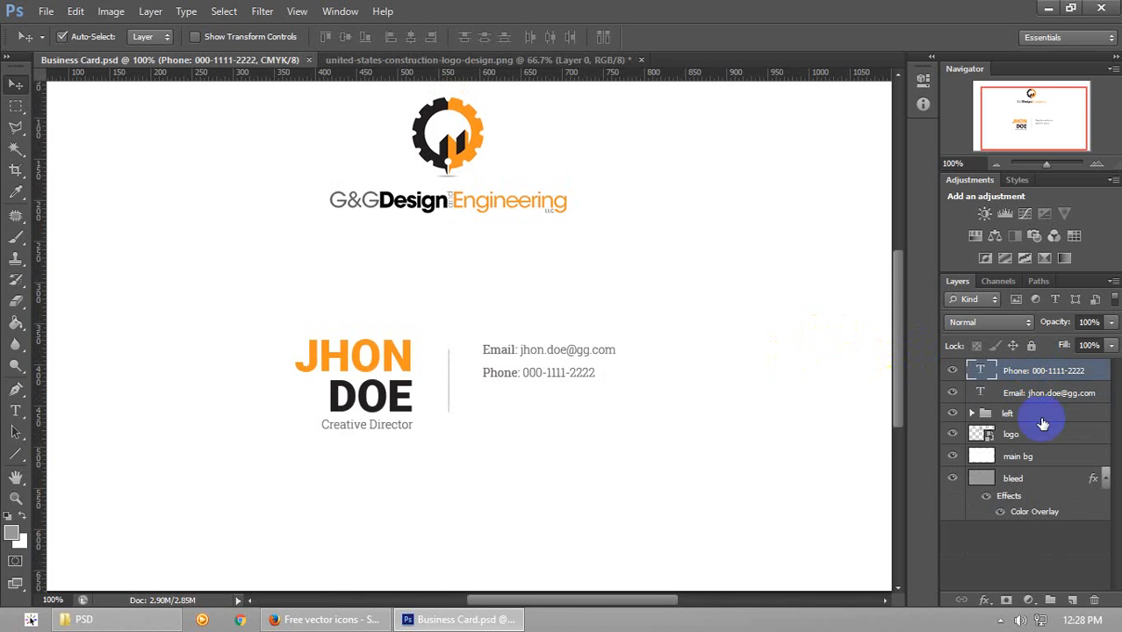
left_click(1070, 395)
left_click(1066, 380)
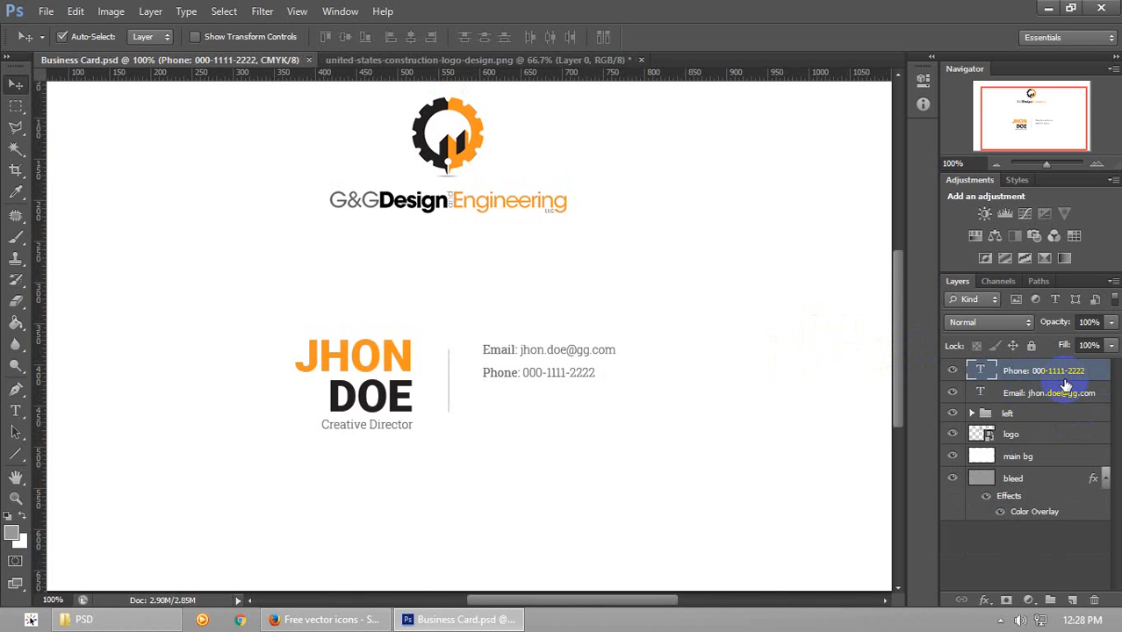
left_click_drag(1071, 373, 1065, 379)
key("shift+Down")
key("shift+Down")
key("shift+Down")
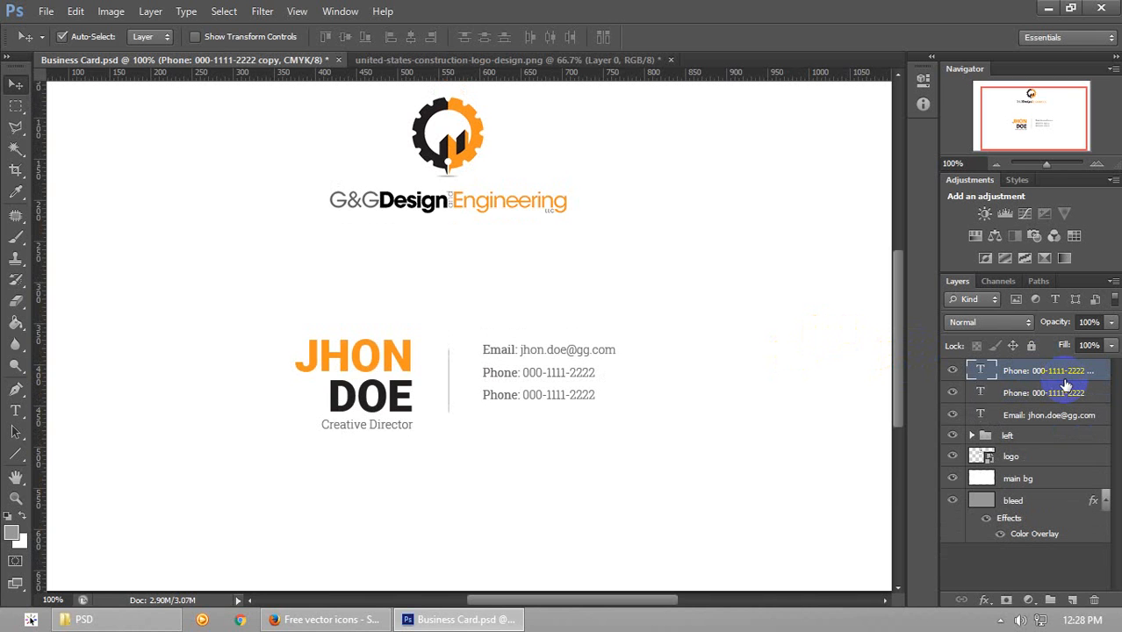
Replace the copied line's label with "Address:" and its number with the contact's address, widening the text box to fit on one line
double_click(982, 373)
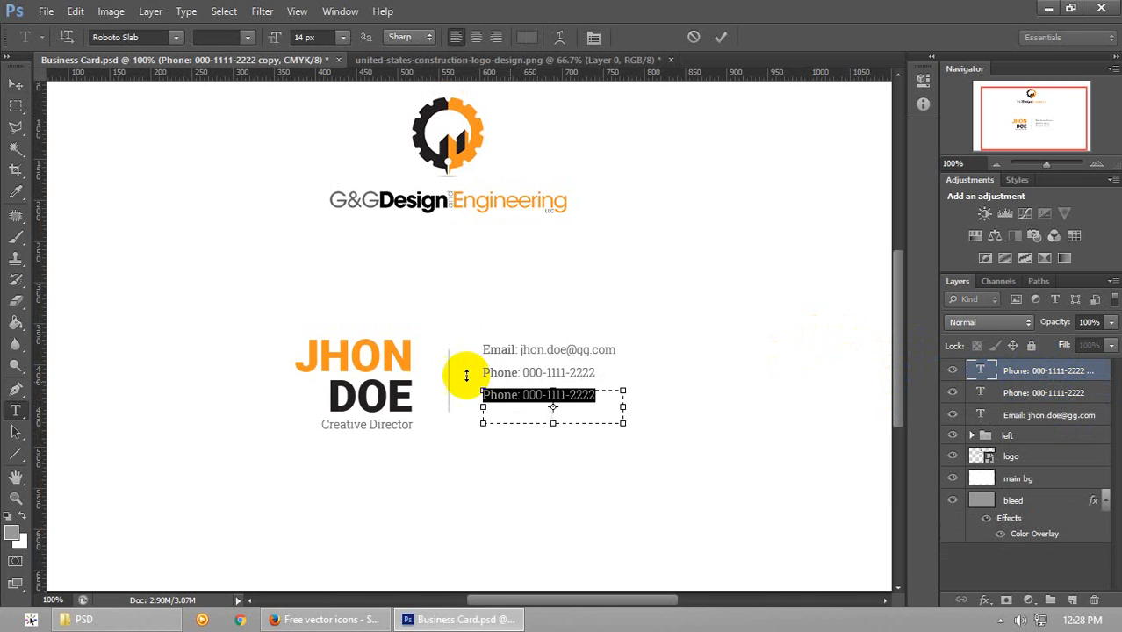
left_click_drag(517, 398, 403, 397)
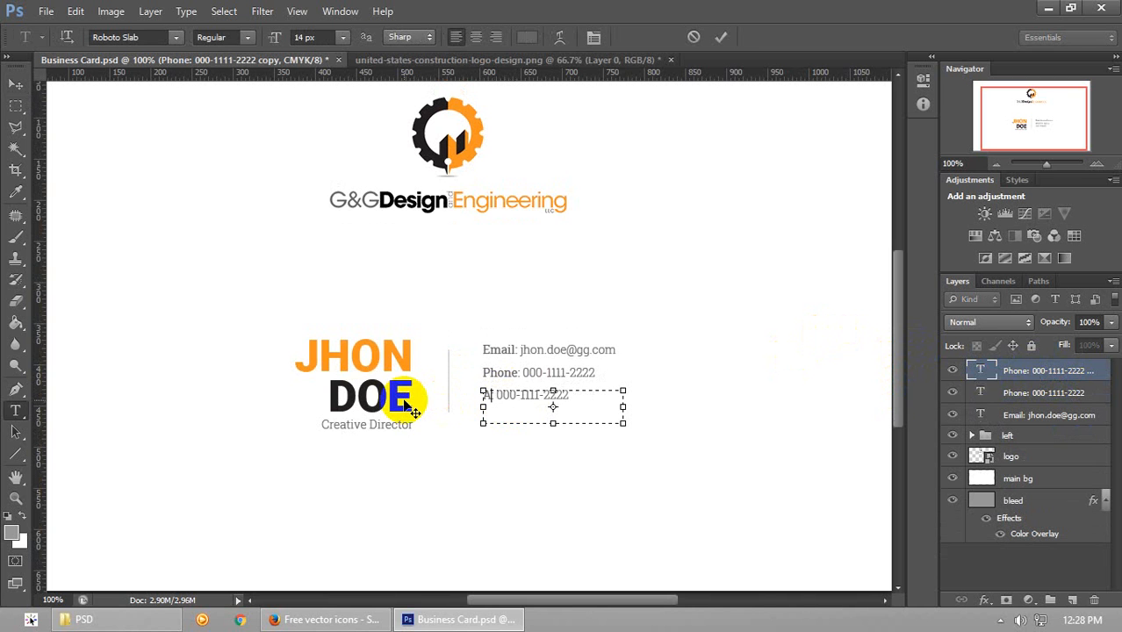
type("Address:")
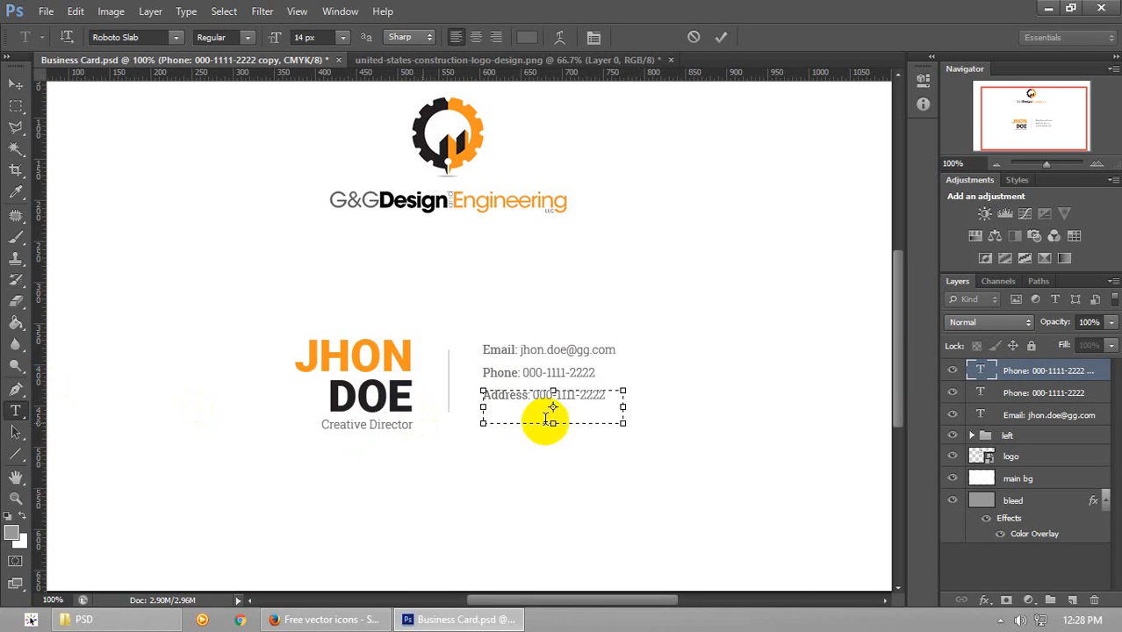
left_click_drag(619, 396, 544, 398)
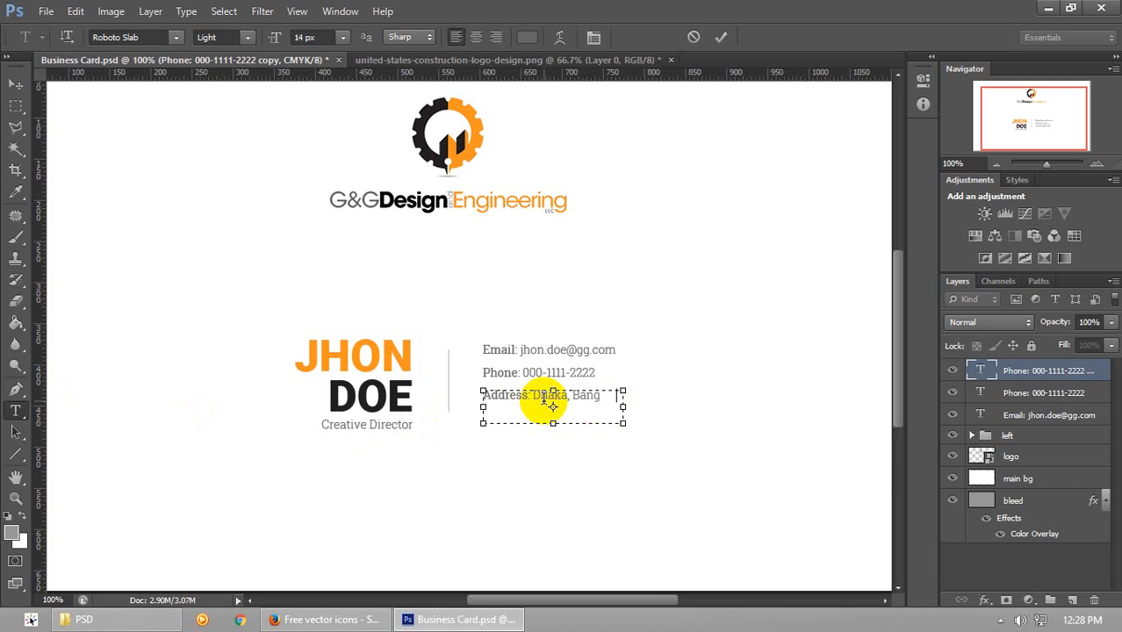
type("Dhaka, Bangladesh")
left_click_drag(623, 405, 672, 406)
left_click(15, 83)
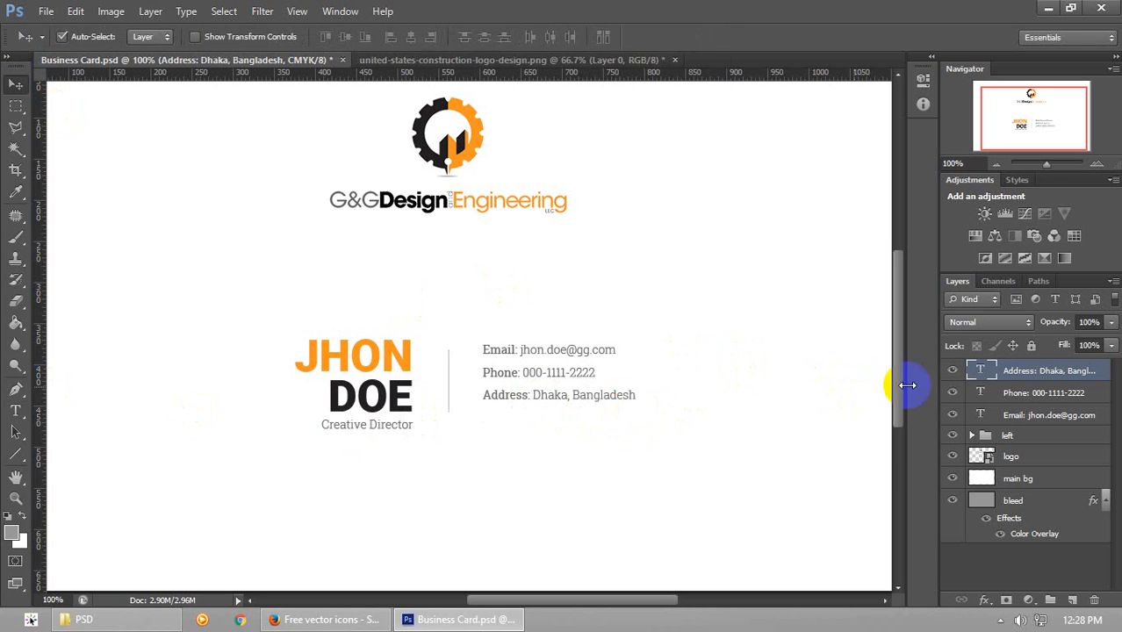
Group the email, phone and address layers and name the group "info"
left_click(1031, 415, "shift")
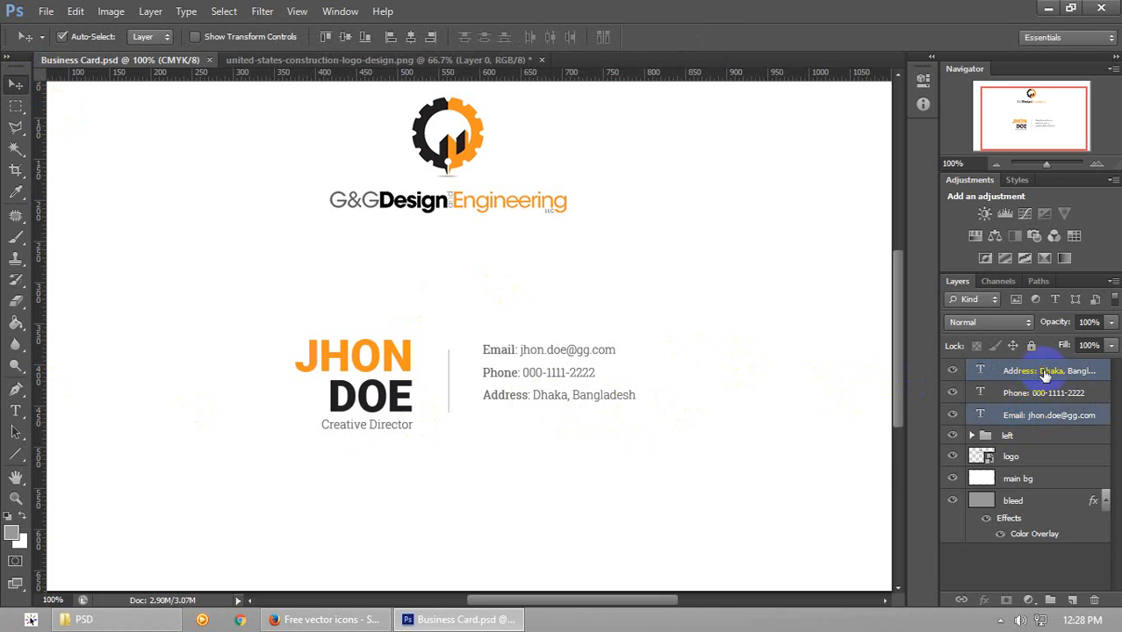
key("ctrl+g")
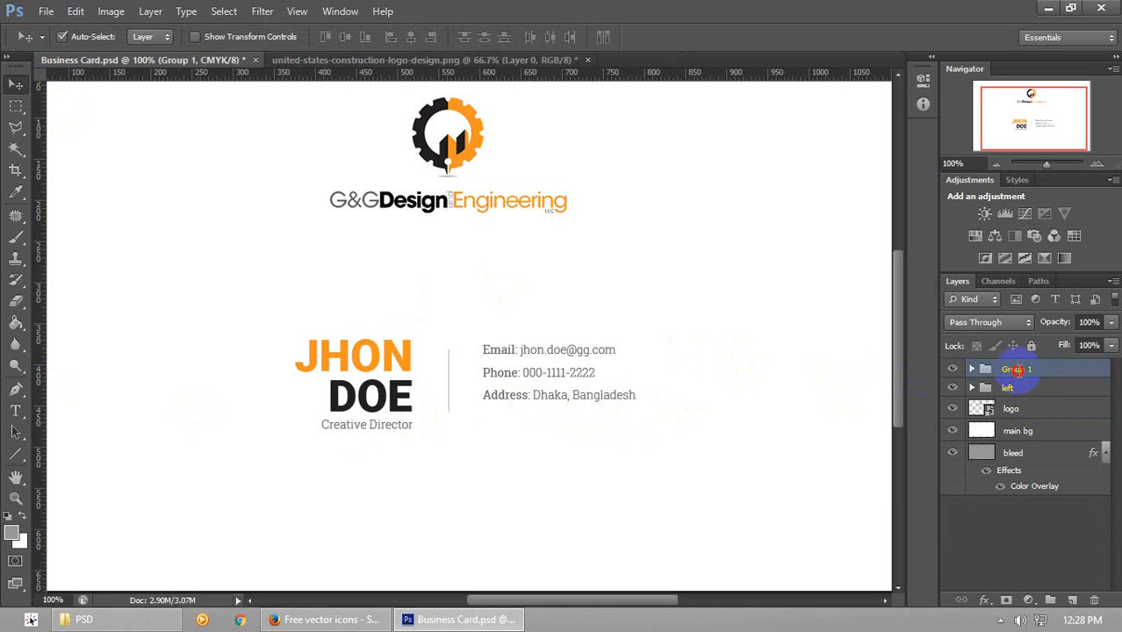
left_click(1069, 370)
Nudge the info group a few pixels down and one pixel right to centre it vertically beside the divider
key("Down")
key("Down")
key("Down")
key("Down")
key("Down")
key("Down")
key("Down")
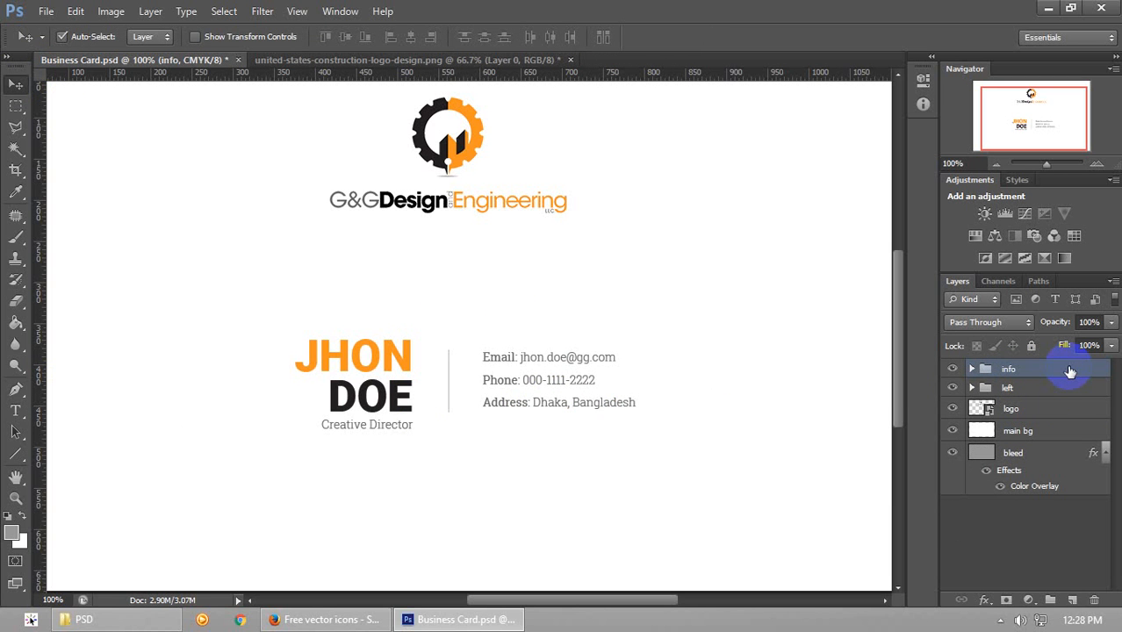
key("Right")
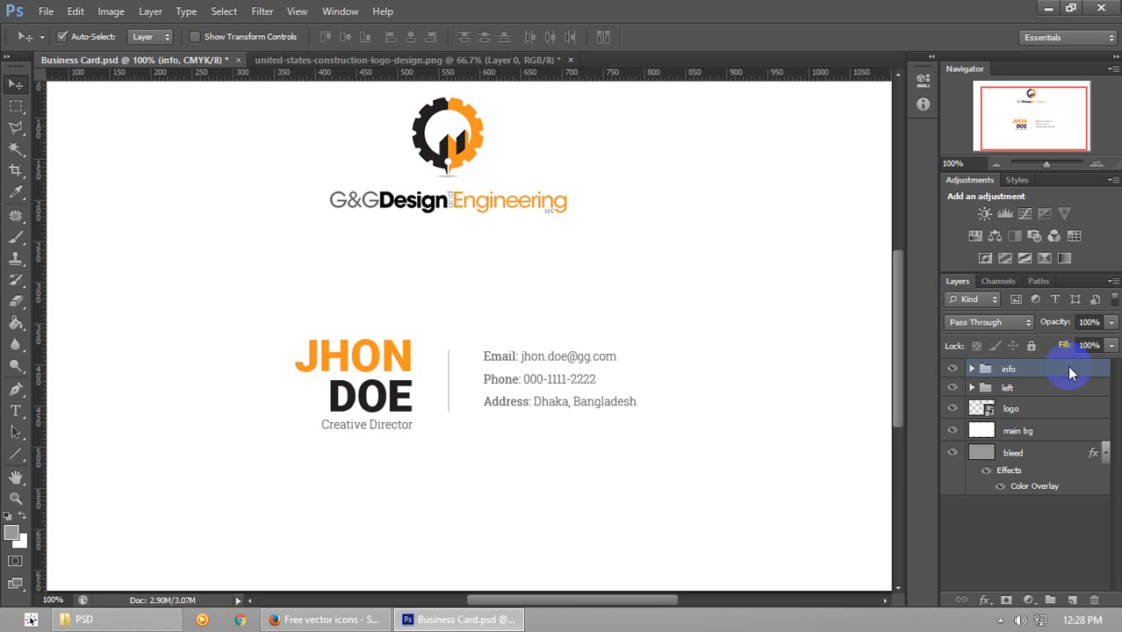
key("Down")
key("Down")
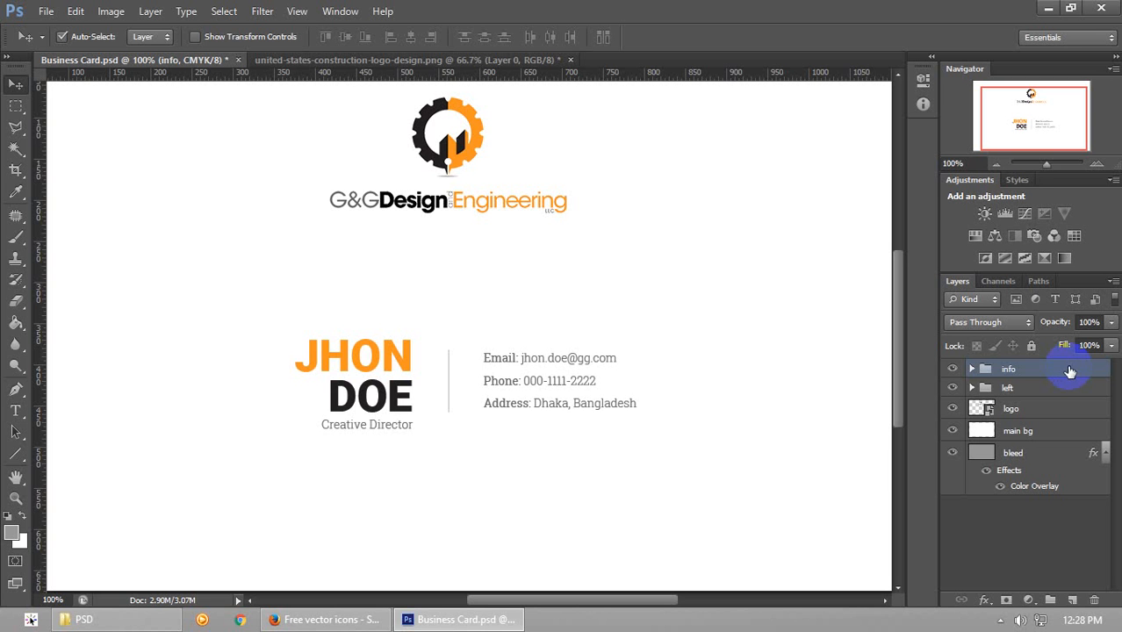
Examine the card's overall layout and text alignment at 66.67% and 100% zoom
left_click(995, 164)
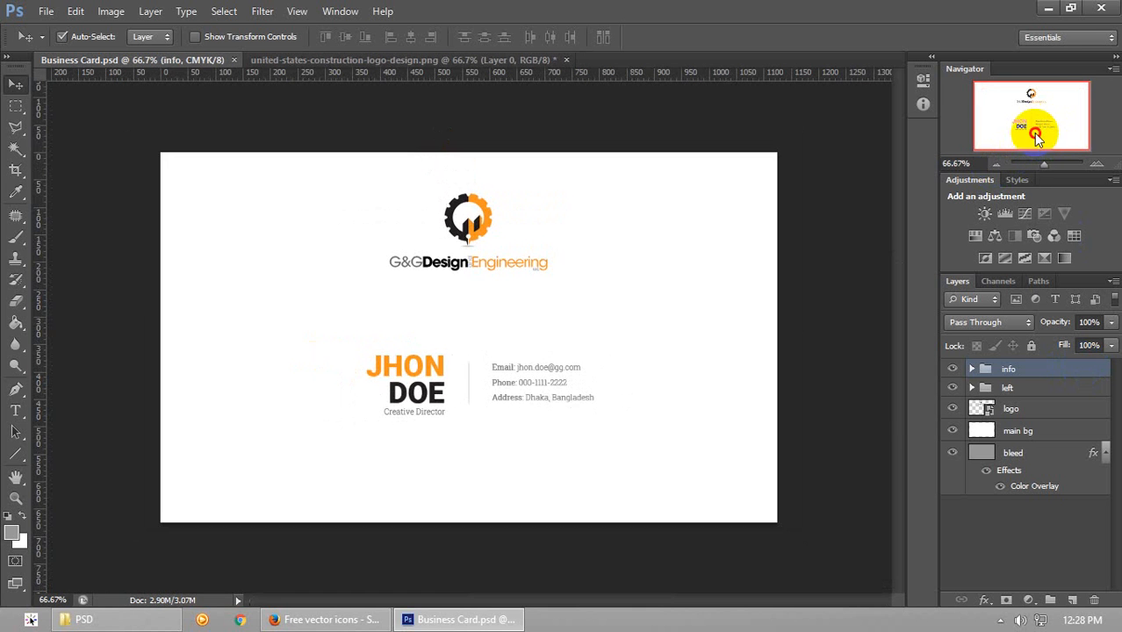
left_click(1096, 164)
left_click_drag(1032, 100, 1027, 125)
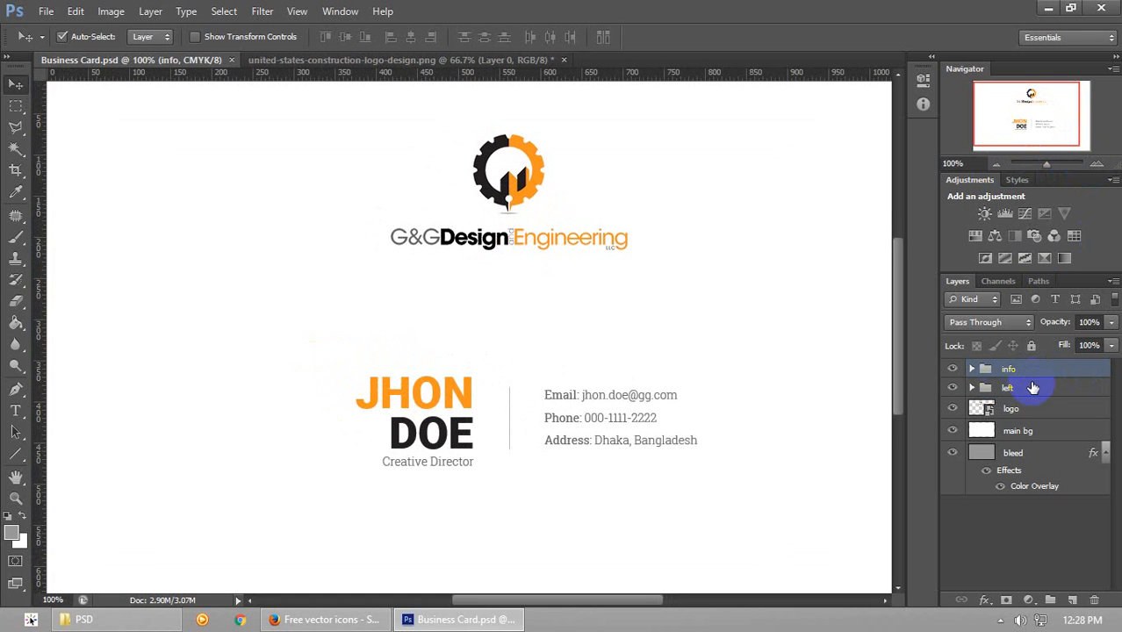
left_click(995, 165)
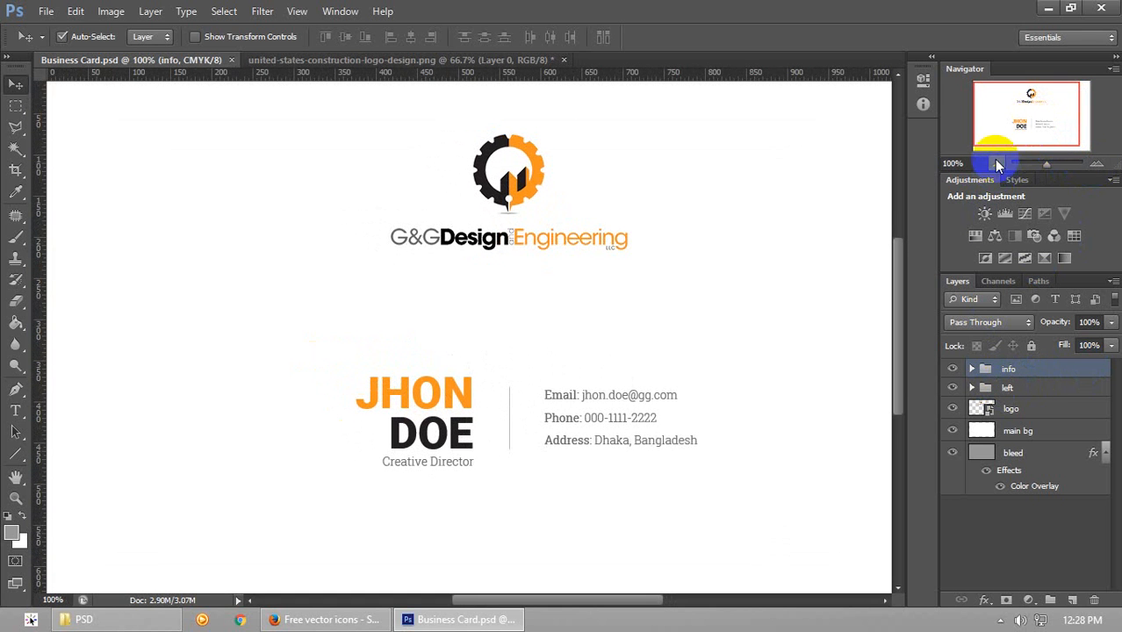
left_click(1026, 130)
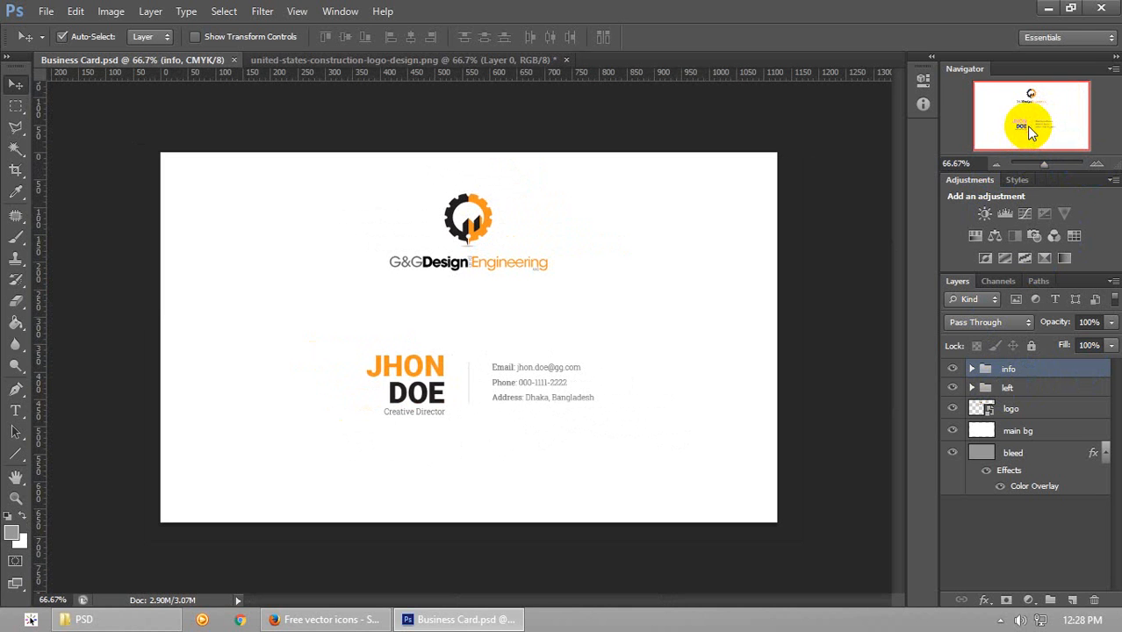
left_click(1031, 122)
left_click(1097, 165)
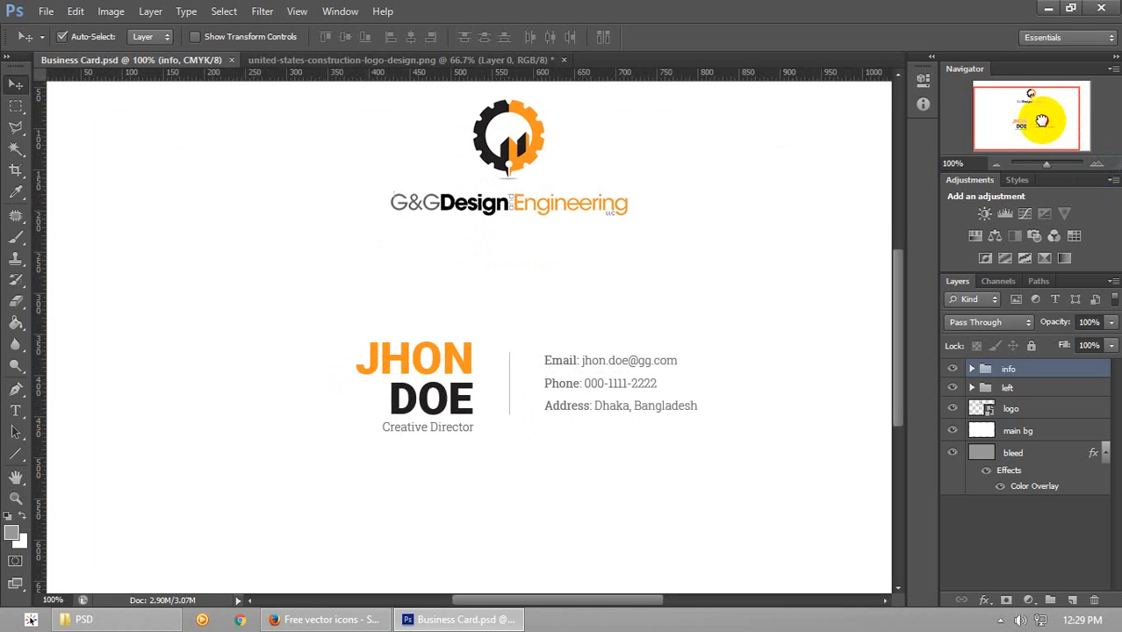
left_click(996, 164)
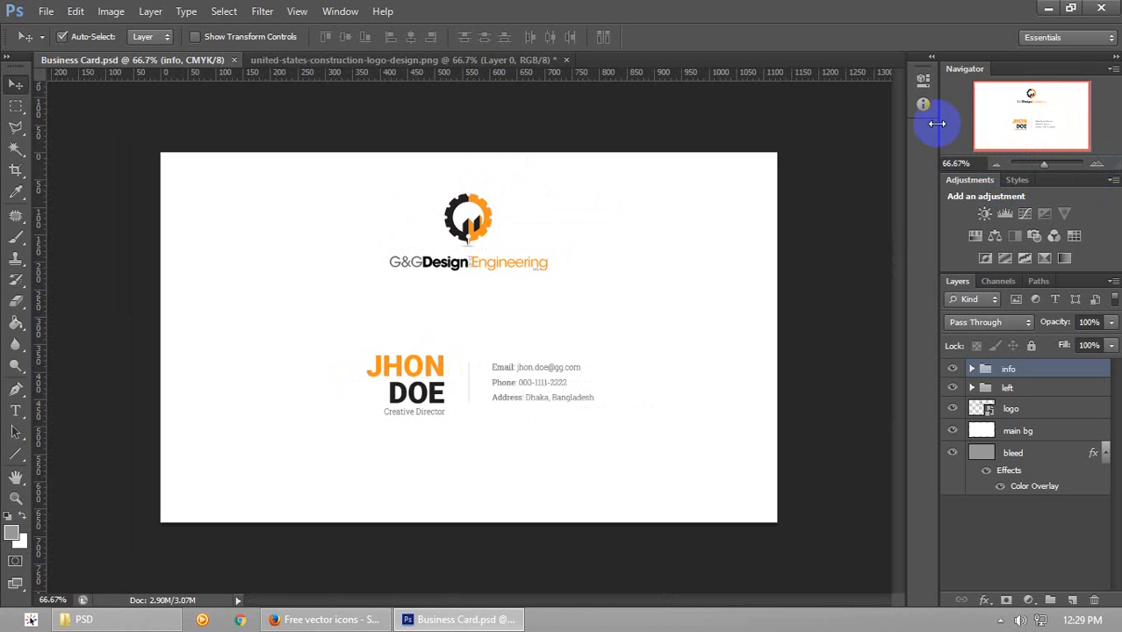
left_click(1096, 165)
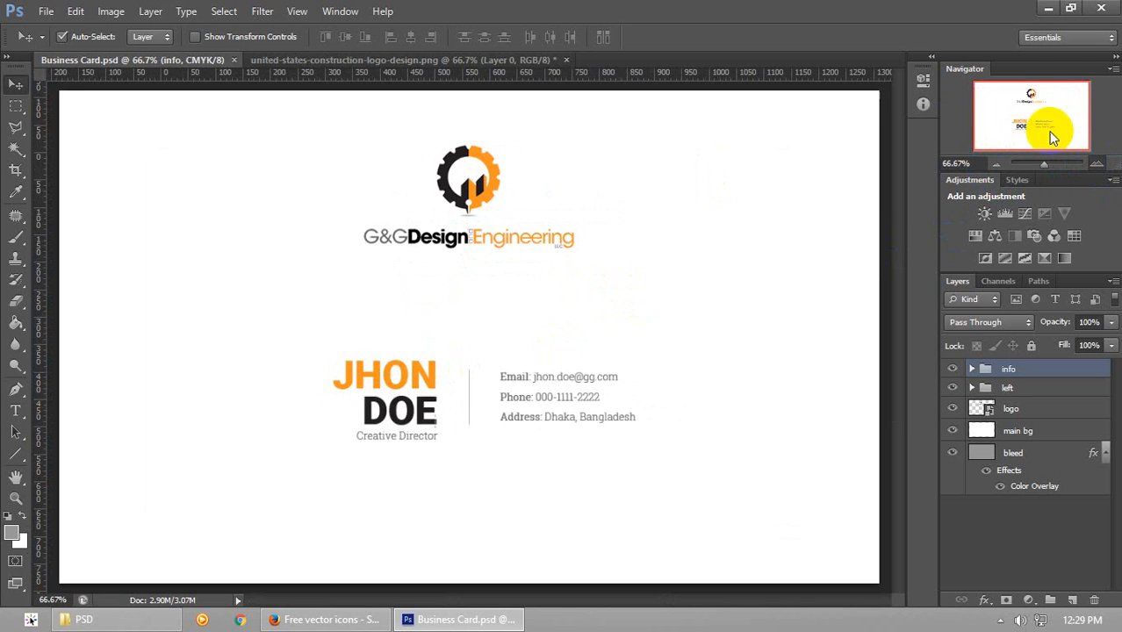
left_click(1018, 90)
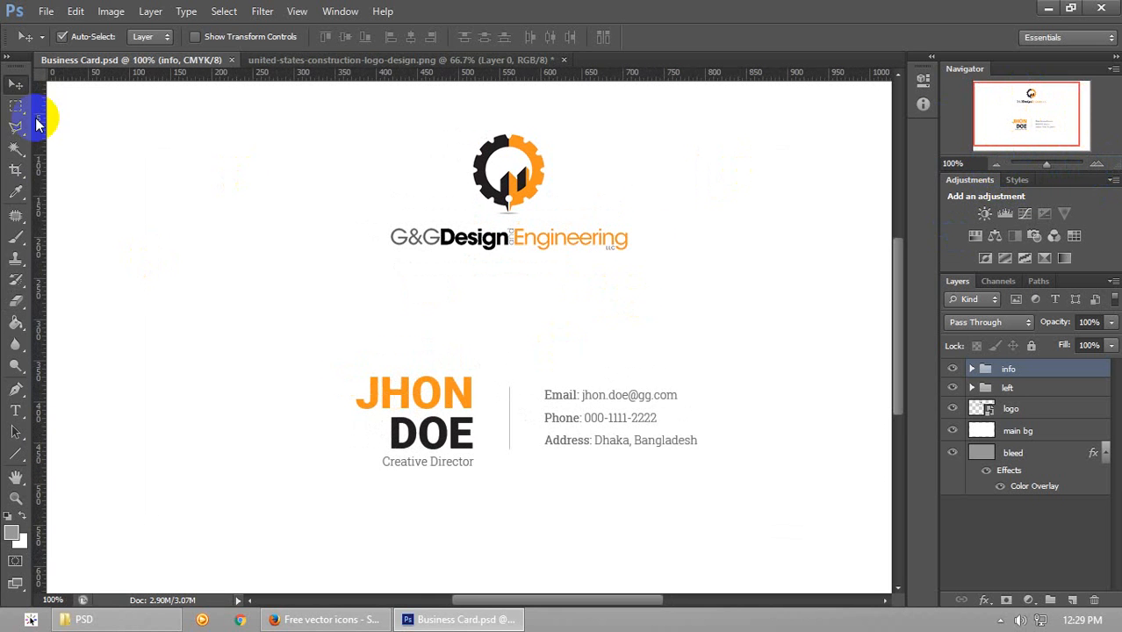
Show the guides and select a full-width rectangular strip below the contact details, ending at the lowest horizontal guide
key("ctrl+semicolon")
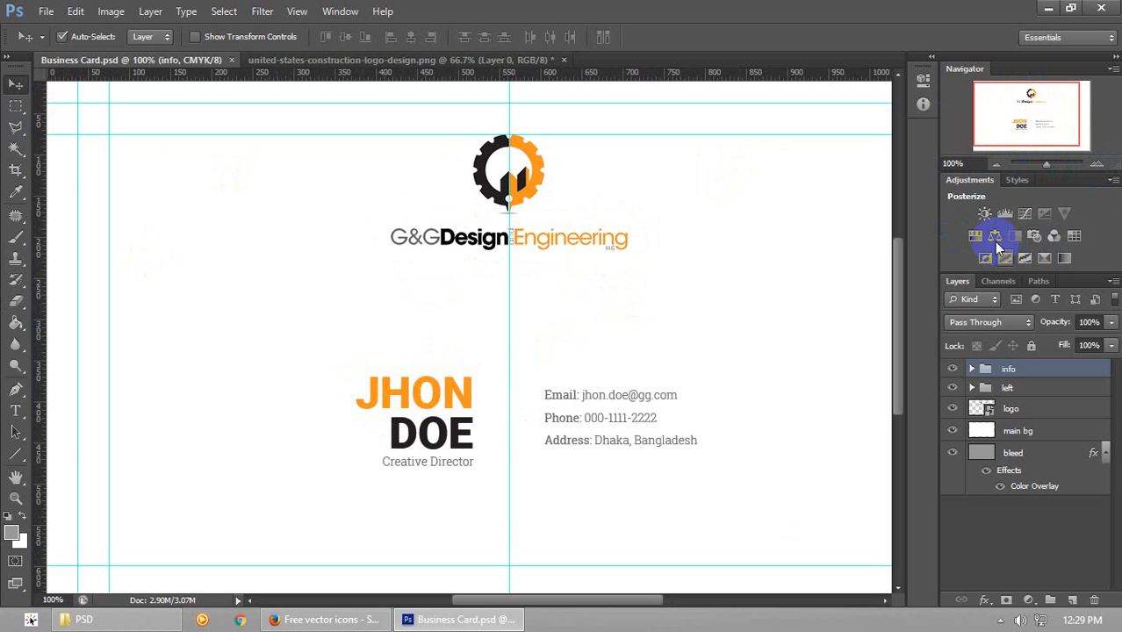
left_click(995, 165)
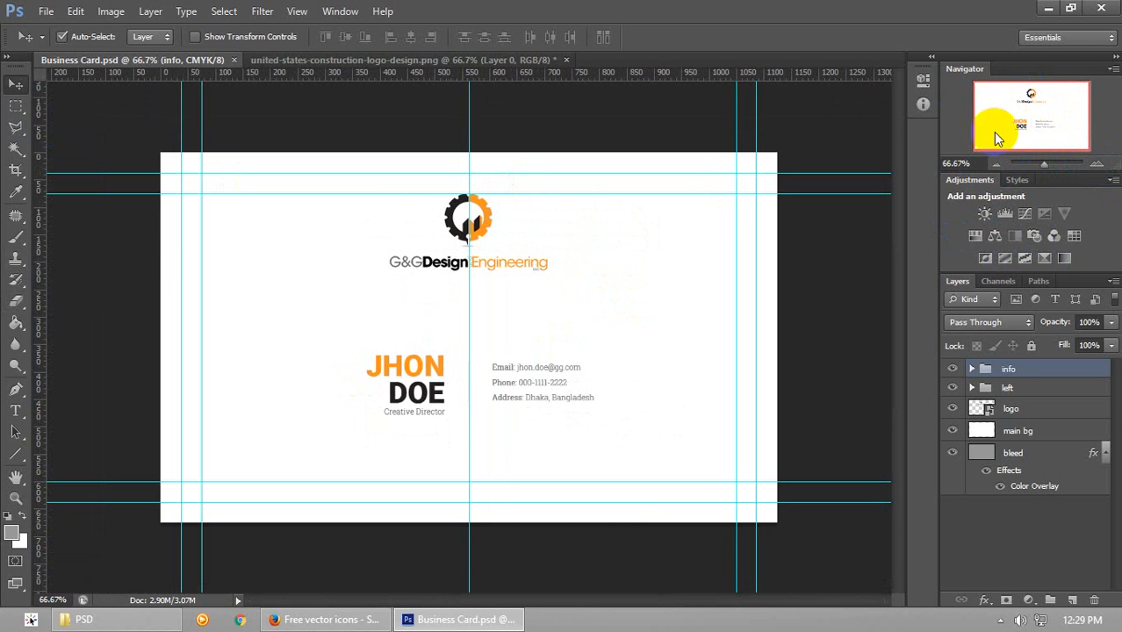
left_click(16, 105)
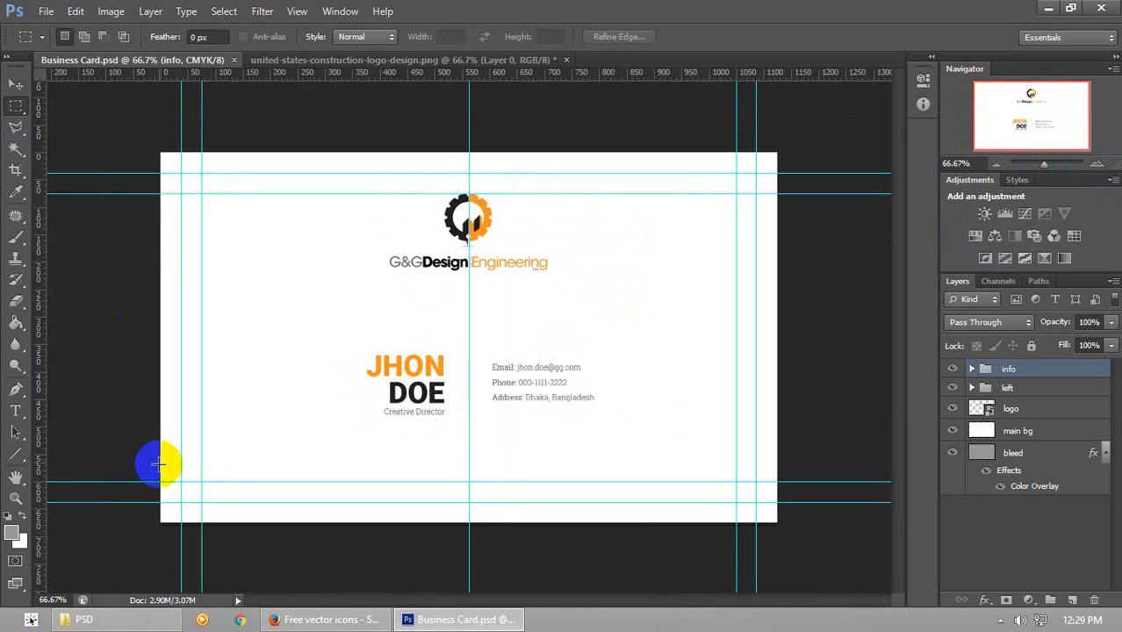
left_click_drag(158, 461, 782, 498)
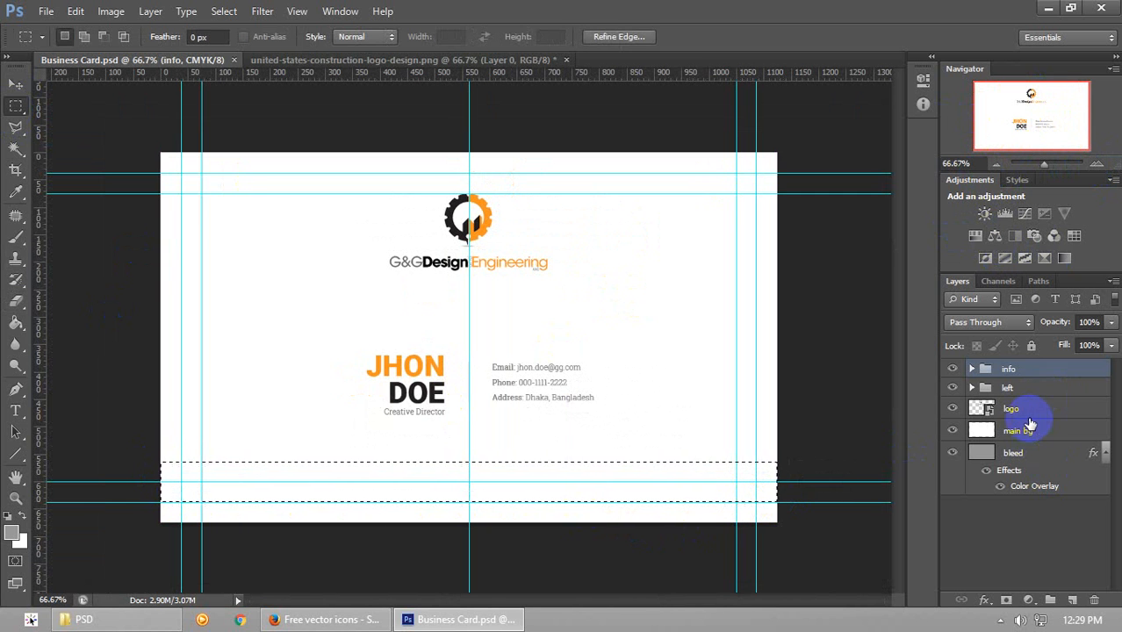
Add a new layer directly above the logo layer and name it "bg"
left_click(1010, 408)
left_click(1071, 600)
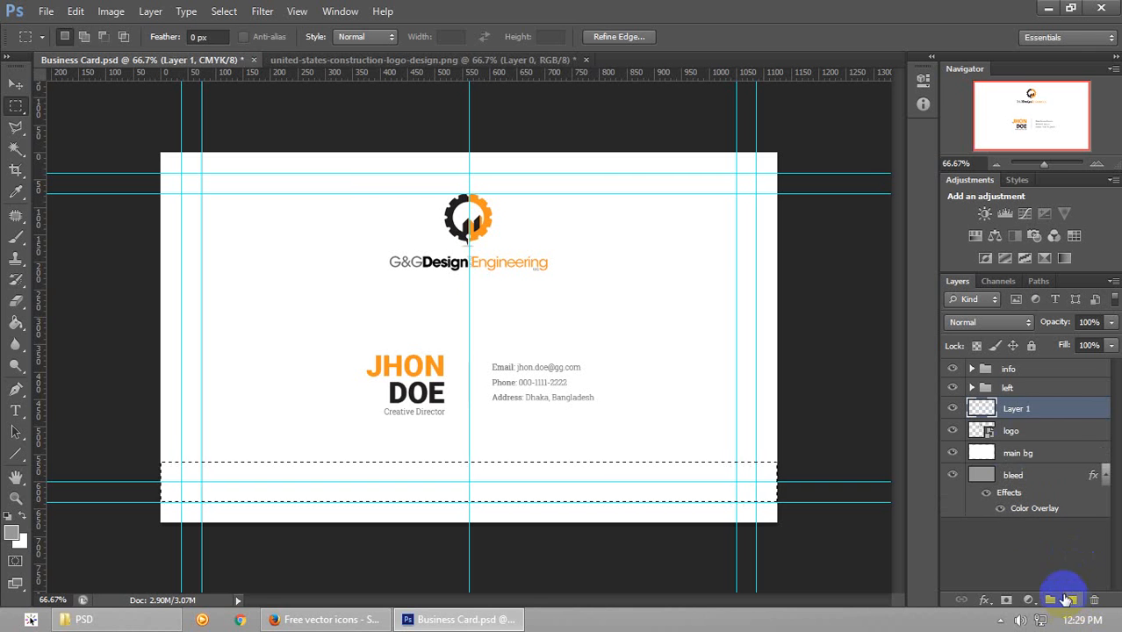
double_click(1018, 408)
type("bg")
left_click(75, 443)
Sample the near-black from the surname as the foreground colour and fill the selected strip with it
left_click(14, 532)
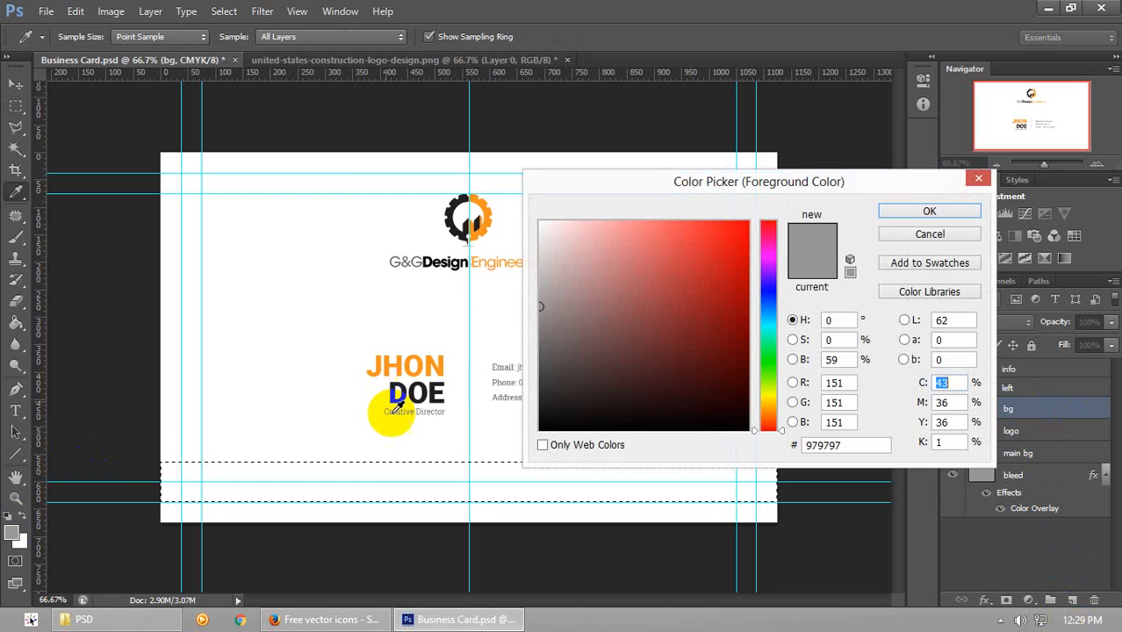
left_click(395, 392)
left_click(960, 211)
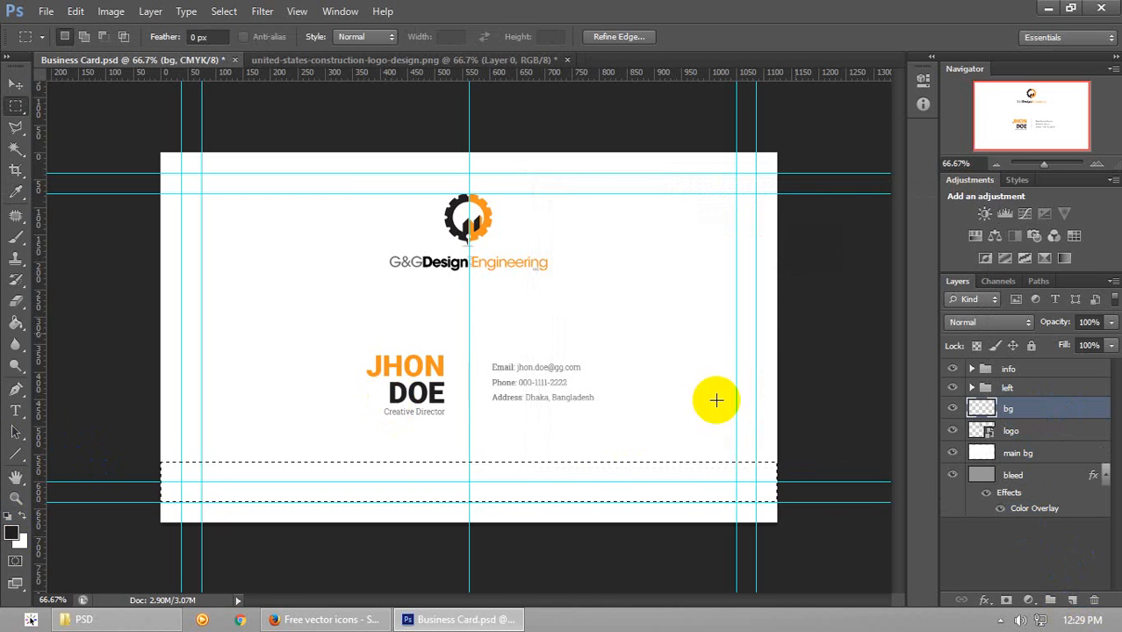
key("g")
left_click(531, 496)
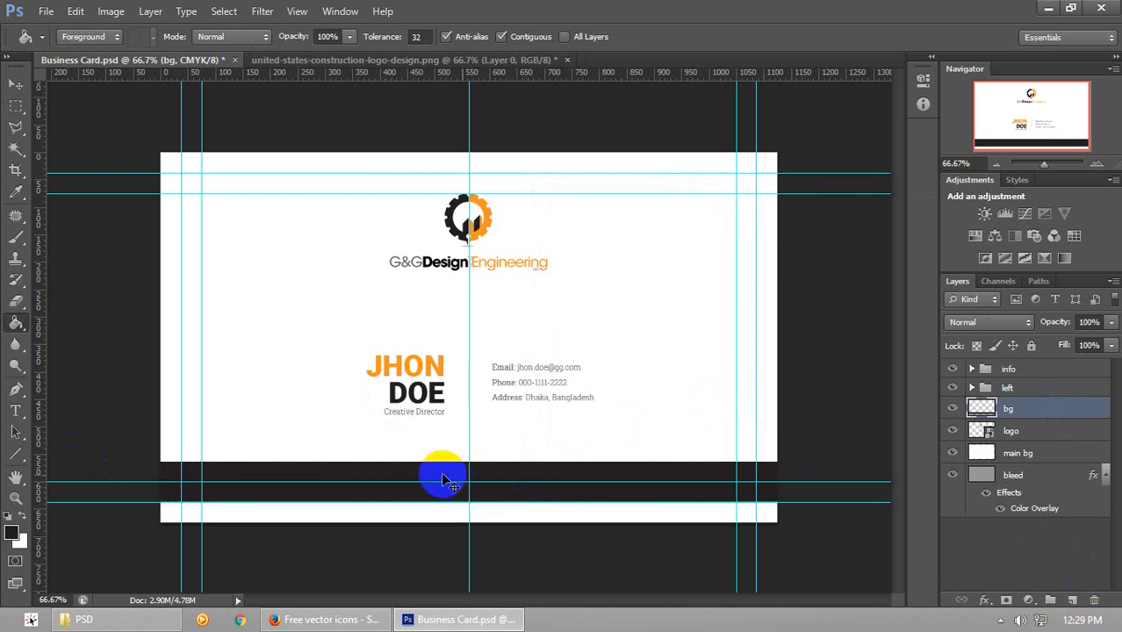
Stretch the dark strip down to the card's lower edge with Free Transform, keeping its upper edge in place, and hide the guides
key("ctrl+t")
left_click_drag(470, 461, 469, 523)
left_click_drag(470, 472, 470, 462)
key("Return")
key("ctrl+semicolon")
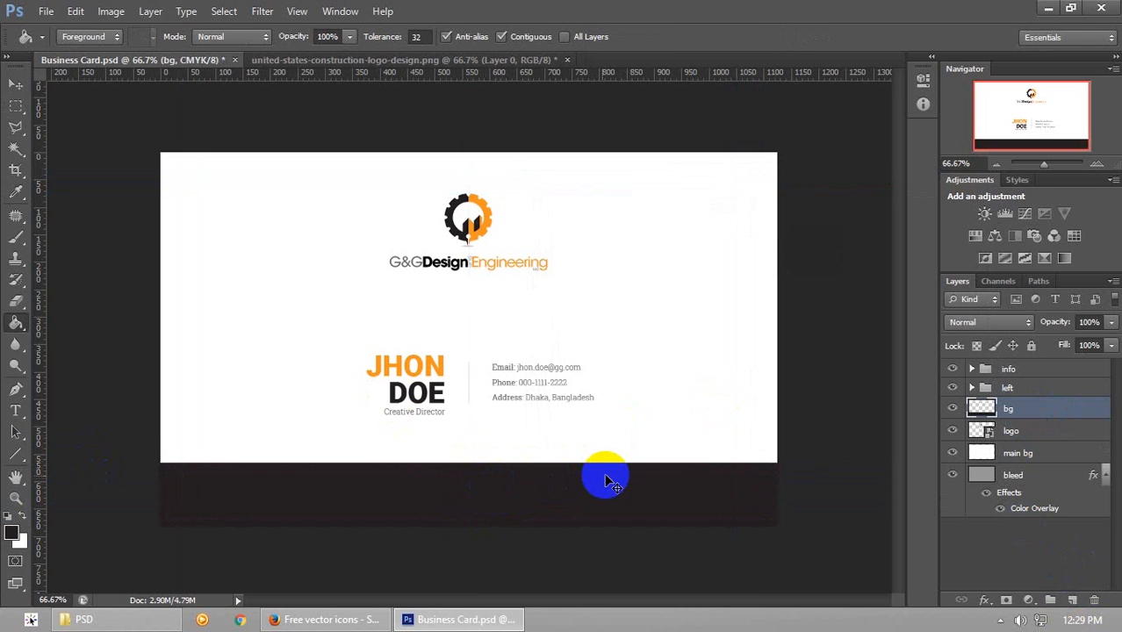
key("ctrl+semicolon")
key("ctrl+semicolon")
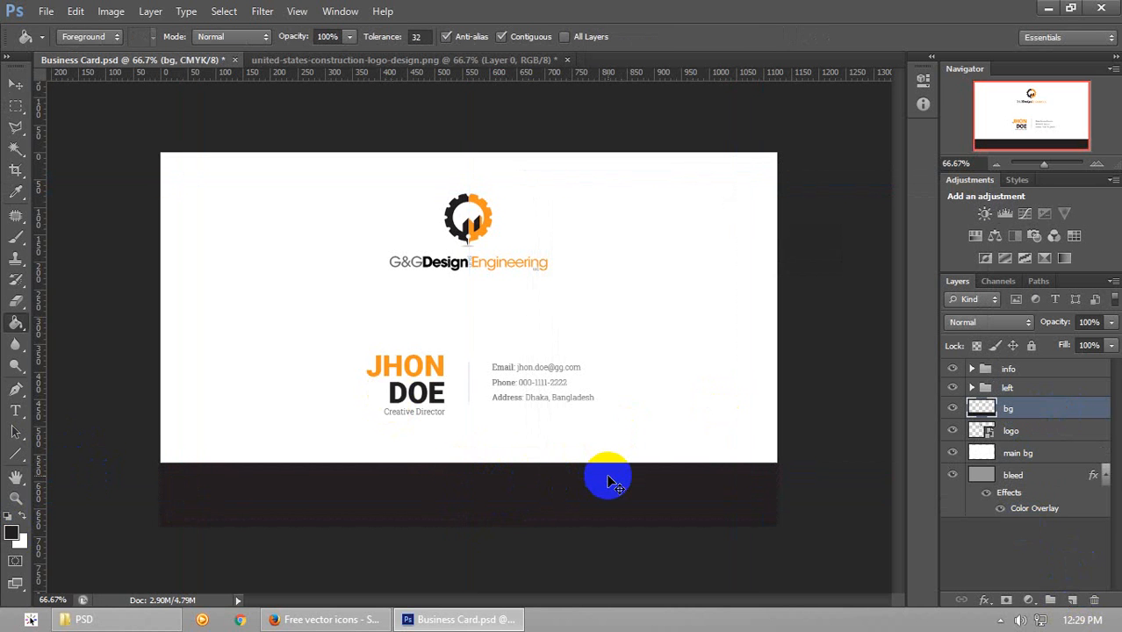
Show the guides and select a rectangle over the dark strip's left half, from the card's edge to the central guide
left_click(16, 105)
key("ctrl+semicolon")
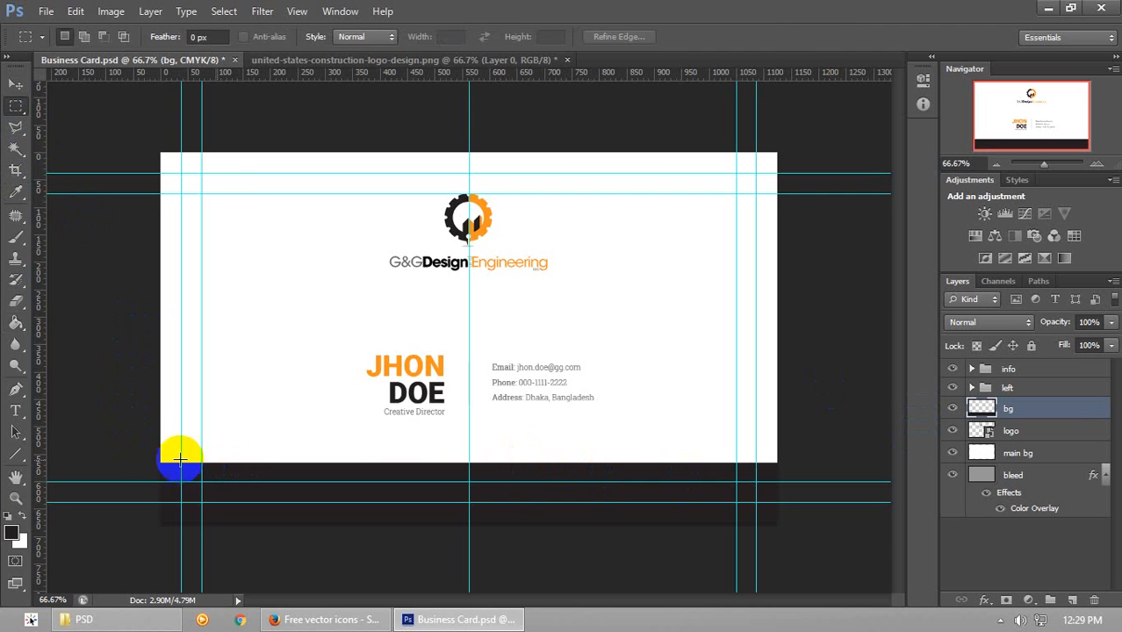
left_click_drag(160, 439, 469, 523)
Sample the logo's orange (#f79420) as the foreground colour and fill the selection with it on a new layer above bg
left_click(10, 531)
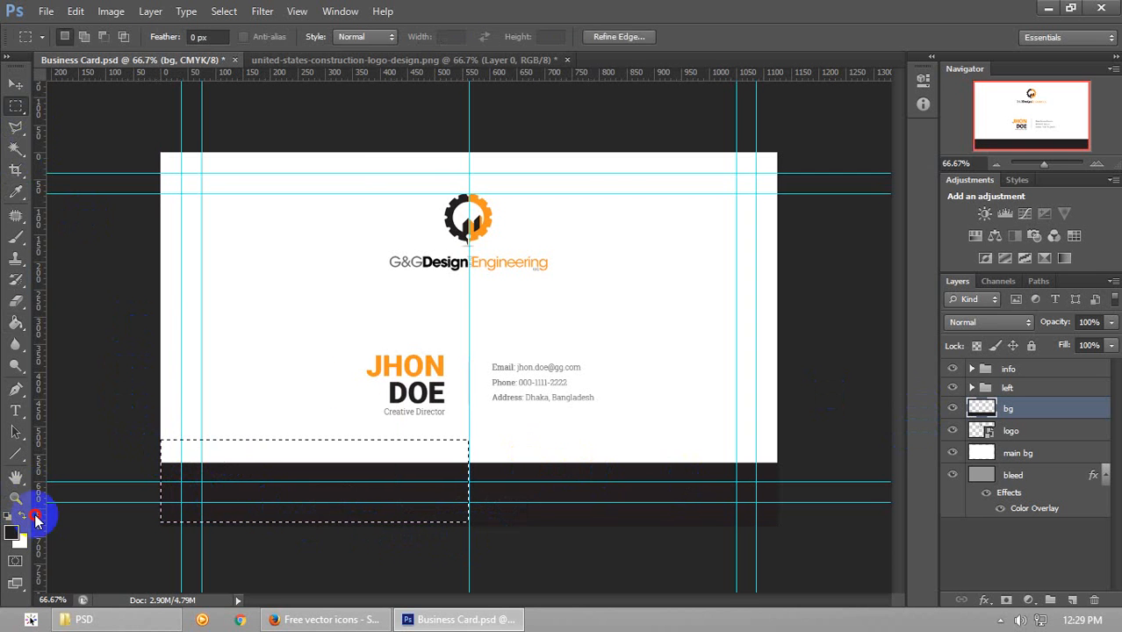
left_click(477, 223)
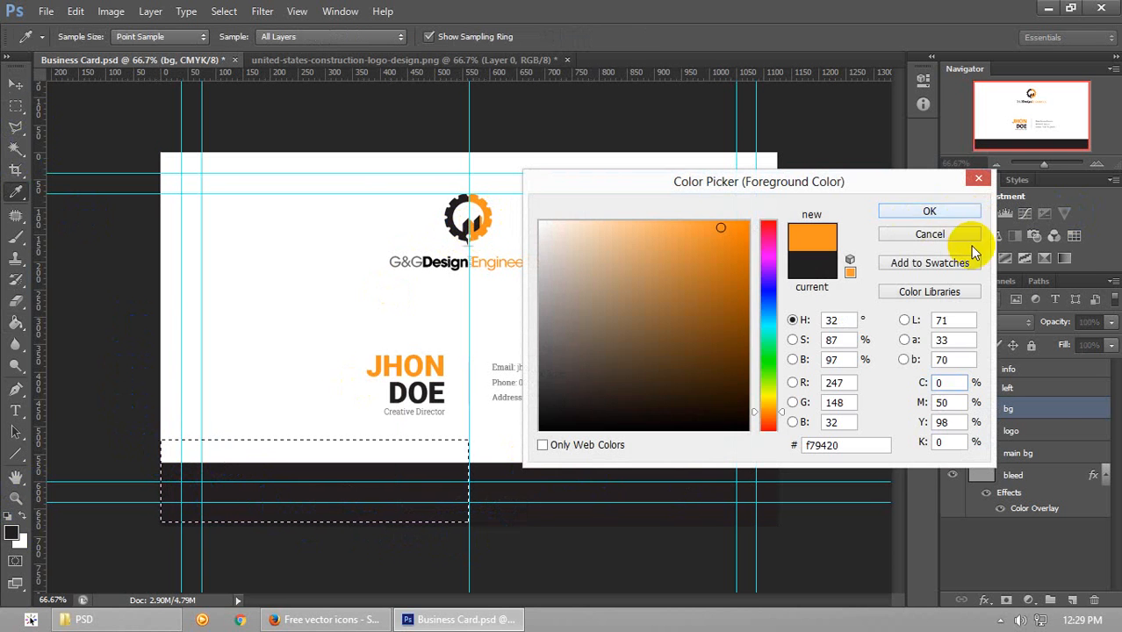
left_click(928, 211)
left_click(1072, 599)
key("g")
left_click(329, 499)
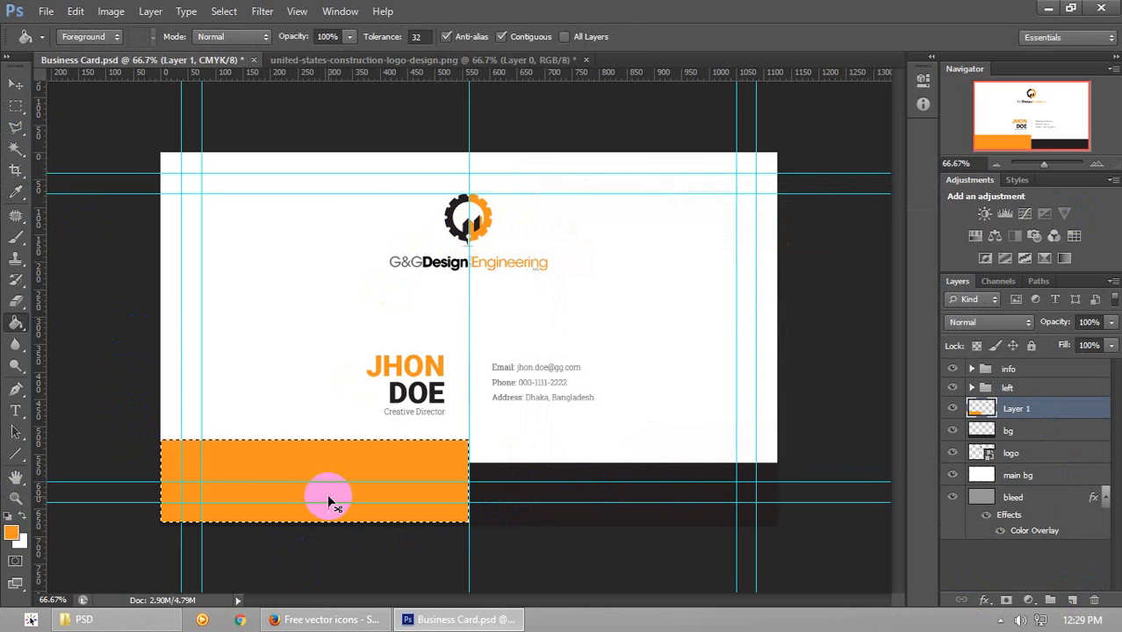
Lower the orange block's upper edge to align with the top of the dark strip, and hide the guides
key("ctrl+t")
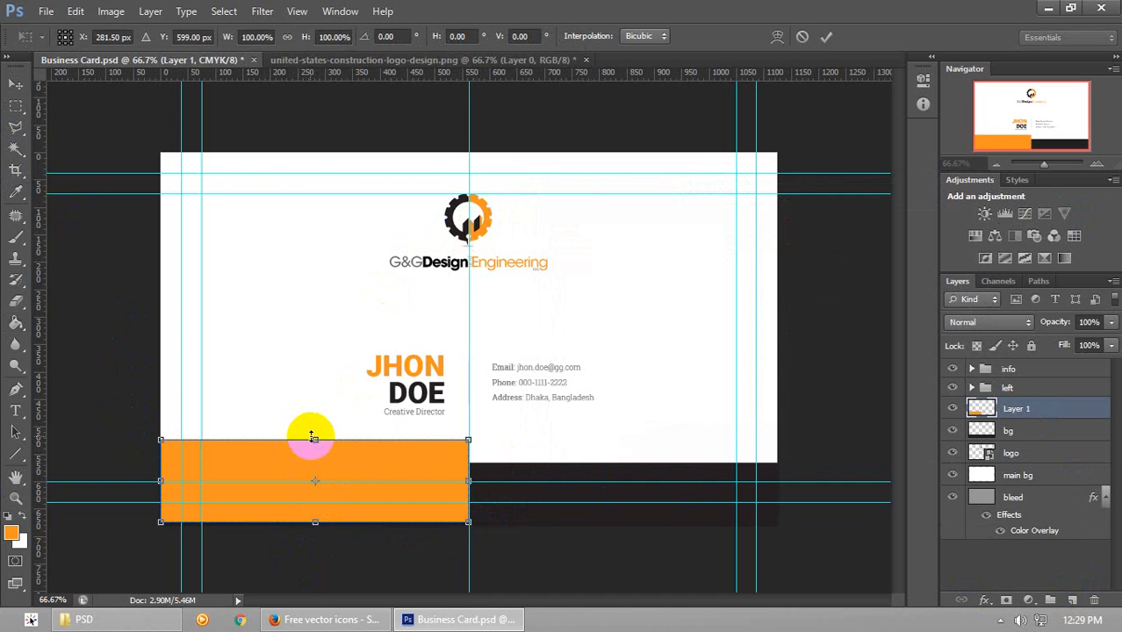
left_click_drag(313, 438, 313, 463)
key("Return")
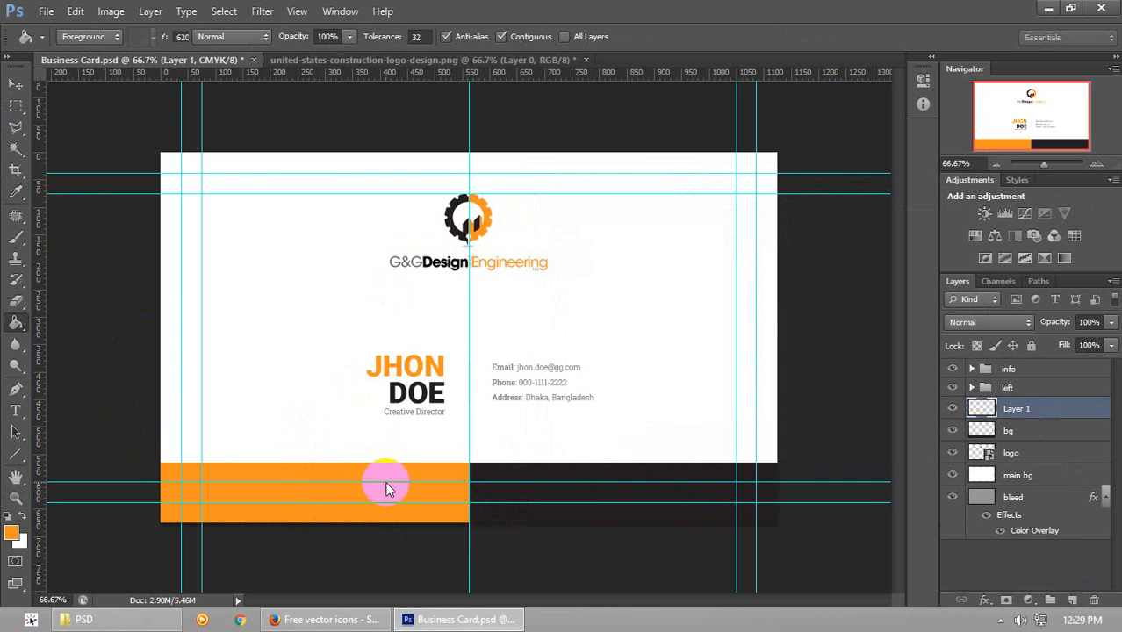
key("ctrl+semicolon")
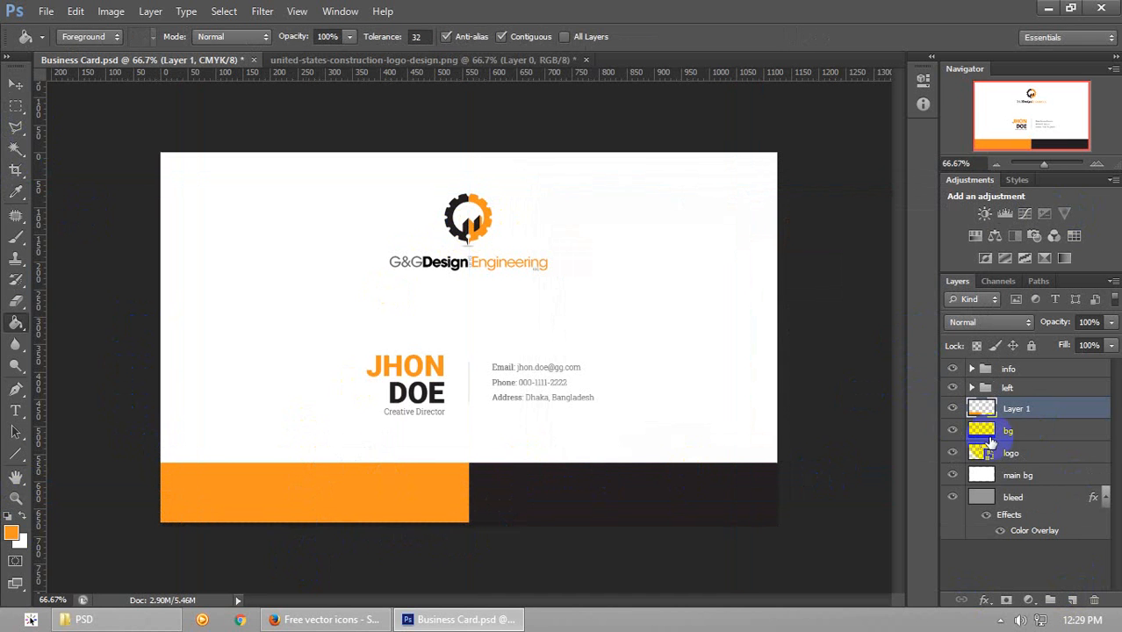
Check the card's layout at 100% zoom, both with and without the guides
left_click(1093, 165)
left_click_drag(1049, 126, 1045, 134)
key("ctrl+semicolon")
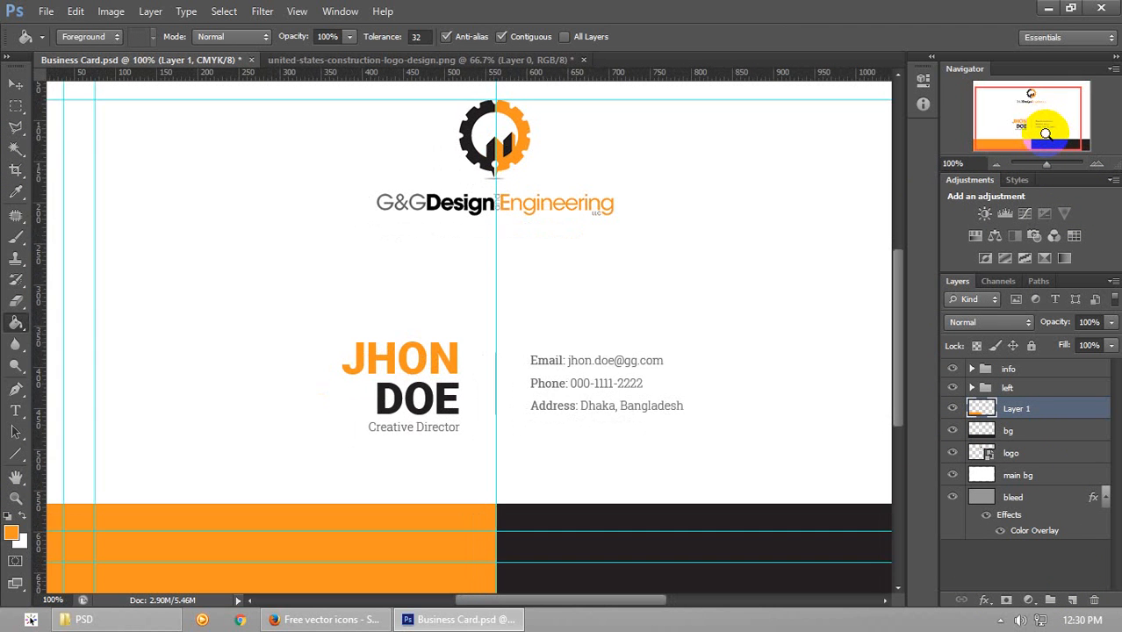
key("ctrl+semicolon")
key("ctrl+semicolon")
key("ctrl+semicolon")
left_click(995, 165)
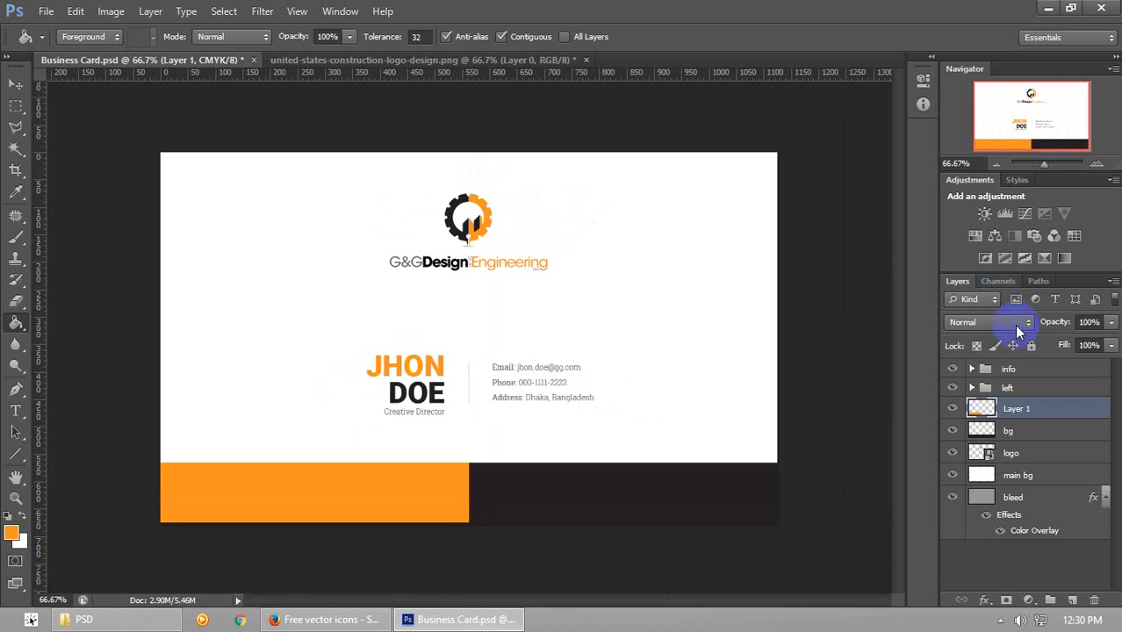
Save the changes to Business Card.psd, keeping its existing name and Photoshop format
key("ctrl+shift+s")
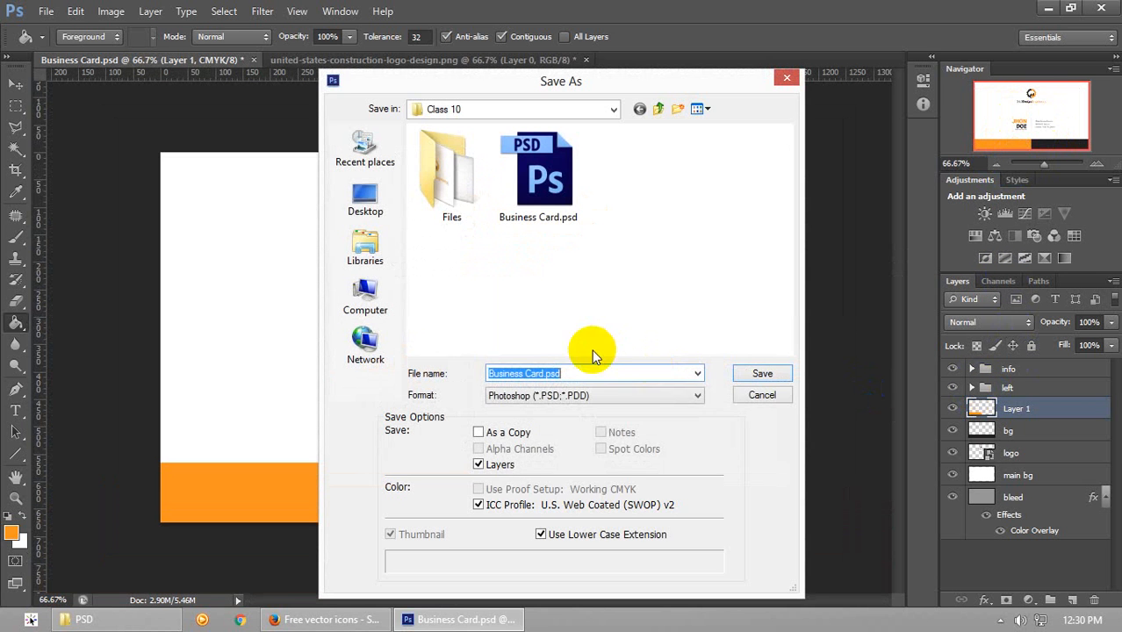
left_click(641, 395)
left_click(746, 393)
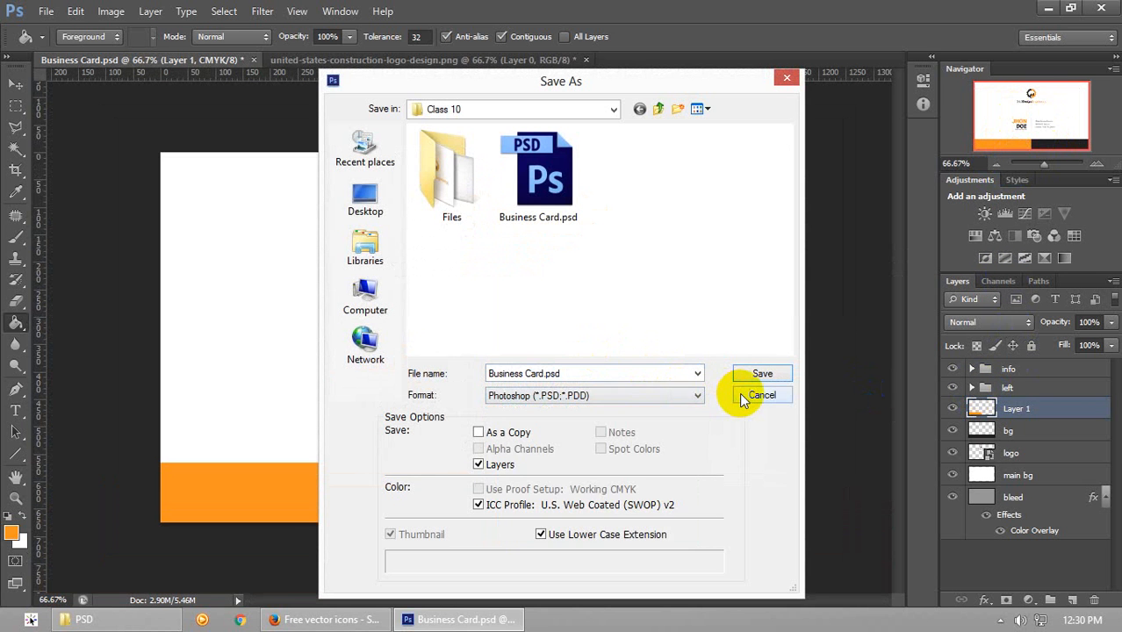
left_click(748, 393)
key("ctrl+shift+s")
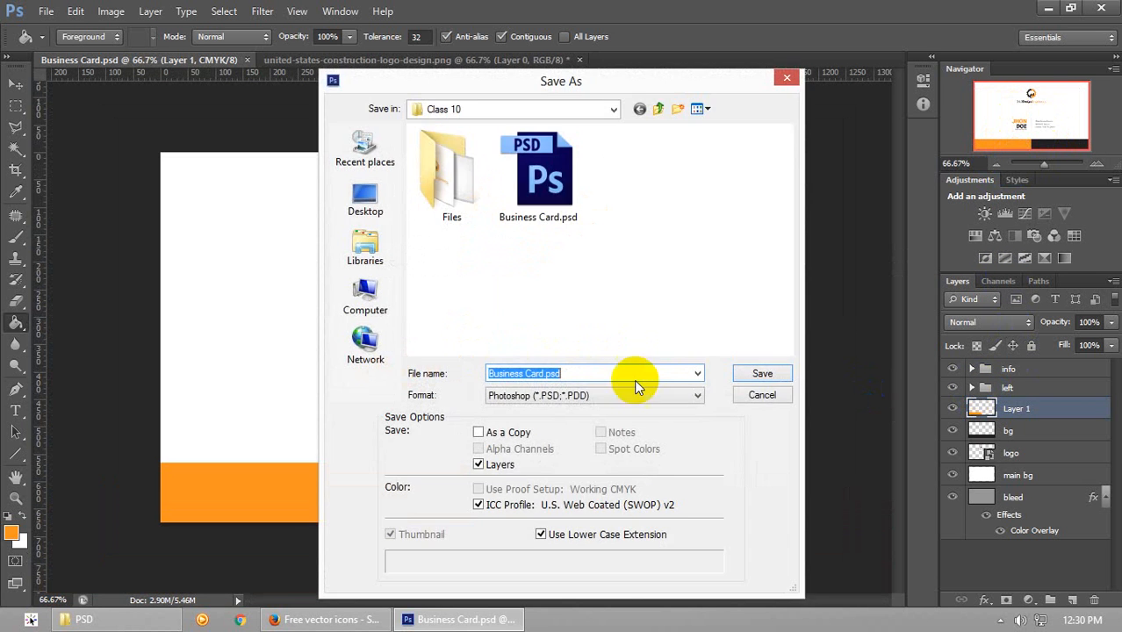
left_click(748, 397)
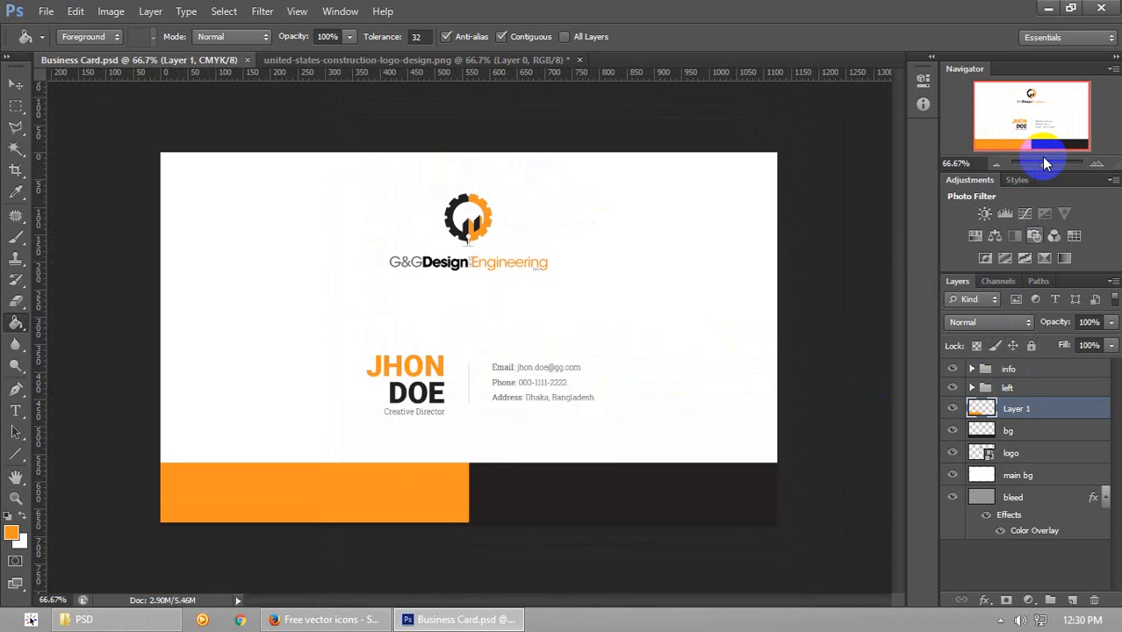
left_click(992, 166)
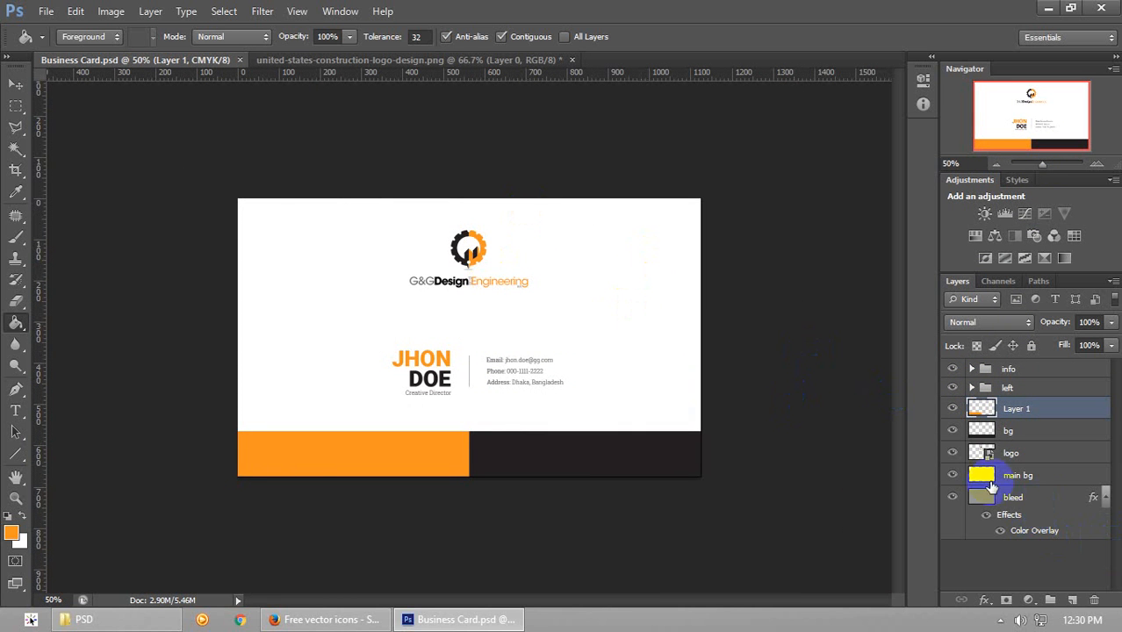
Temporarily hide the bleed layer to check the bleed area against the guides, and show the layer again
left_click(110, 12)
left_click(1018, 490)
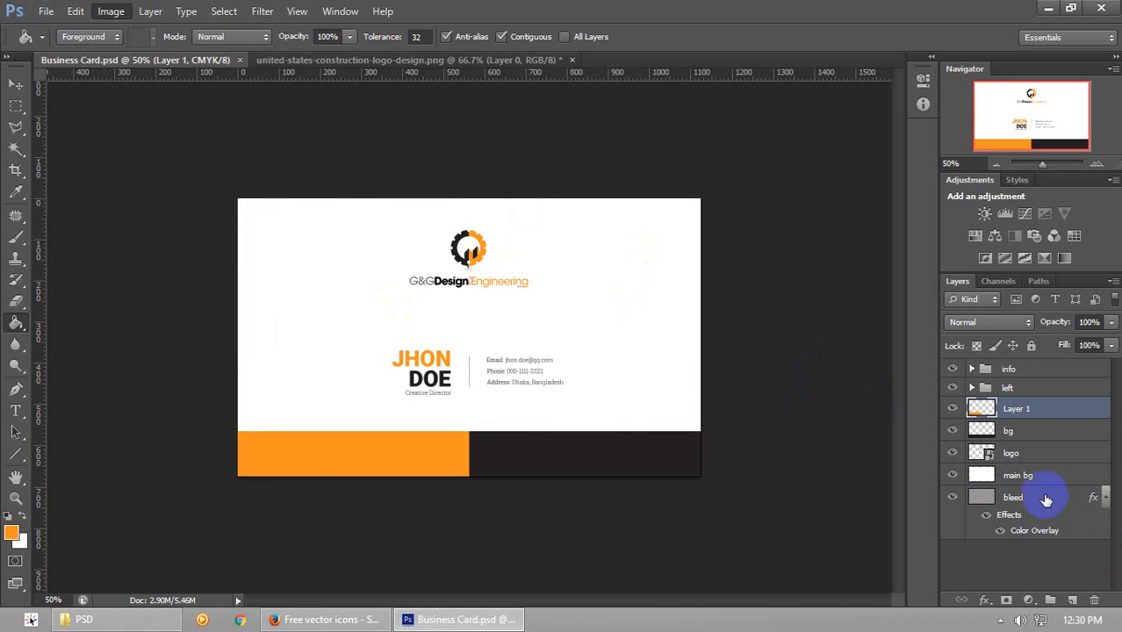
left_click(975, 497)
left_click(953, 497)
key("ctrl+semicolon")
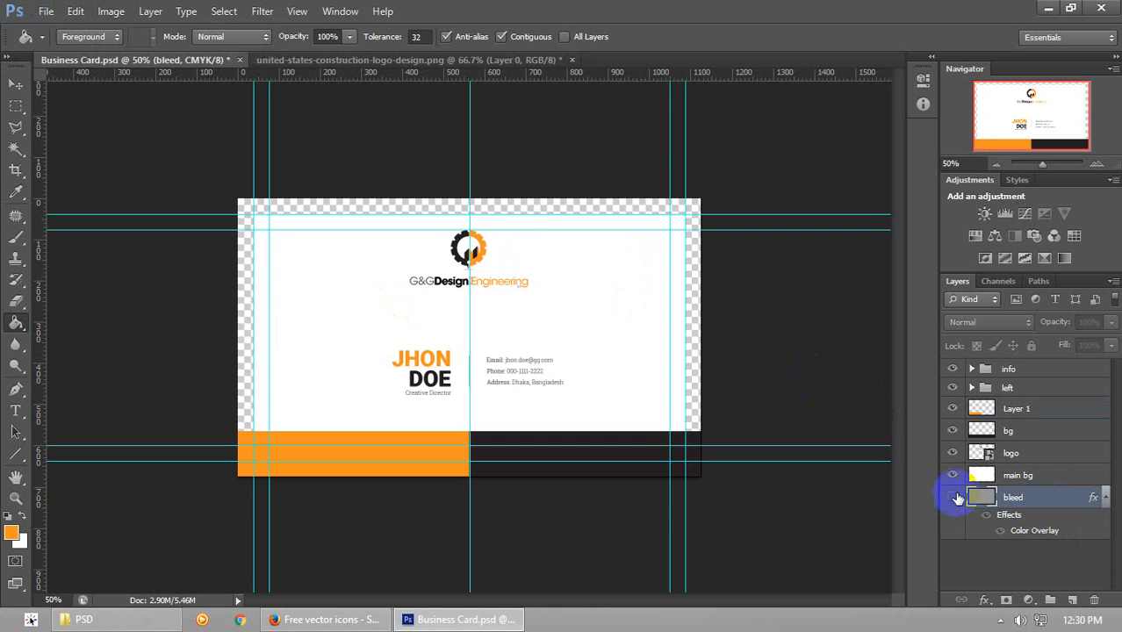
key("ctrl+semicolon")
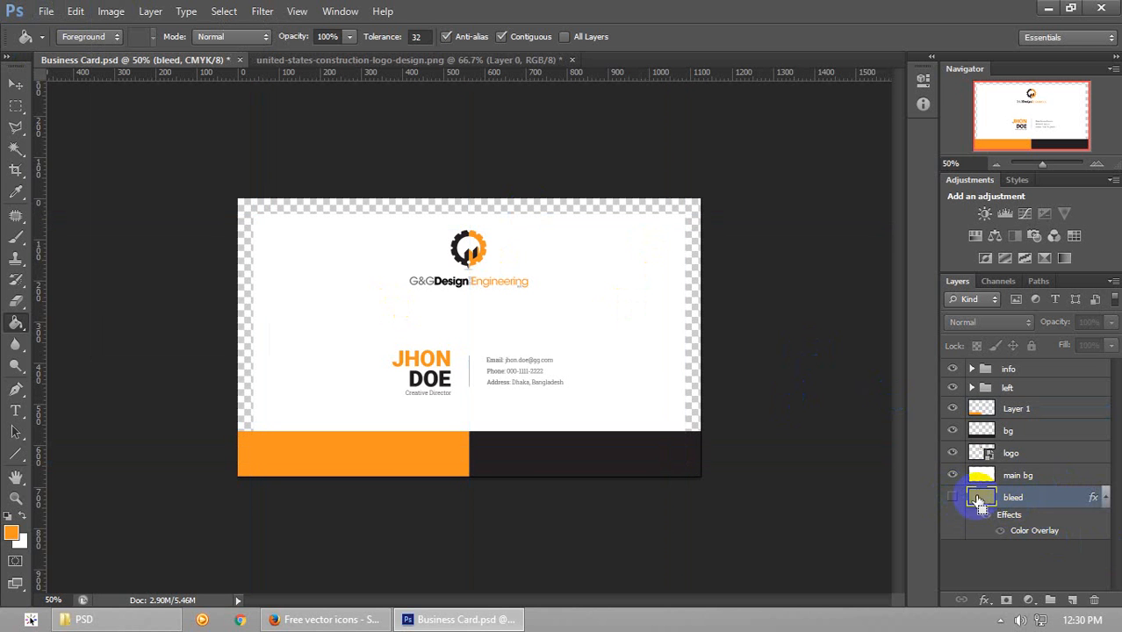
left_click(953, 497)
Trim the canvas to 3.5 by 2 inches from the centre anchor, accepting the clipping
left_click(111, 10)
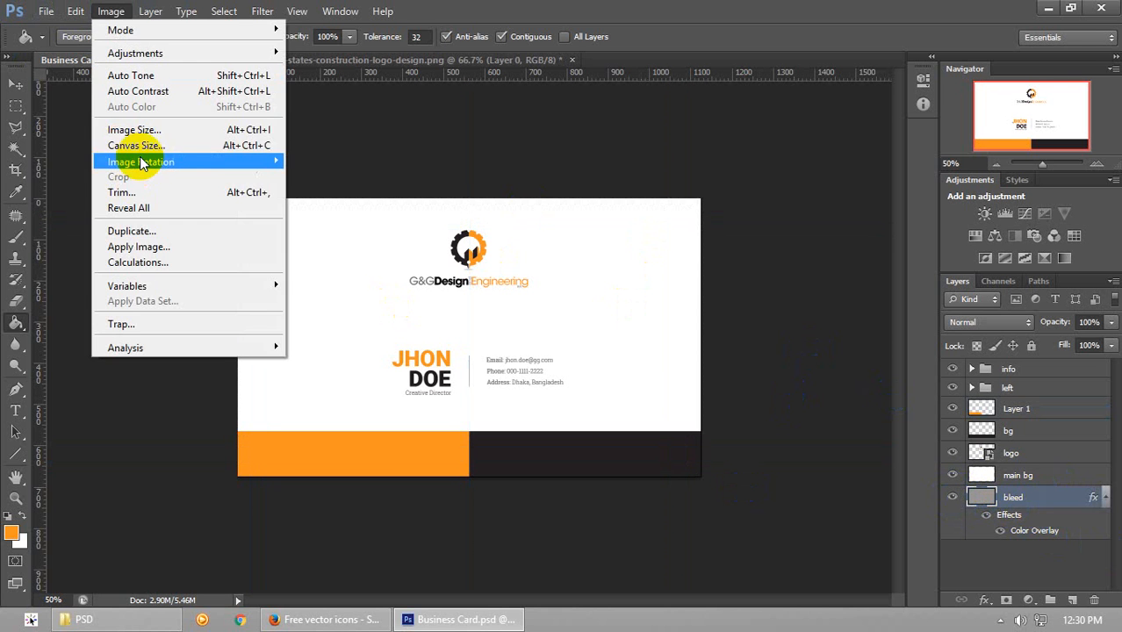
left_click(136, 145)
left_click(594, 212)
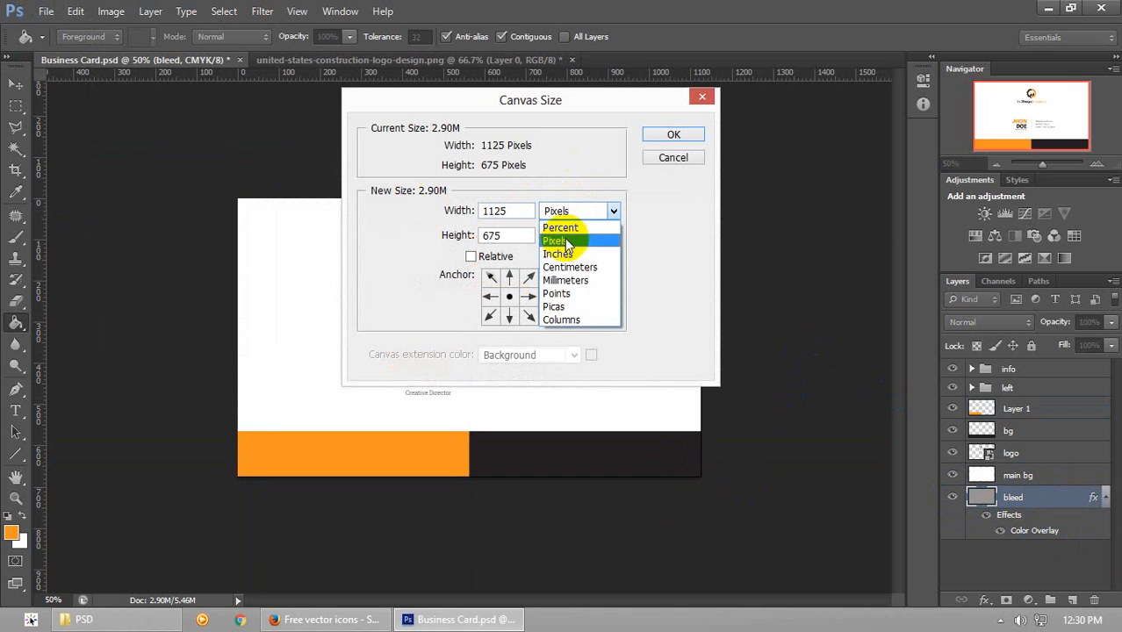
left_click(556, 253)
left_click(489, 208)
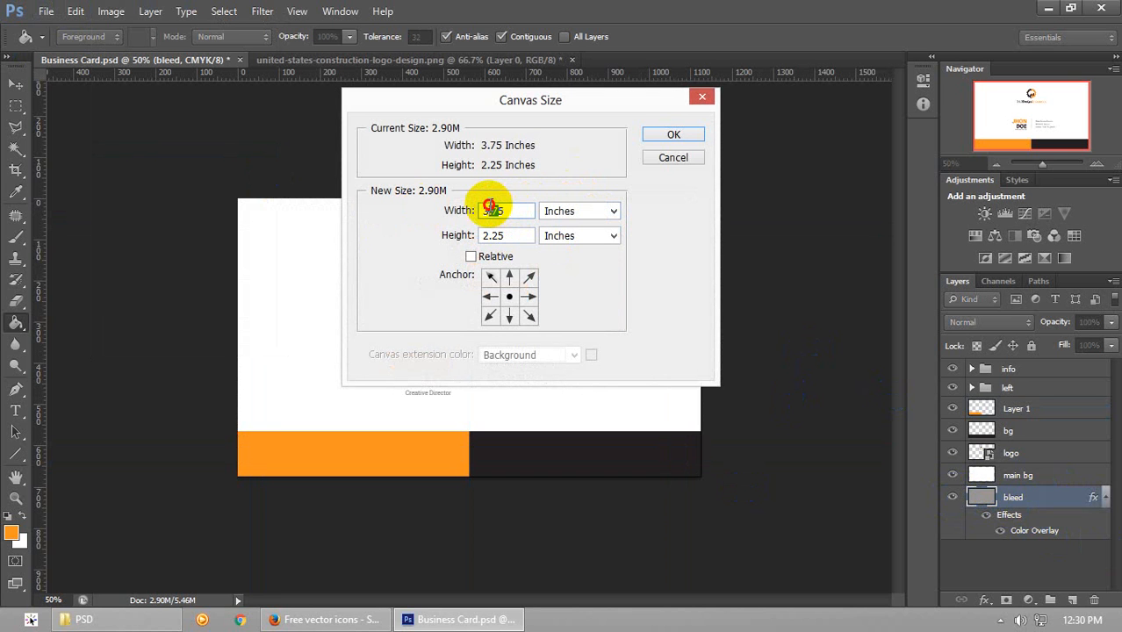
type("3.5")
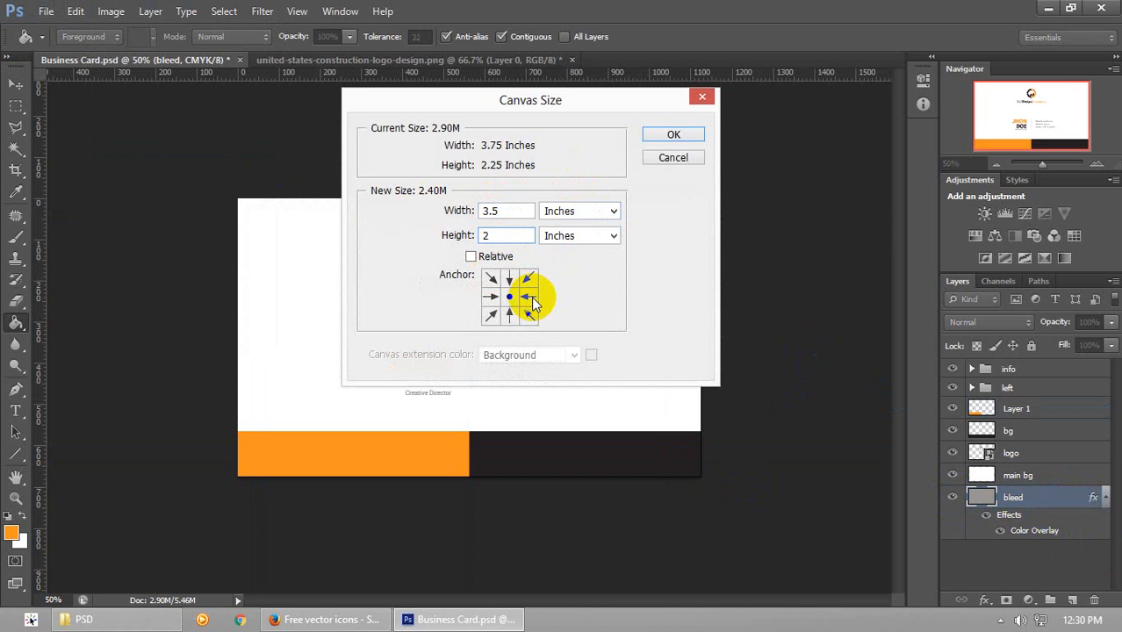
left_click(669, 138)
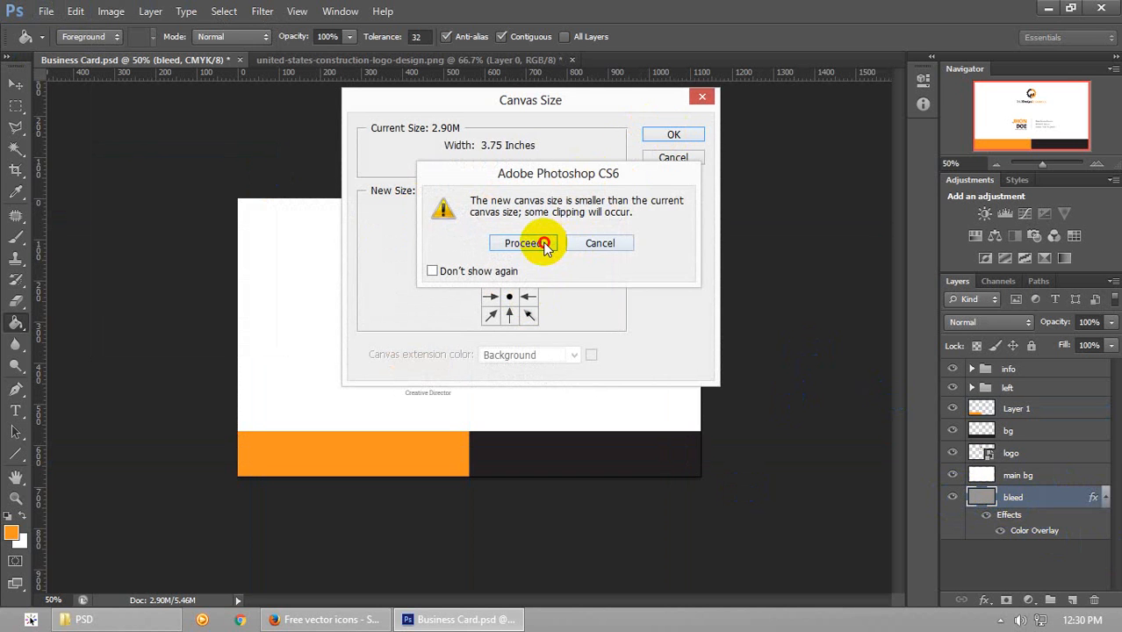
left_click(457, 244)
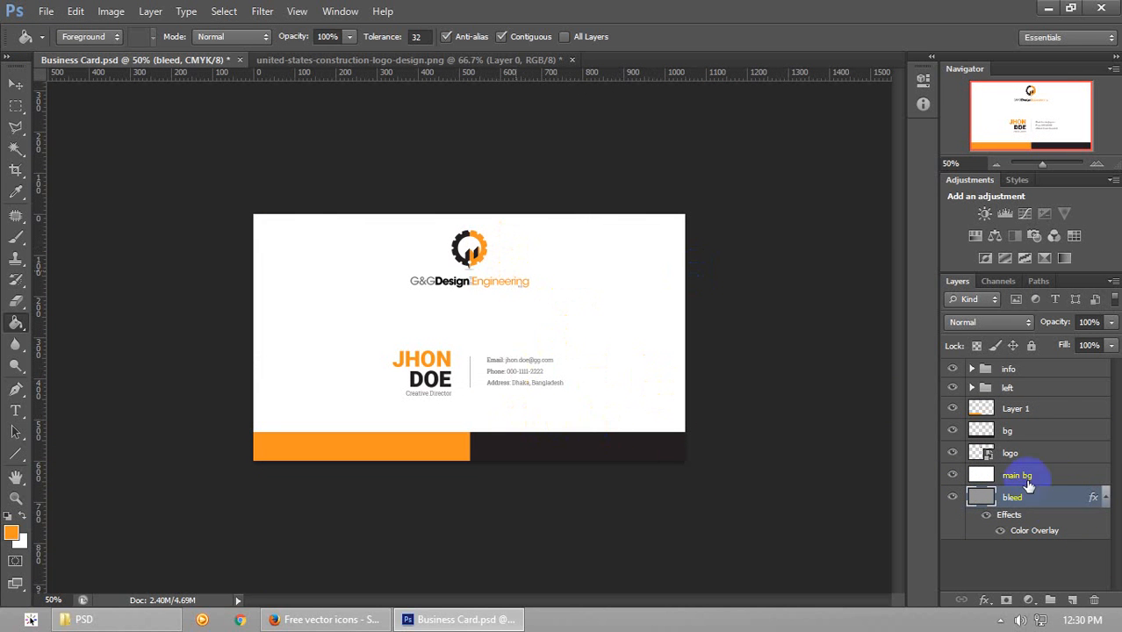
Lower the dark strip's upper edge on the bg layer to the lower inner guide with Free Transform, and show the guides
key("ctrl+semicolon")
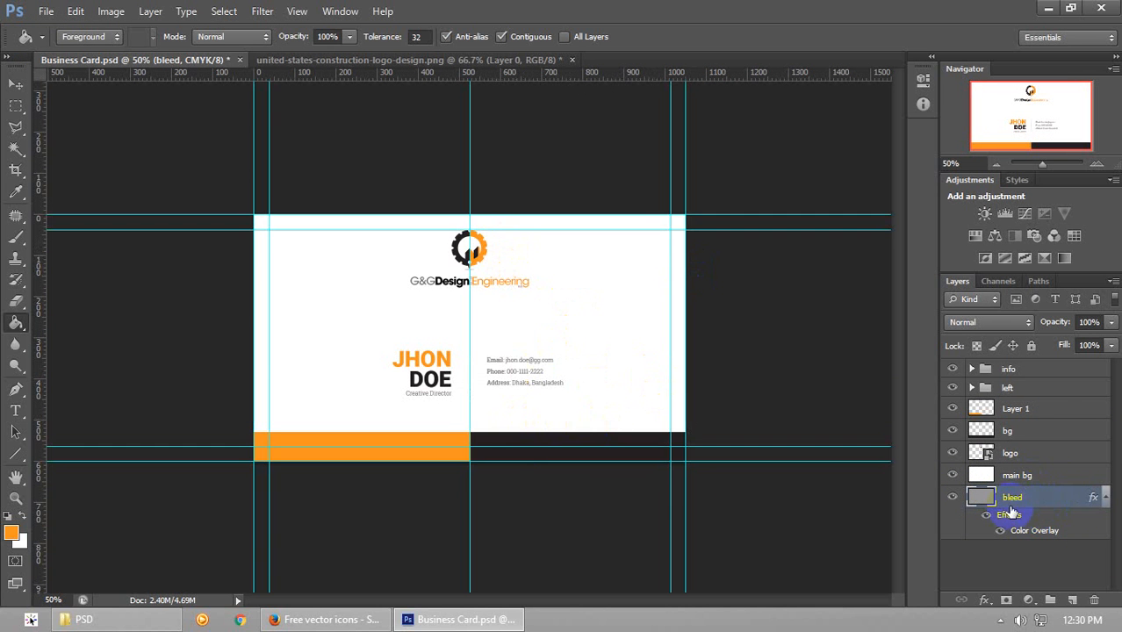
left_click(280, 219)
left_click(16, 85)
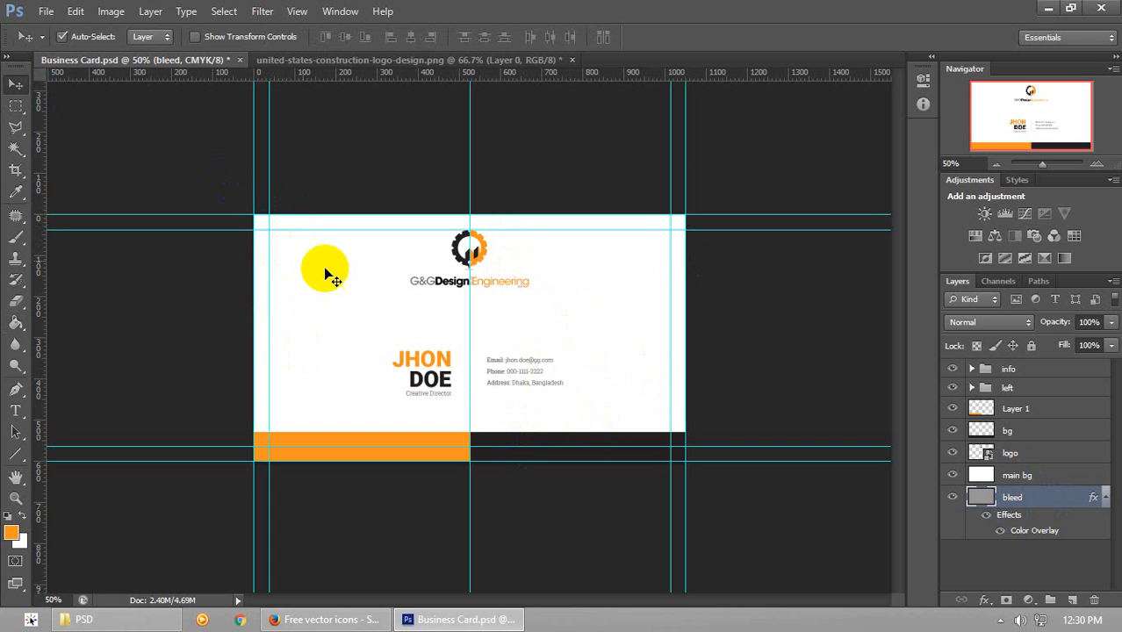
key("ctrl+semicolon")
left_click(672, 440)
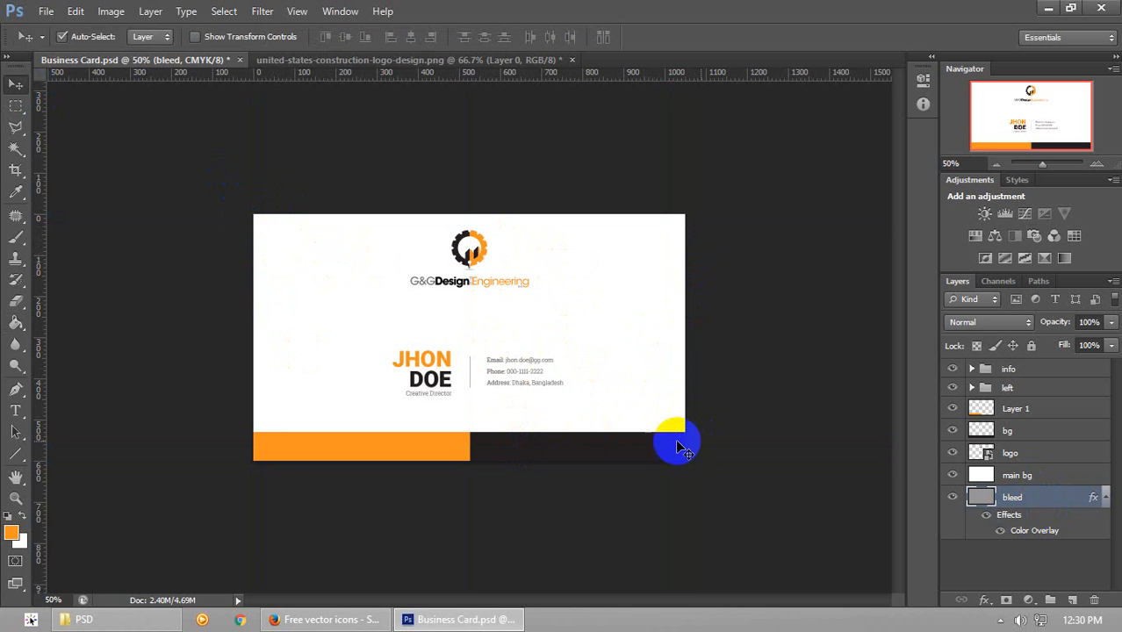
left_click(1034, 459)
left_click(1009, 430)
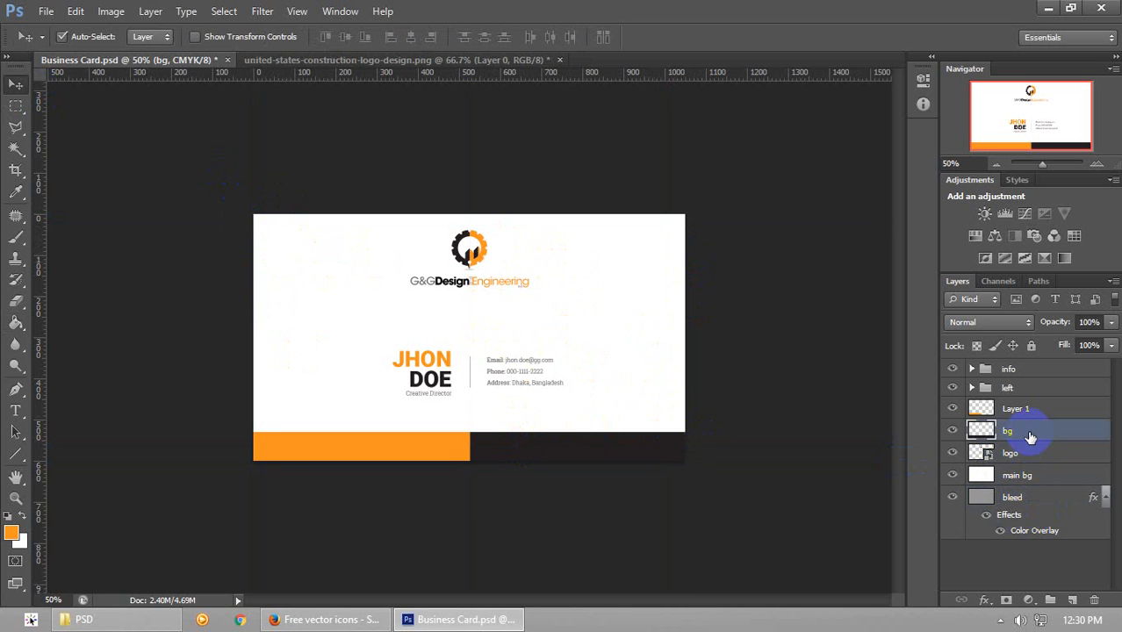
key("ctrl+t")
left_click_drag(469, 433, 469, 448)
key("ctrl+semicolon")
key("Return")
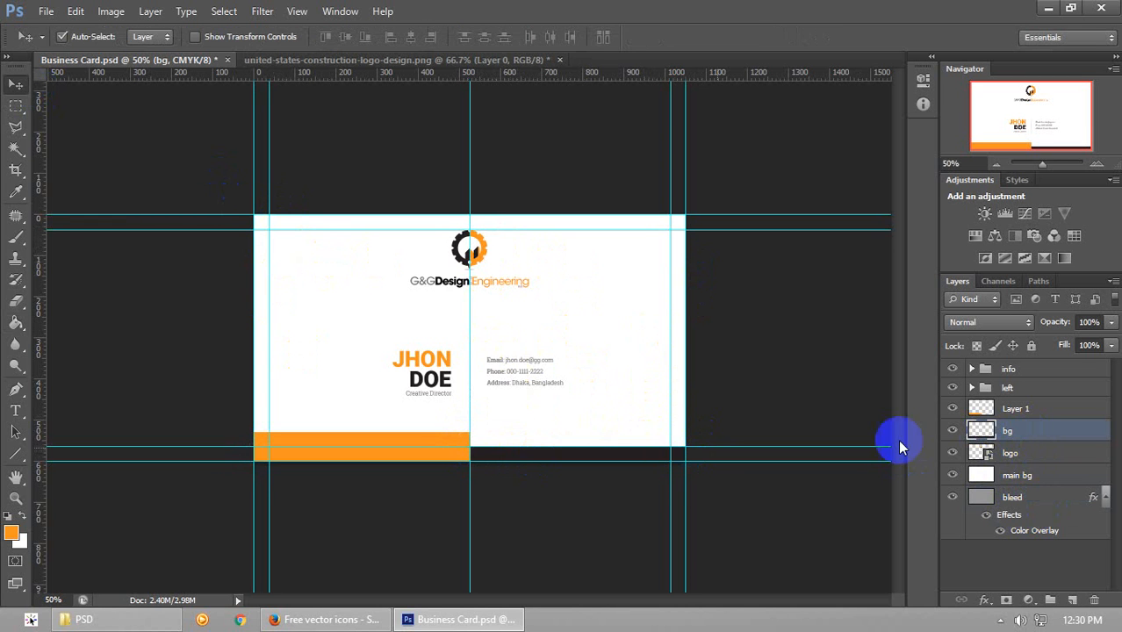
Lower the orange block's upper edge to the lower inner guide with Free Transform, and hide the guides
left_click(300, 443)
key("ctrl+t")
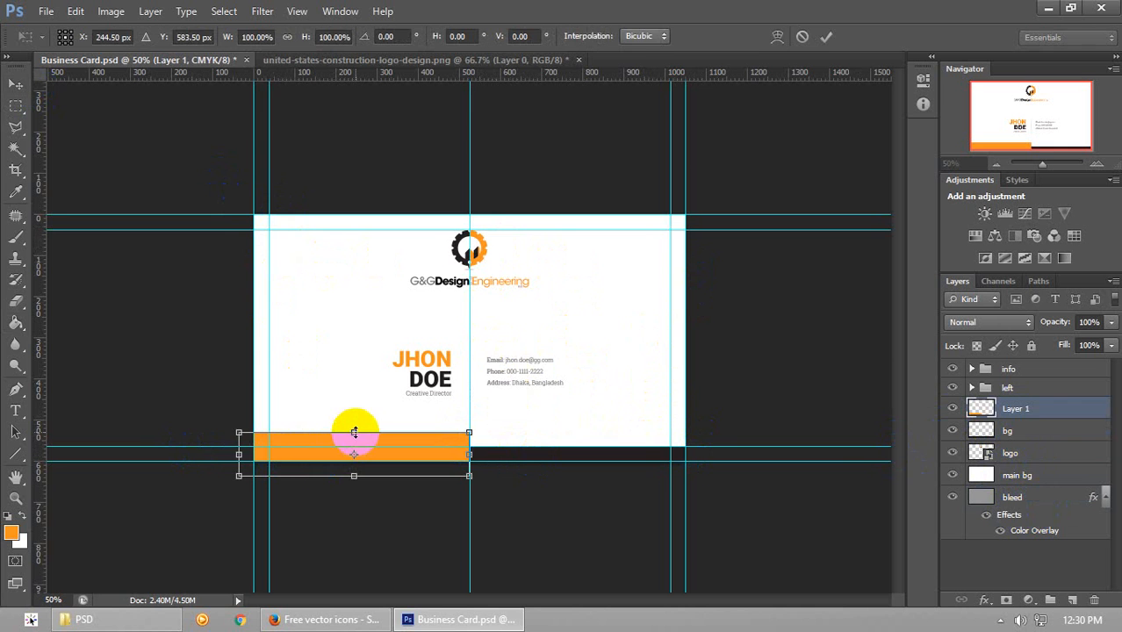
left_click_drag(353, 432, 350, 450)
key("Return")
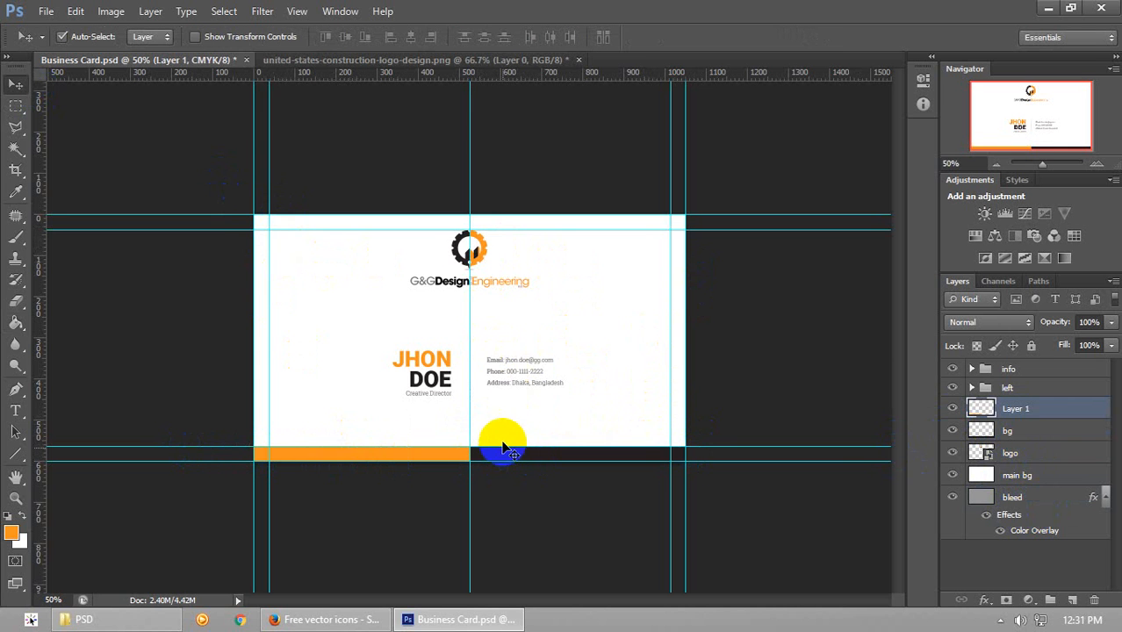
key("ctrl+semicolon")
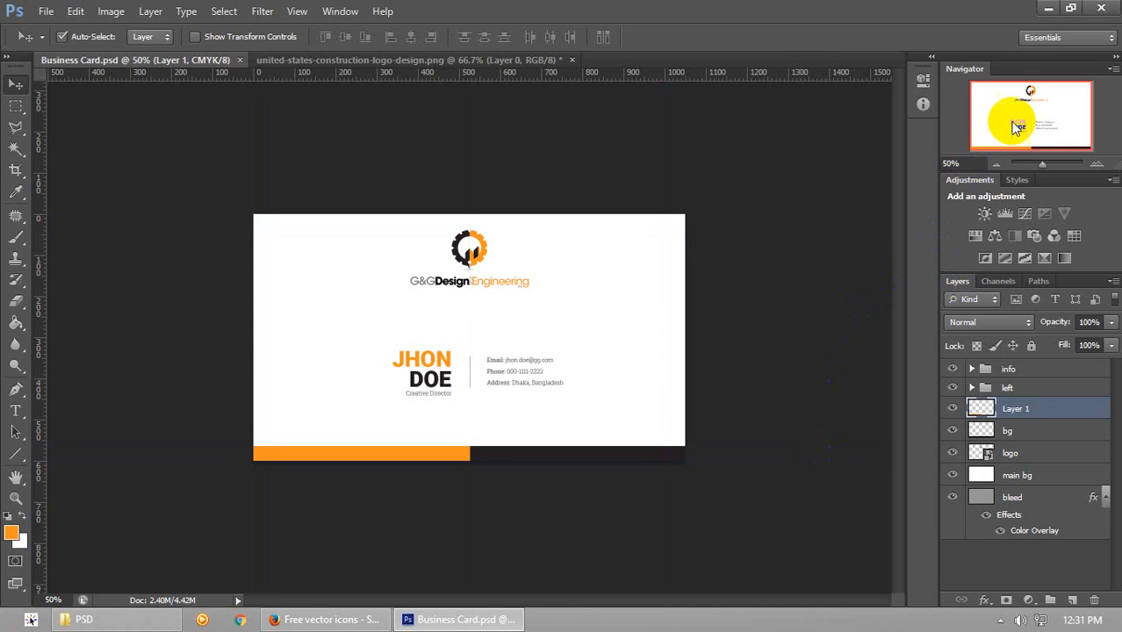
Group the info and left groups together and name the new group content
left_click(1095, 164)
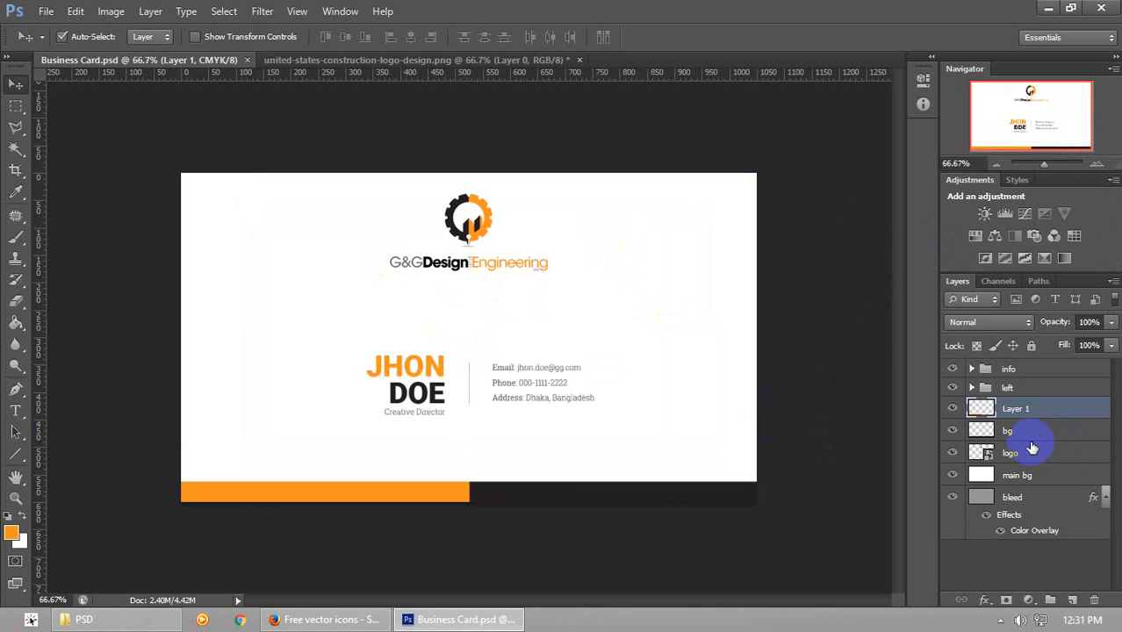
left_click(1029, 370)
left_click(1026, 388, "shift")
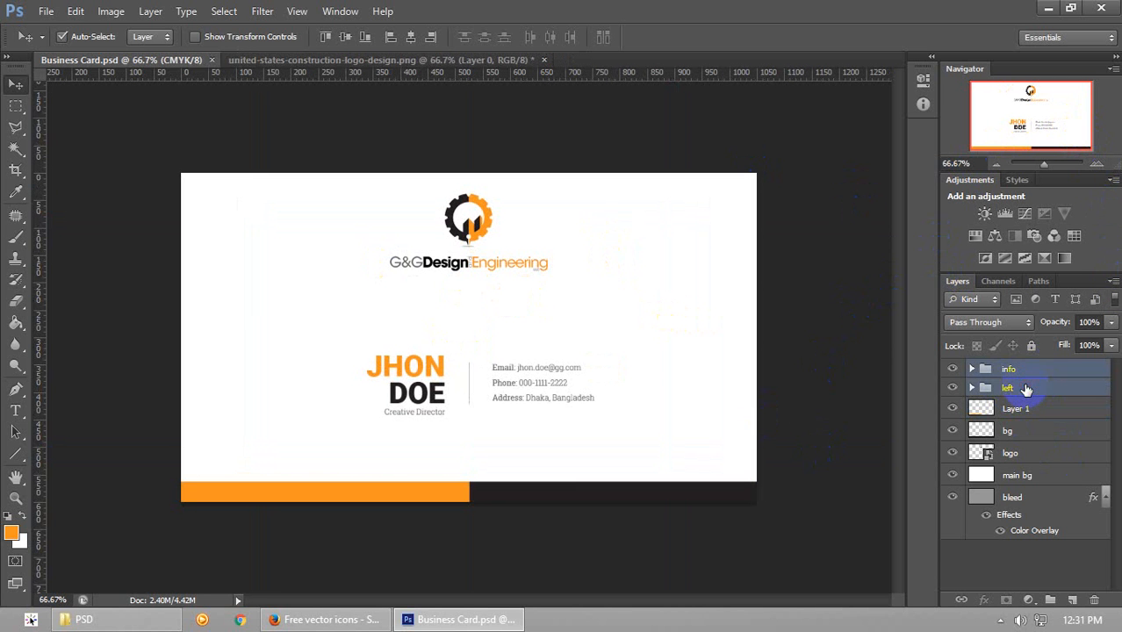
key("ctrl+g")
double_click(1015, 370)
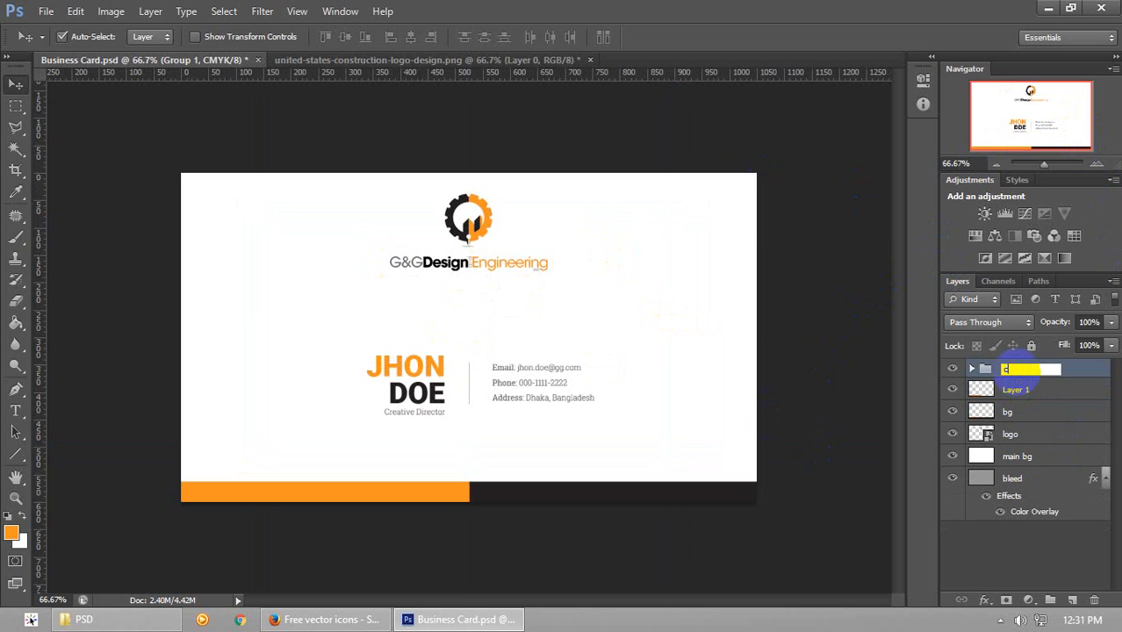
key("Return")
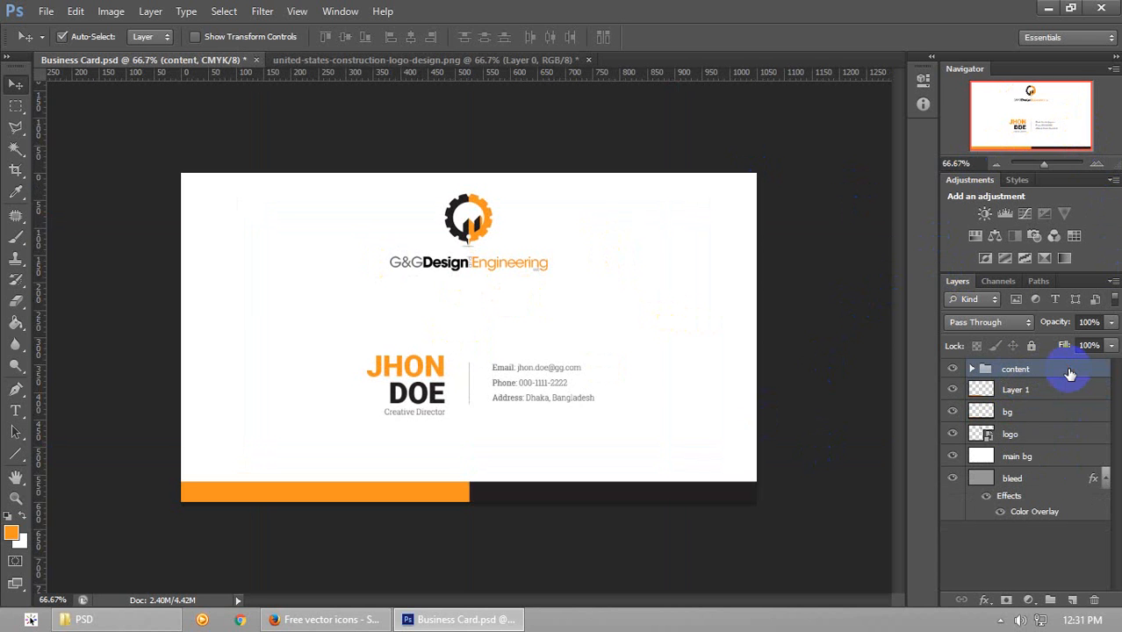